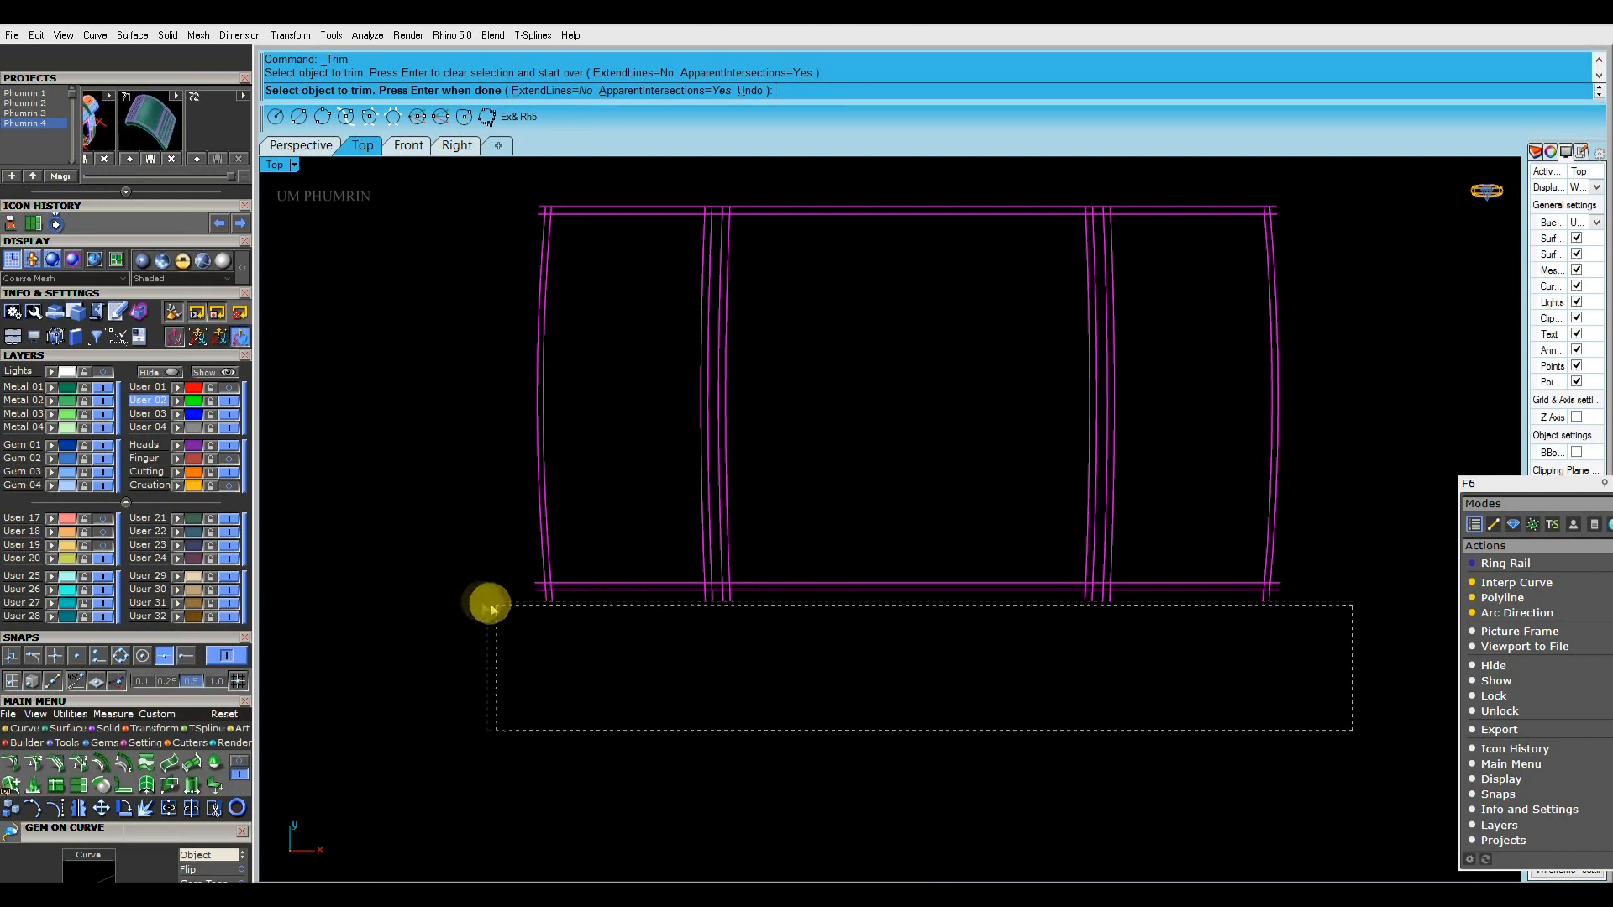
Trim the overhanging curve ends outside the outer rectangle of the three-panel outline
scroll(1284, 574, down, 3)
scroll(1287, 329, up, 14)
drag(1285, 334, 1237, 268)
scroll(1238, 269, down, 19)
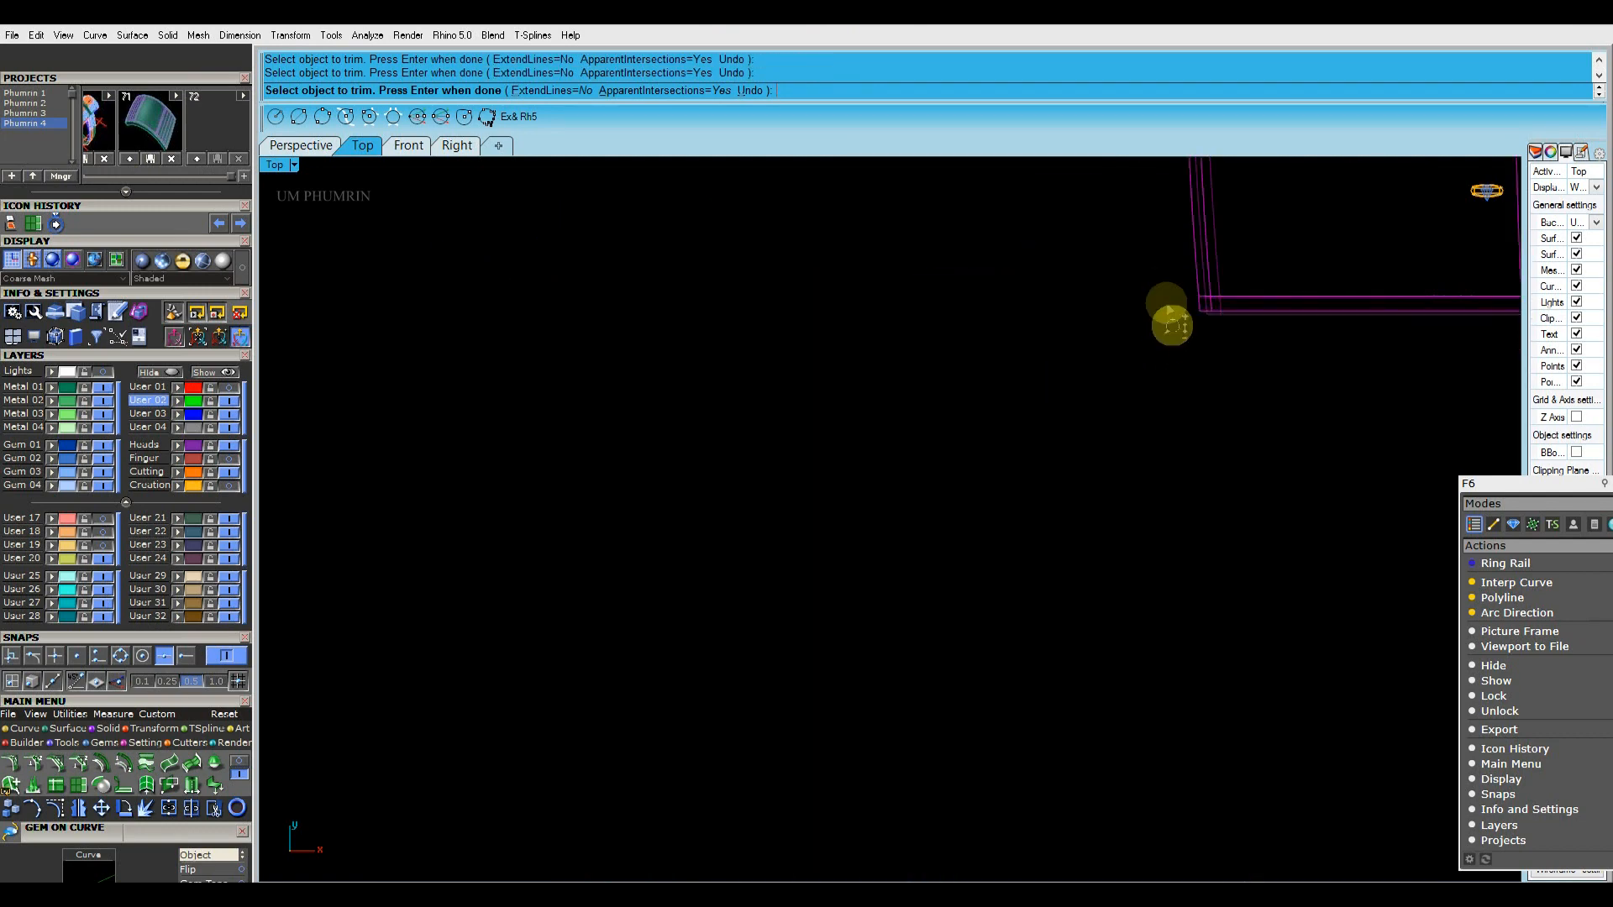
right_drag(1126, 168, 1103, 414)
scroll(1105, 390, up, 6)
scroll(1092, 299, down, 12)
right_drag(1311, 408, 858, 451)
scroll(1288, 331, up, 12)
Trim the crossing segments at the right panel's corners so its inner frame line forms a clean outline
click(1279, 379)
scroll(1251, 344, down, 10)
scroll(1249, 685, up, 10)
scroll(1237, 688, down, 3)
scroll(922, 655, up, 6)
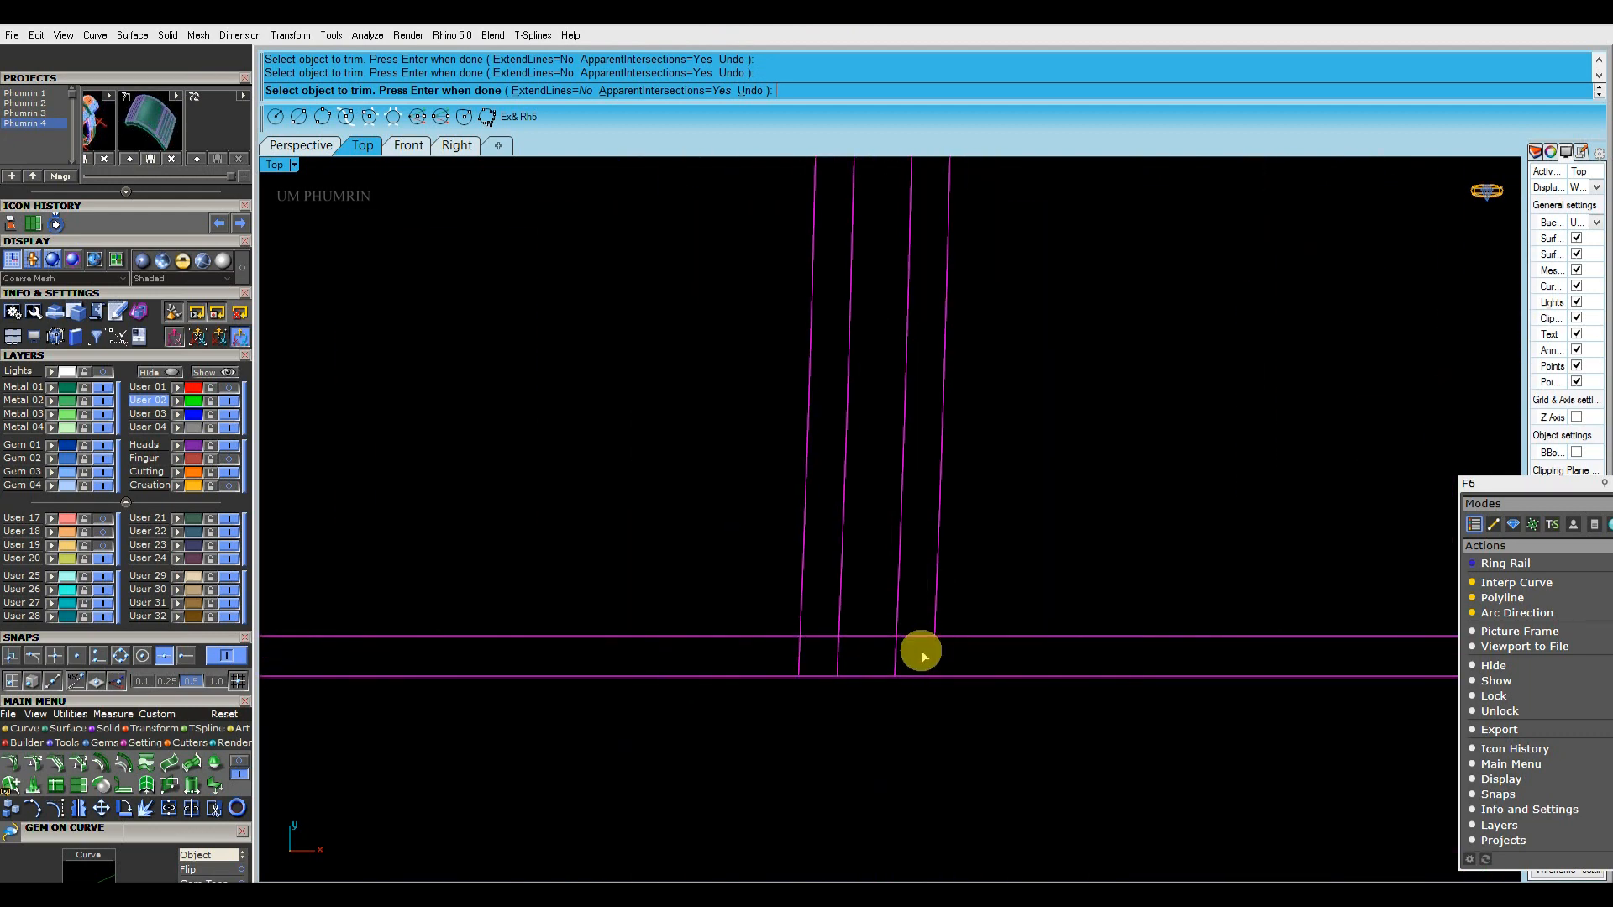
scroll(966, 608, down, 12)
right_drag(1050, 474, 1081, 681)
scroll(1001, 391, up, 12)
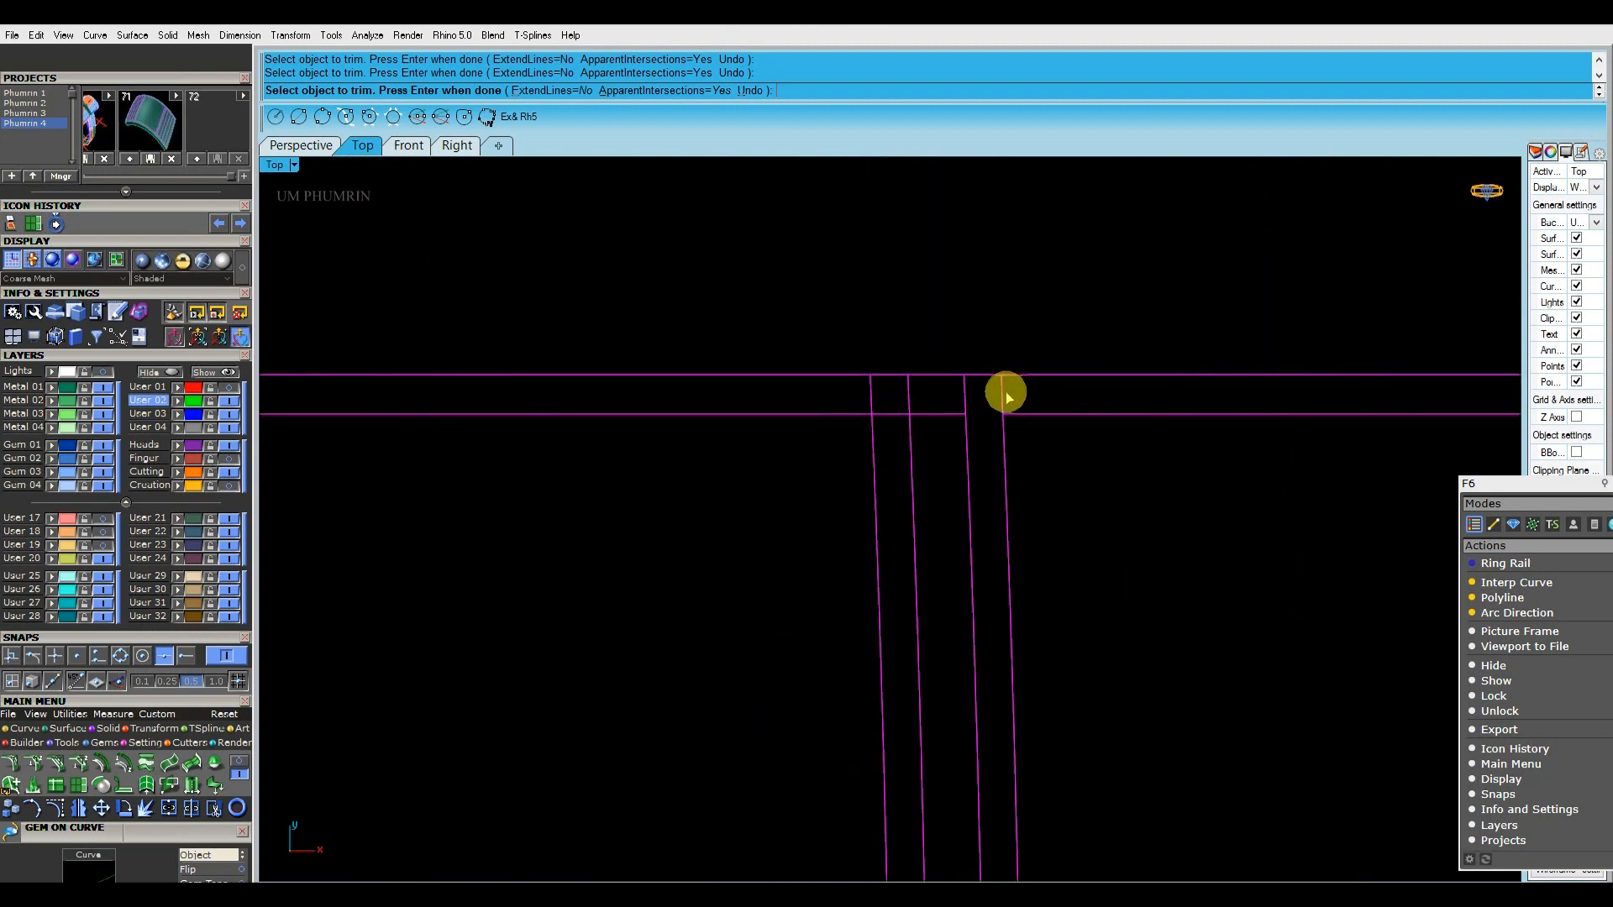
scroll(972, 403, down, 4)
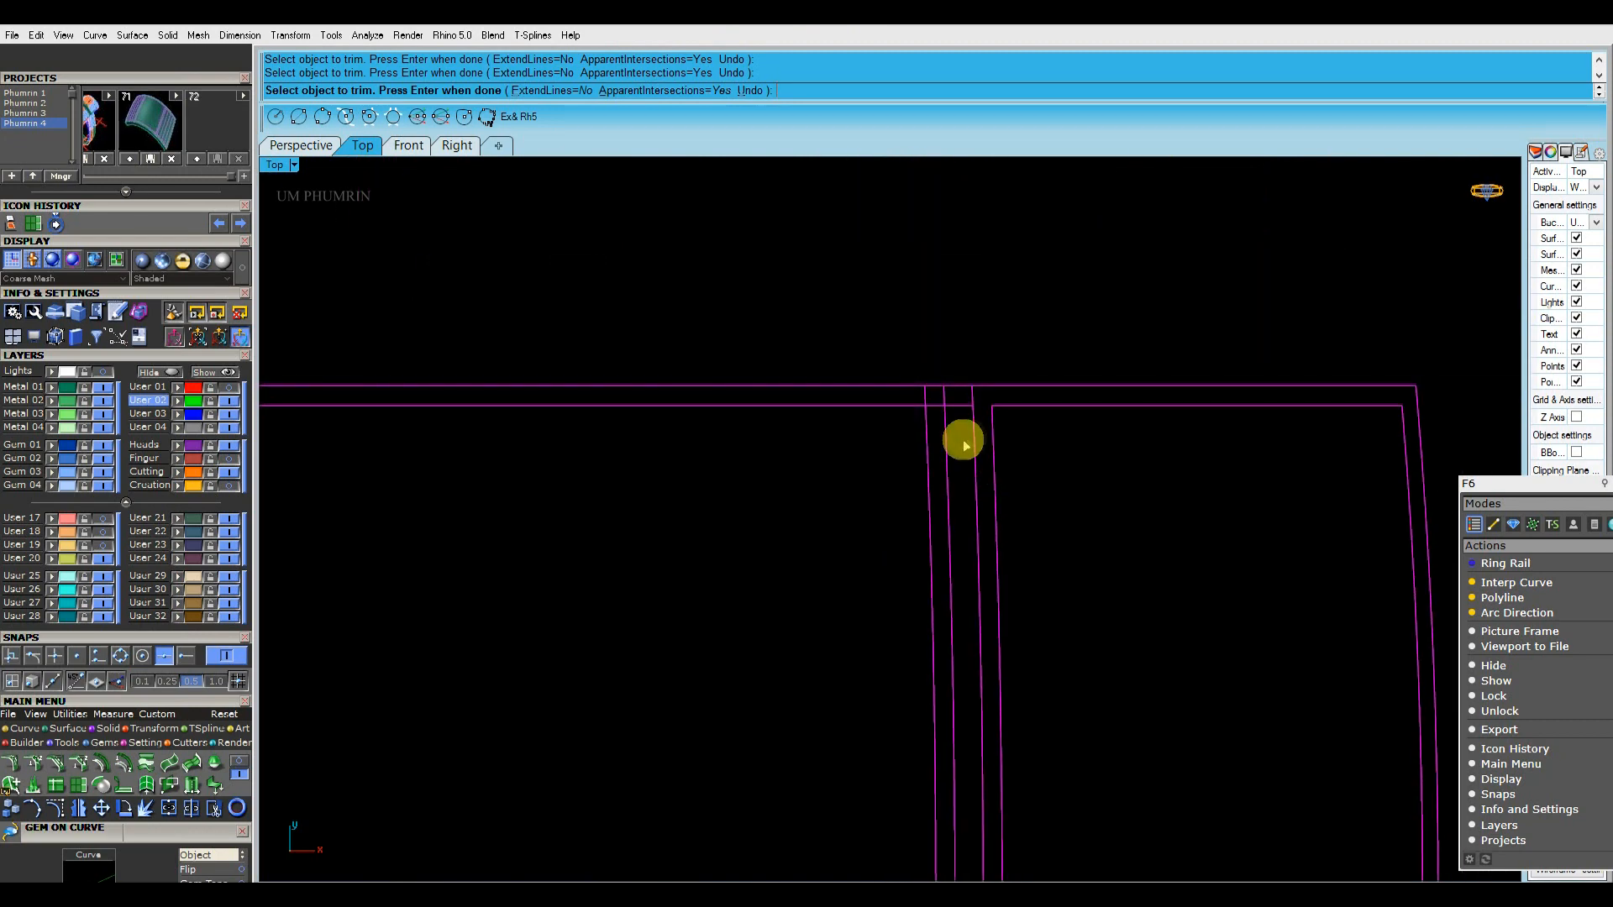
Trim the horizontal segments between the centre and right panels at both ends of the right divider
right_drag(964, 439, 960, 361)
scroll(960, 353, up, 2)
drag(956, 291, 956, 288)
scroll(964, 336, down, 12)
right_drag(978, 502, 965, 421)
scroll(947, 458, up, 12)
scroll(943, 547, up, 4)
drag(948, 570, 939, 475)
scroll(941, 476, down, 4)
scroll(908, 502, down, 10)
scroll(987, 360, up, 10)
scroll(983, 353, down, 10)
scroll(900, 293, up, 10)
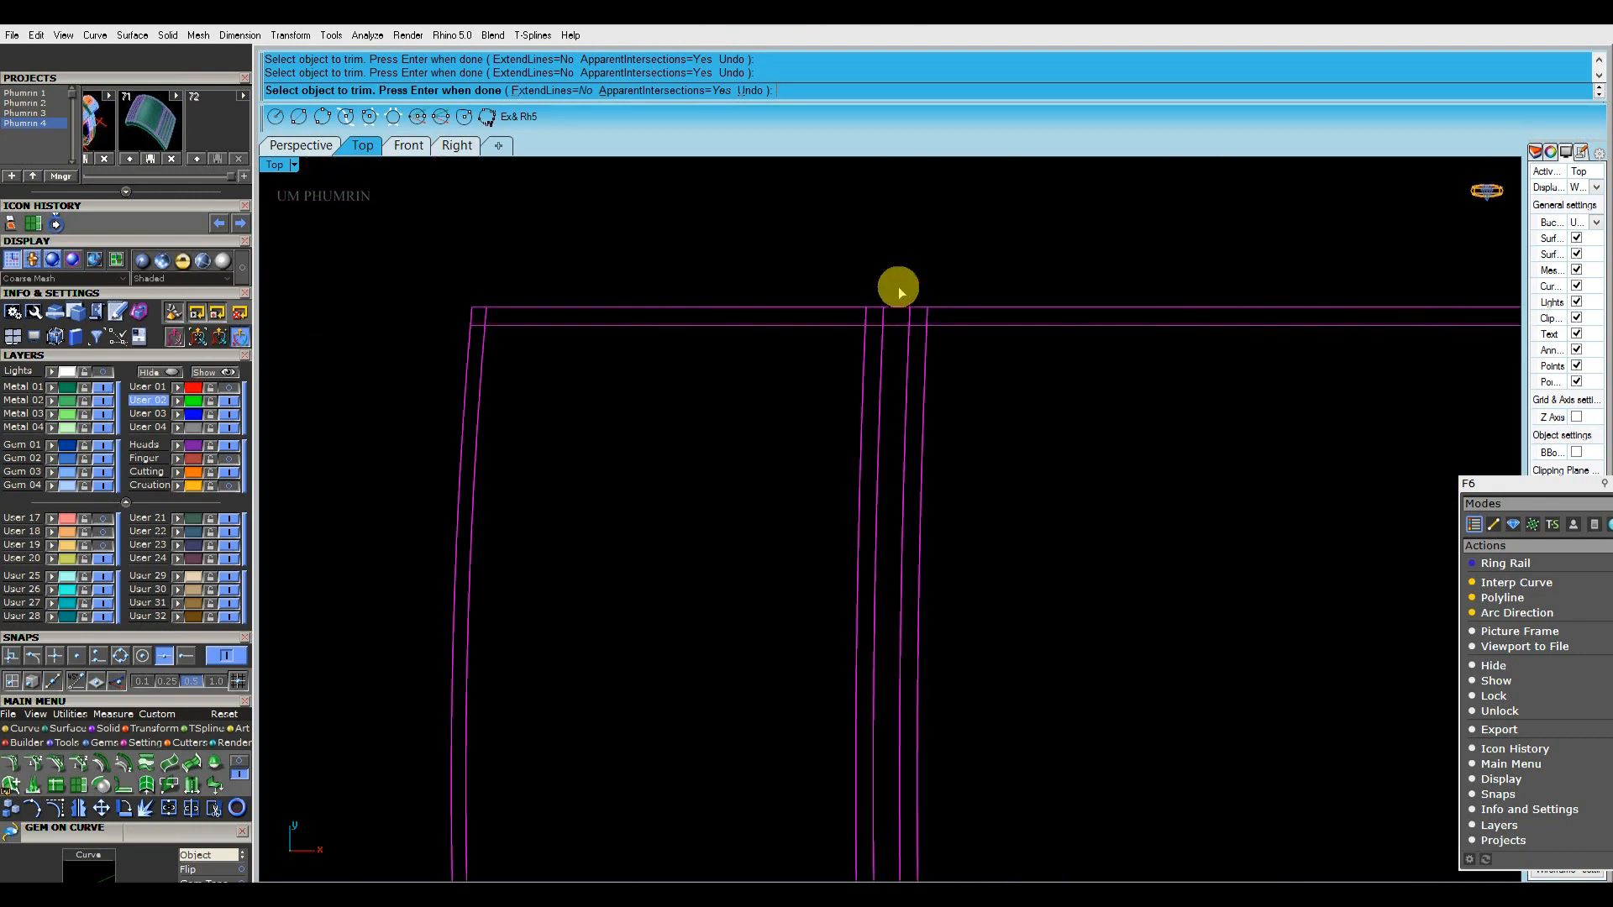
Trim the horizontal segments in the gap and the overlapping corners at the upper end of the left divider
scroll(915, 345, down, 10)
scroll(967, 594, up, 10)
click(1002, 577)
scroll(1038, 609, down, 10)
scroll(998, 462, up, 10)
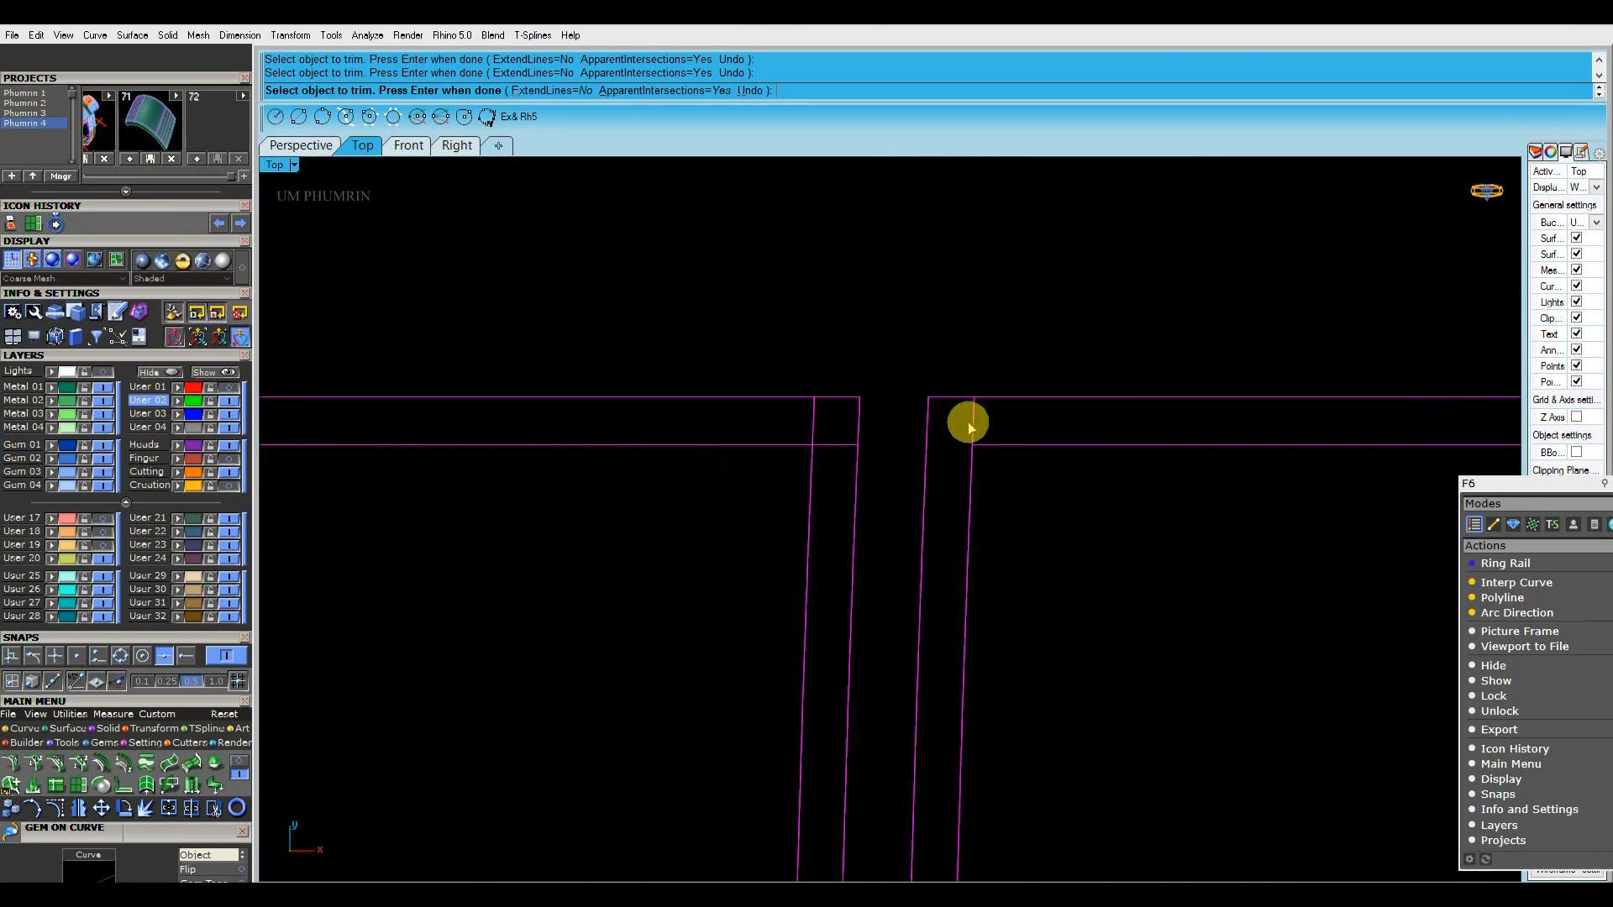
scroll(979, 431, down, 8)
scroll(947, 370, up, 8)
scroll(958, 370, down, 8)
scroll(954, 547, up, 8)
Trim the remaining overlaps at the lower end of the left divider and the left panel's lower corner
scroll(978, 565, up, 4)
click(984, 560)
click(965, 577)
scroll(975, 657, down, 10)
scroll(900, 639, up, 12)
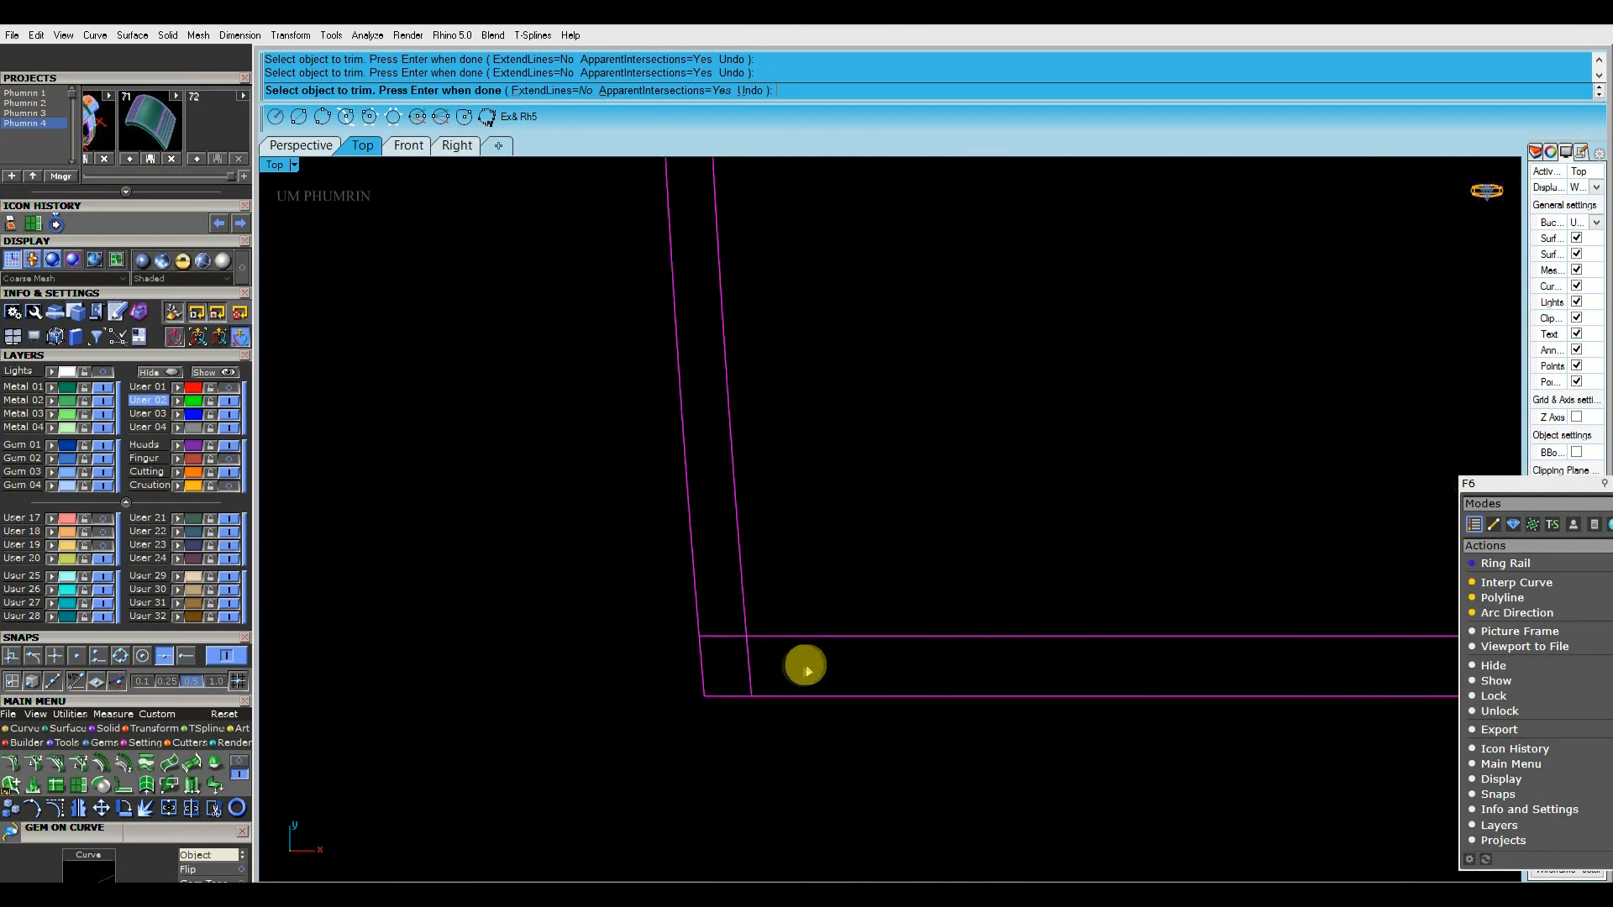
scroll(720, 571, down, 10)
scroll(802, 423, up, 10)
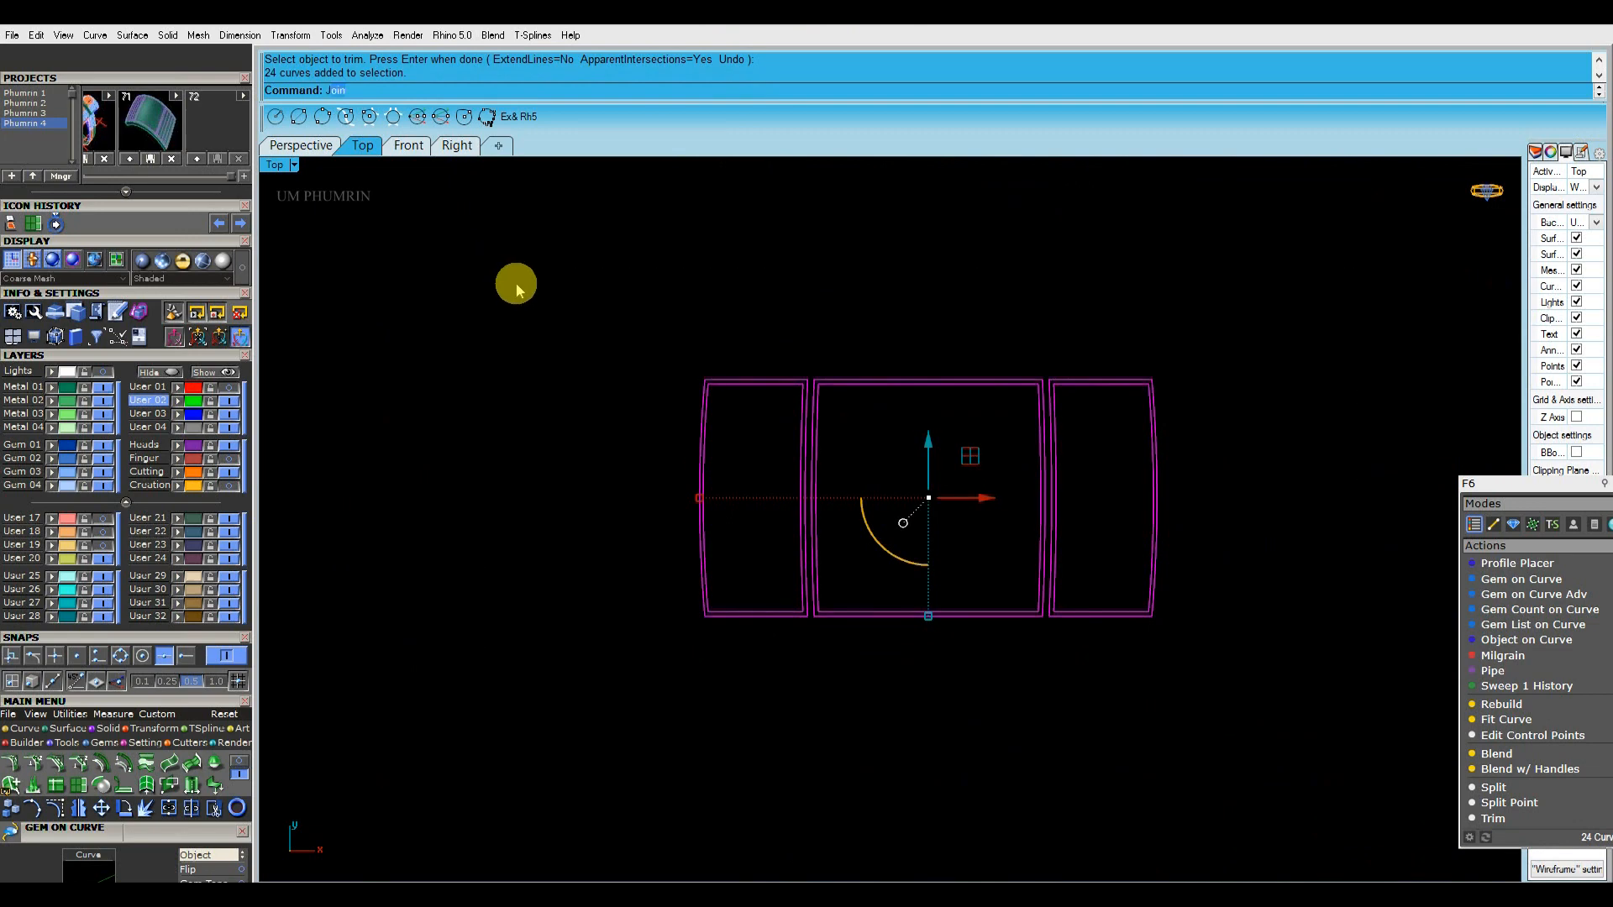
Join all trimmed curves into closed frames and select individual frames to check them
click(702, 420)
click(817, 425)
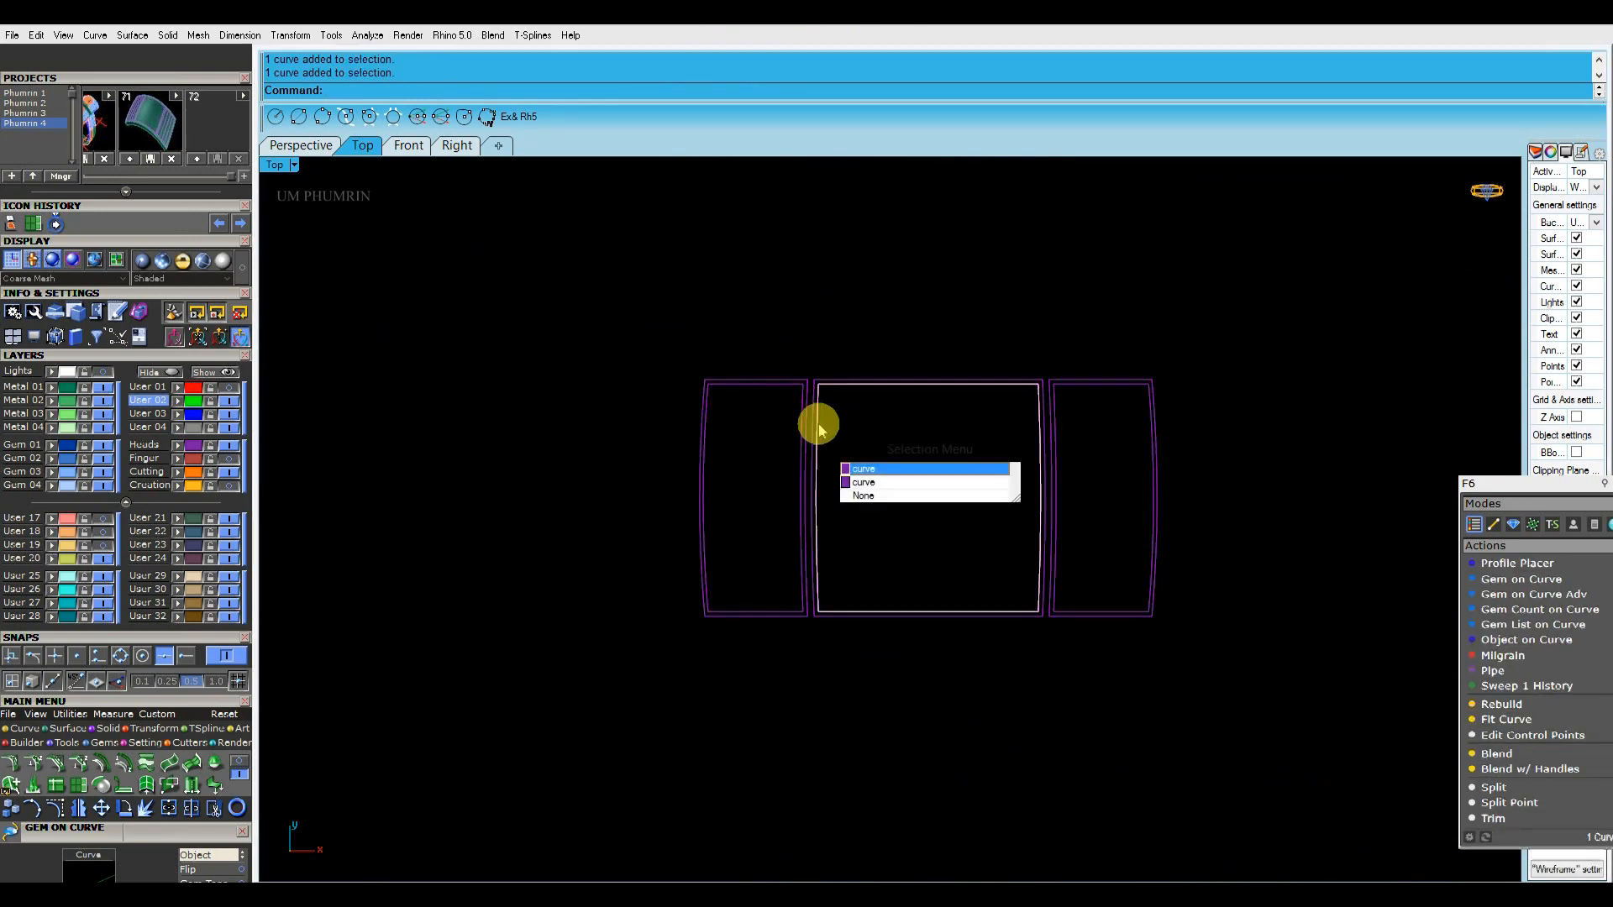
click(1075, 428)
Show the hidden objects in the Perspective view and isolate the green curved band together with the frame curves
click(304, 146)
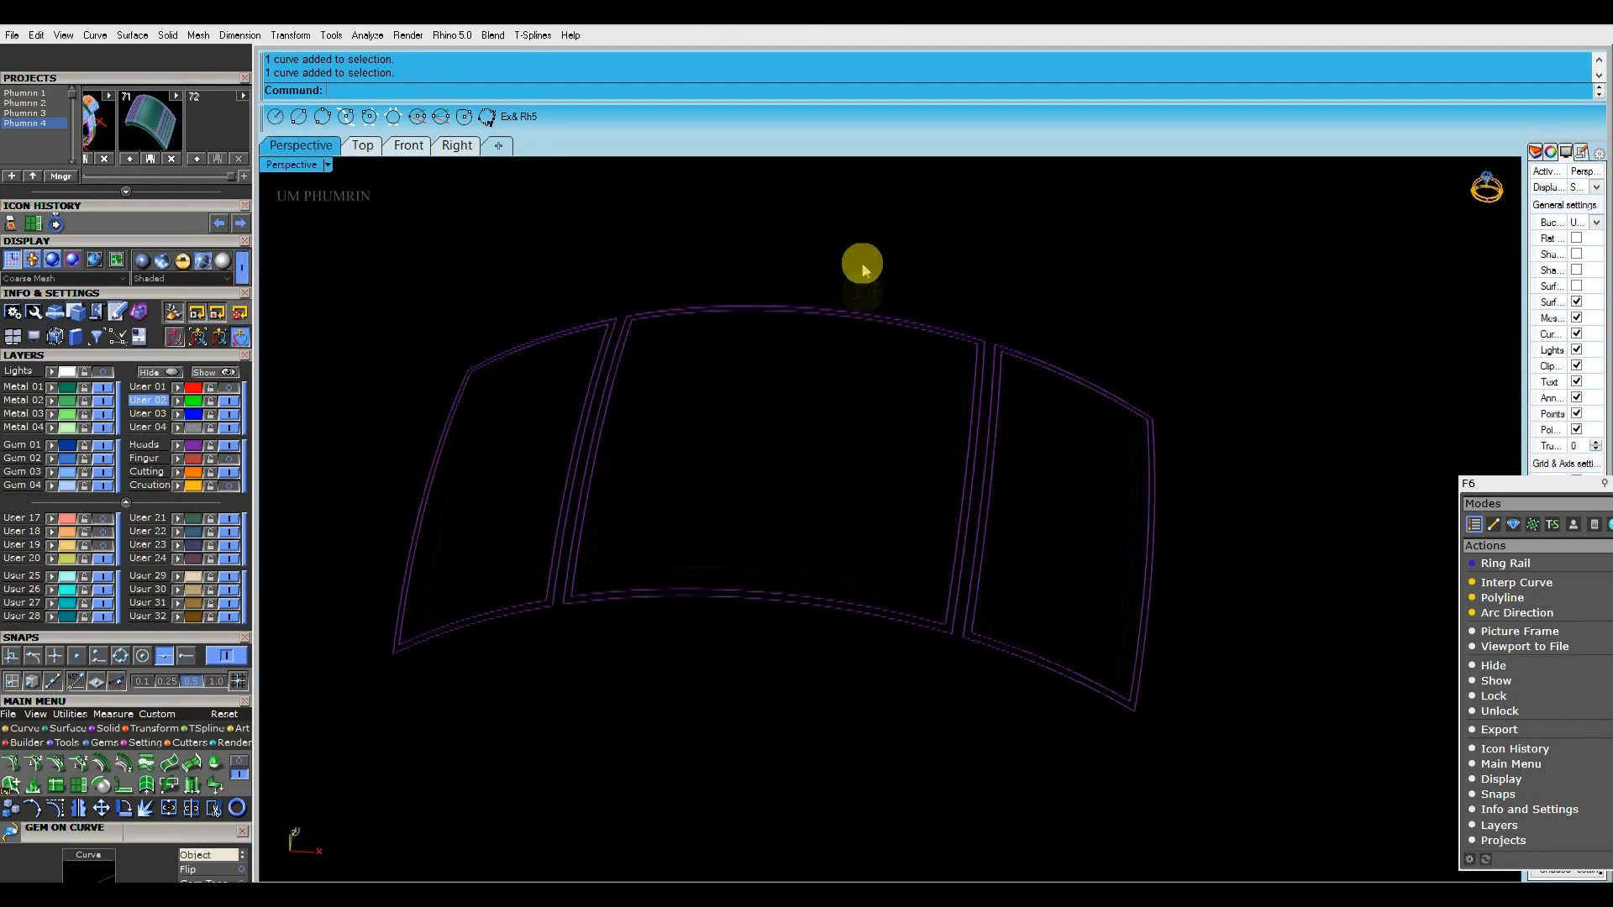
click(228, 374)
scroll(979, 425, up, 5)
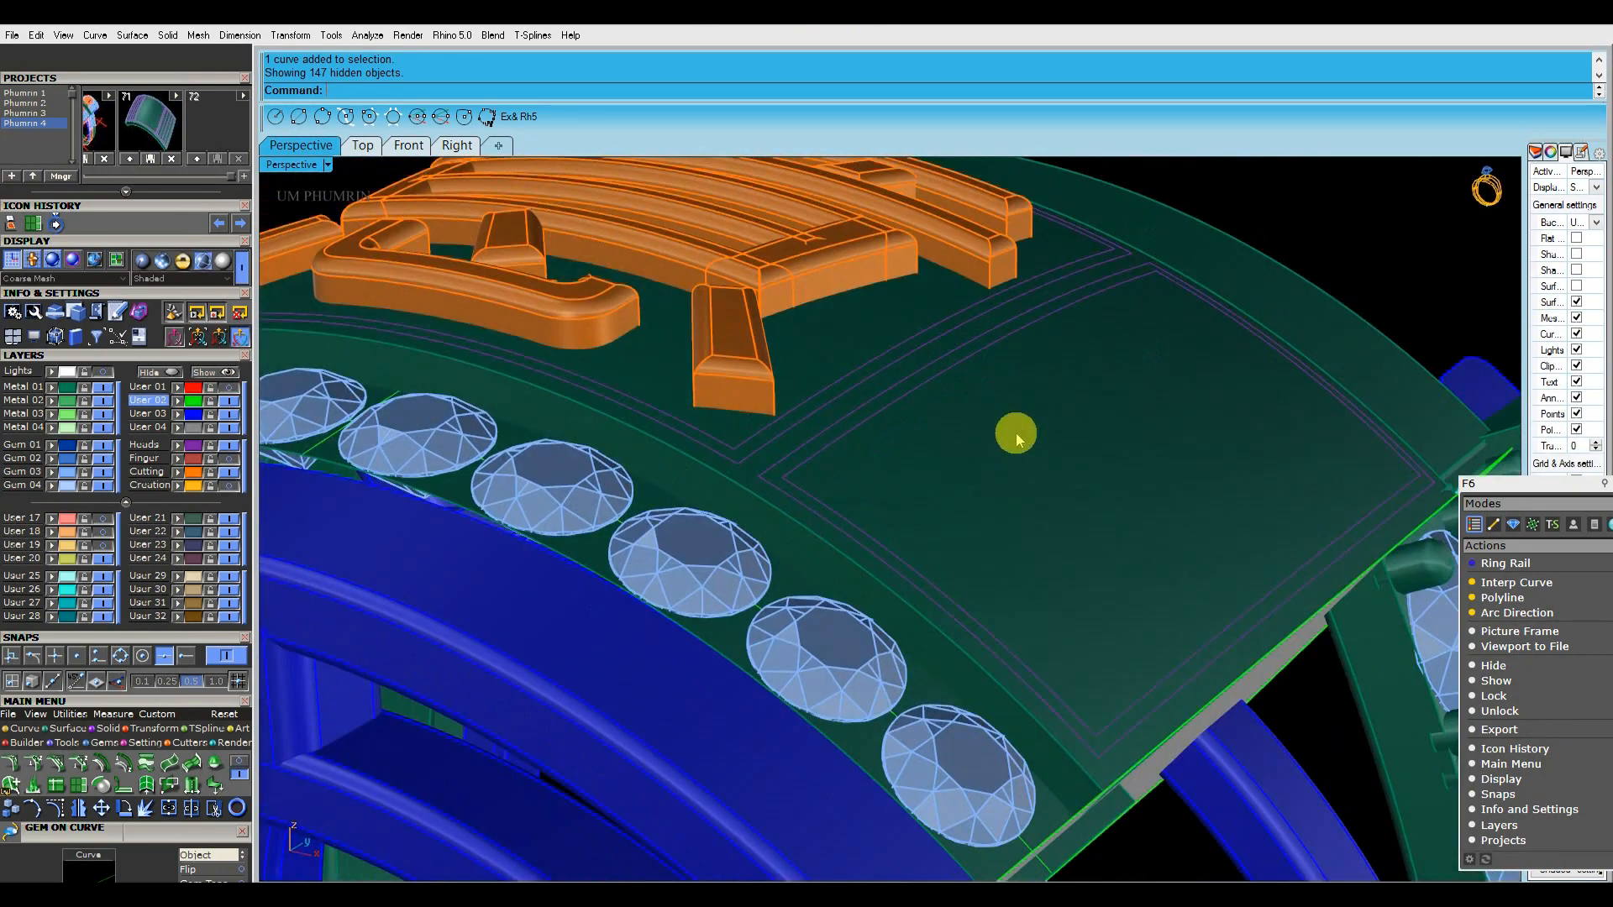
scroll(828, 572, down, 5)
click(392, 451)
right_click(173, 372)
Select the whole isolated band and join its surface and polysurface
right_drag(848, 441, 940, 471)
scroll(940, 471, down, 6)
drag(1104, 699, 566, 299)
shift+right_drag(761, 362, 813, 400)
text(j)
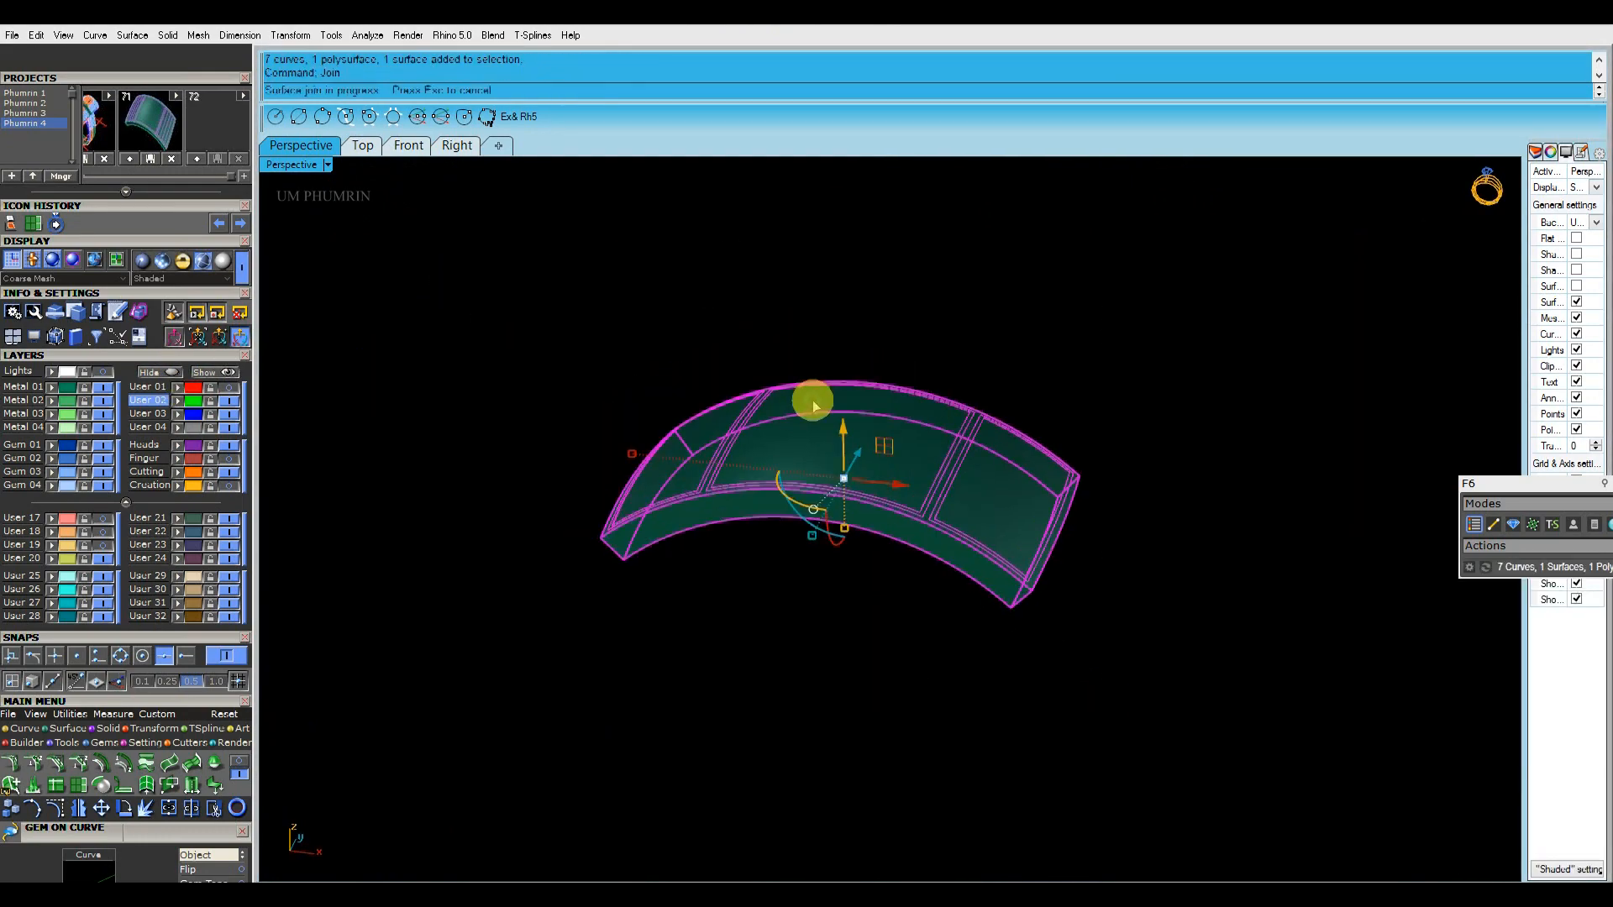
Extract the top curved surface from the joined band
scroll(950, 447, up, 6)
click(871, 468)
right_drag(950, 447, 1061, 314)
key(Escape)
right_drag(981, 409, 911, 396)
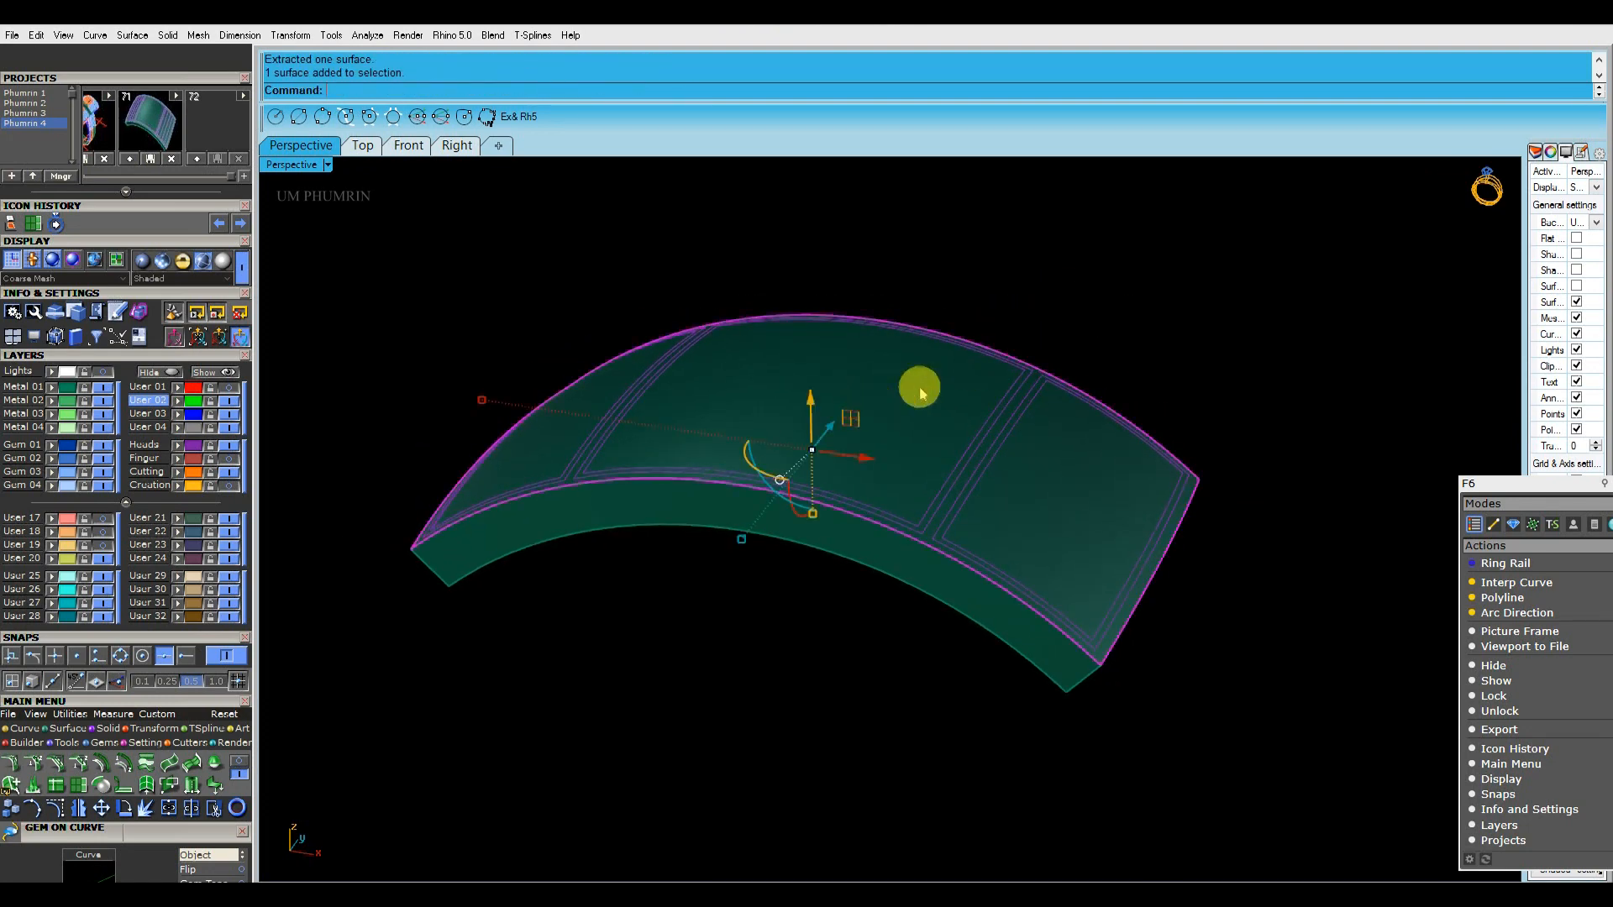
Split the band's top surface with the inner and outer frame curves of both side panels
text(ss)
key(Return)
scroll(966, 495, up, 3)
scroll(970, 484, down, 6)
right_drag(970, 484, 1108, 501)
scroll(775, 505, up, 6)
click(759, 521)
scroll(771, 504, down, 6)
key(Return)
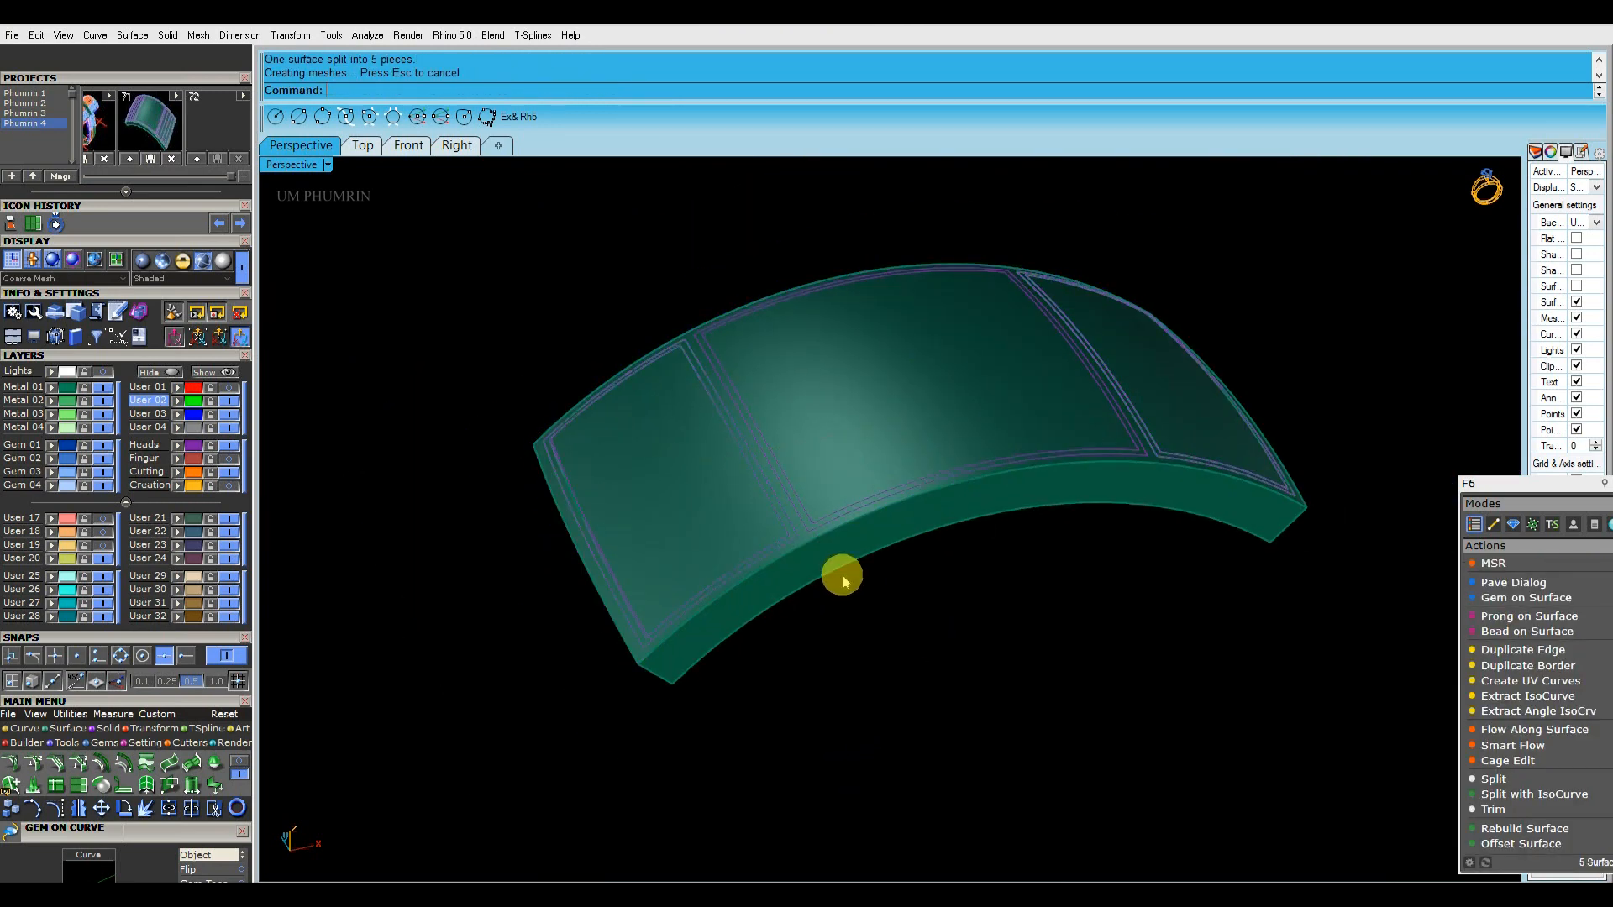
Delete the narrow border strips between the frame curves on both side panels
scroll(792, 465, up, 12)
click(792, 465)
scroll(794, 469, down, 8)
key(Delete)
right_drag(809, 536, 971, 414)
scroll(972, 415, up, 6)
click(981, 451)
scroll(982, 452, down, 6)
key(Delete)
Offset the right side panel surface inward by 0.25 with Solid=No, and delete the original surface
scroll(976, 439, up, 6)
click(967, 467)
scroll(1050, 445, down, 6)
text(O3)
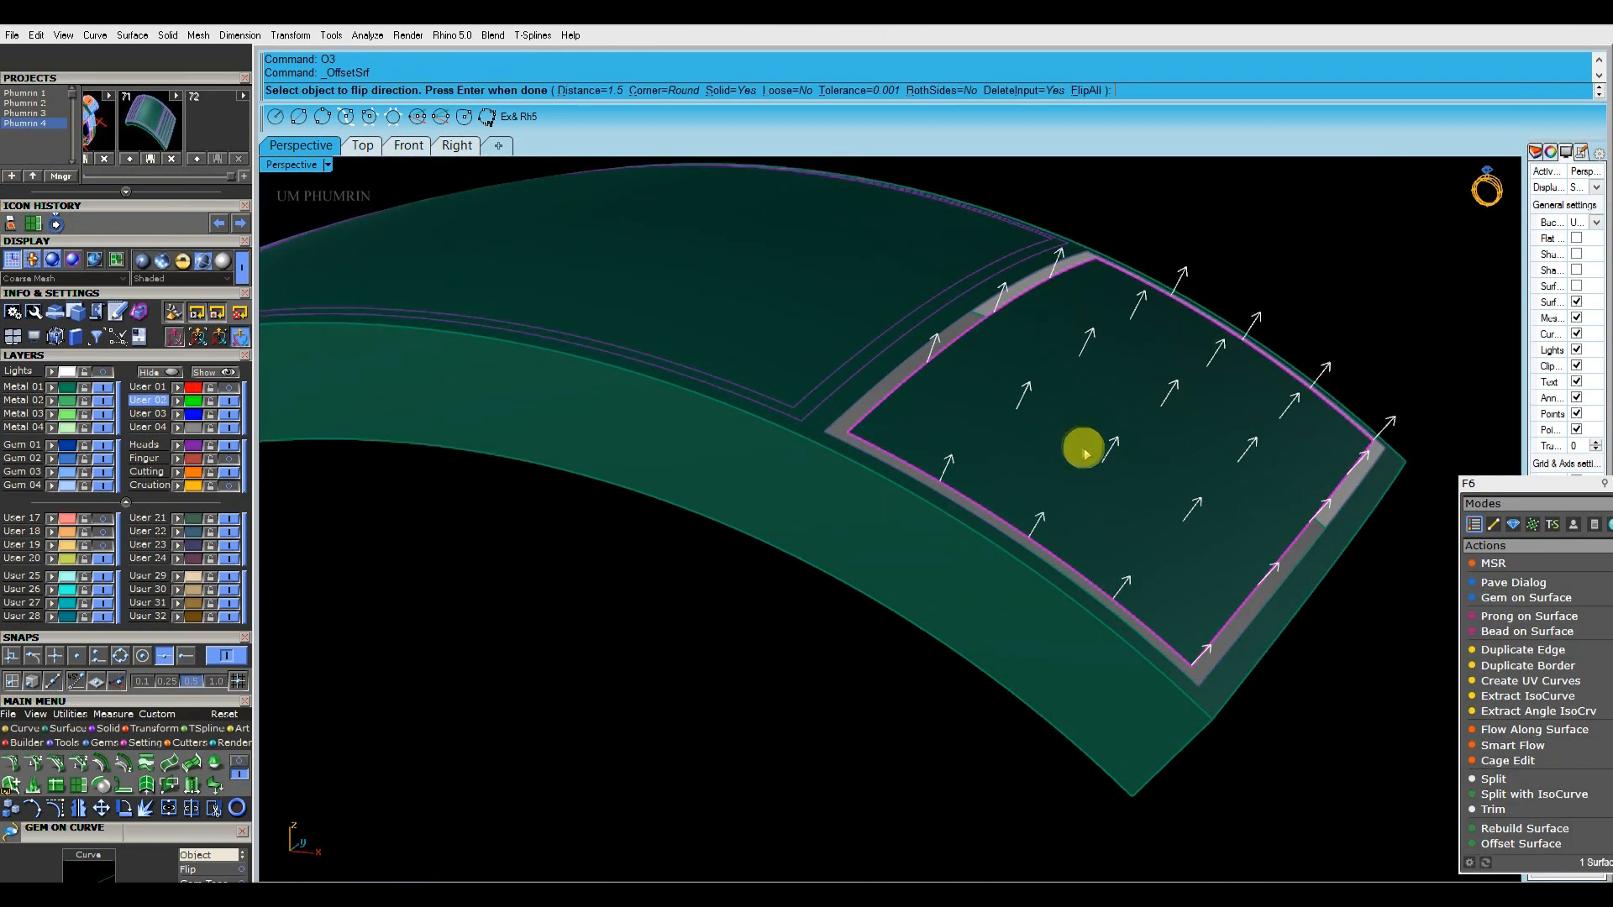
right_drag(1083, 454, 1090, 432)
text(f)
key(Return)
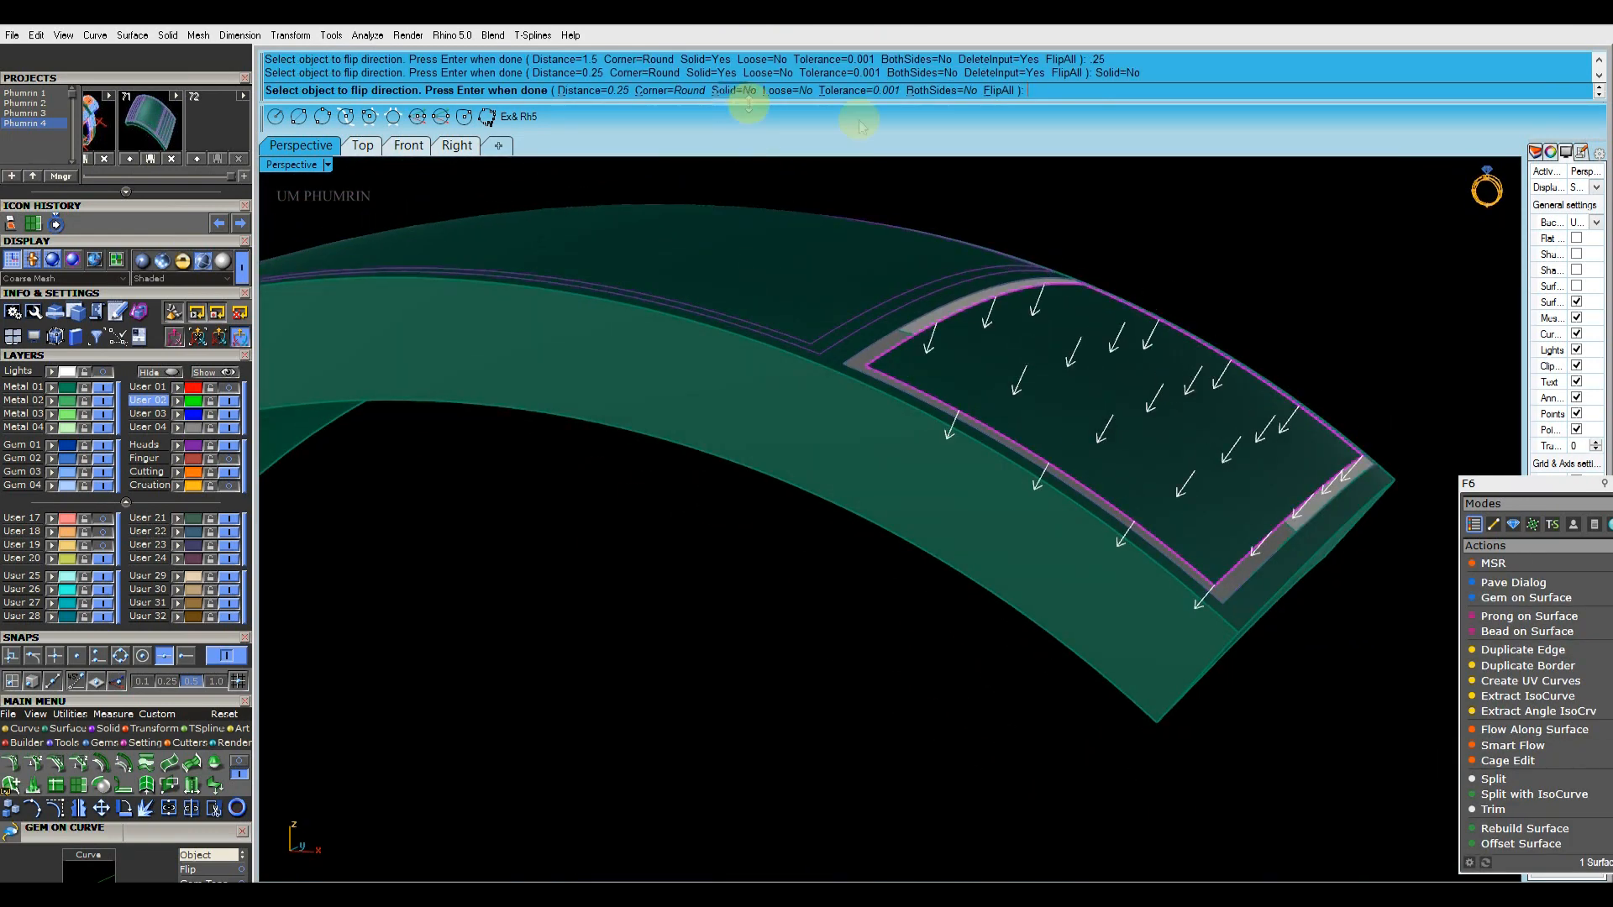
key(Return)
key(Delete)
Offset the left side panel surface inward by 0.25 with flipped direction, and delete the original surface
scroll(1134, 418, down, 6)
right_drag(1134, 421, 864, 343)
scroll(793, 406, up, 6)
click(838, 391)
text(O3)
key(Return)
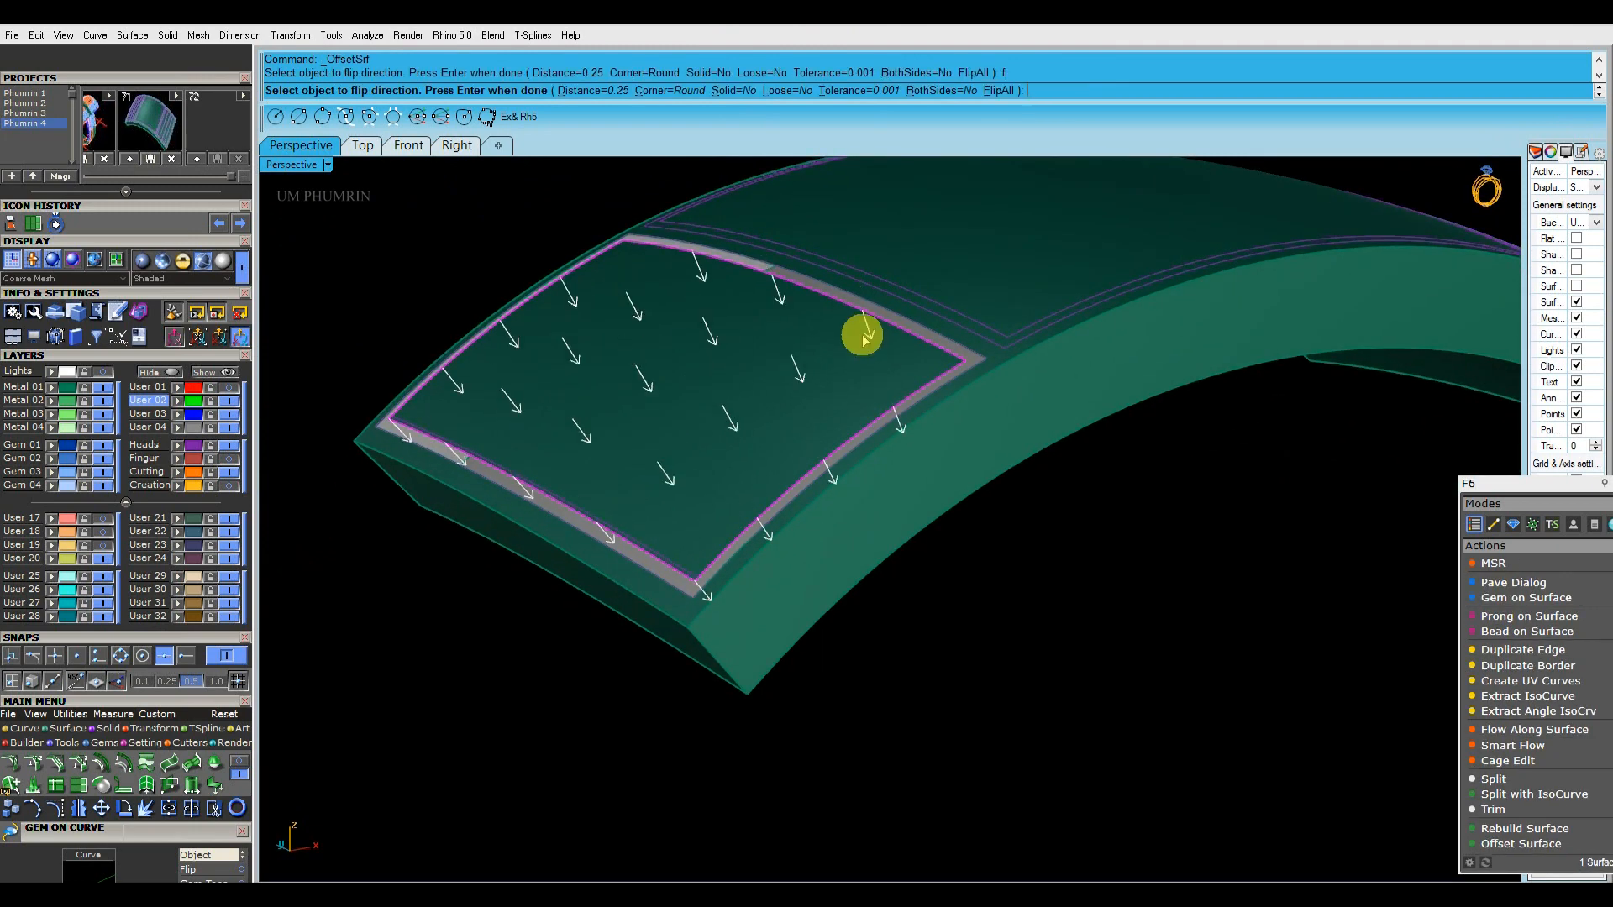
key(Delete)
scroll(897, 349, down, 6)
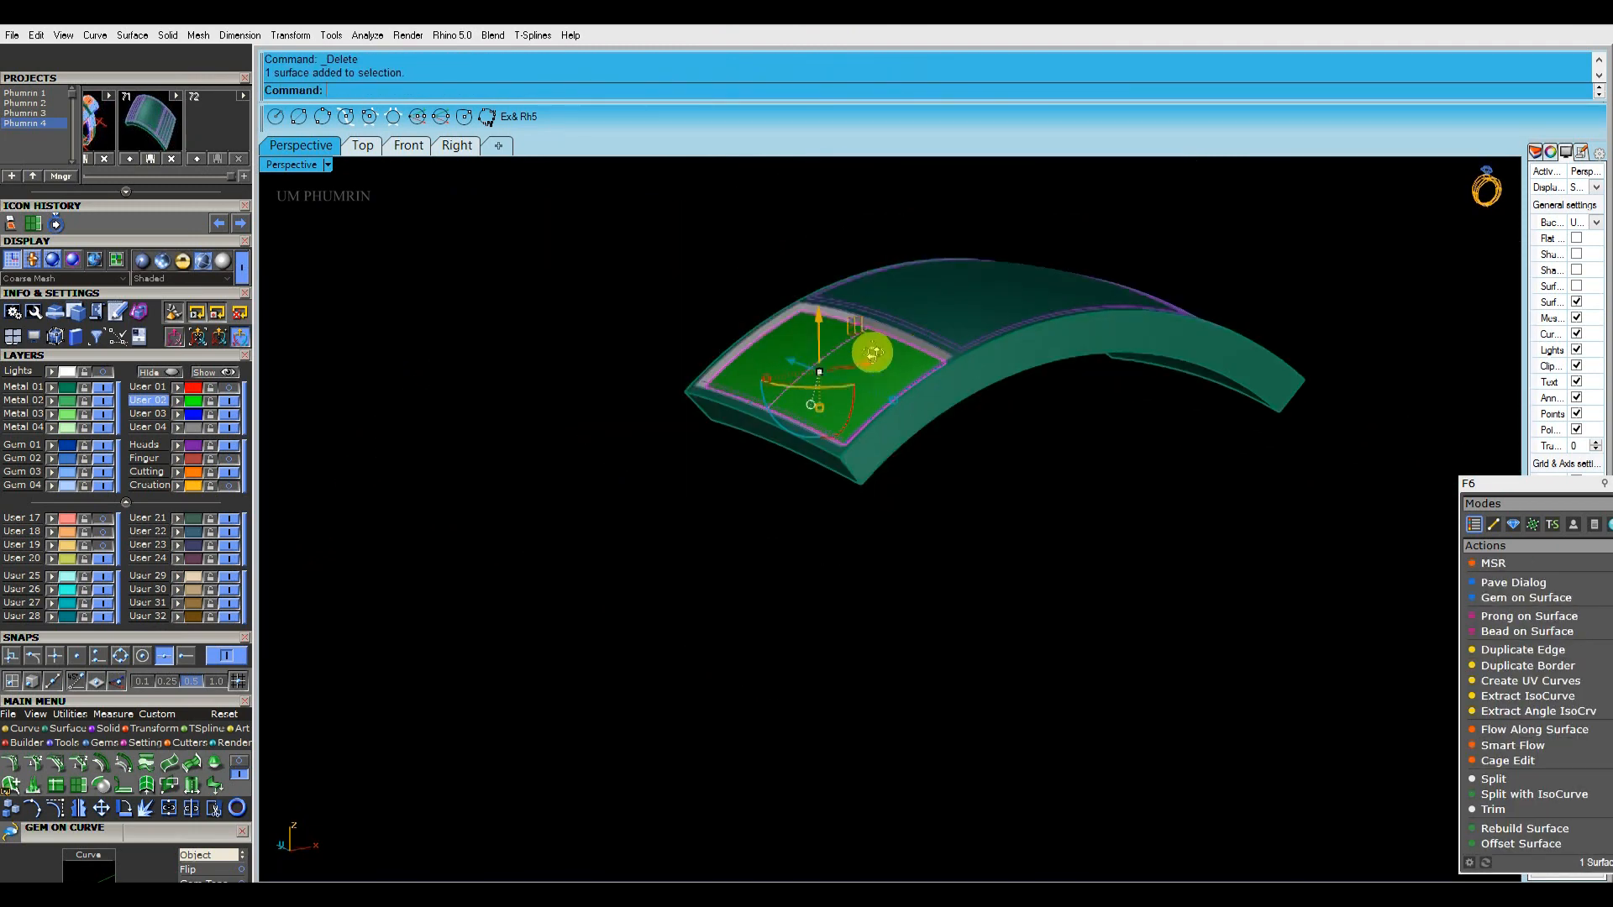
Select both offset side panels, reposition the floating F6 palette and show the object properties
right_drag(928, 346, 1157, 428)
shift+click(1175, 427)
drag(1573, 497, 1480, 561)
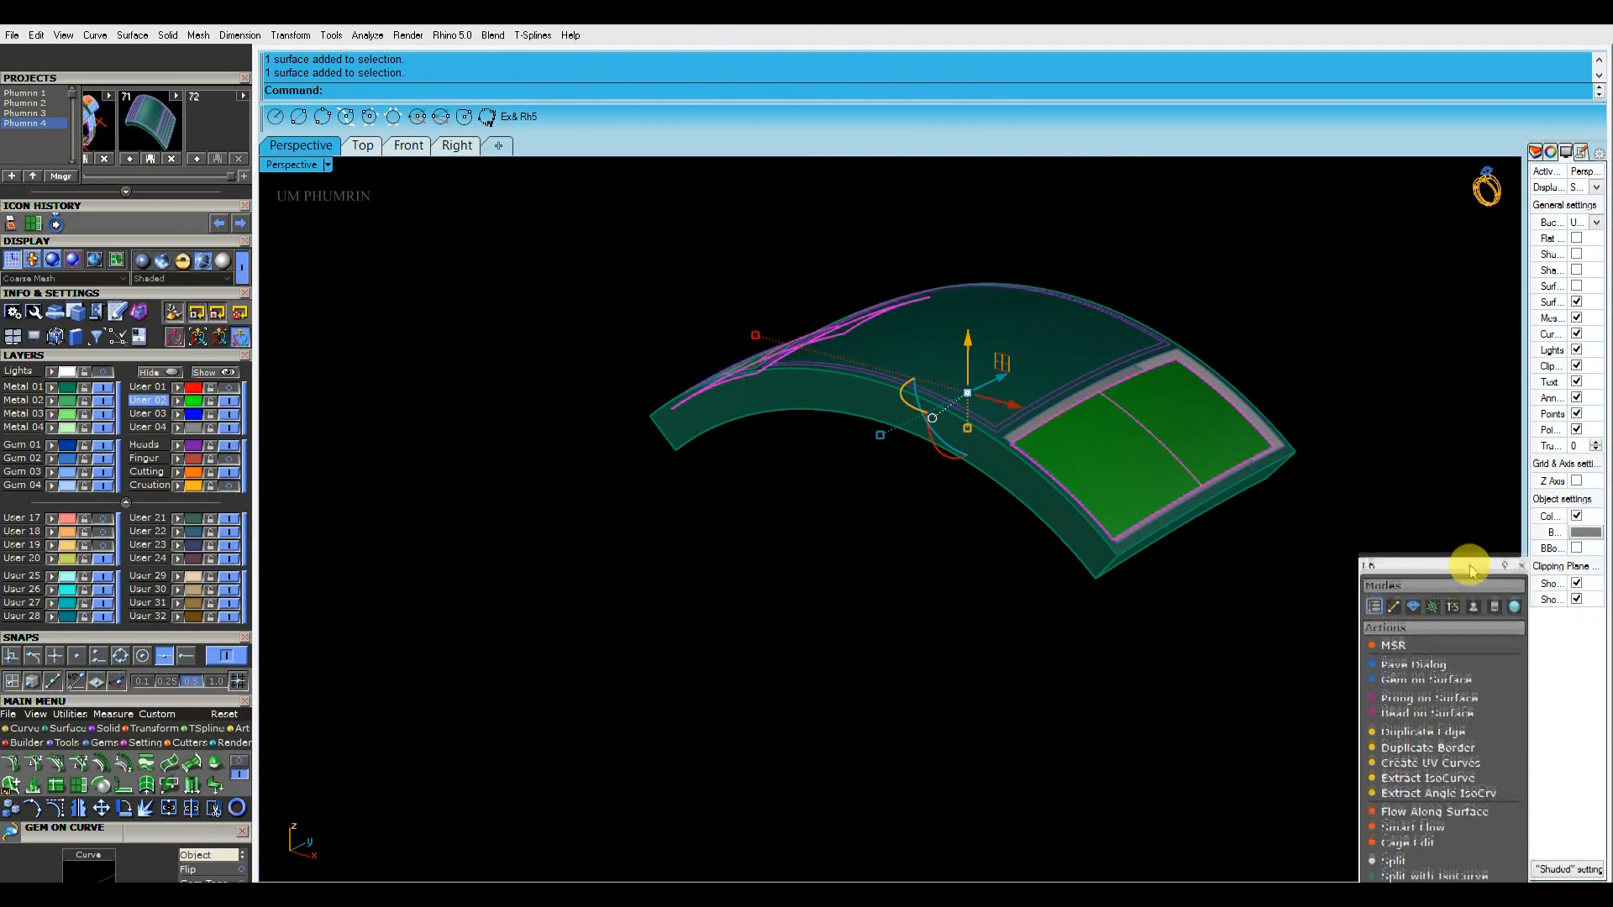
click(1550, 153)
right_drag(1084, 365, 1073, 411)
key(ctrl+d)
click(1271, 382)
Duplicate the border edges of the offset side panels with DupEdge
right_drag(1271, 382, 1062, 380)
scroll(1109, 369, up, 5)
click(1101, 376)
click(1101, 376)
scroll(1060, 374, up, 4)
shift+click(1056, 371)
shift+click(1056, 369)
text(D1)
key(Return)
scroll(1065, 365, up, 3)
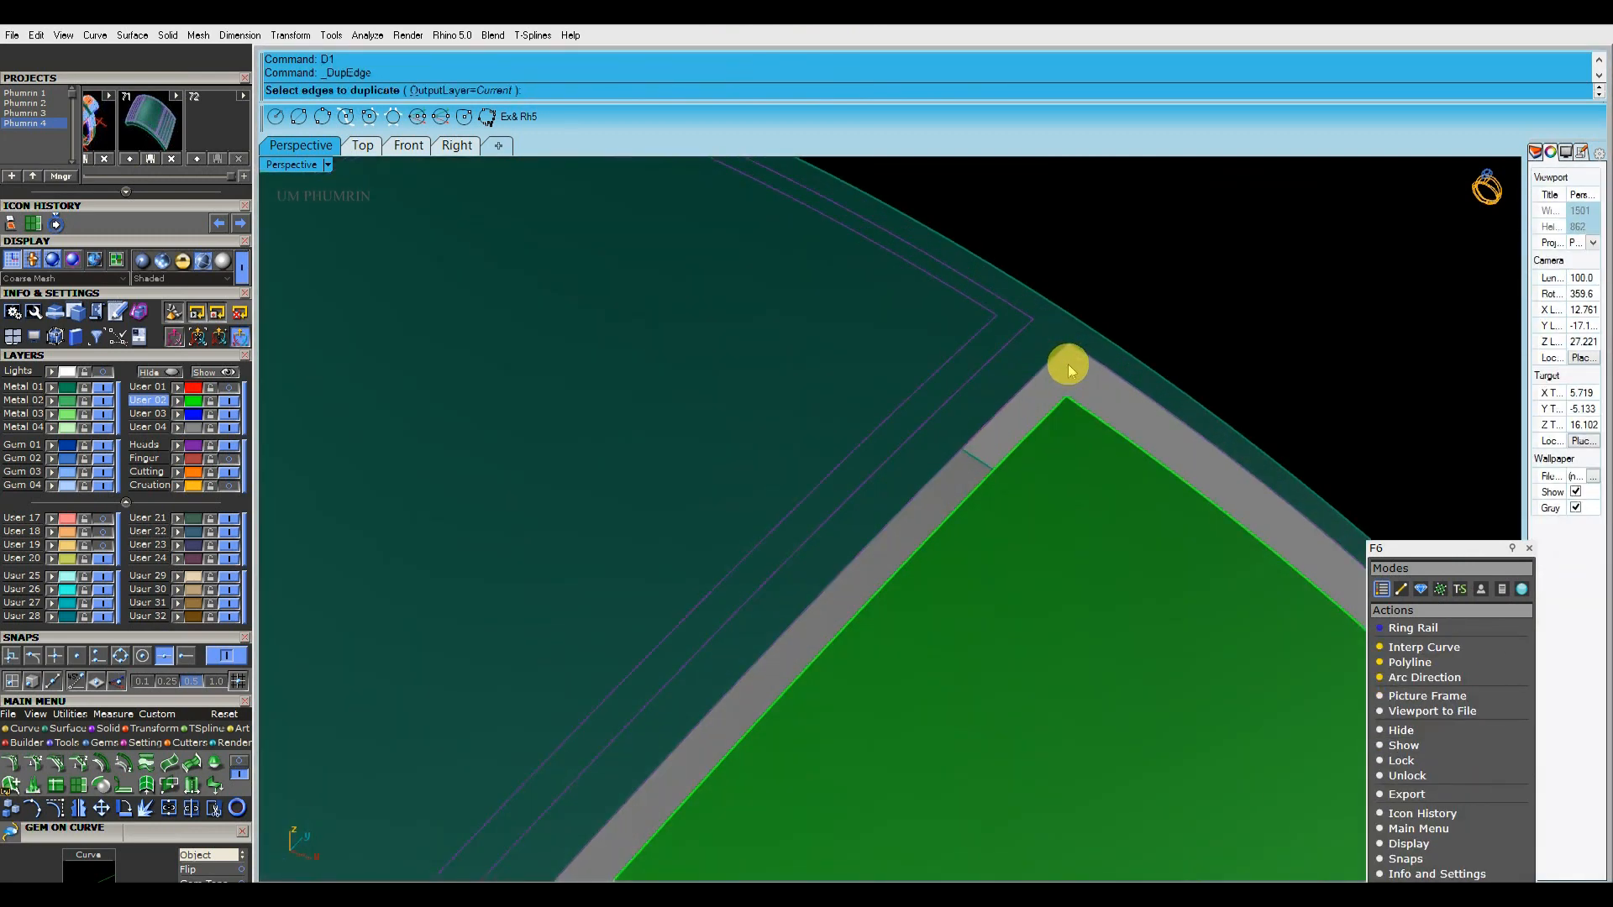
Move both offset side panel surfaces to the band's metal layer
scroll(1071, 411, down, 6)
click(1092, 505)
shift+click(468, 358)
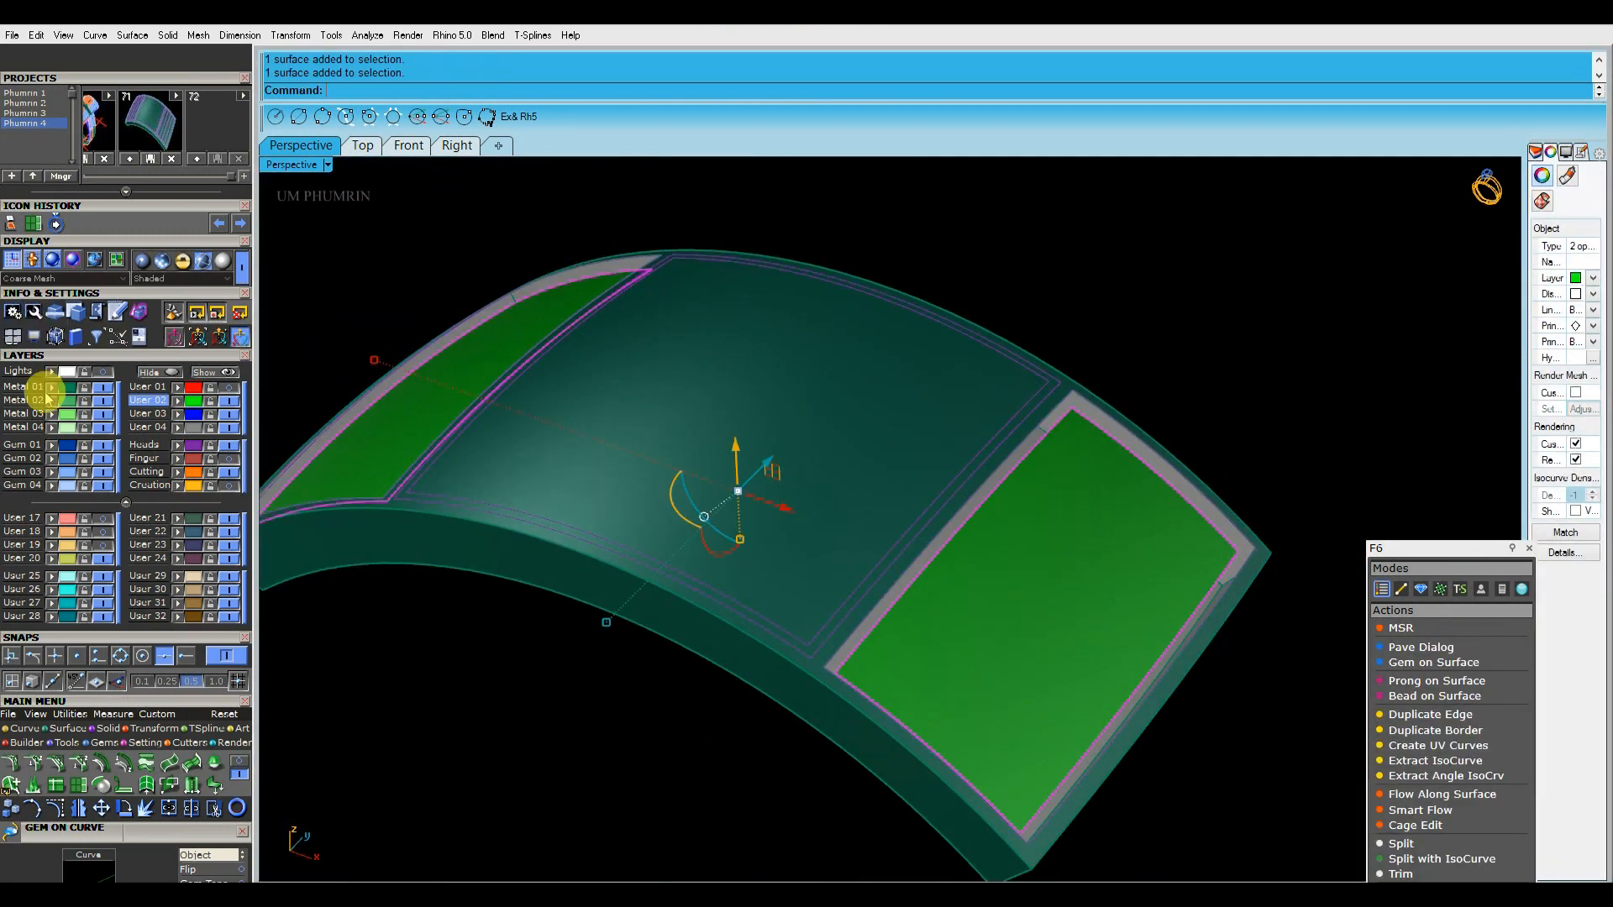
click(48, 400)
Sweep a wall along the right panel's outer frame curve and inner border using a corner line profile, and delete the construction curves
click(1051, 425)
scroll(1060, 407, up, 3)
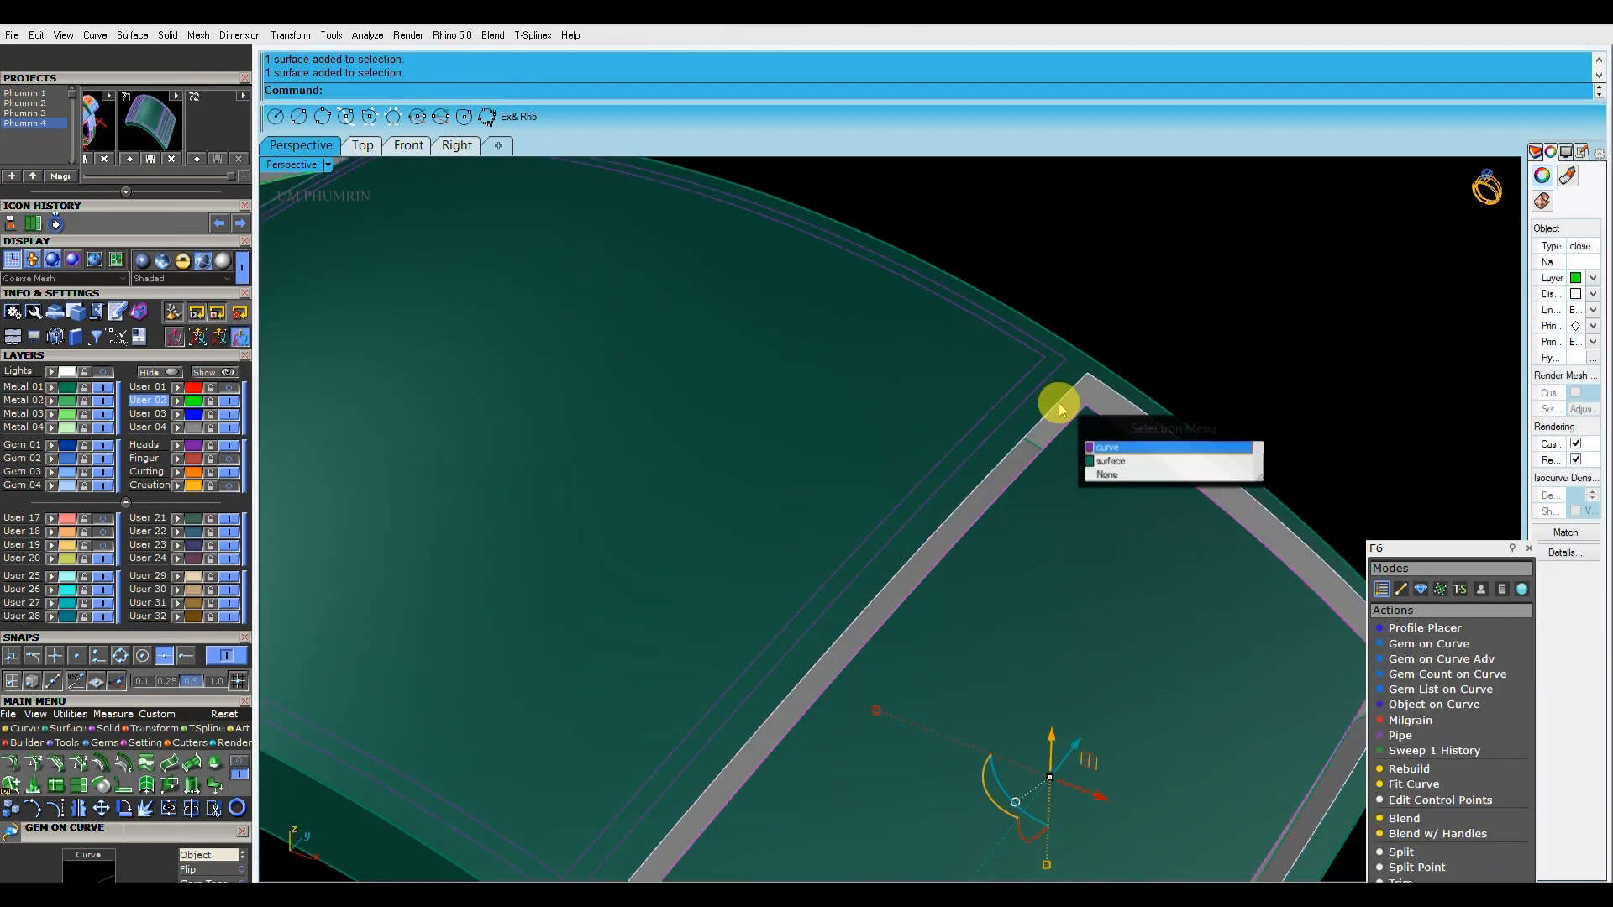
shift+click(1060, 409)
click(183, 661)
scroll(1016, 485, up, 2)
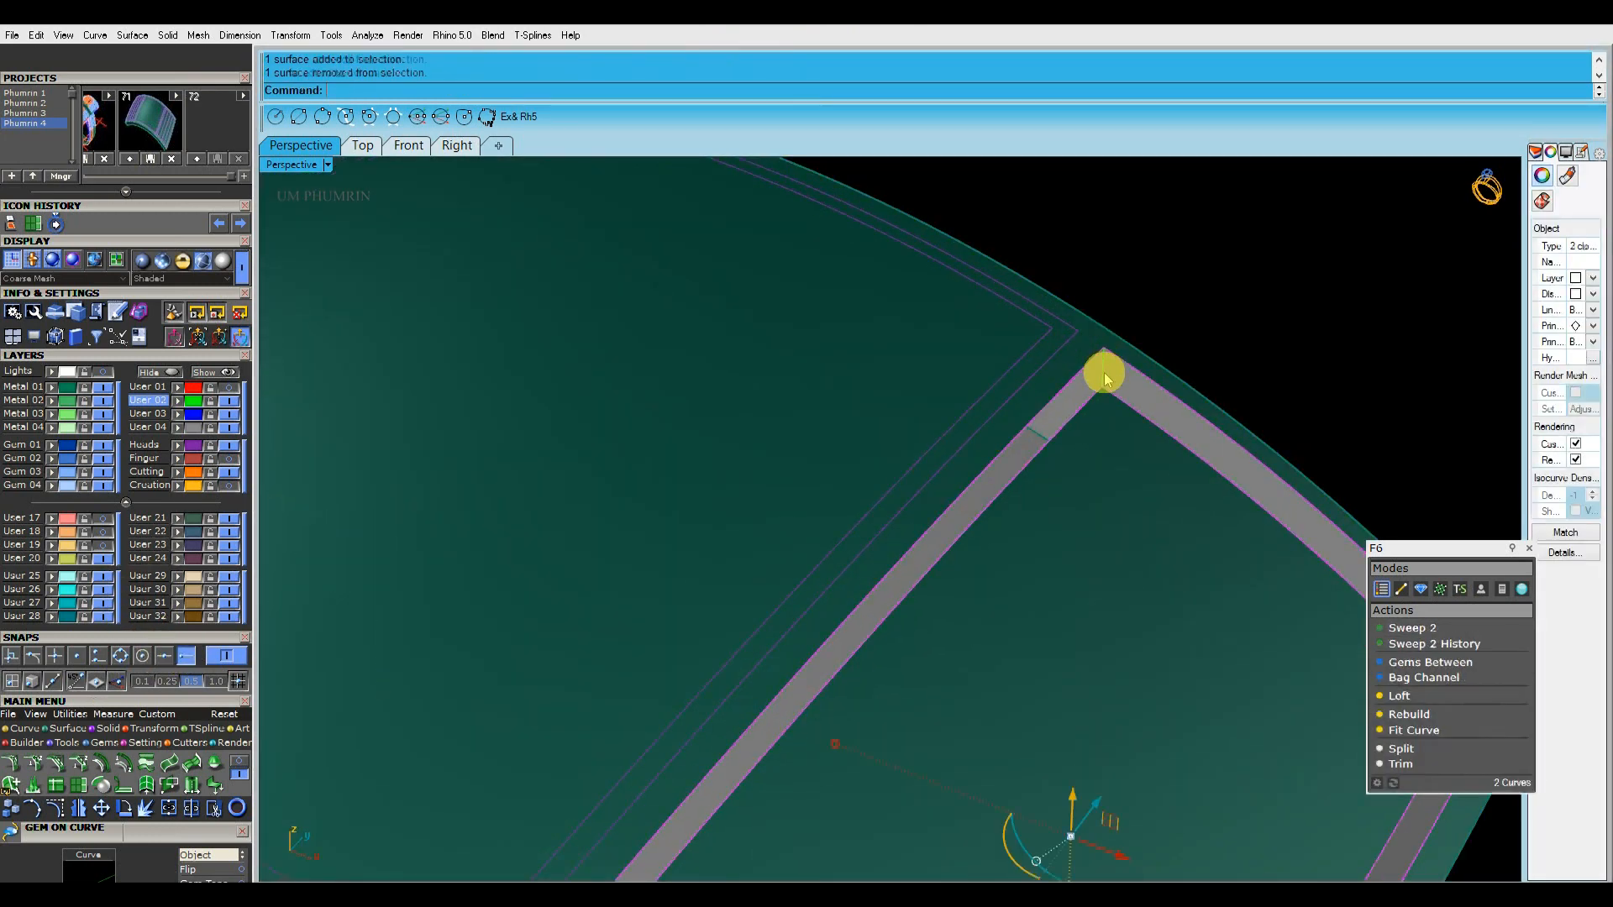
shift+click(1104, 378)
scroll(1105, 382, down, 5)
key(F4)
key(Return)
scroll(1102, 402, down, 4)
key(Delete)
Sweep the matching wall around the left panel between its two border curves with a corner line, and delete the construction curves
right_drag(1106, 414, 1149, 408)
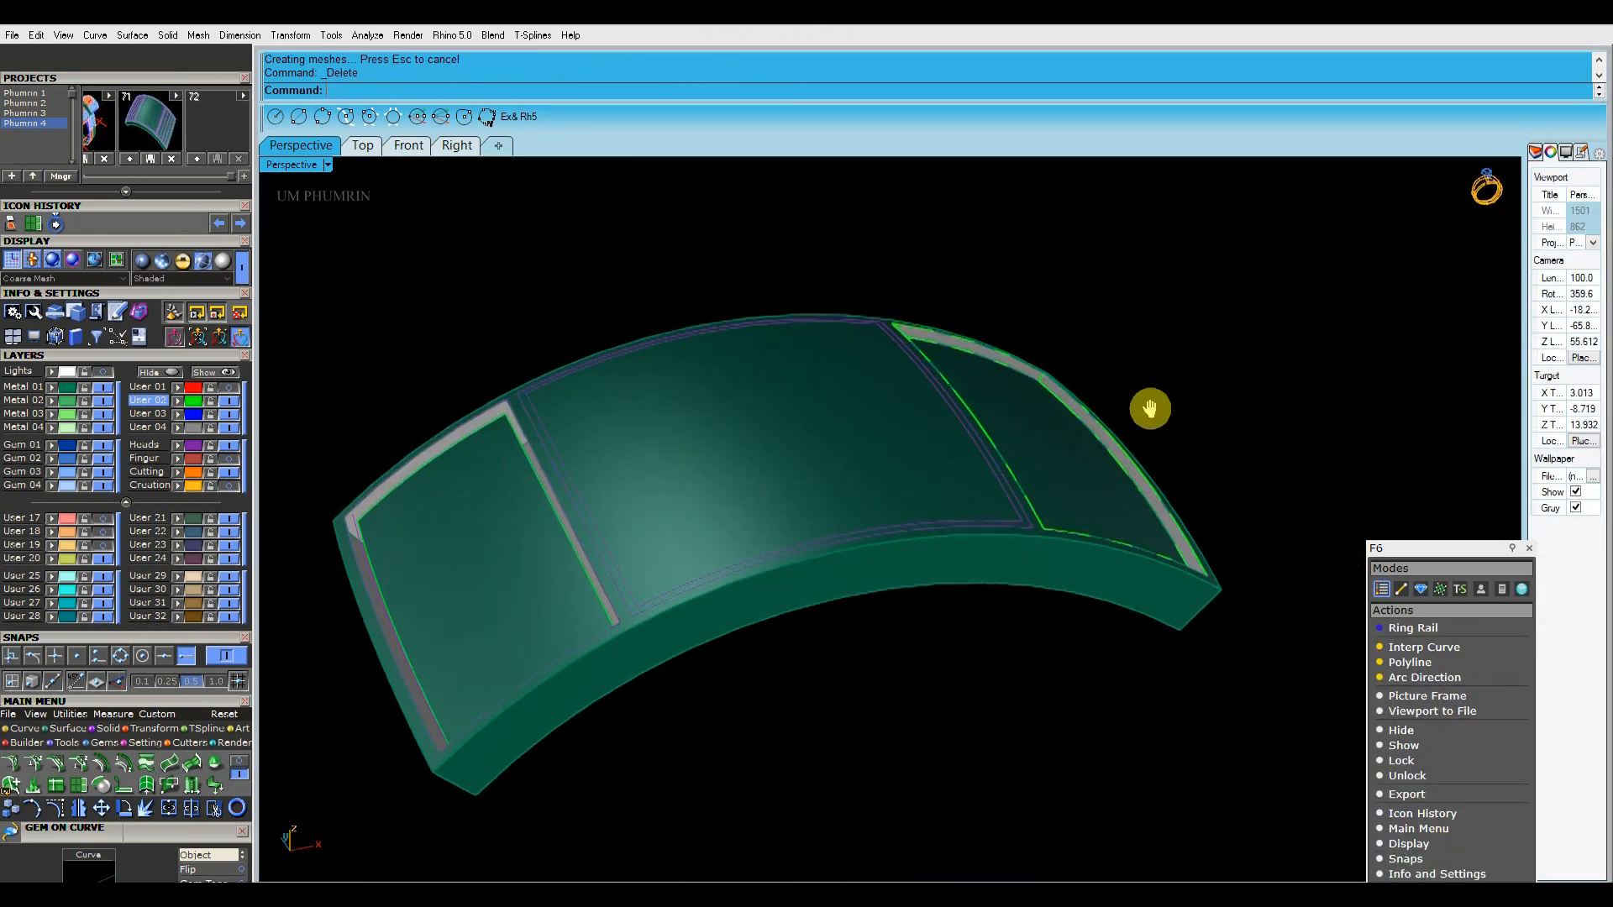
scroll(810, 363, up, 6)
click(758, 368)
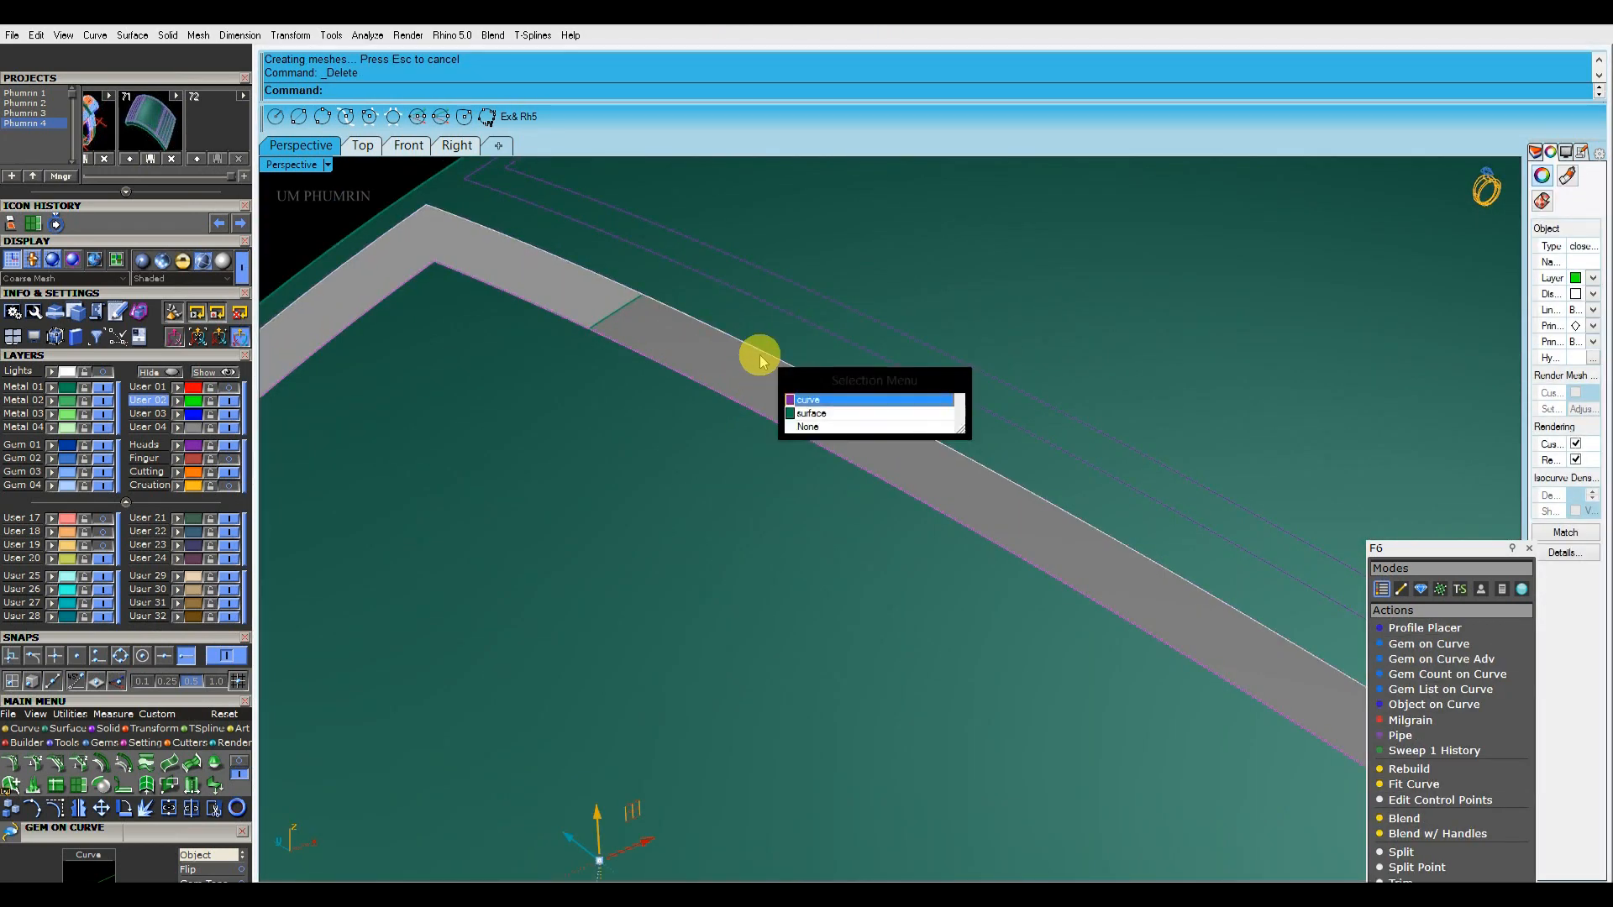
right_click(759, 355)
scroll(759, 355, down, 3)
scroll(710, 333, up, 3)
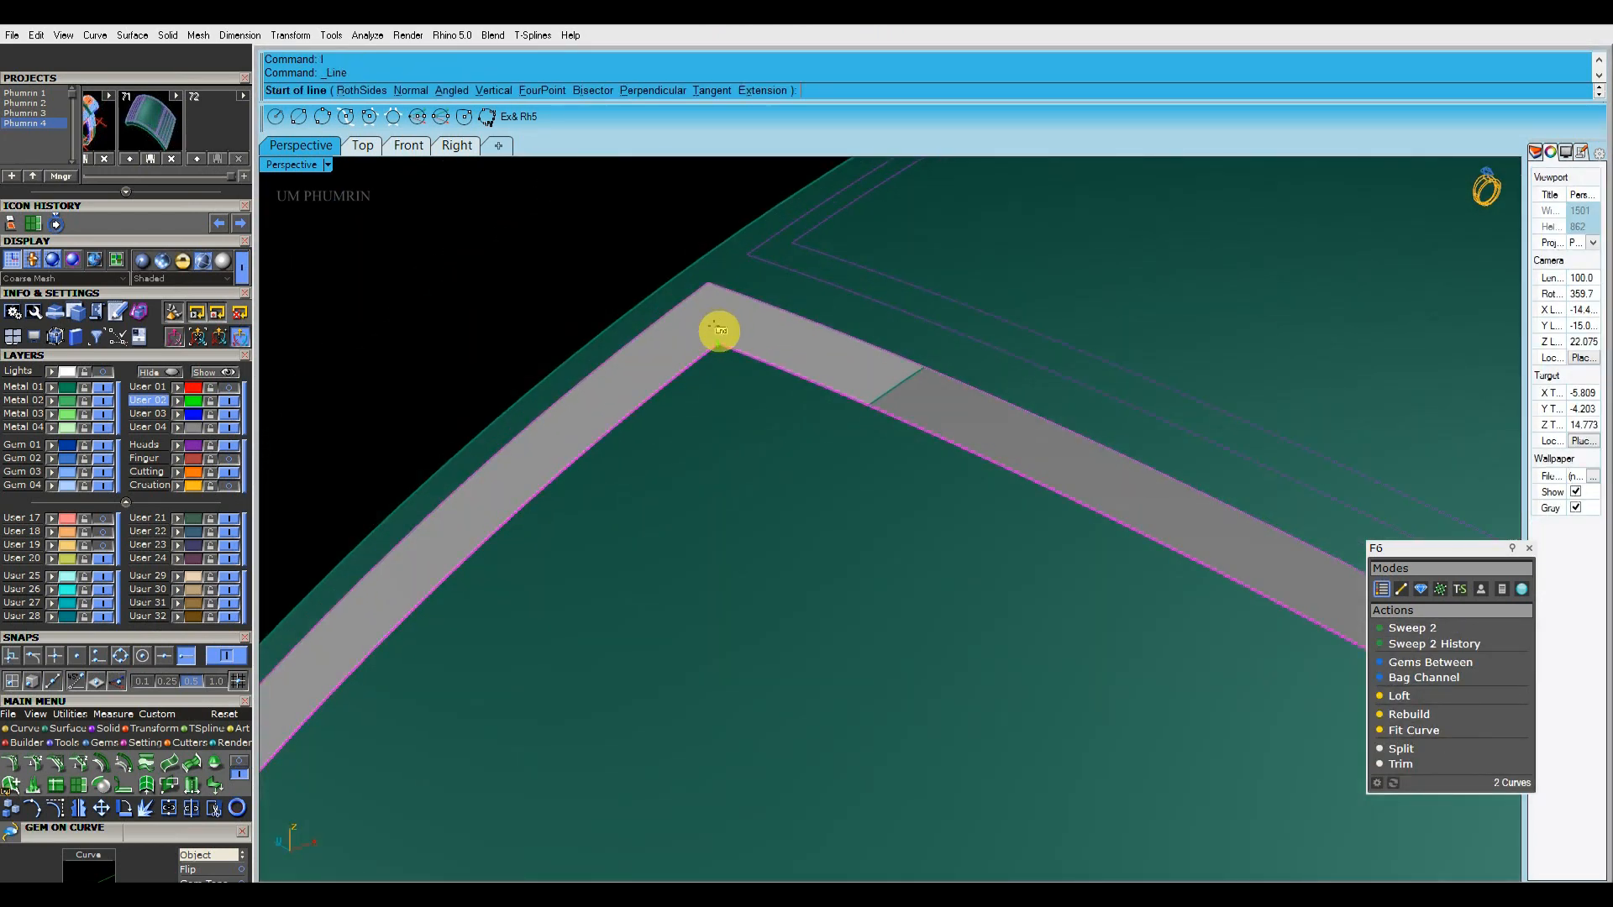
scroll(712, 304, down, 10)
key(Delete)
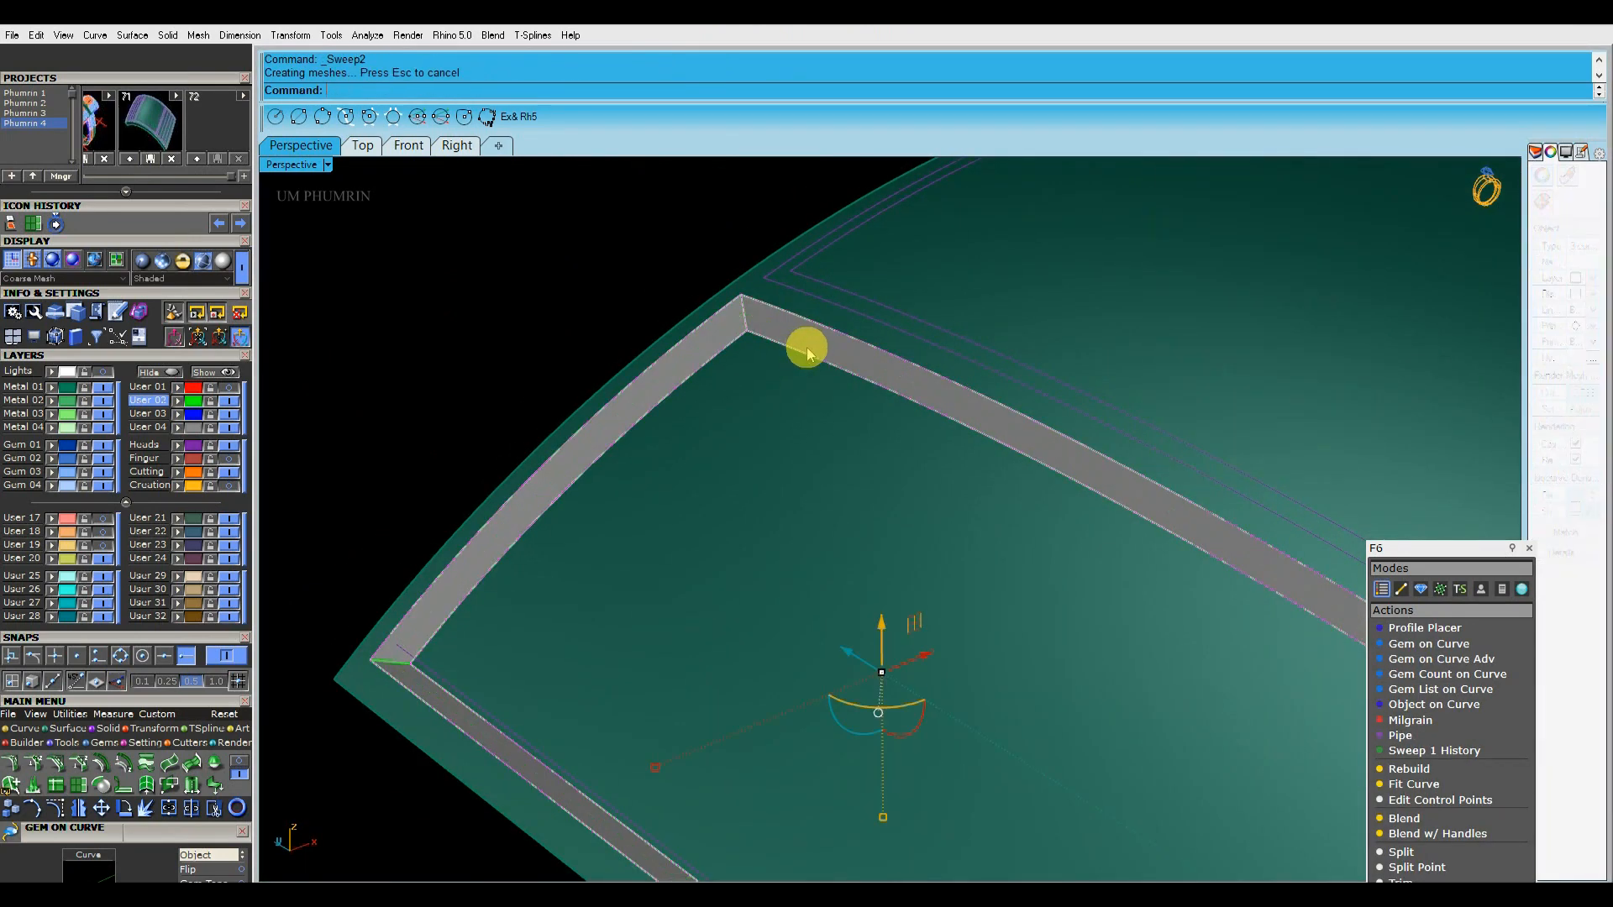
Examine the swept walls around both recessed side panels and the band's centre top surface
drag(1100, 538, 649, 216)
right_drag(684, 235, 879, 368)
key(Escape)
scroll(907, 435, up, 6)
scroll(907, 435, down, 6)
scroll(932, 401, up, 4)
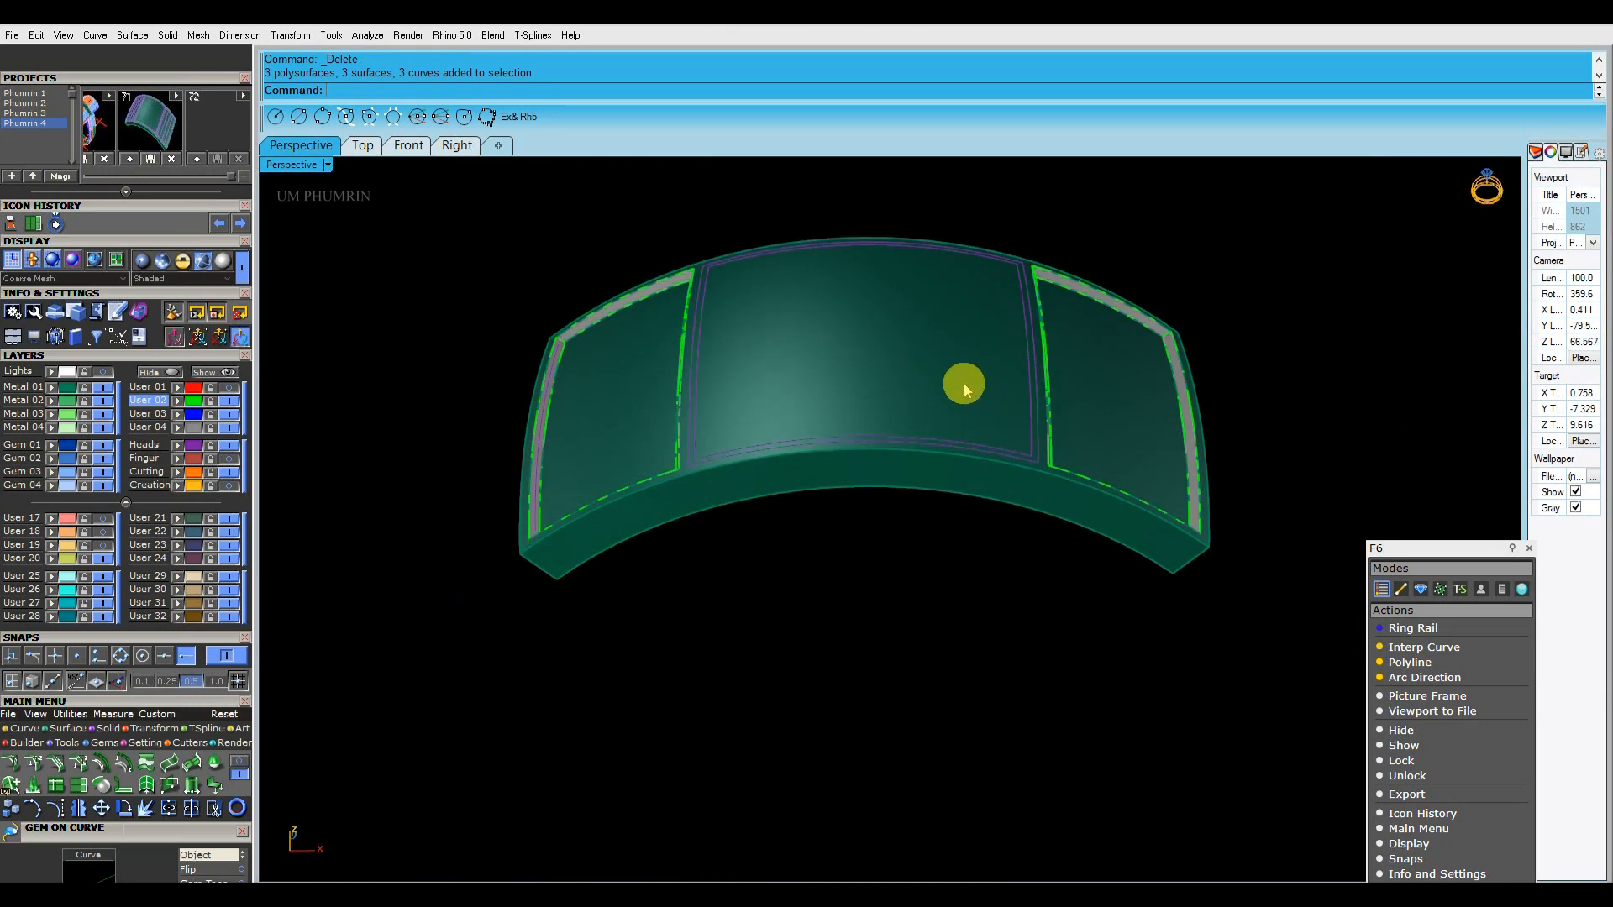
click(966, 389)
scroll(965, 395, down, 3)
scroll(983, 466, up, 6)
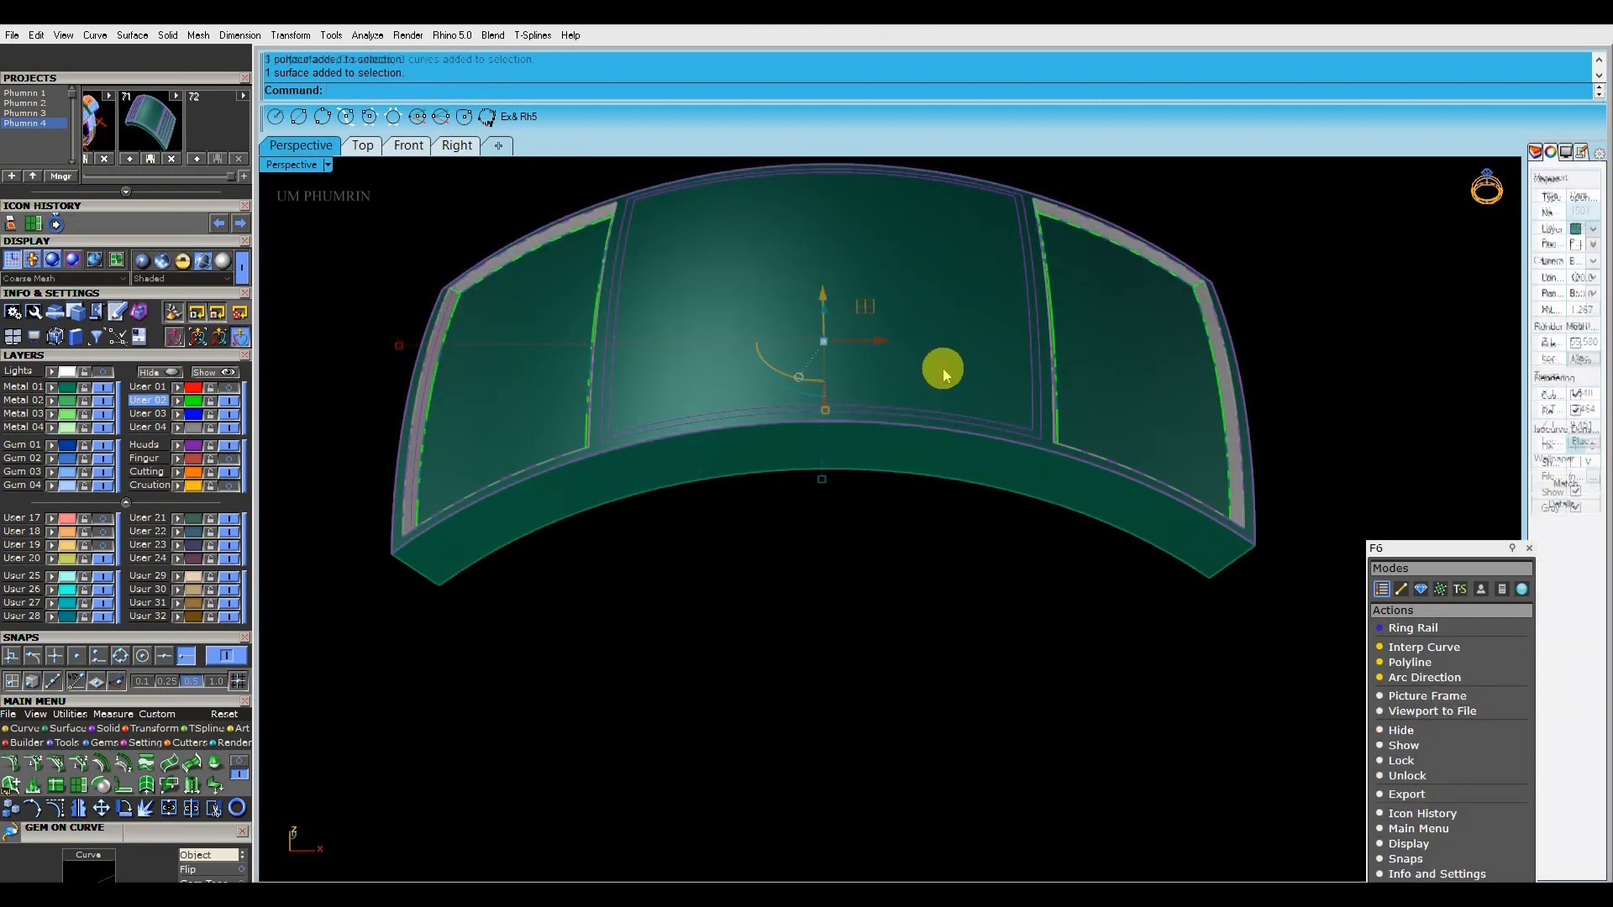
click(942, 368)
scroll(1012, 420, down, 6)
Join all band surfaces and walls into one polysurface and move it to the Metal 01 layer
drag(1221, 642, 673, 229)
key(ctrl+j)
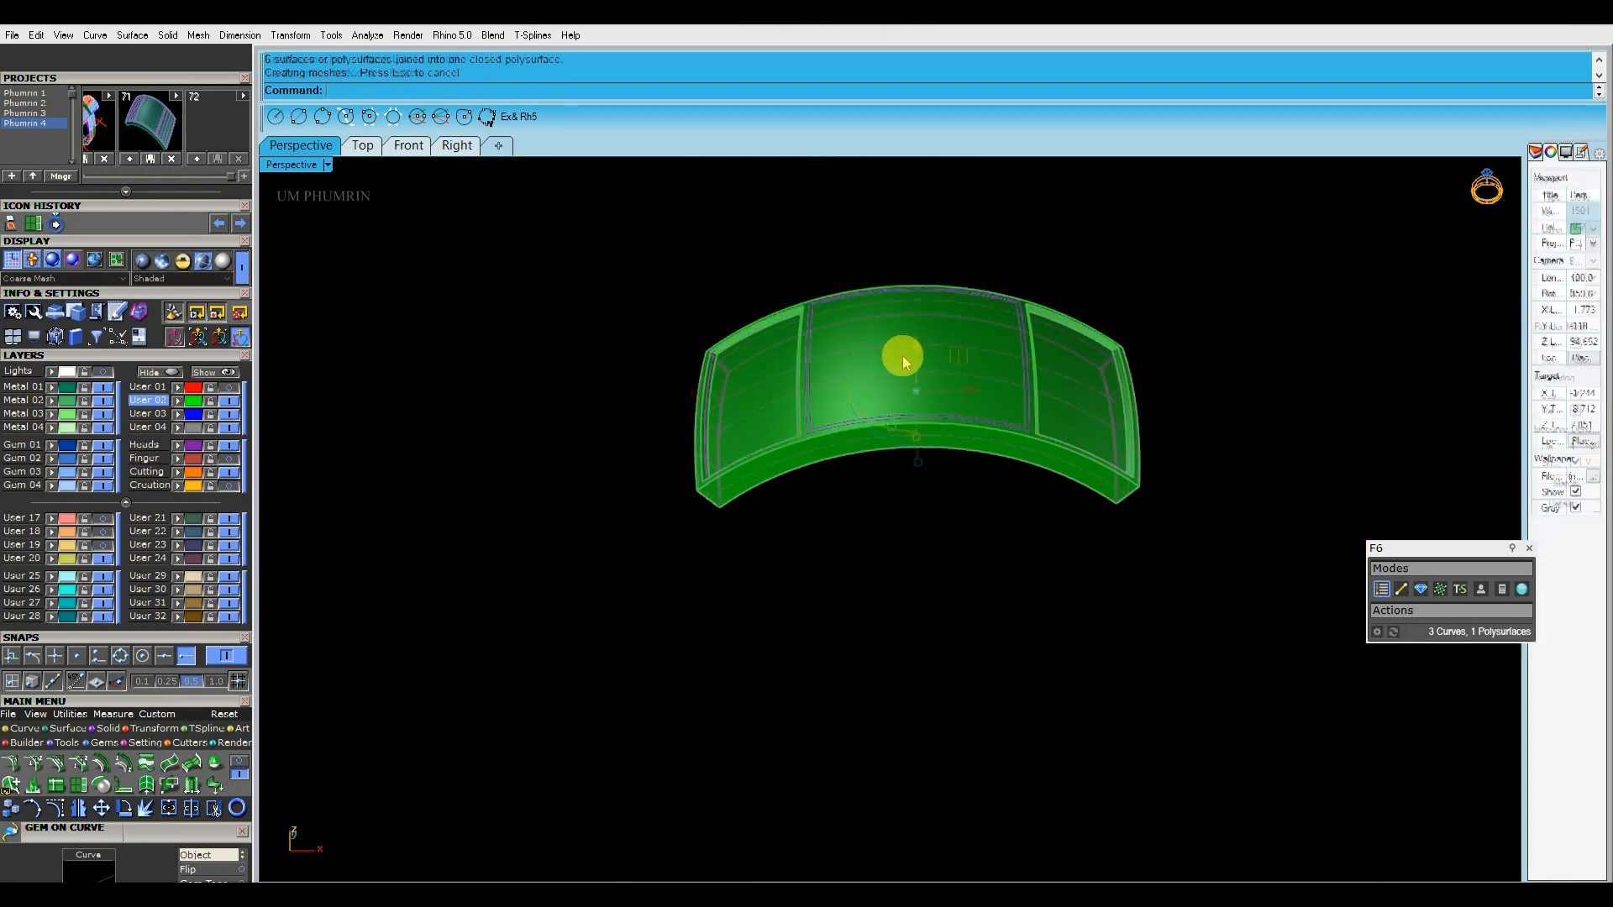
right_click(30, 390)
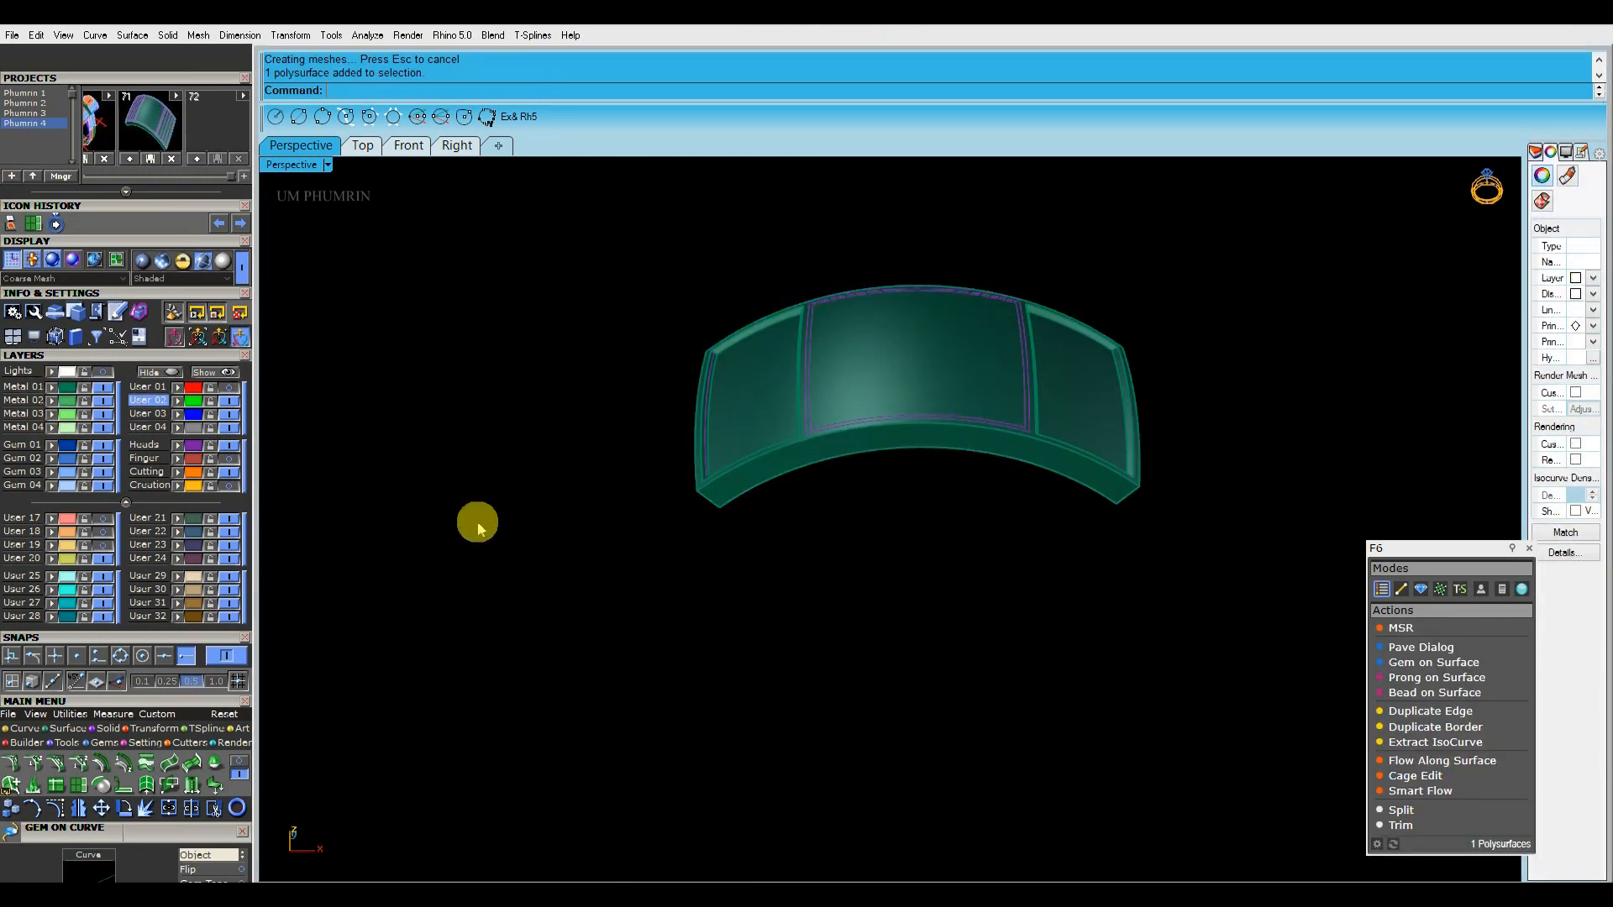
Extract the plate's centre top surface from the joined polysurface
text(ex)
key(Return)
click(914, 361)
key(Return)
Split the extracted centre surface with its two inset border curves and delete the narrow strip between them
scroll(915, 363, up, 8)
shift+right_drag(914, 366, 907, 410)
text(sp)
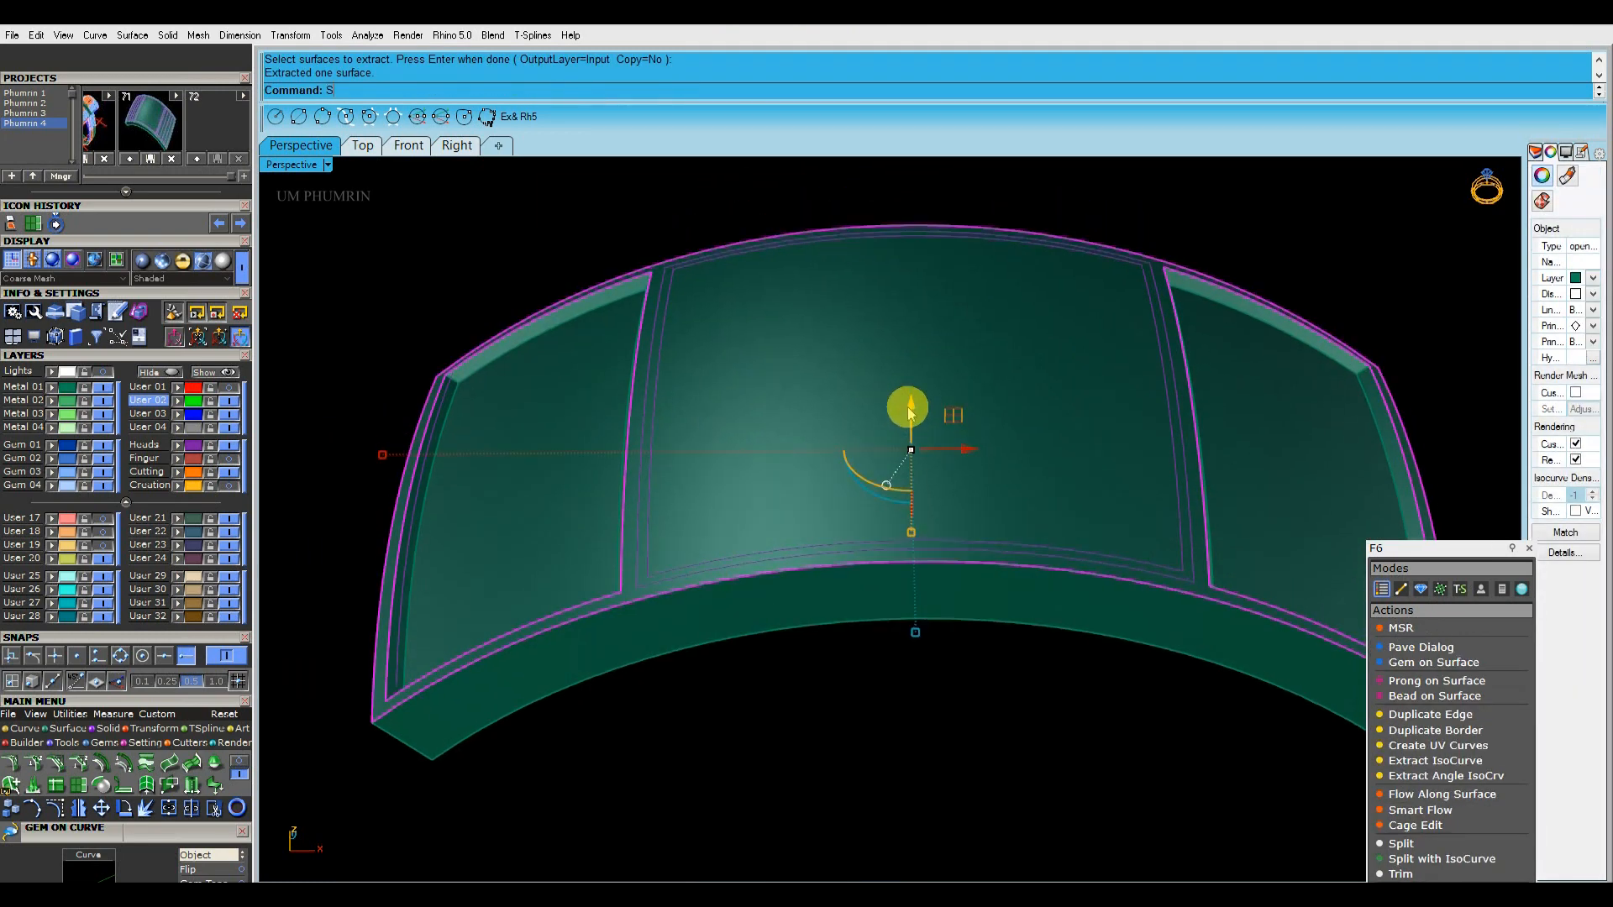
key(Return)
right_drag(720, 462, 681, 456)
scroll(682, 457, up, 4)
click(699, 456)
click(684, 457)
key(Return)
scroll(686, 461, up, 6)
click(691, 459)
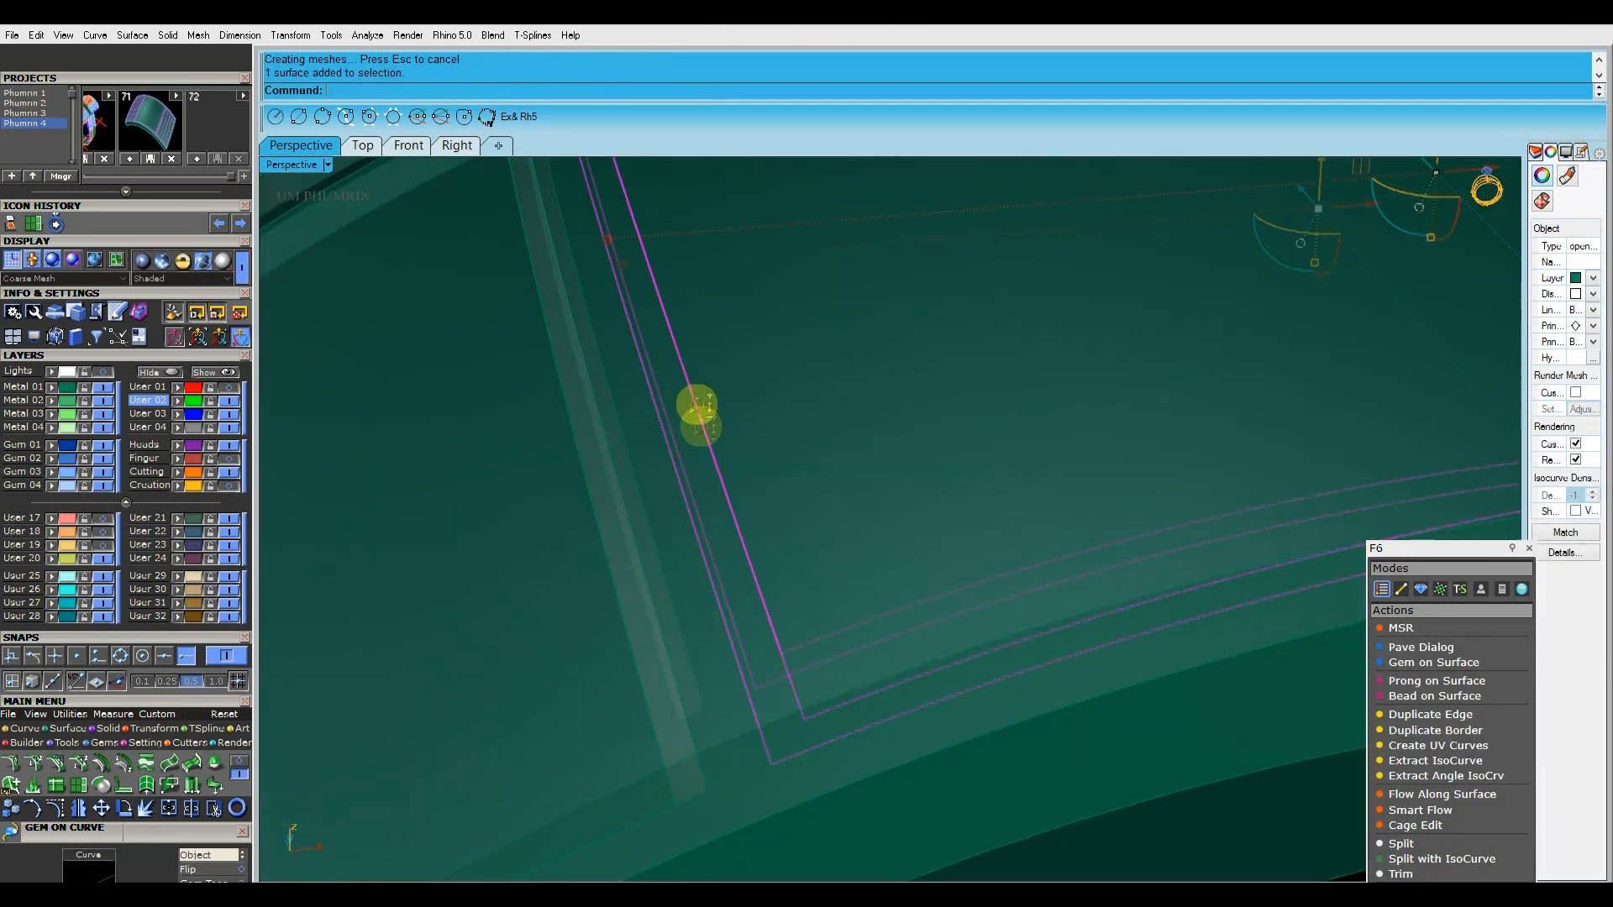
key(Delete)
Offset the inner centre panel surface 0.25 inward with the direction flipped, and delete the original panel surface
scroll(696, 403, down, 7)
click(720, 461)
click(756, 508)
scroll(739, 460, down, 2)
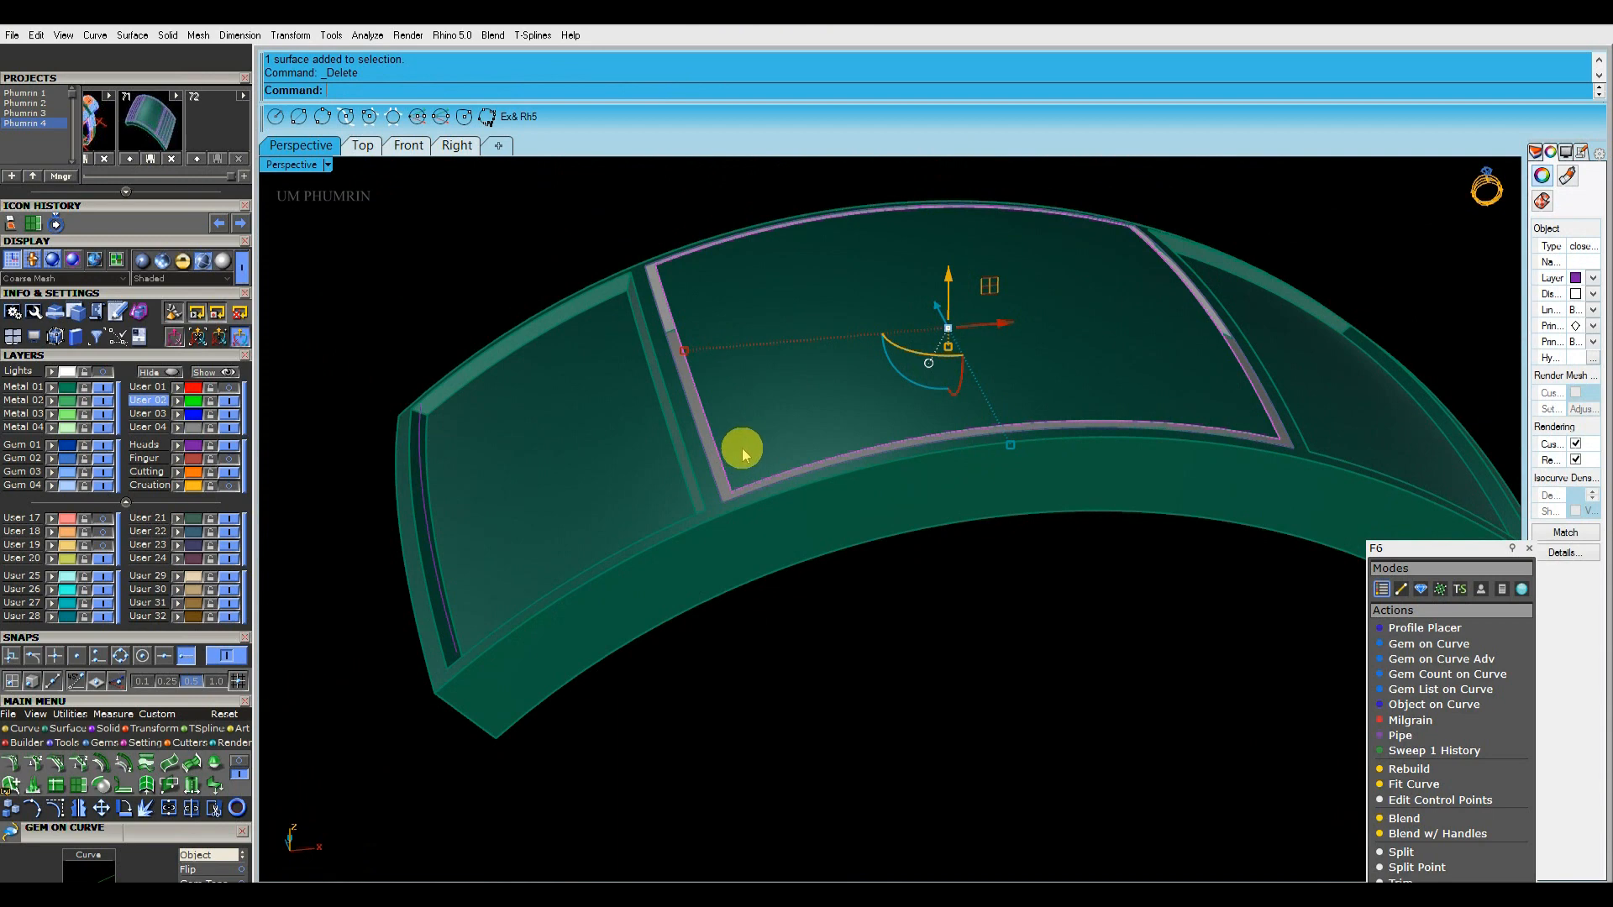
click(747, 445)
right_drag(862, 388, 919, 394)
text(O3)
key(Return)
text(f)
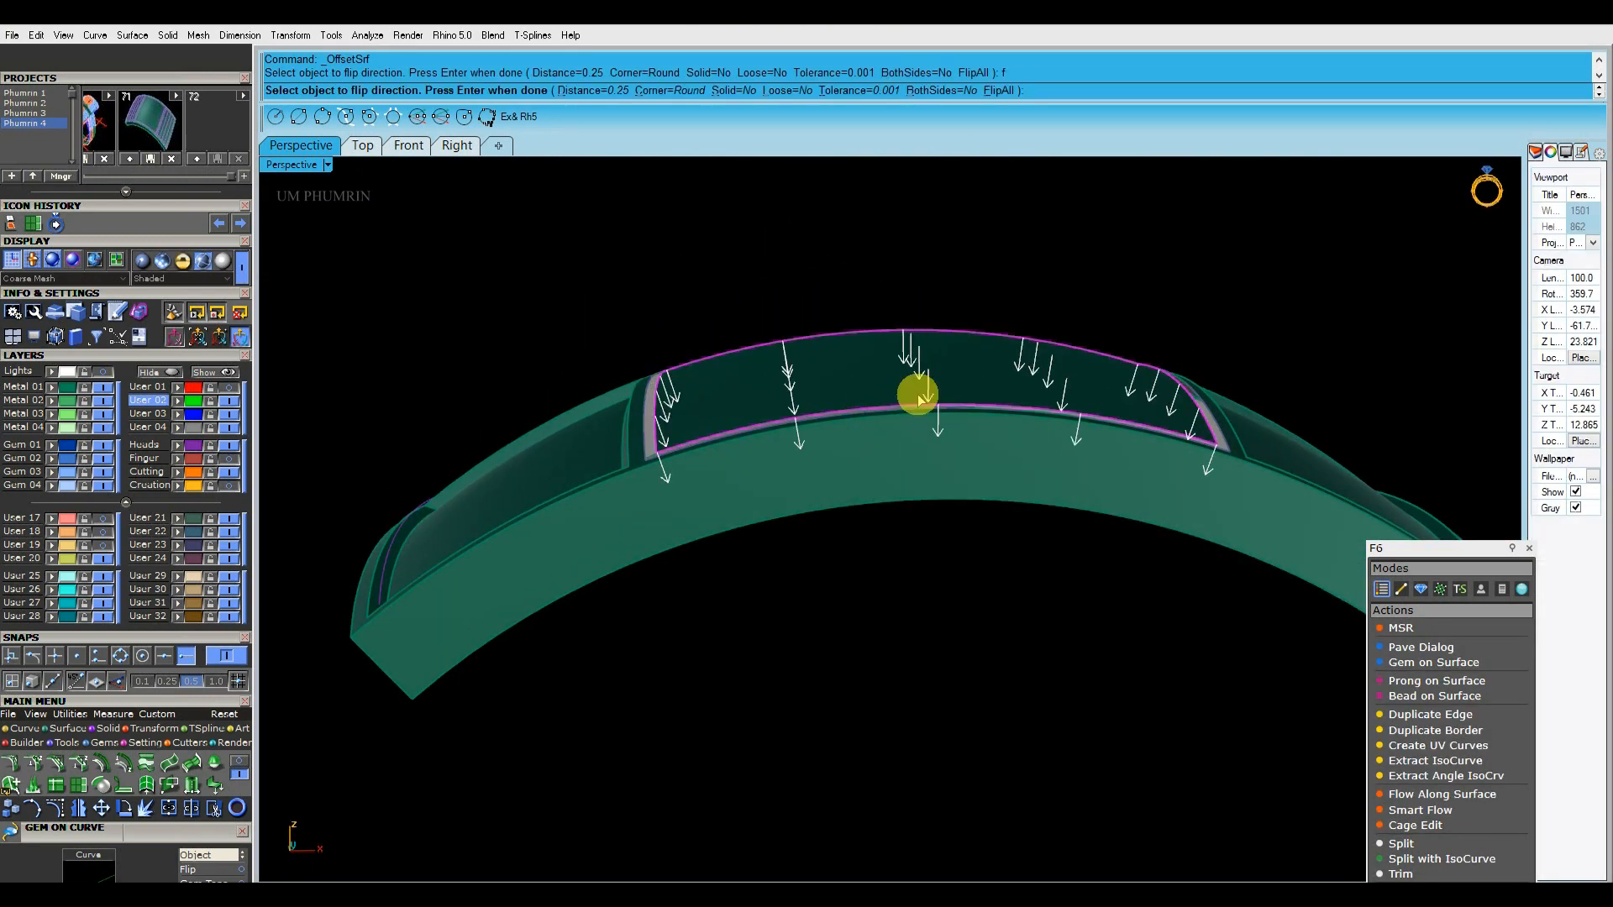
key(Return)
key(Delete)
Move the recessed centre panel surface to the Metal 01 layer
mouse_move(955, 371)
right_down()
mouse_move(986, 375)
mouse_move(956, 446)
mouse_move(953, 396)
right_up()
click(953, 396)
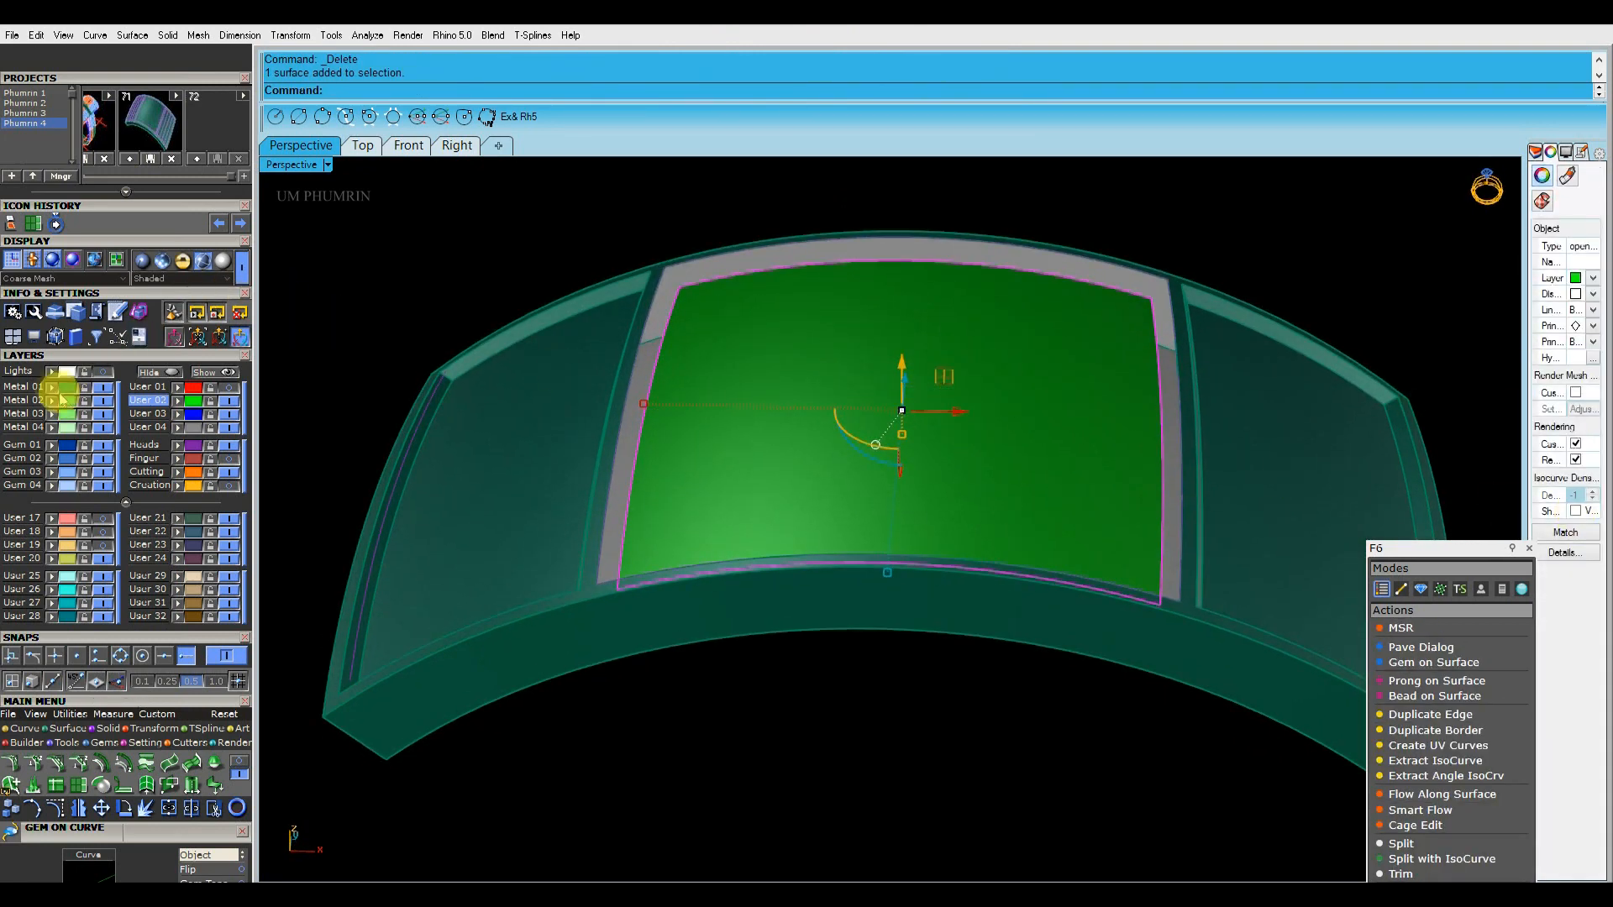
click(54, 388)
Build a wall between the centre frame's border and the recessed panel's border from a corner line, and delete the construction curves
shift+right_drag(848, 422, 882, 461)
scroll(672, 422, up, 5)
shift+click(666, 406)
click(729, 454)
scroll(807, 420, down, 6)
right_drag(819, 404, 881, 473)
text(l)
key(Return)
scroll(804, 326, up, 3)
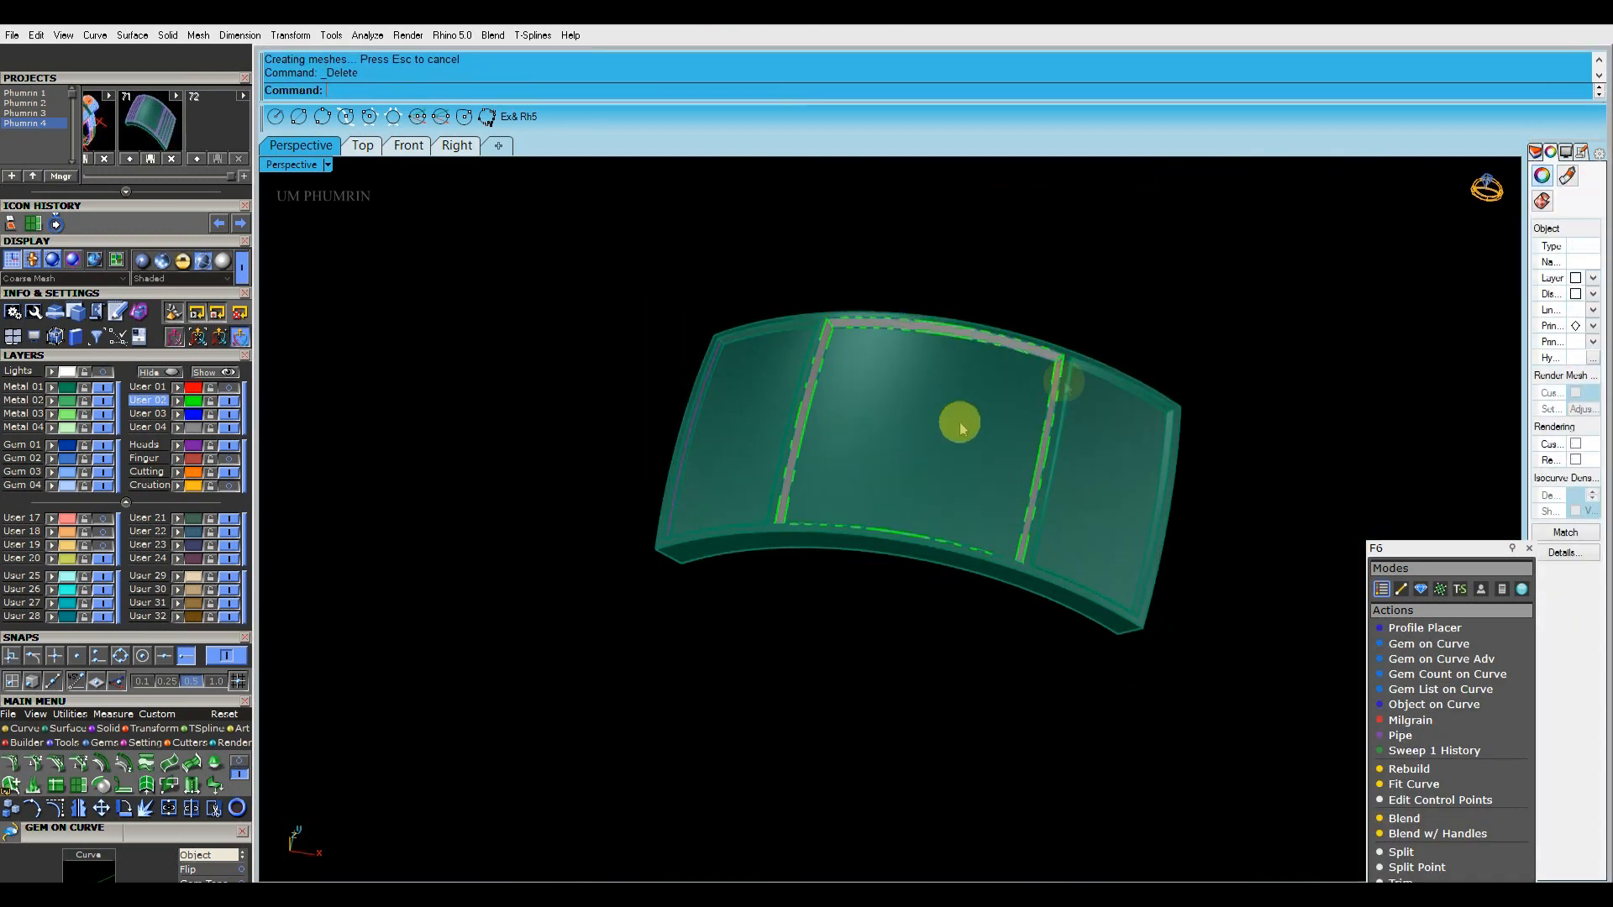
Join the centre wall and panel with the rest of the plate and delete the leftover curve
right_drag(959, 516, 991, 446)
key(ctrl+j)
click(1256, 369)
key(ctrl+a)
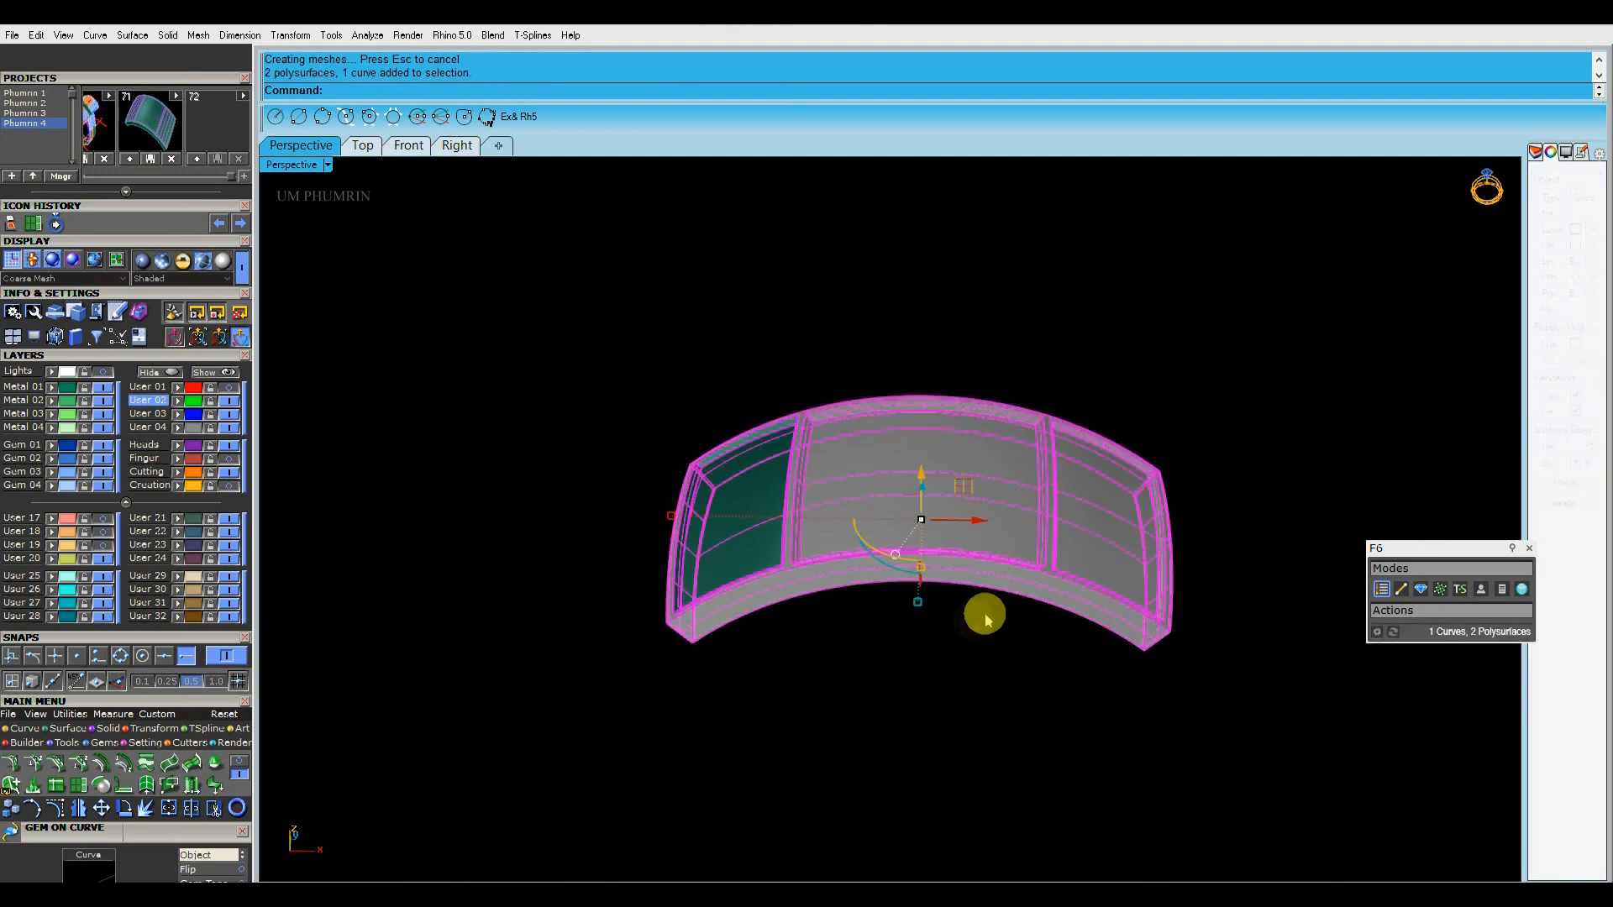
shift+right_drag(991, 595, 995, 559)
key(ctrl+j)
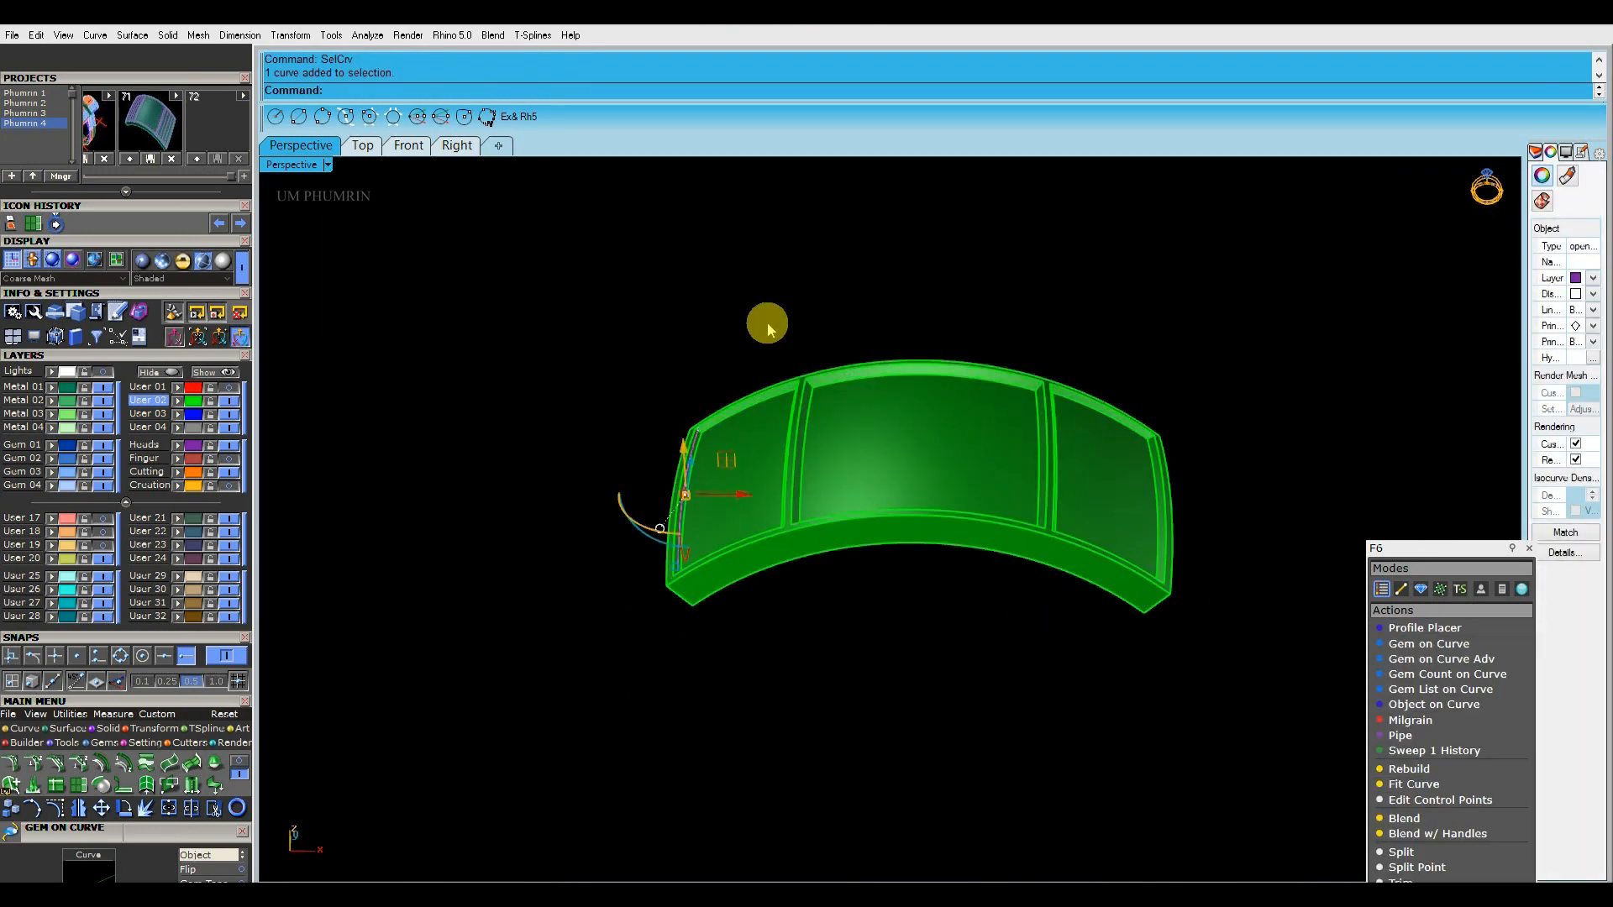
key(Delete)
Check the joined plate for open borders and move it to the Metal 01 layer
click(977, 483)
click(977, 474)
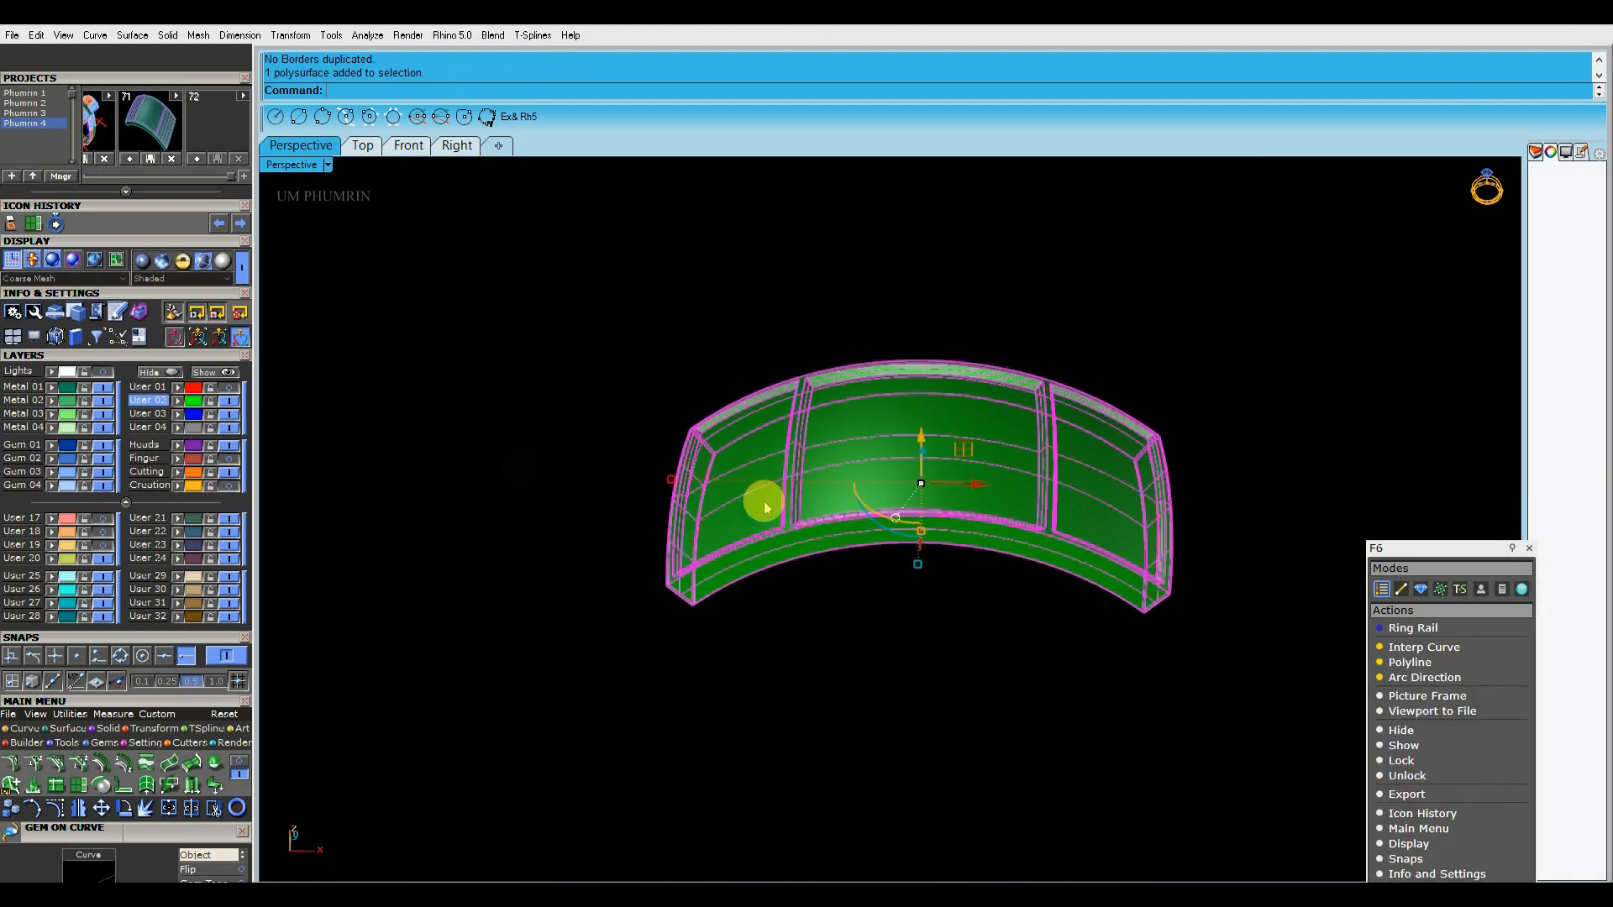
right_click(42, 388)
Show the hidden ring parts and examine how the framed plate sits in the assembled ring
click(225, 373)
right_drag(991, 420, 1016, 562)
scroll(878, 445, up, 6)
scroll(1051, 370, up, 6)
scroll(1072, 357, down, 7)
click(893, 454)
right_drag(892, 454, 907, 285)
drag(907, 286, 918, 309)
key(Escape)
scroll(918, 308, down, 5)
right_drag(918, 308, 752, 601)
Select the 14 orange character pieces and nudge them into place on the centre panel
click(888, 530)
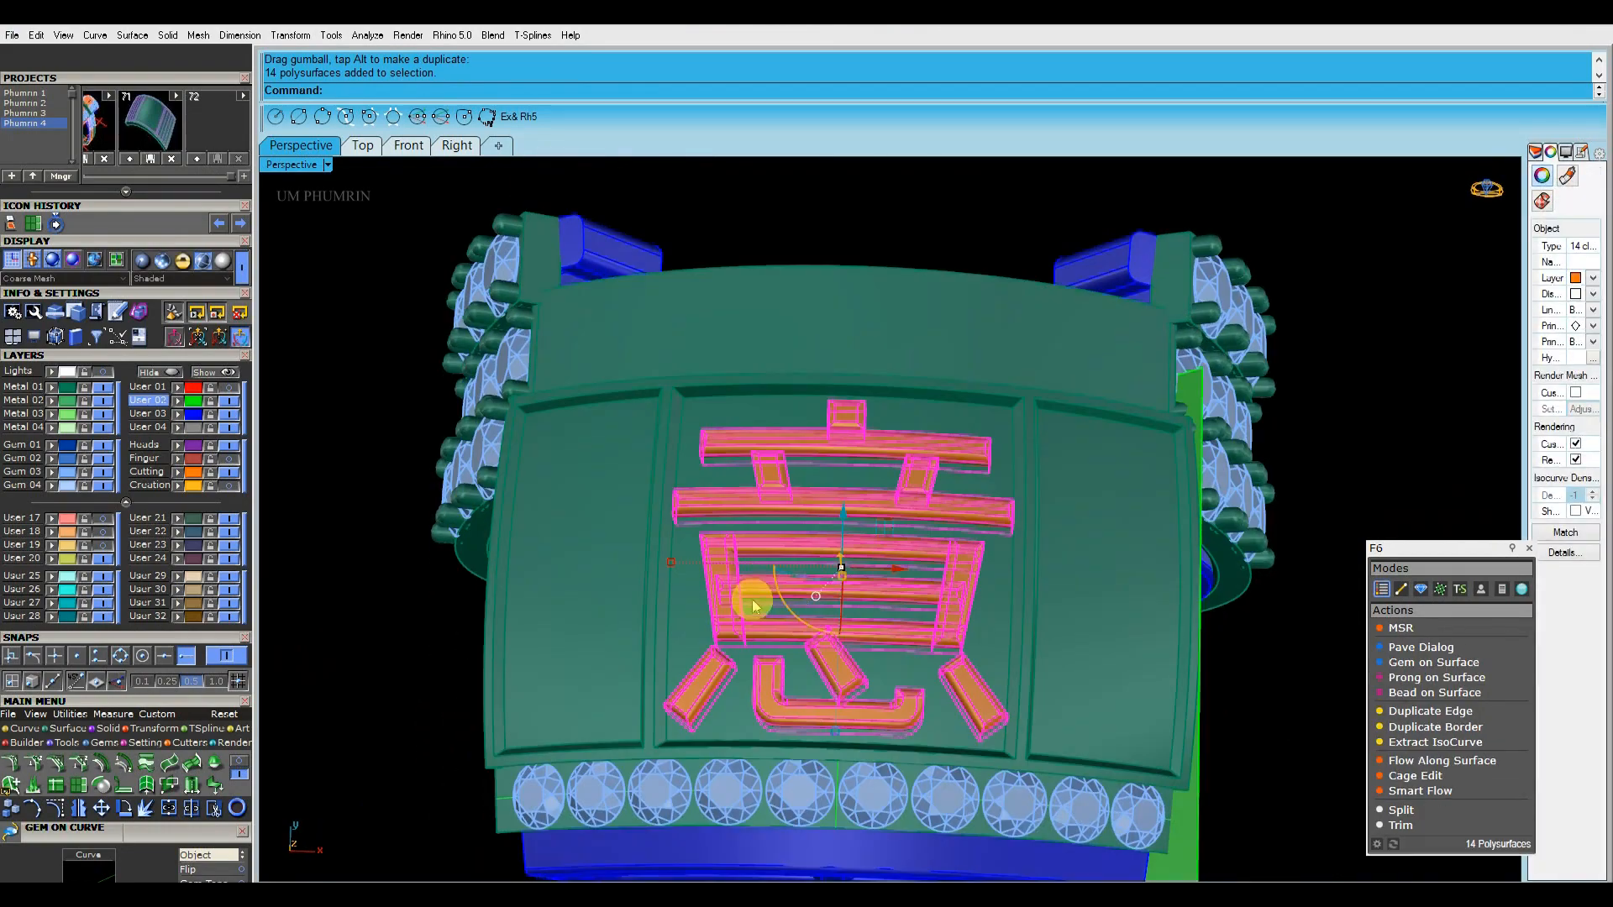
scroll(677, 602, up, 2)
drag(680, 590, 681, 590)
scroll(803, 574, down, 2)
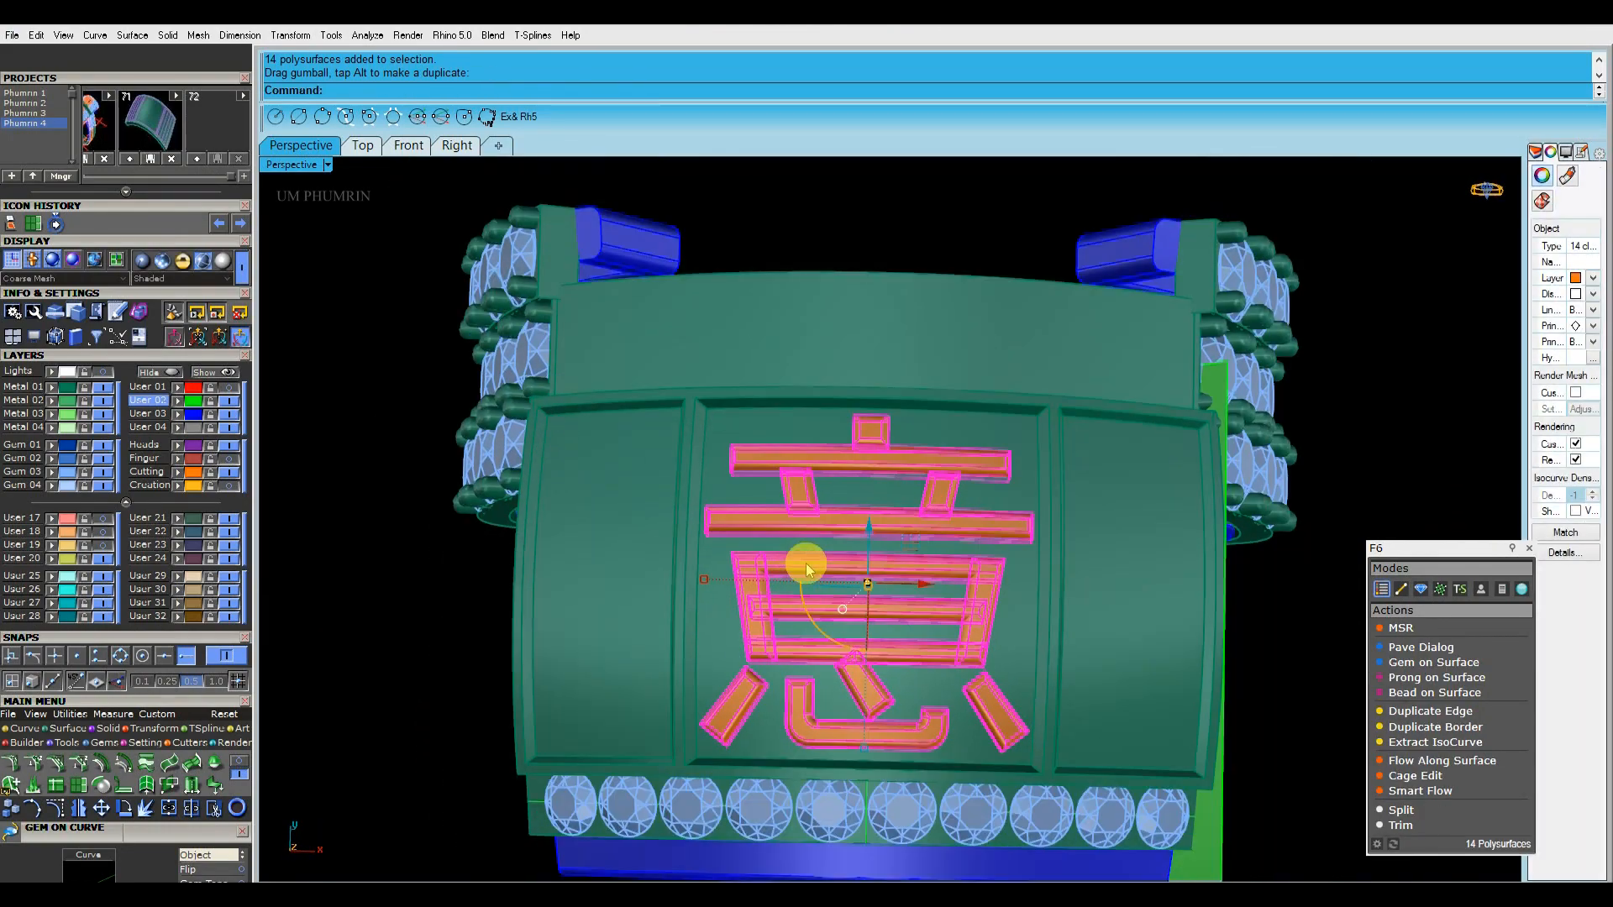
Examine the plate, raised character and gem rows from several sides of the ring
click(853, 264)
scroll(934, 269, down, 4)
right_drag(934, 273, 929, 461)
scroll(929, 461, up, 4)
click(887, 378)
click(911, 340)
right_drag(924, 344, 1056, 458)
scroll(957, 481, up, 4)
scroll(1012, 487, up, 4)
click(1283, 331)
right_drag(1092, 378, 1048, 483)
scroll(1050, 467, down, 3)
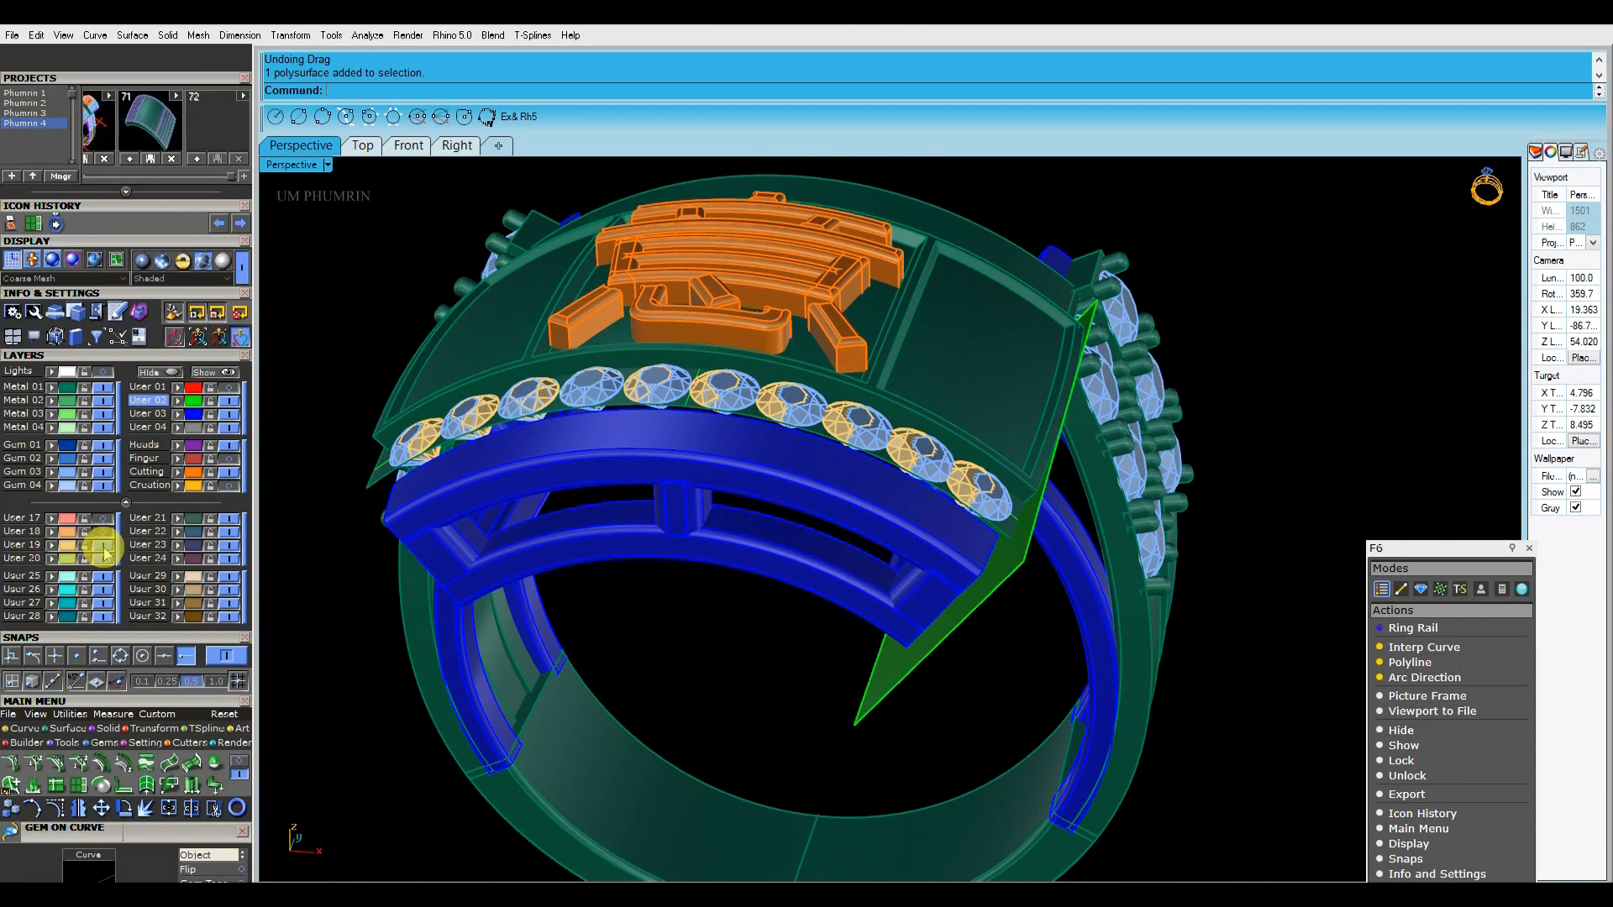
Delete the ten duplicate round gems overlapping the gem row along the plate's front edge
right_drag(747, 471, 747, 608)
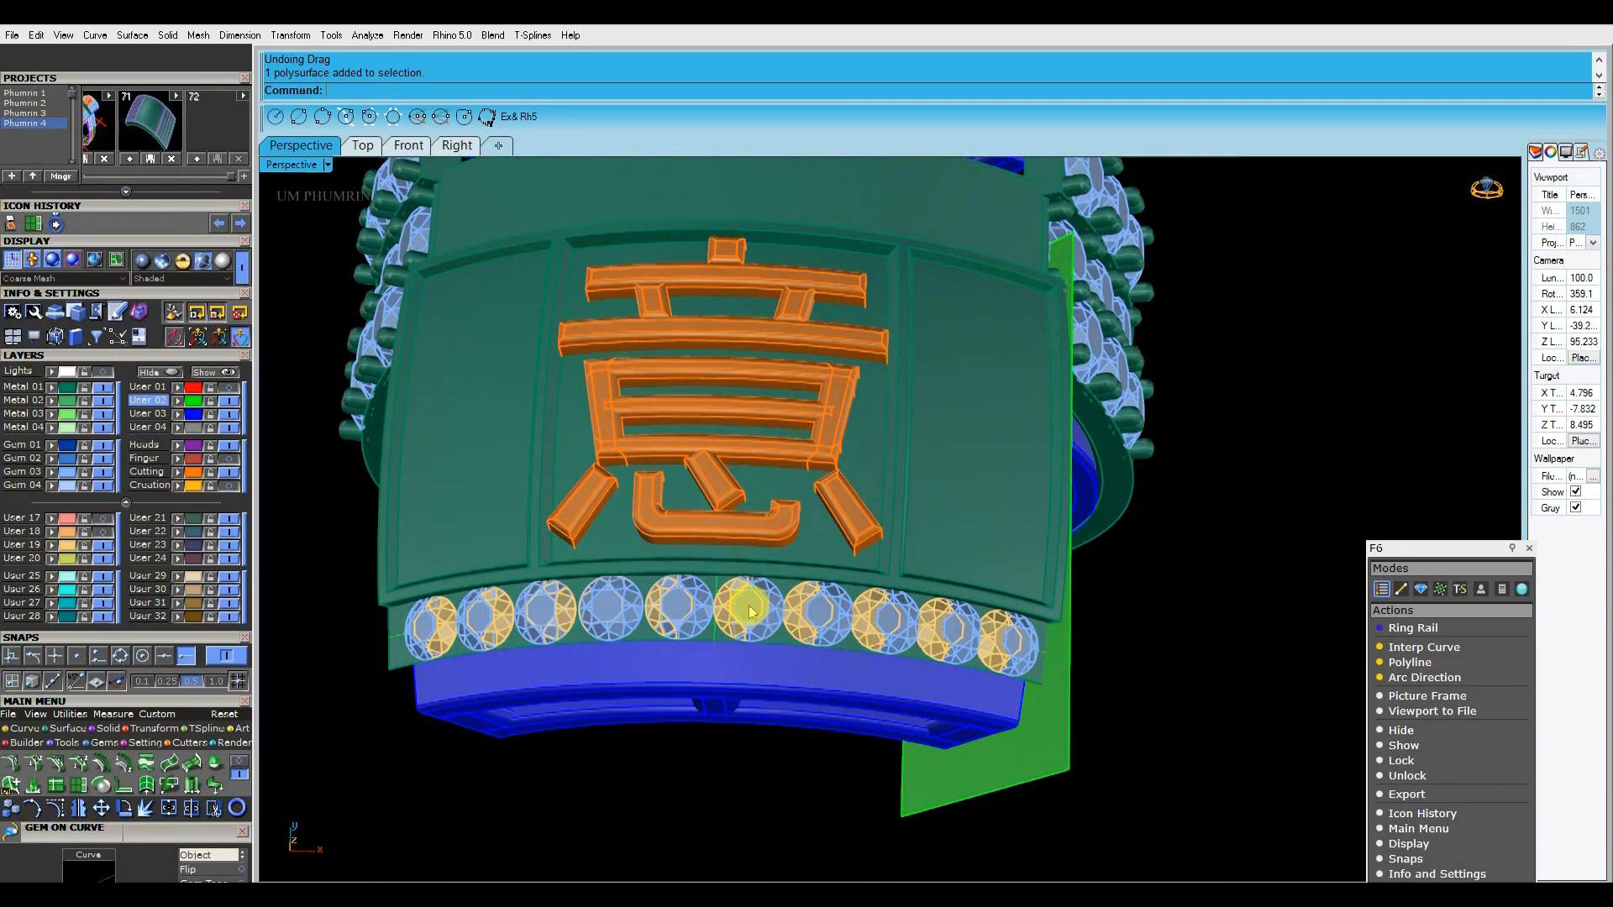
scroll(746, 606, up, 6)
scroll(773, 614, down, 3)
scroll(761, 623, down, 3)
scroll(750, 637, up, 3)
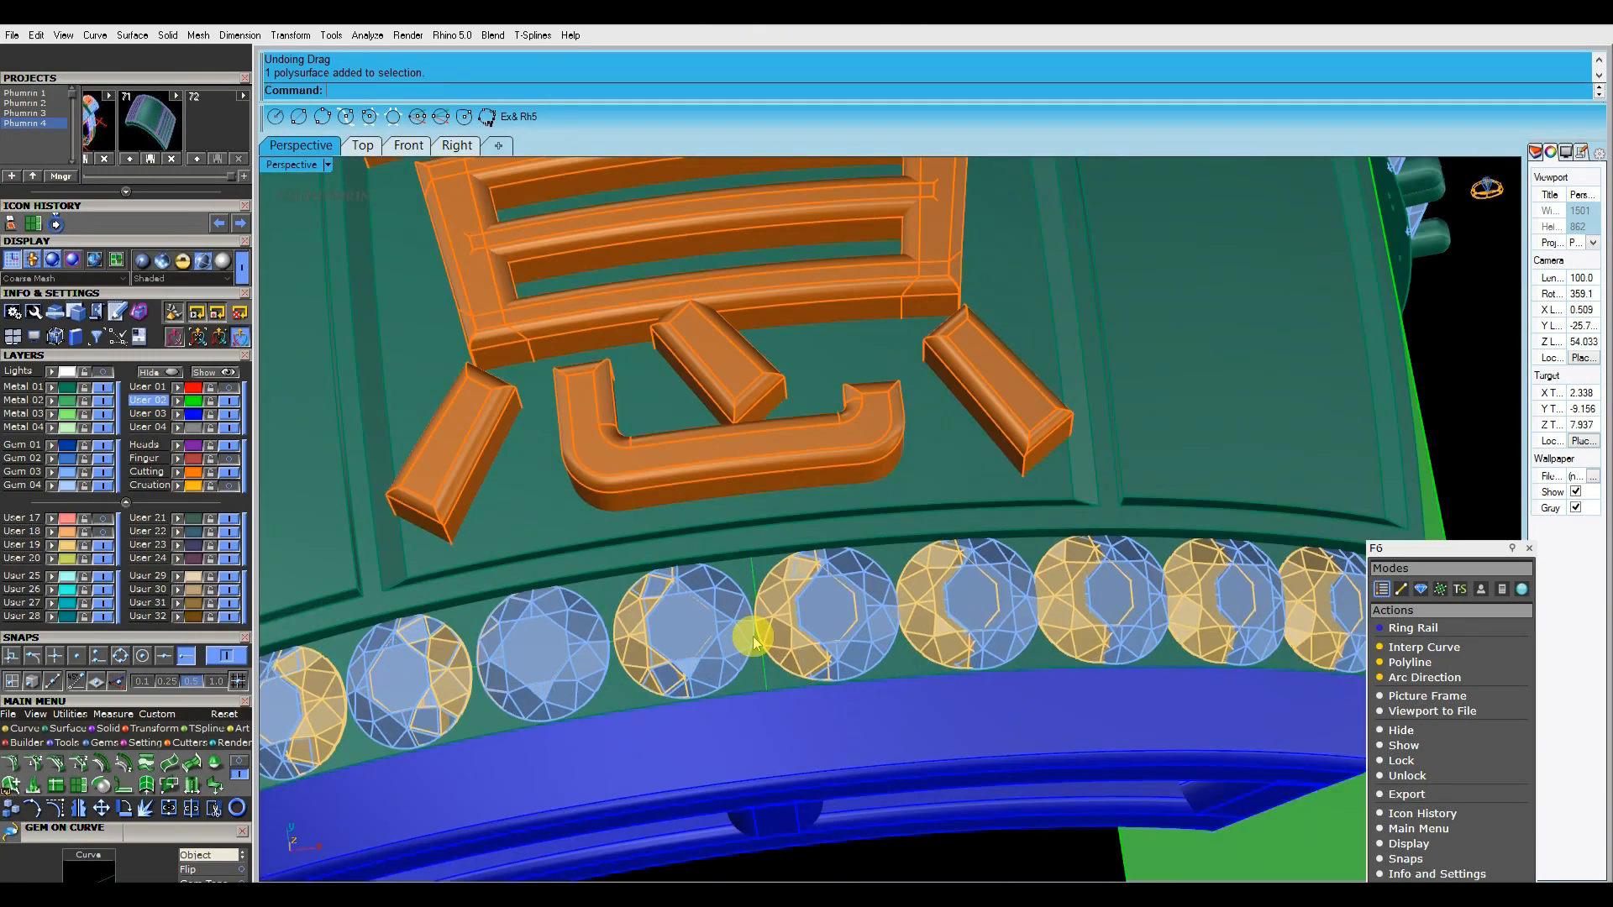
scroll(747, 637, down, 4)
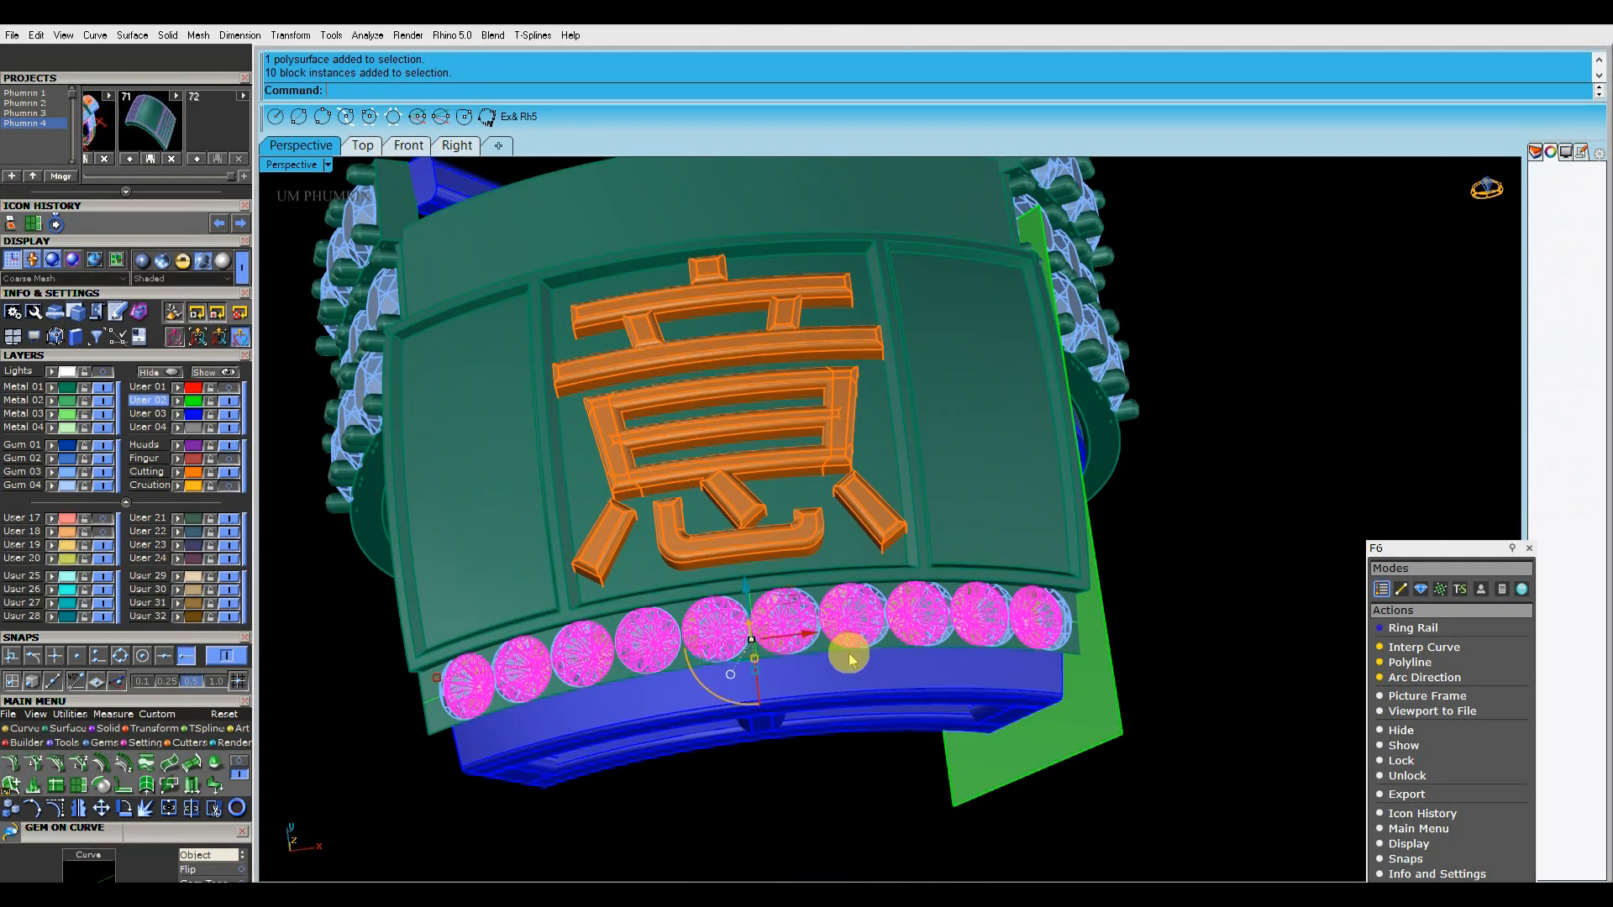
key(Delete)
Place two 2.3 mm round gems across one end of the recessed right side panel with Gem on Surface
right_drag(1016, 641, 1270, 381)
scroll(928, 436, up, 6)
right_drag(928, 436, 1032, 329)
scroll(1059, 427, down, 2)
scroll(968, 417, up, 4)
right_drag(967, 417, 778, 509)
click(778, 504)
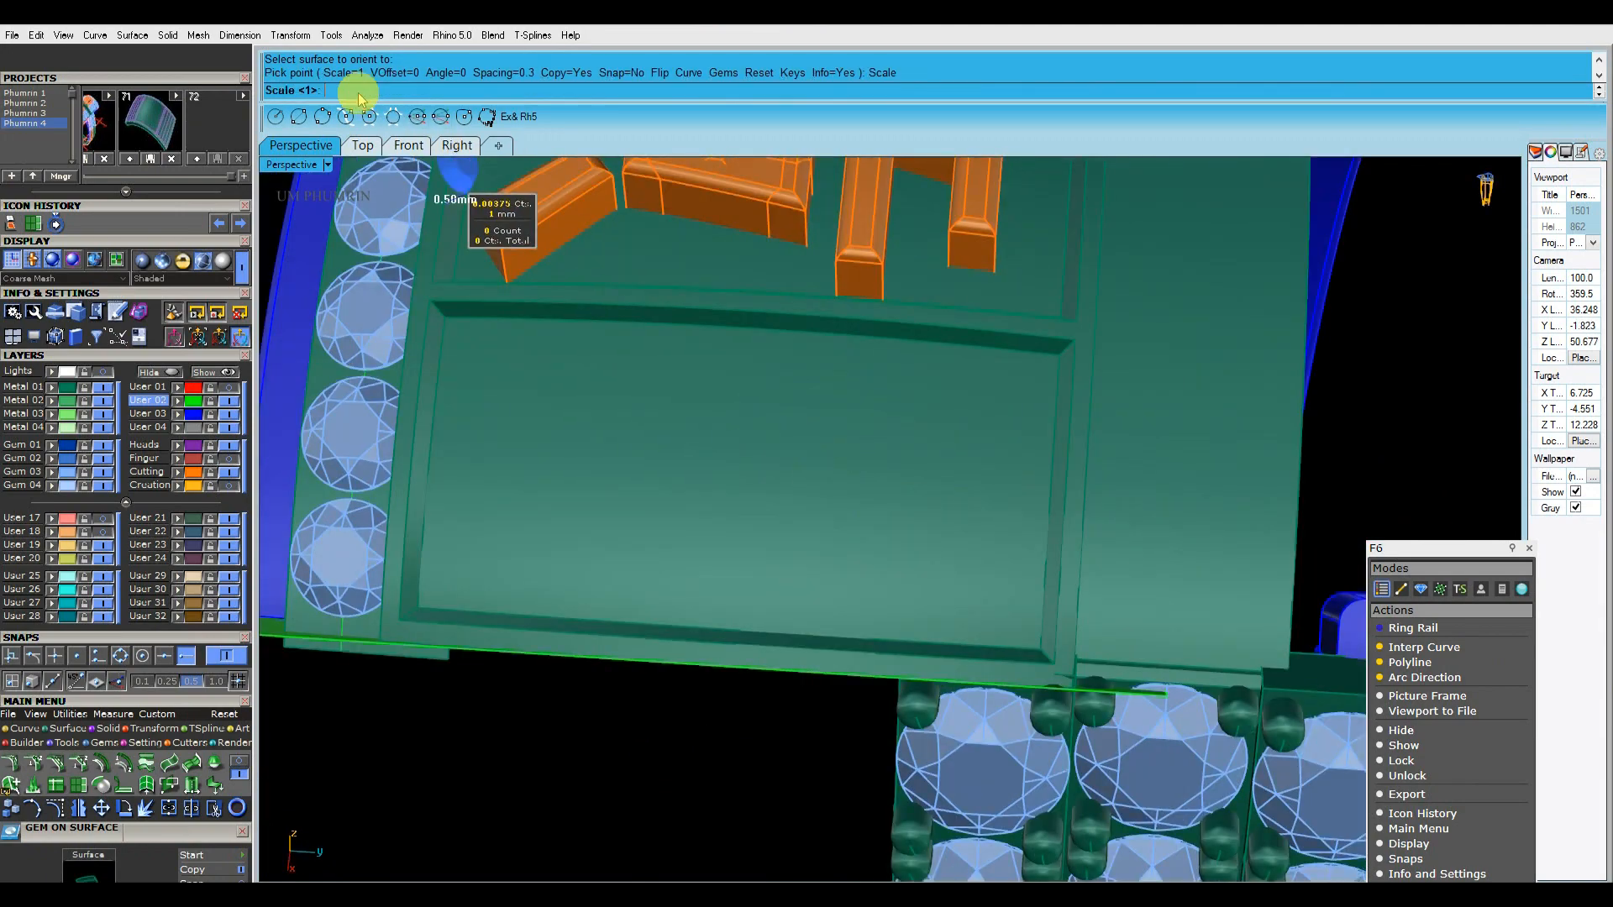
scroll(941, 400, up, 3)
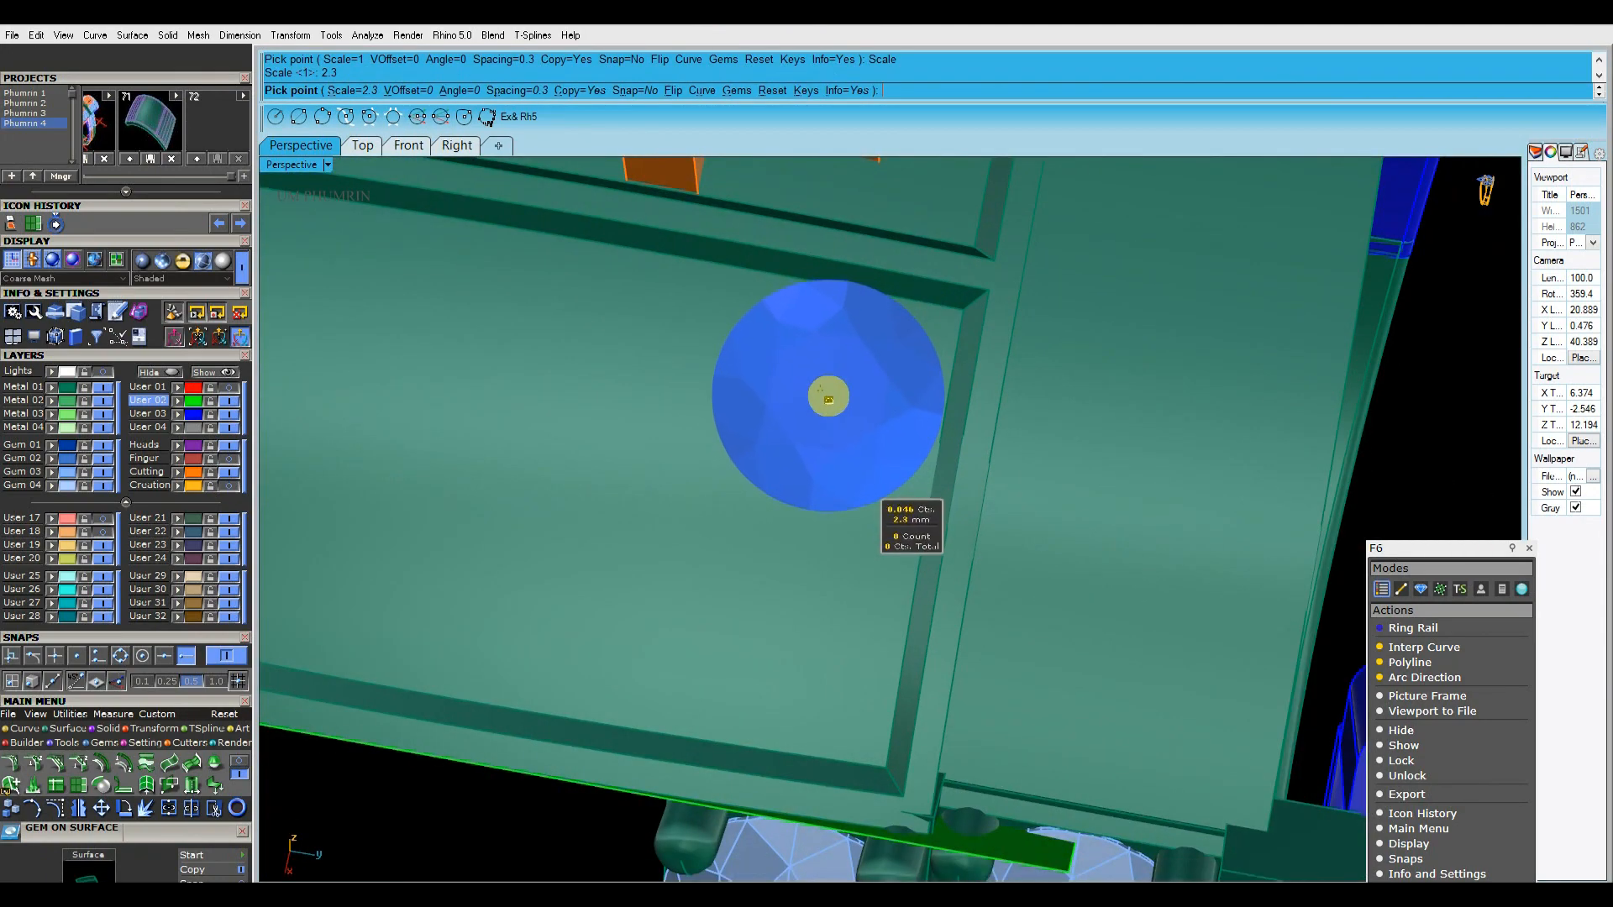
click(828, 404)
scroll(835, 478, up, 2)
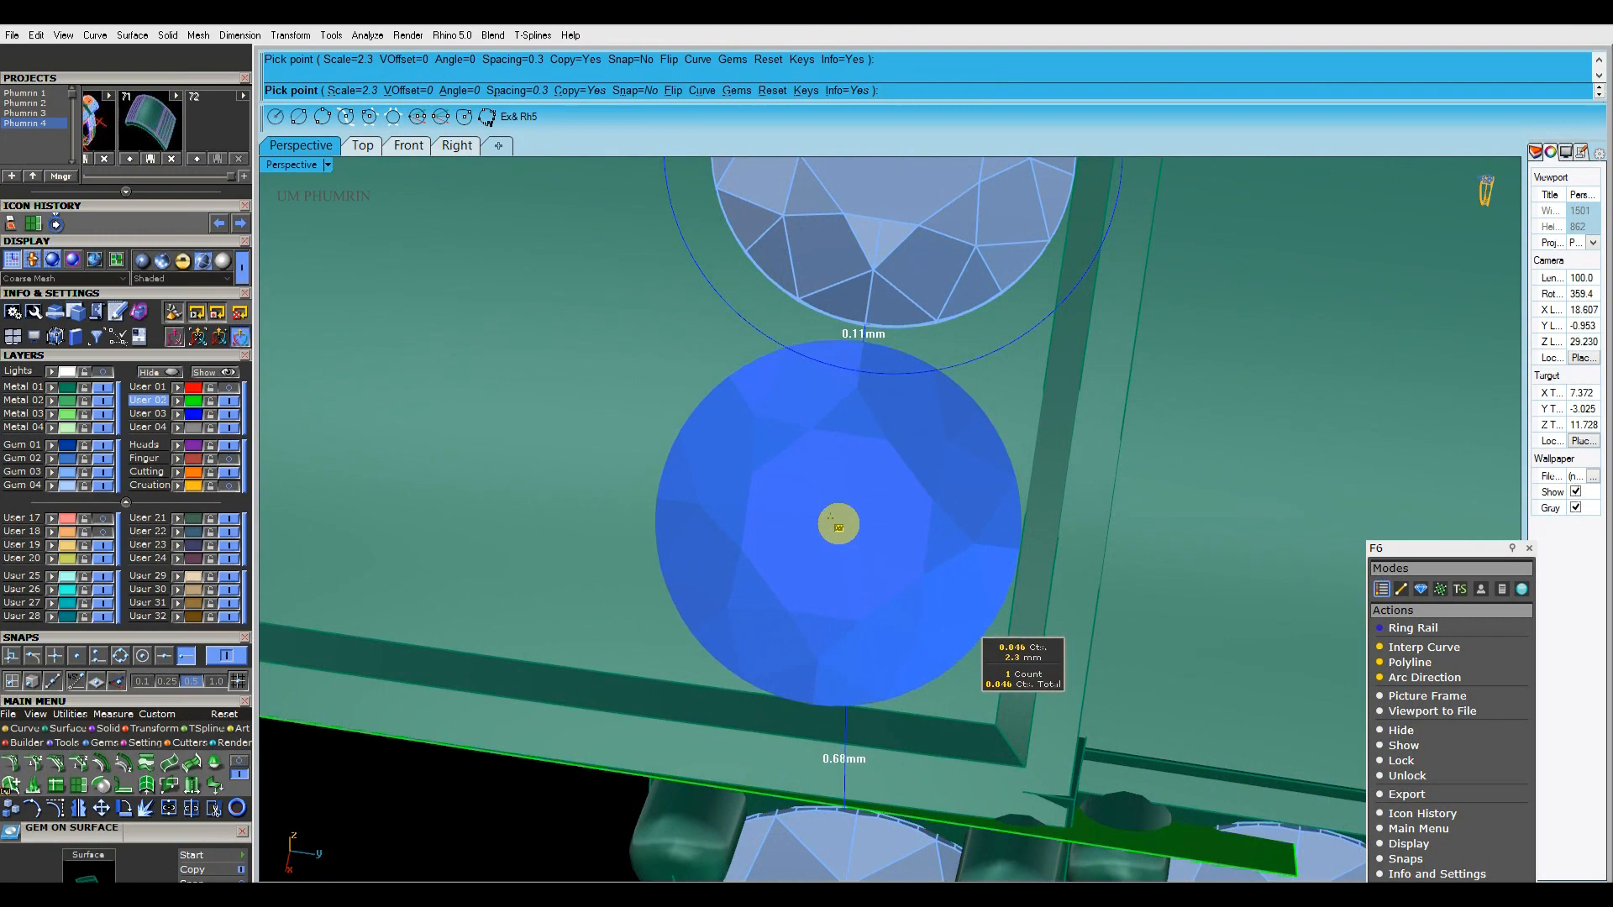
click(838, 524)
right_click(839, 524)
Extract two lengthwise isocurves of the side panel through the two gems' centres, and delete those gems
scroll(851, 525, down, 6)
right_drag(854, 526, 1070, 529)
text(E)
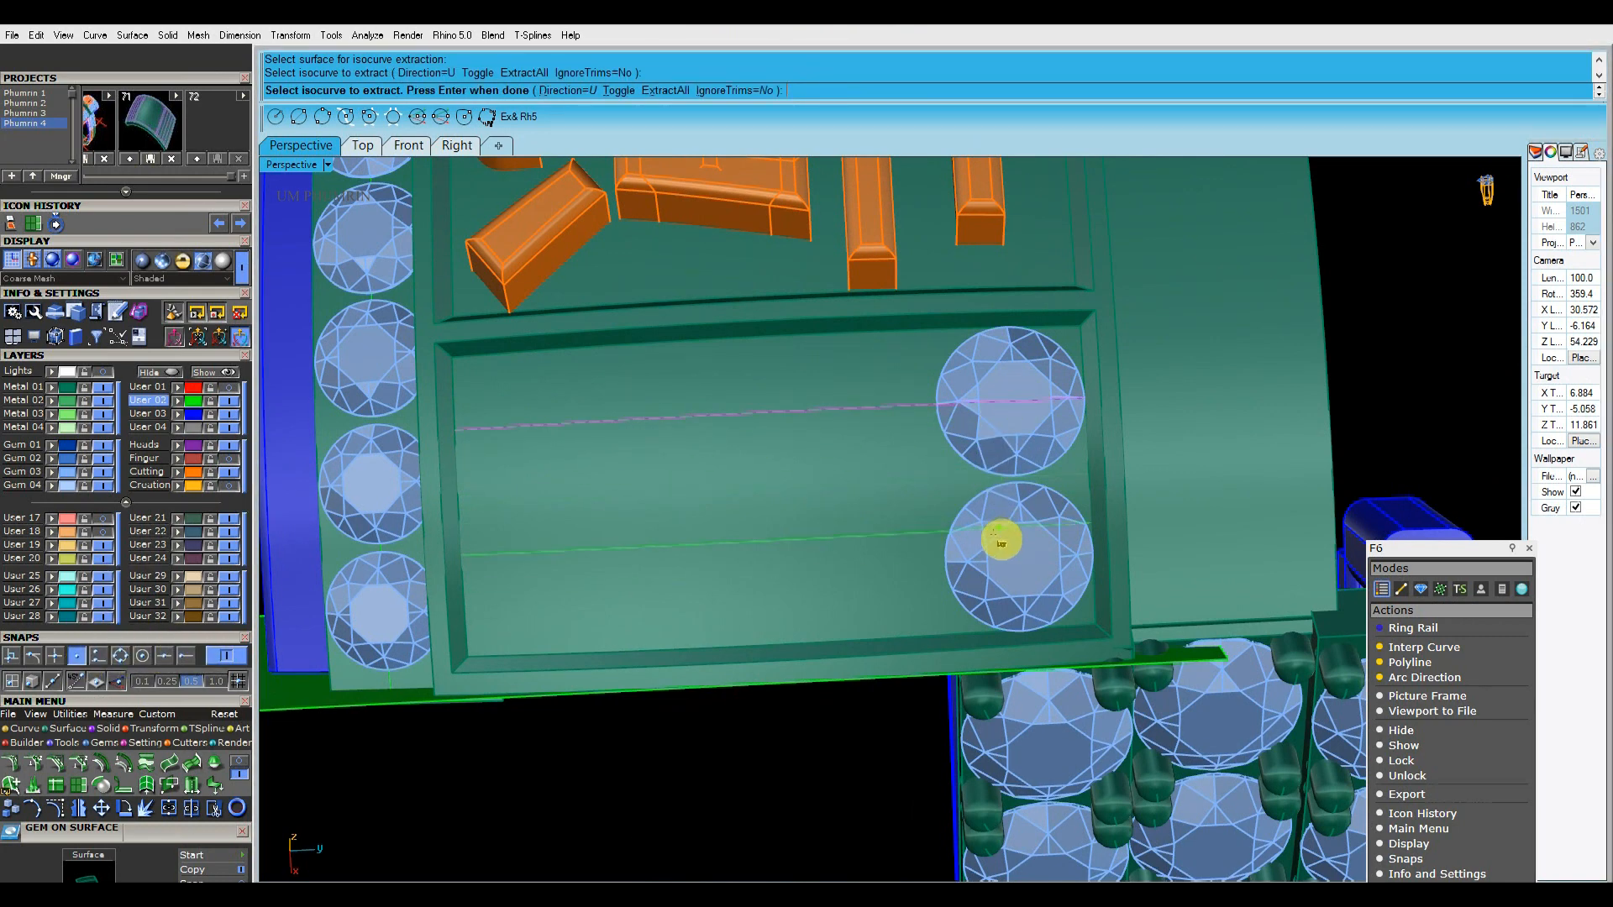
right_click(1019, 554)
click(1021, 532)
shift+click(1004, 443)
key(Delete)
Fit a row of four 2.3 mm gems along the upper isocurve, oriented to the panel surface with Fixed spacing
click(957, 403)
click(1393, 642)
shift+right_drag(894, 588, 966, 501)
right_drag(706, 671, 736, 645)
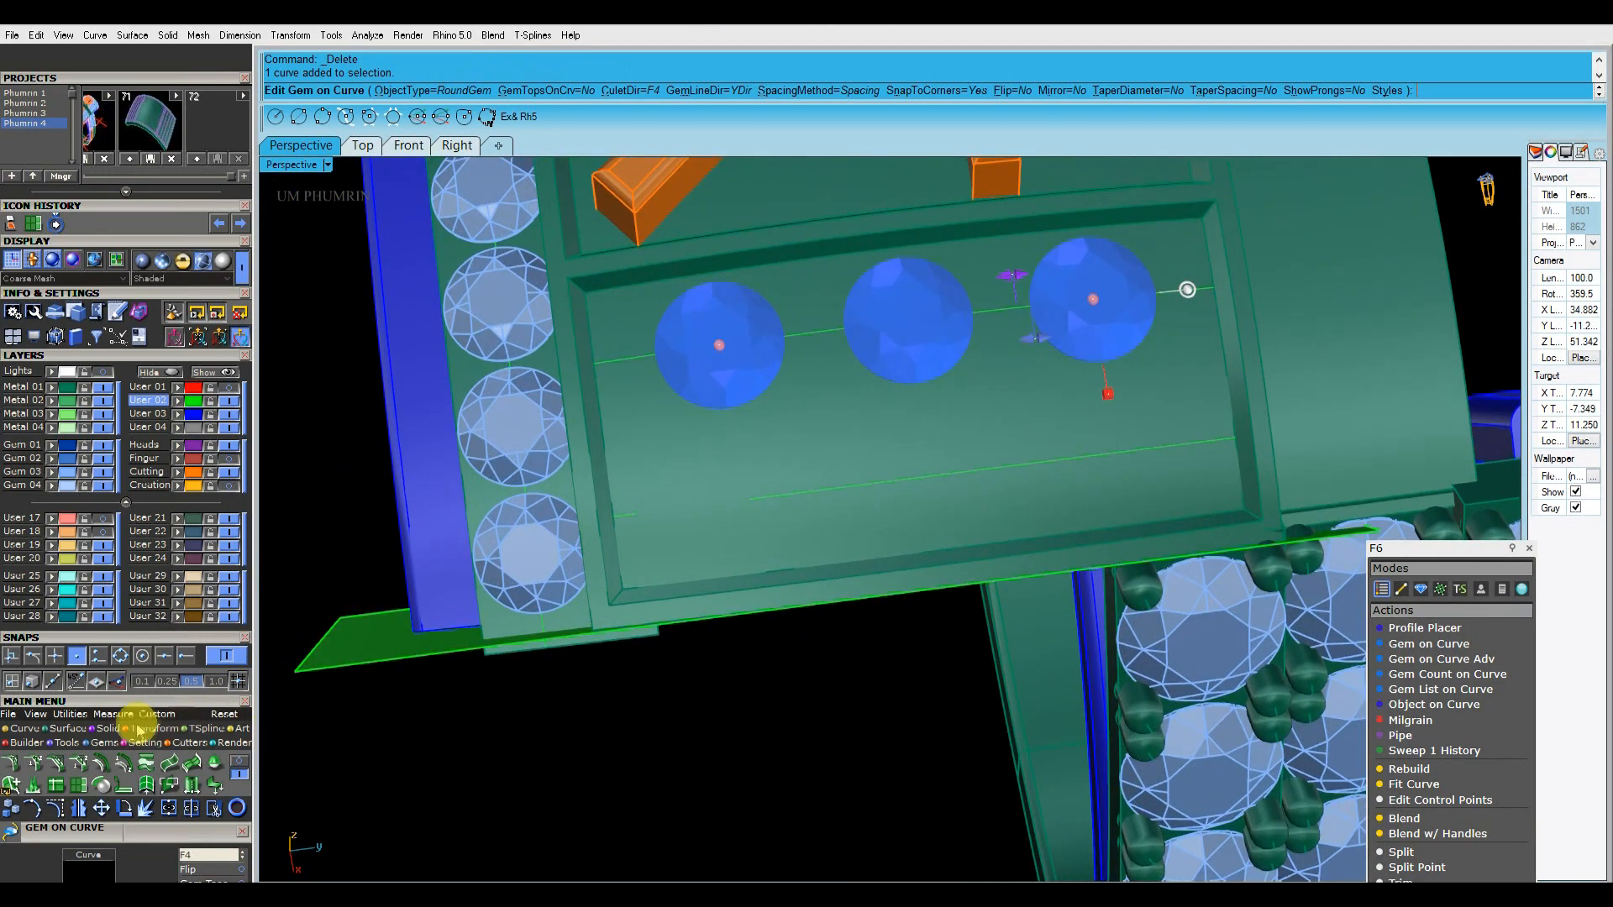
scroll(109, 580, down, 3)
click(208, 718)
click(824, 454)
scroll(181, 700, down, 3)
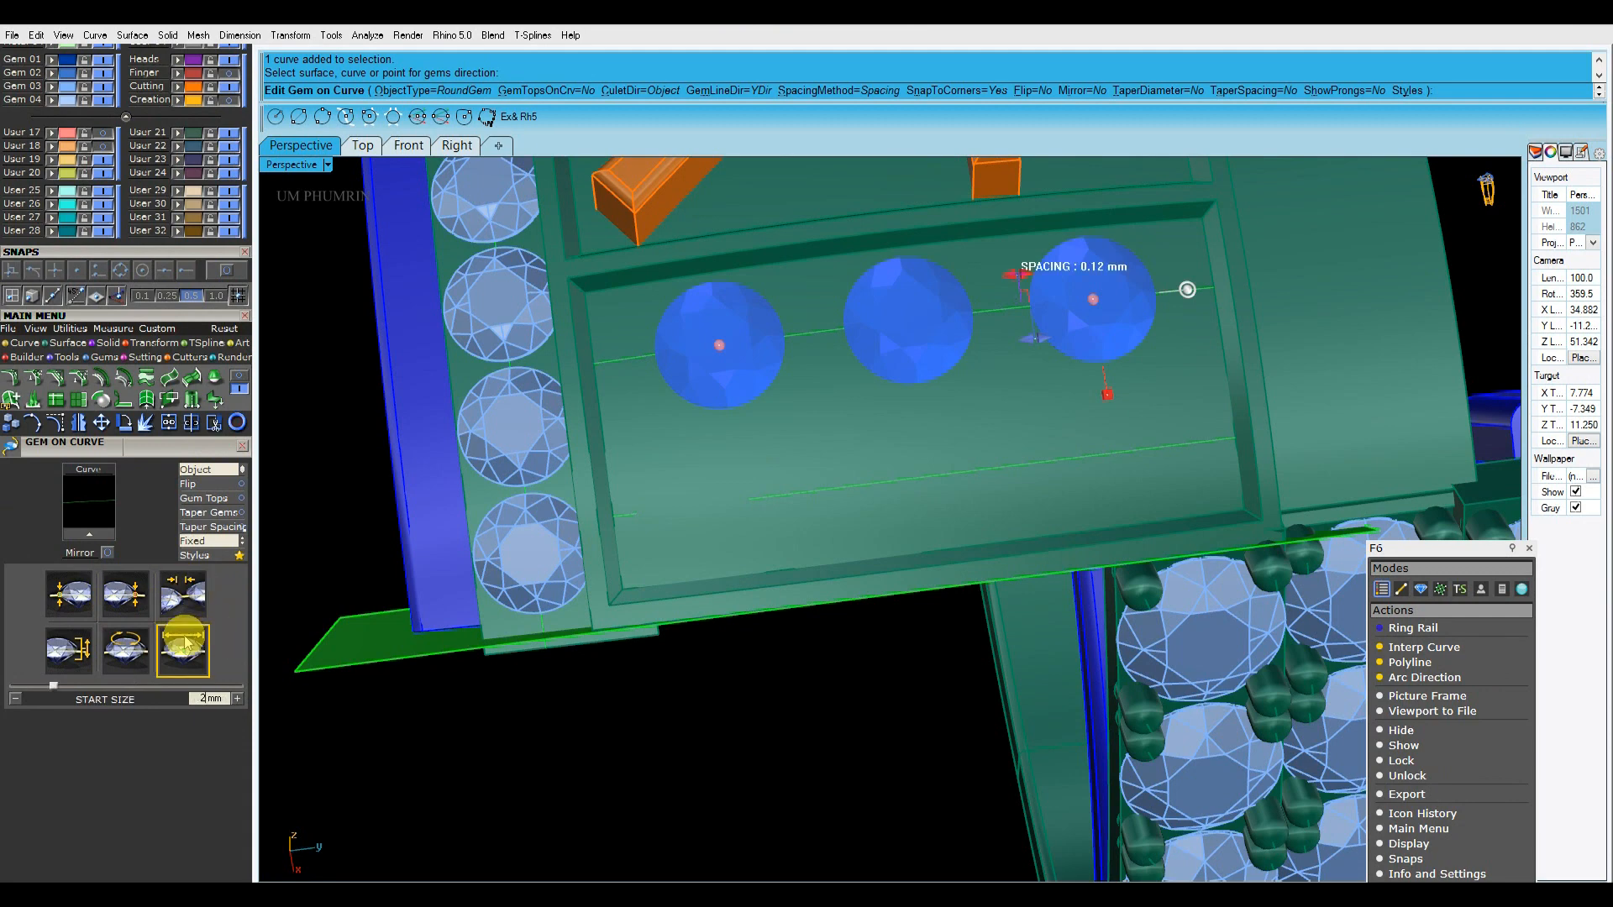
click(208, 542)
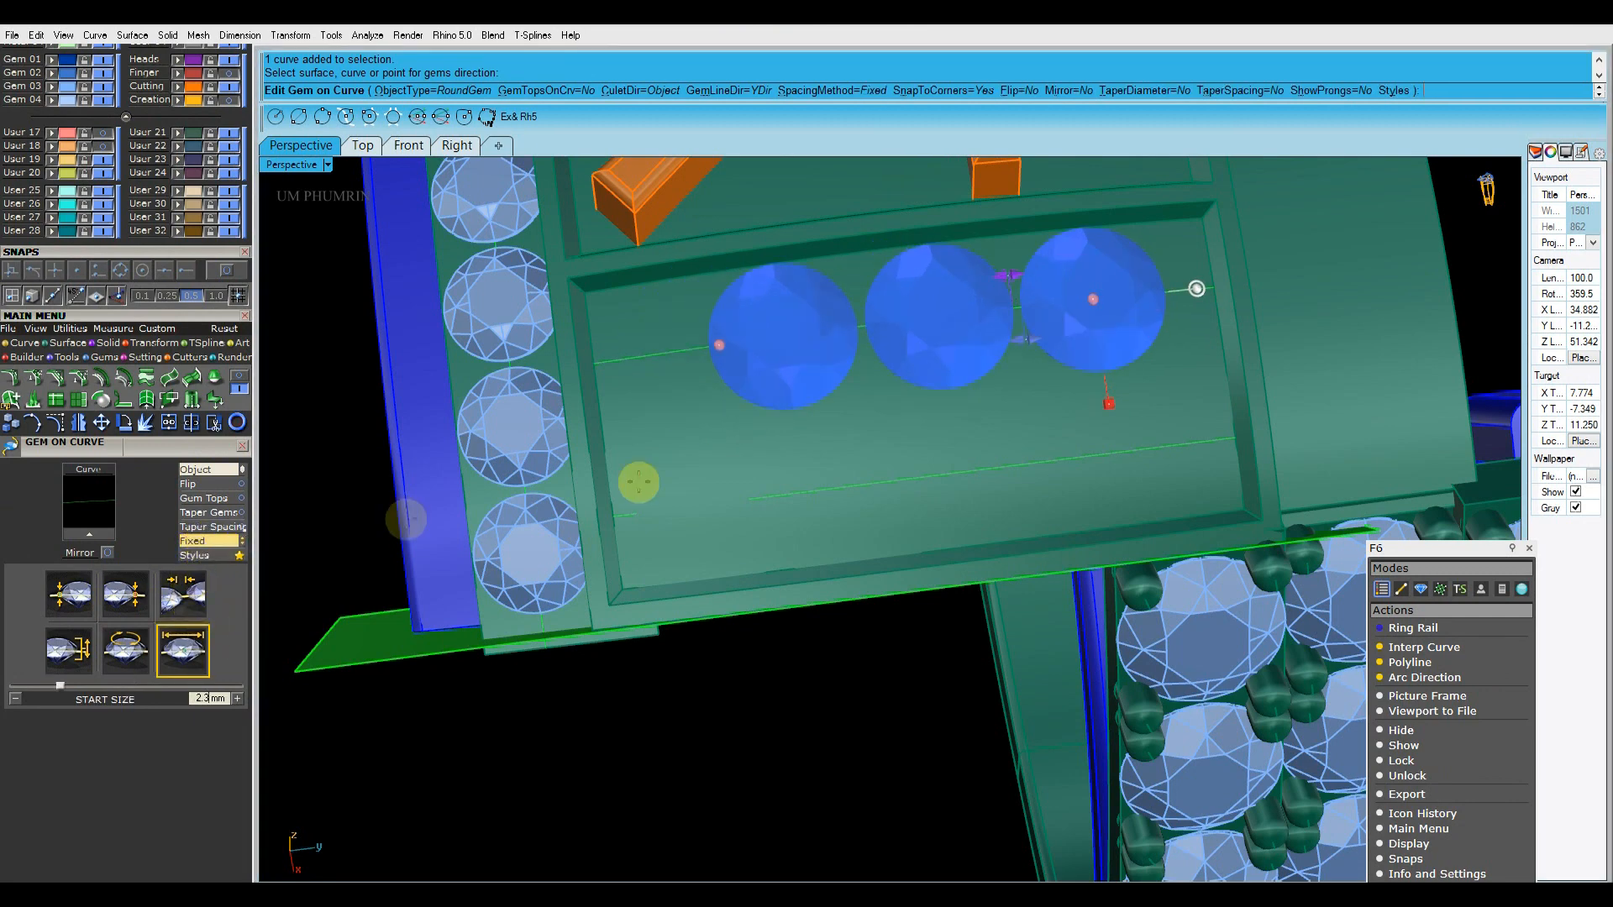
right_drag(874, 494, 824, 543)
scroll(1106, 413, up, 4)
drag(1107, 414, 383, 403)
drag(1174, 410, 1174, 420)
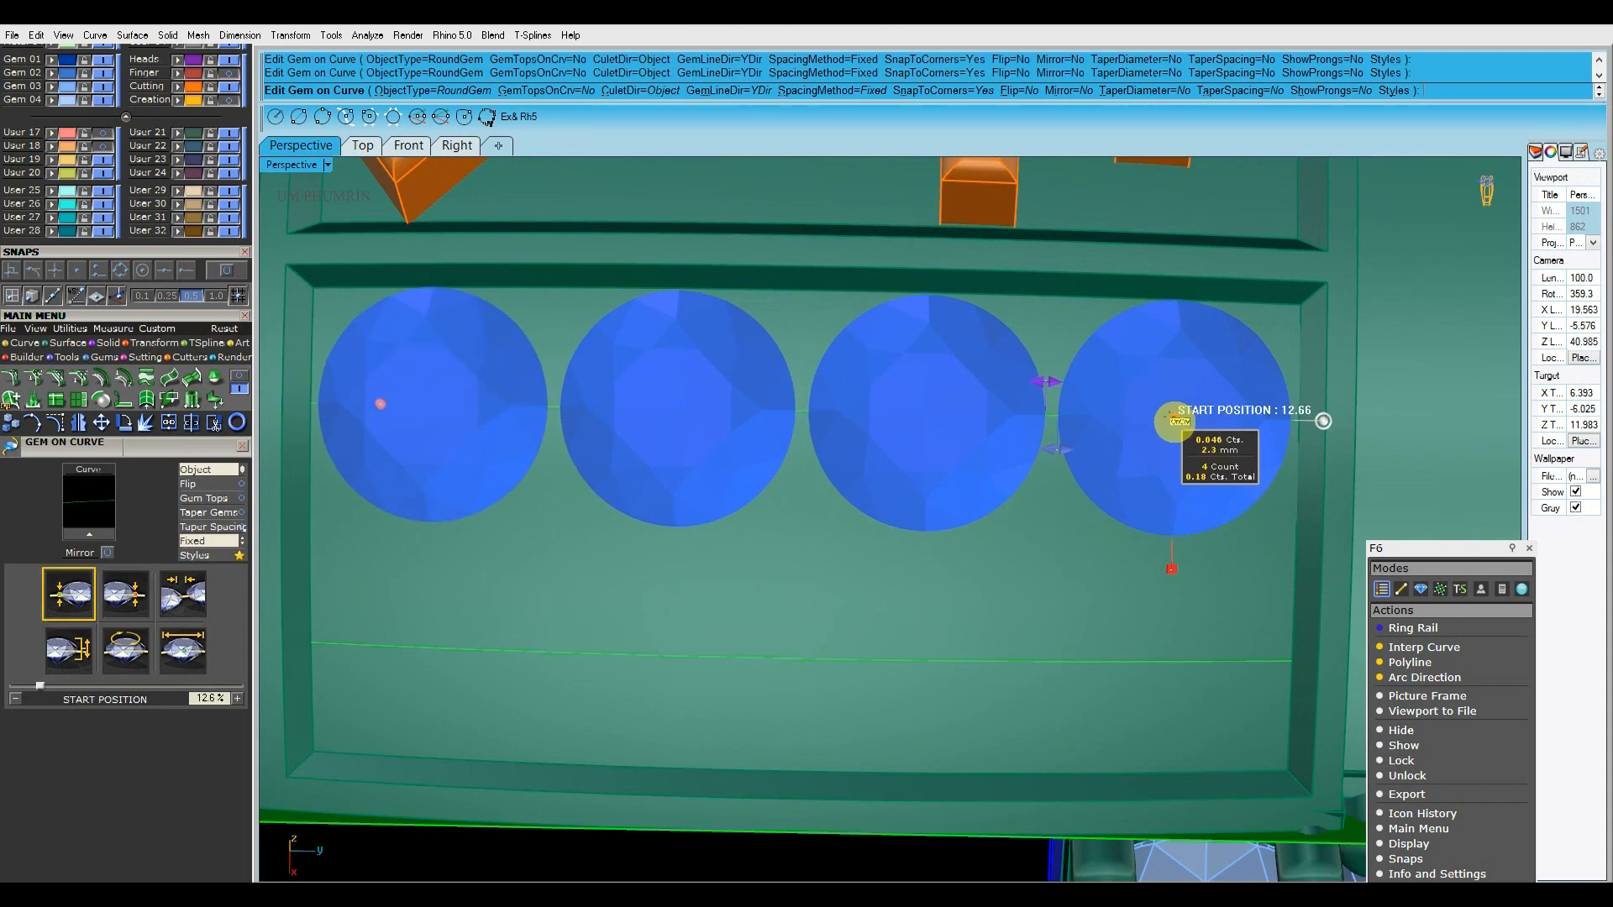
Fit a matching row of four 2.3 mm gems along the lower isocurve, with Fixed spacing of 0.12 mm and surface orientation
scroll(1174, 420, down, 4)
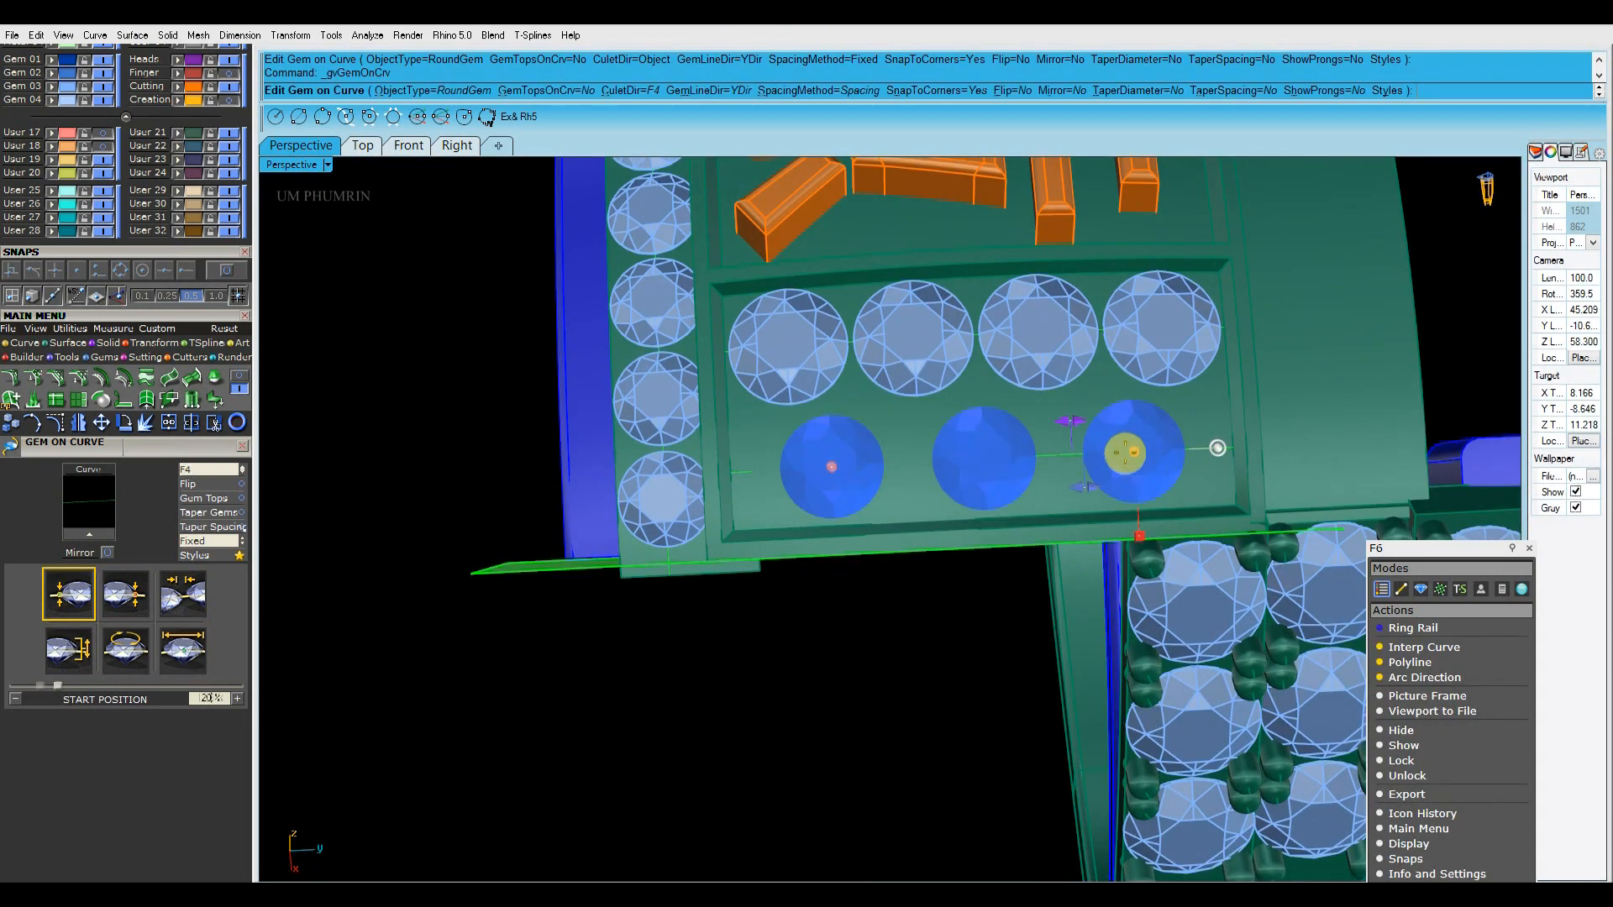
click(767, 446)
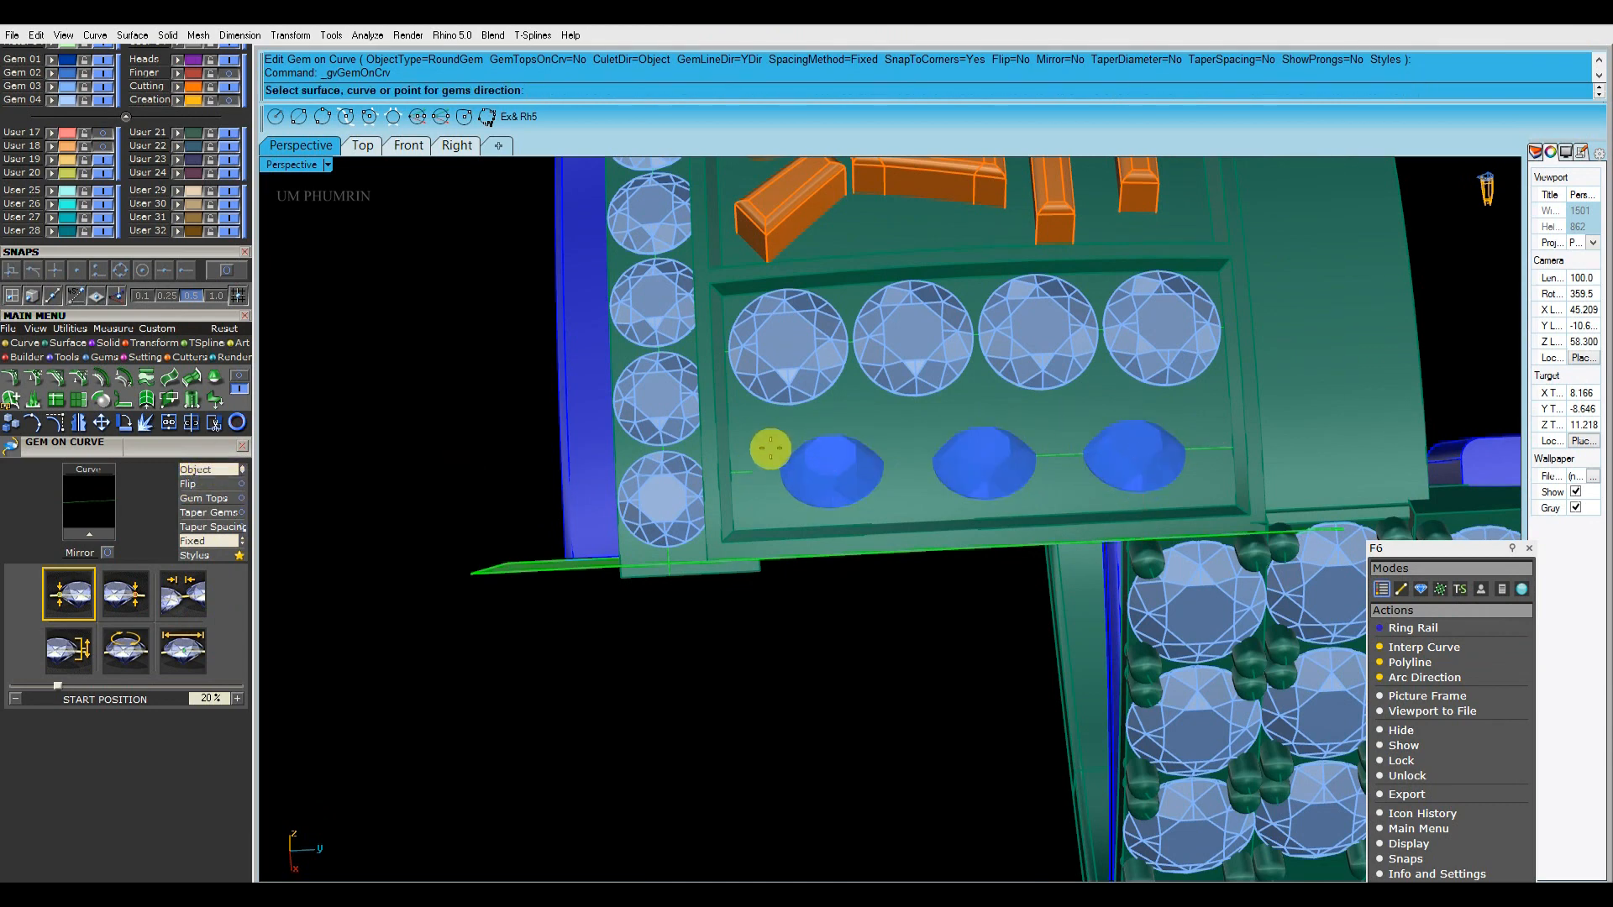
click(184, 647)
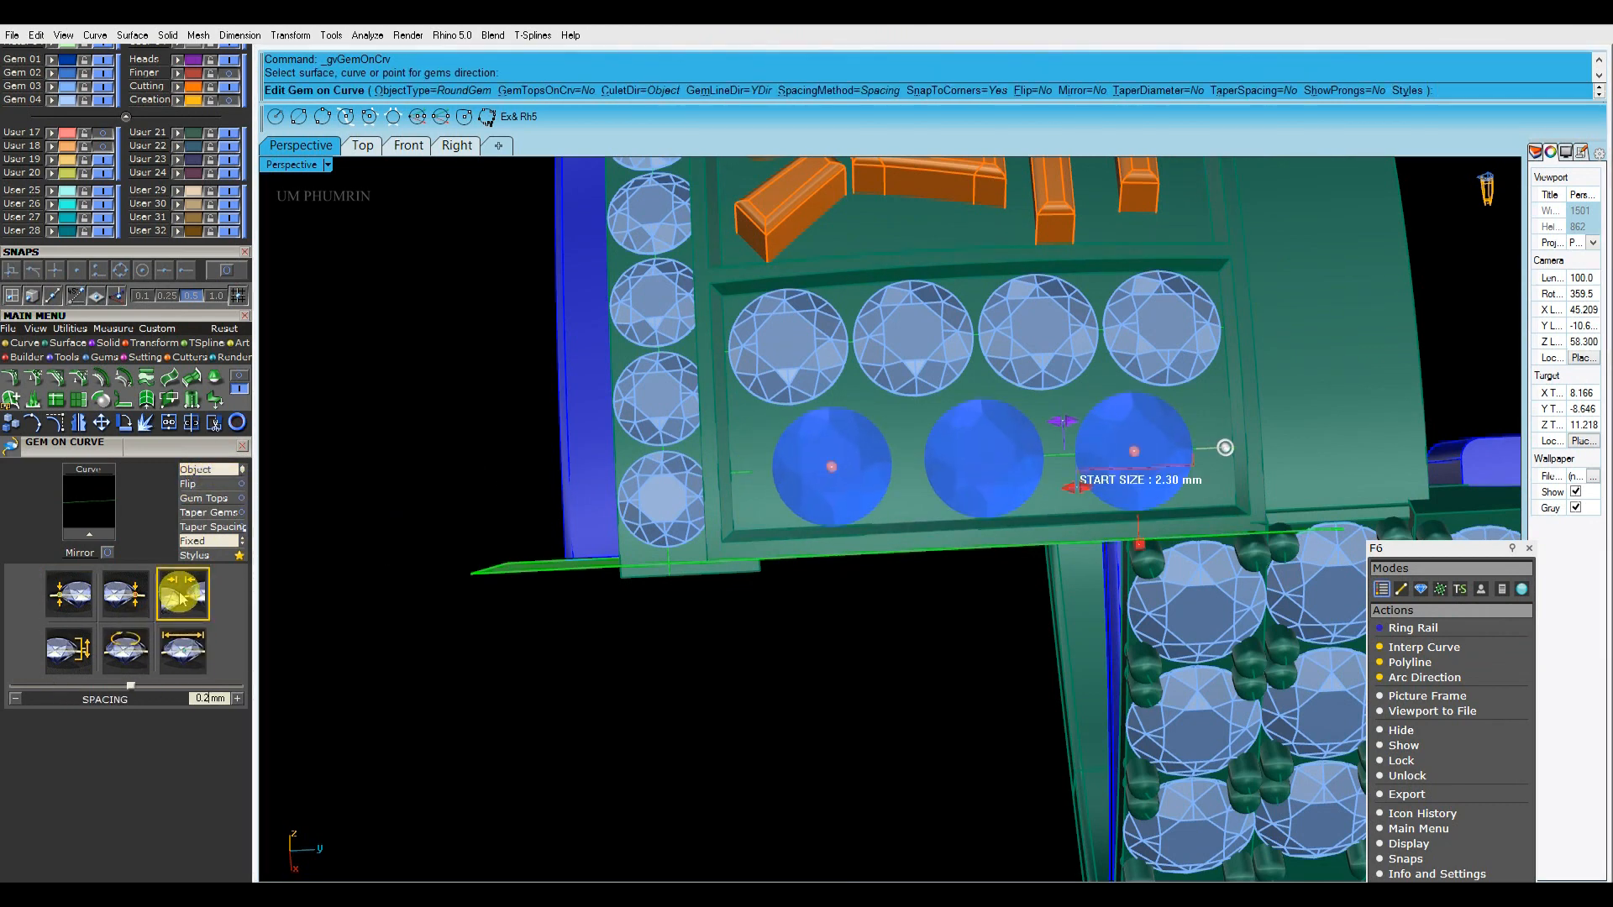
click(202, 540)
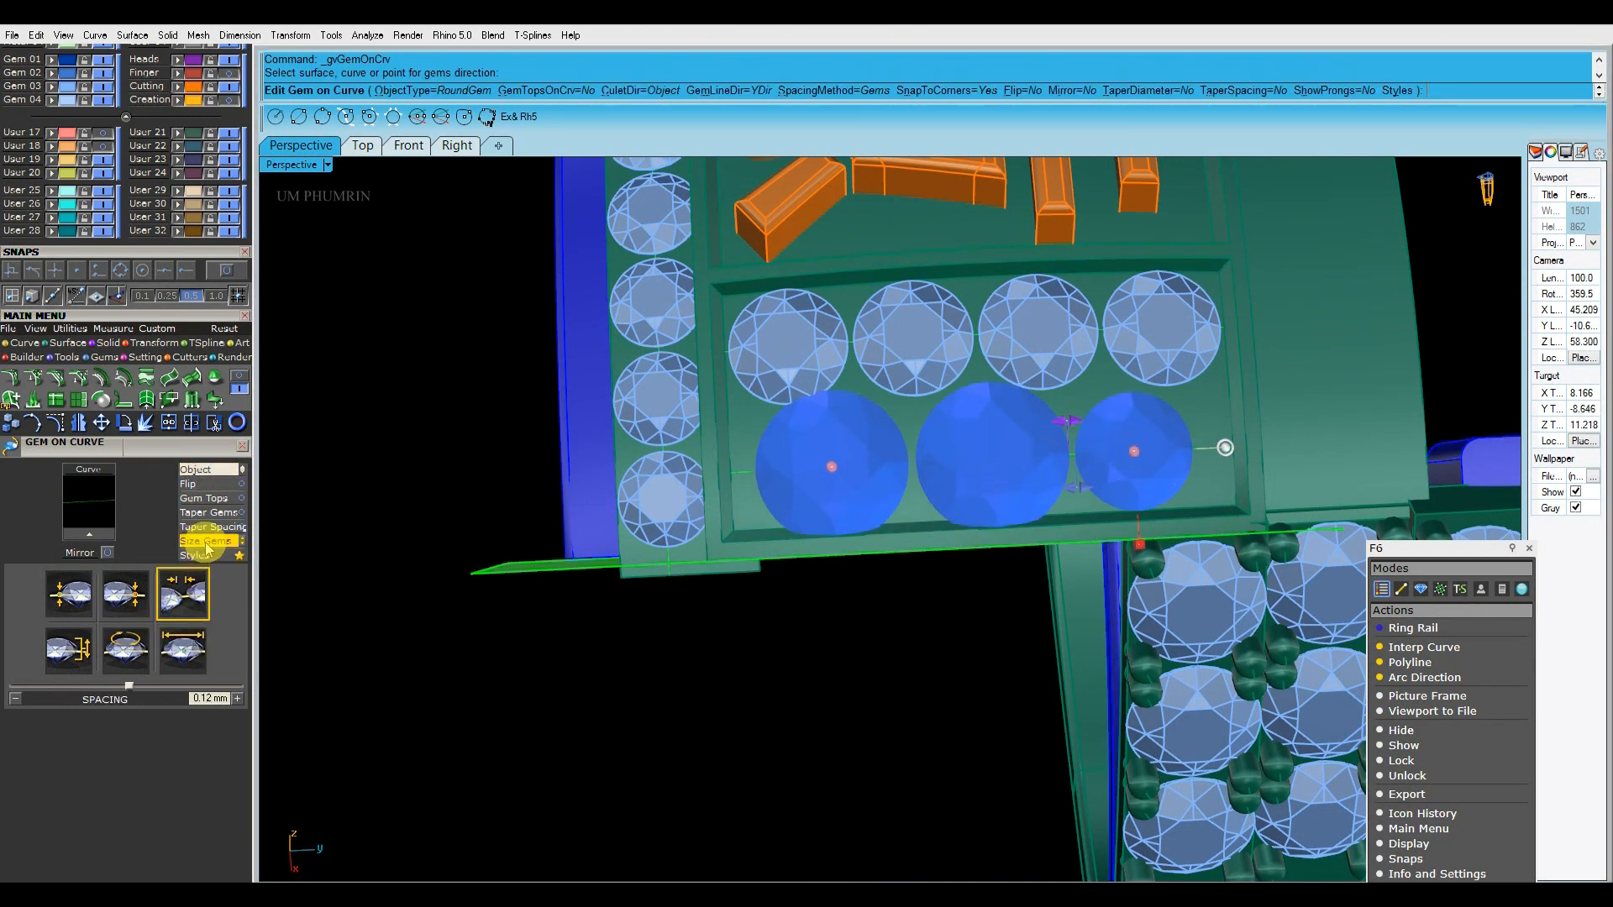
scroll(1091, 453, up, 3)
drag(1182, 442, 1228, 442)
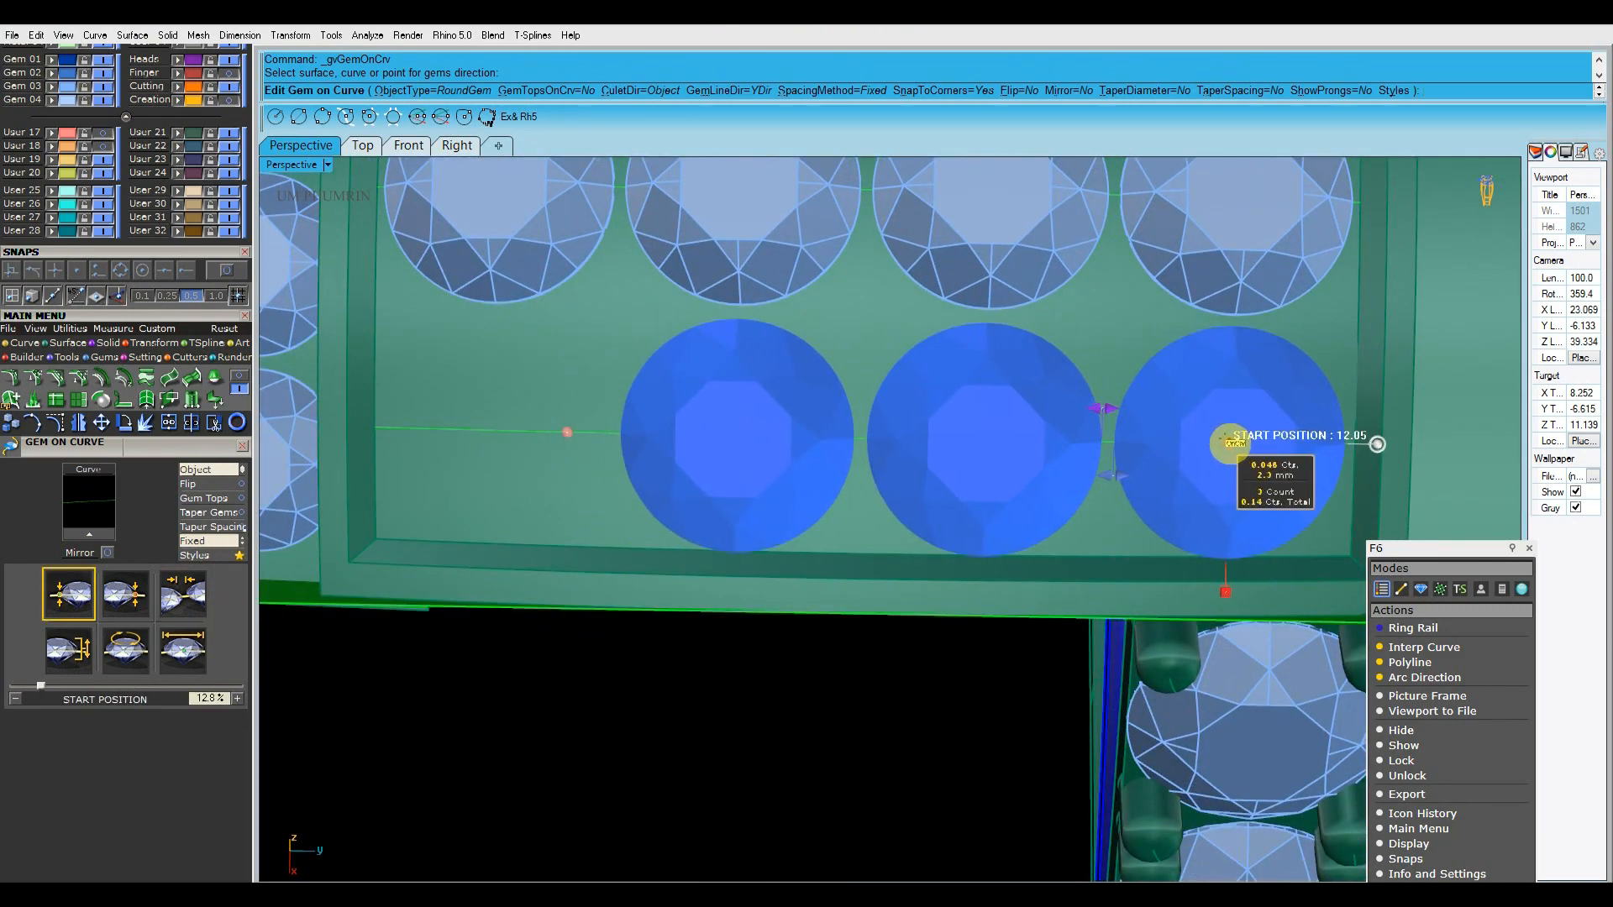
drag(583, 436, 524, 429)
right_click(524, 429)
Examine how the two gem rows sit inside the recessed side panel from several angles
scroll(588, 454, down, 7)
right_drag(627, 454, 1061, 349)
scroll(1061, 349, up, 4)
right_drag(916, 462, 958, 534)
scroll(979, 515, down, 4)
click(102, 146)
click(874, 495)
right_drag(873, 496, 1065, 391)
key(Delete)
scroll(1048, 457, up, 6)
mouse_move(1047, 458)
right_down()
mouse_move(901, 481)
mouse_move(1022, 469)
right_up()
scroll(942, 502, down, 4)
right_drag(941, 502, 1041, 559)
scroll(1126, 425, up, 6)
scroll(1050, 495, down, 3)
Set up Prong on Surface for the side panel with taper 0, fillet 75 and drop 0.3
click(1041, 559)
scroll(867, 475, up, 5)
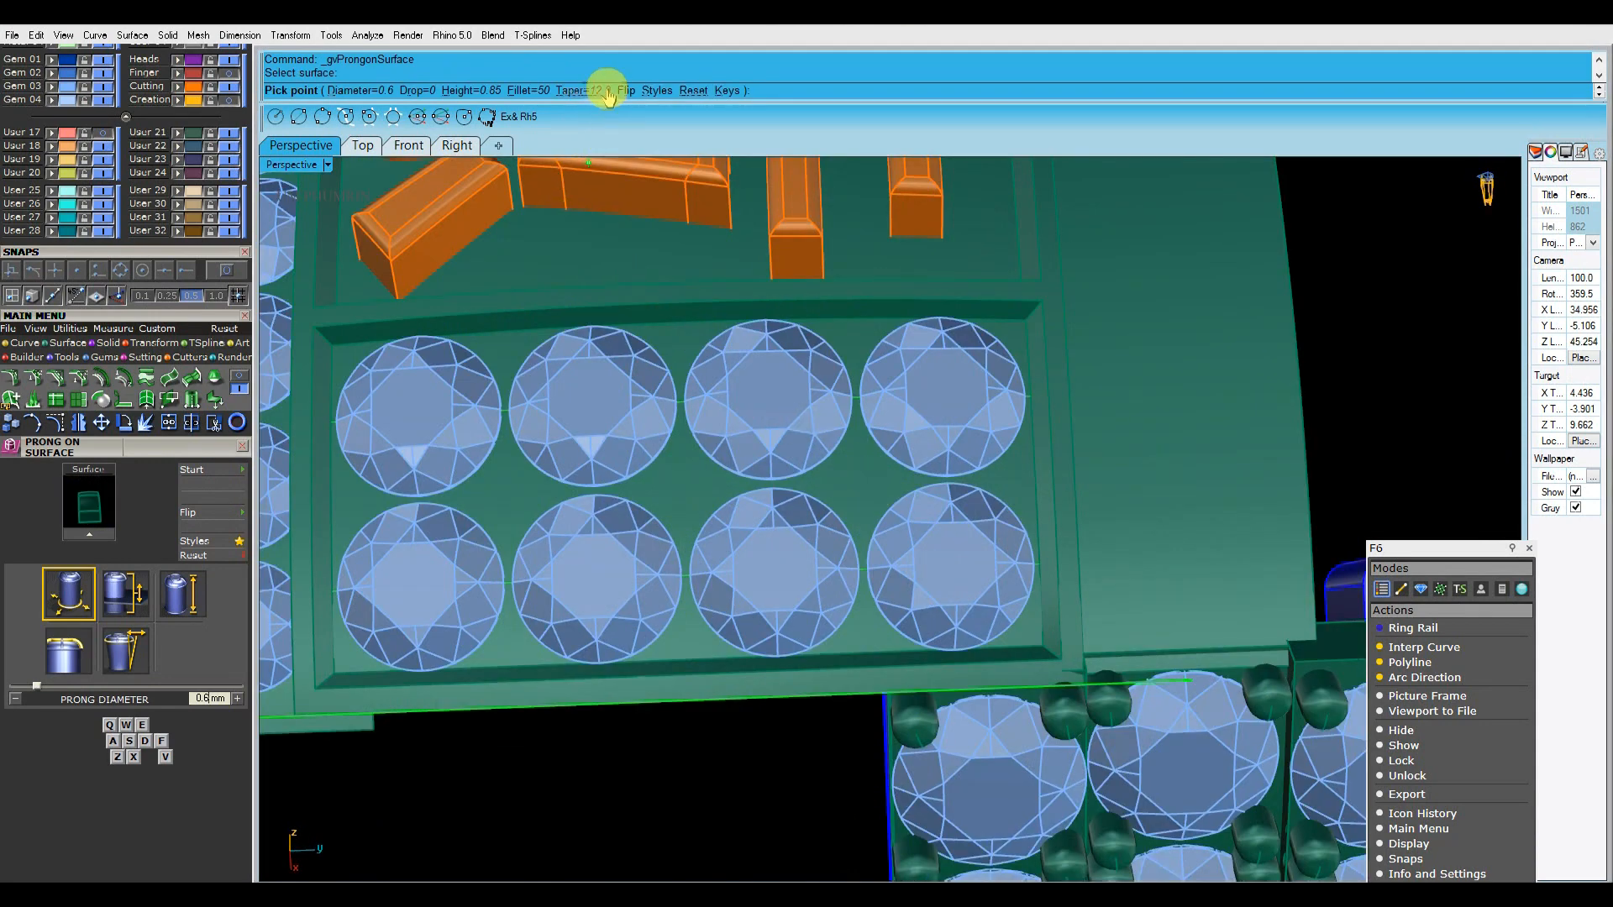
click(538, 90)
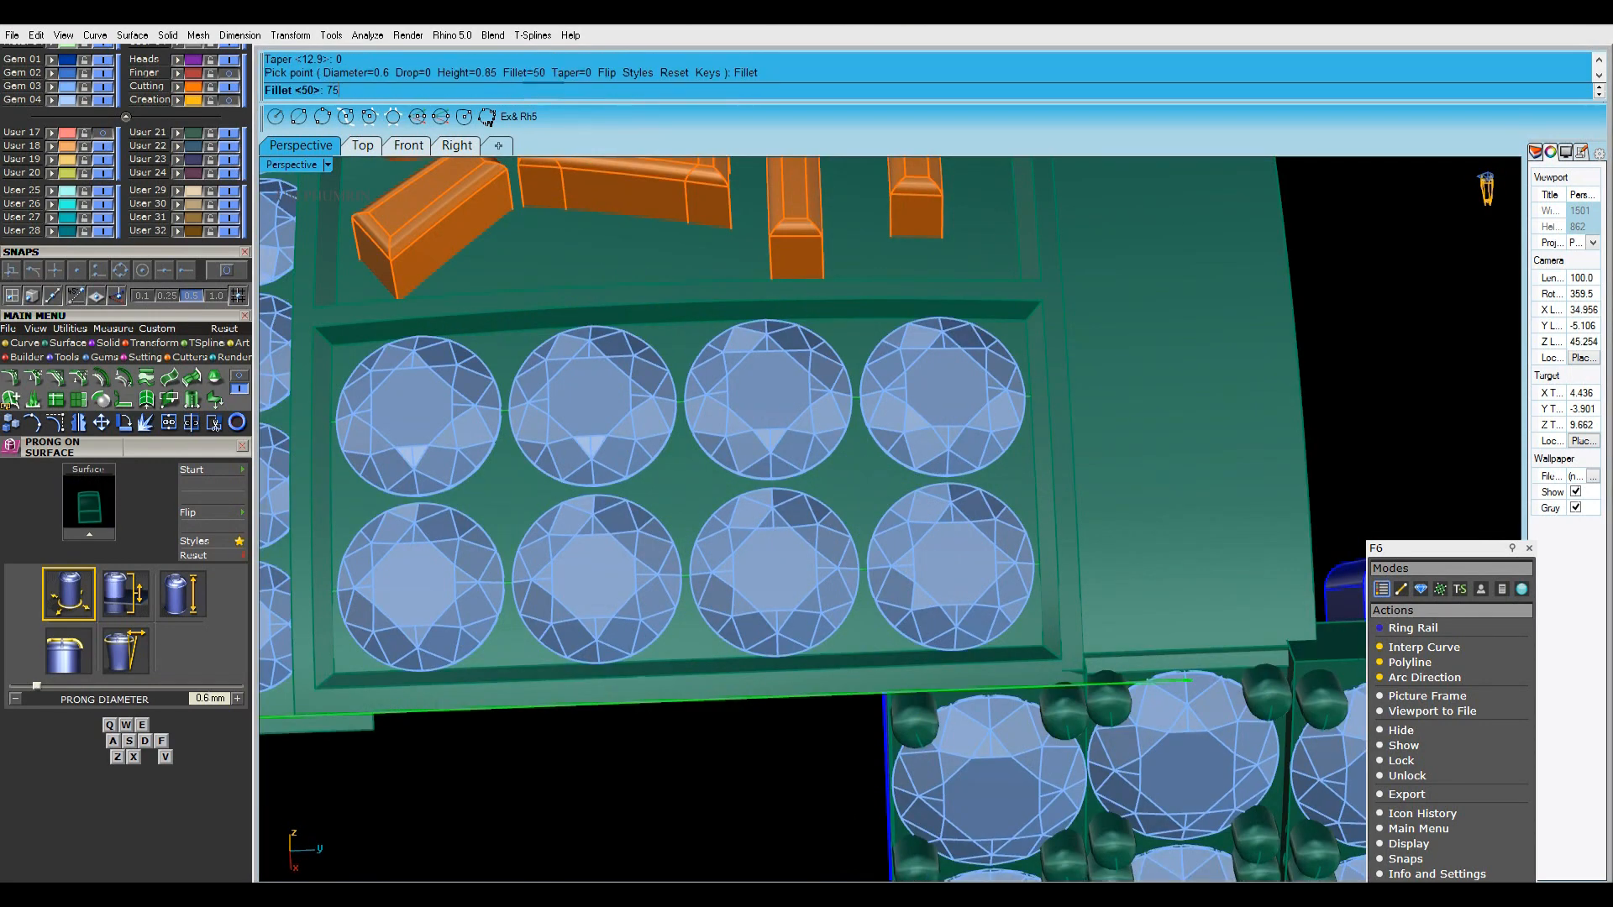
key(Return)
click(422, 73)
text(.3)
key(Return)
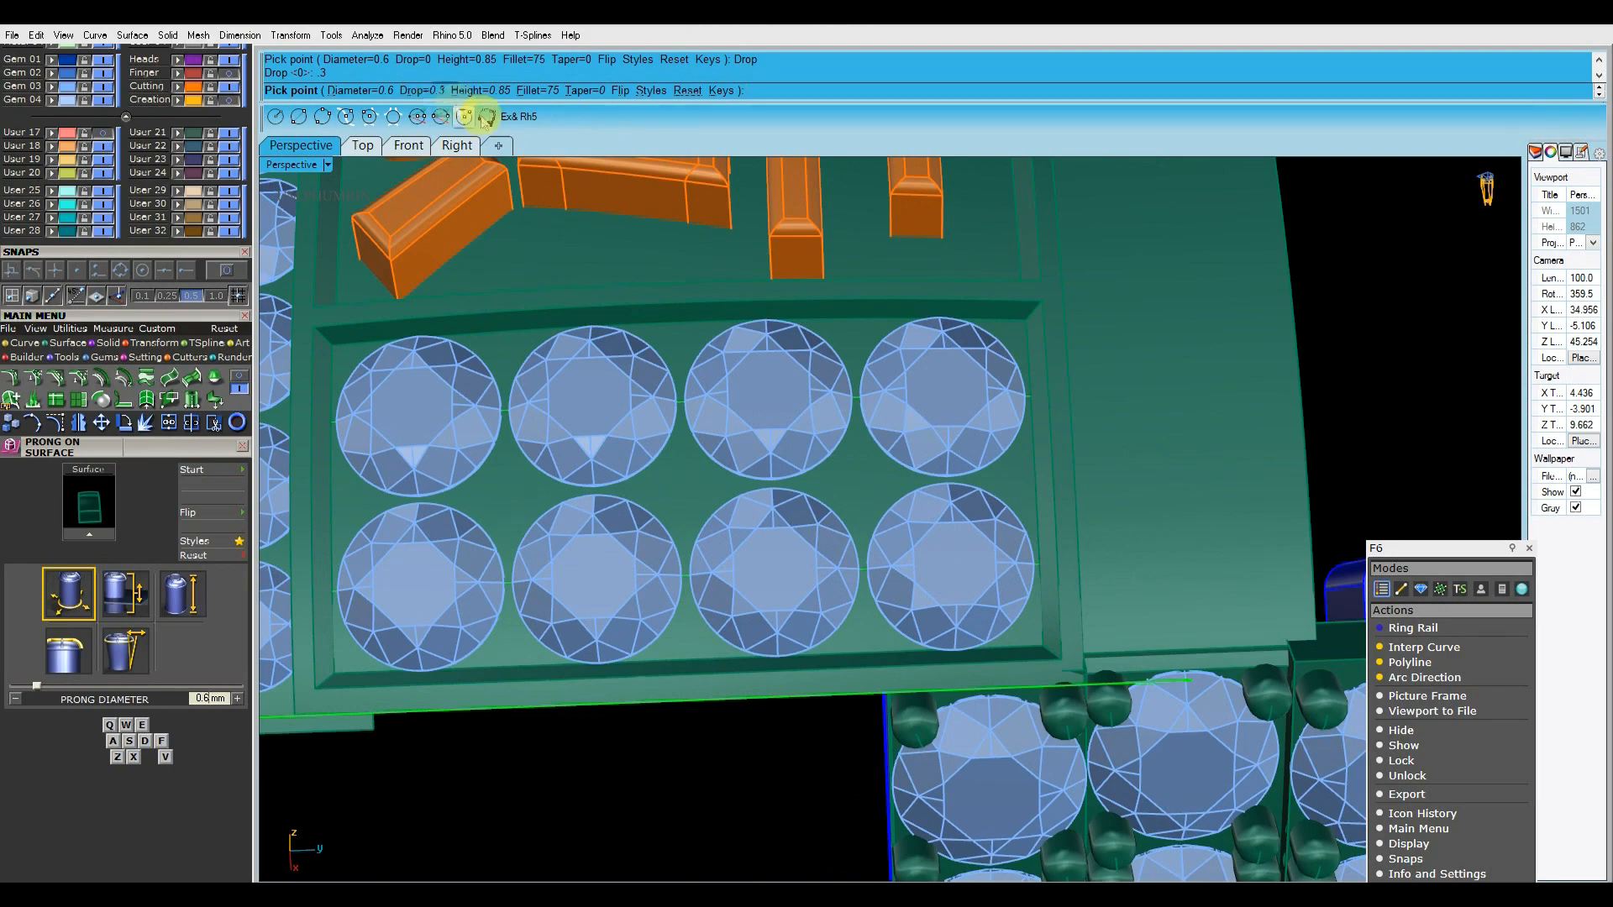
Flip the prong direction on the side panel and set the prong height to 0.75 mm
scroll(857, 521, down, 8)
right_drag(857, 520, 870, 370)
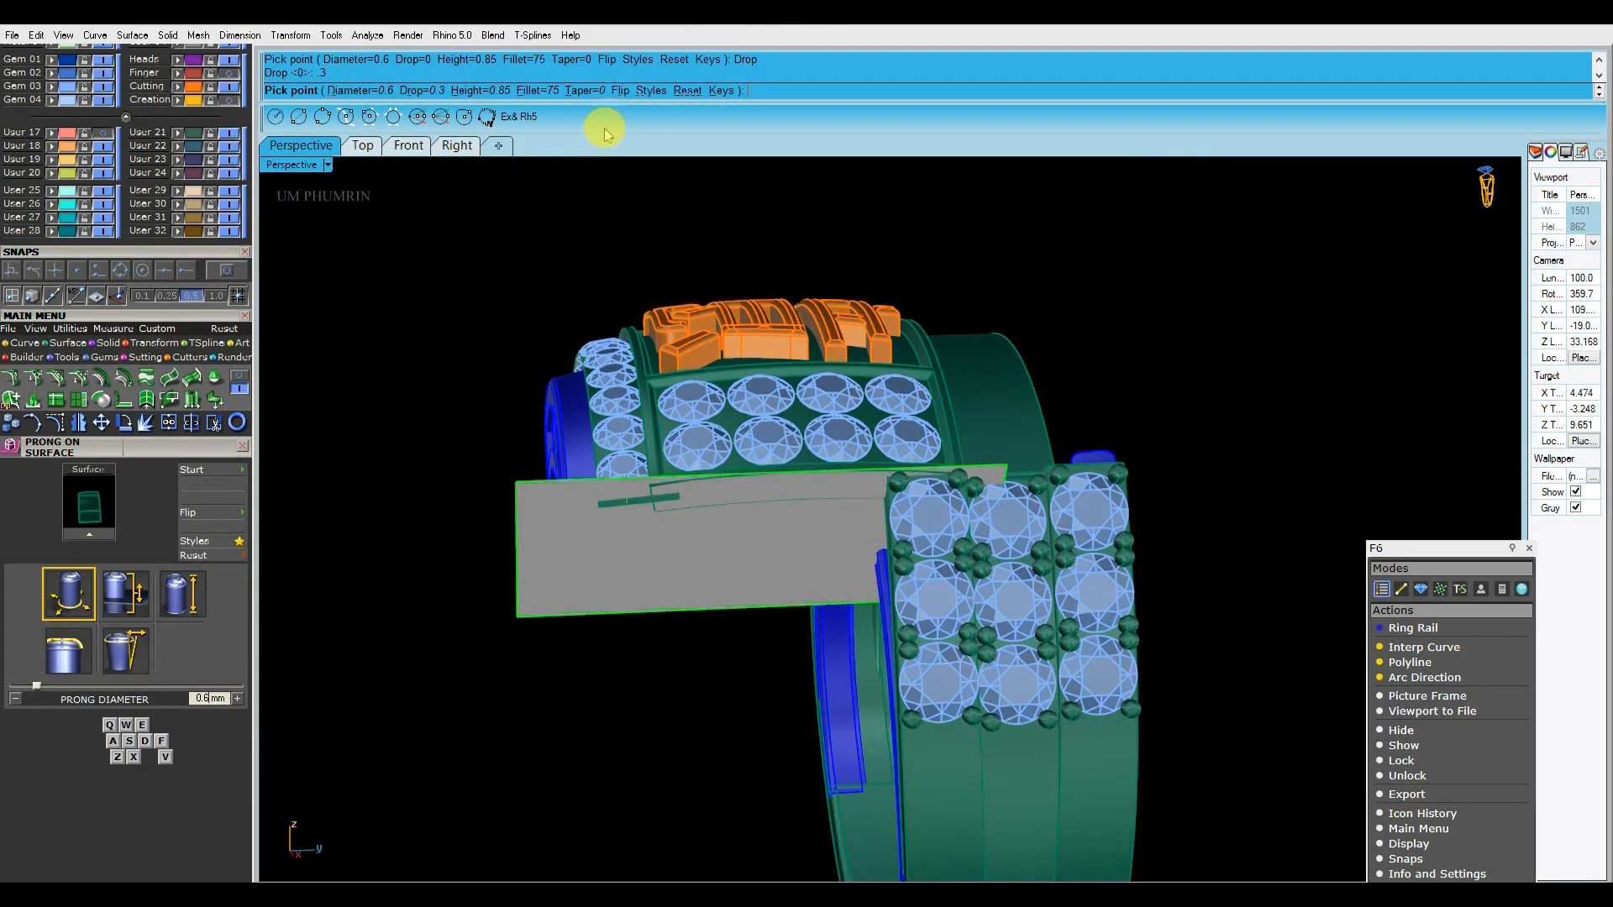
scroll(881, 351, up, 10)
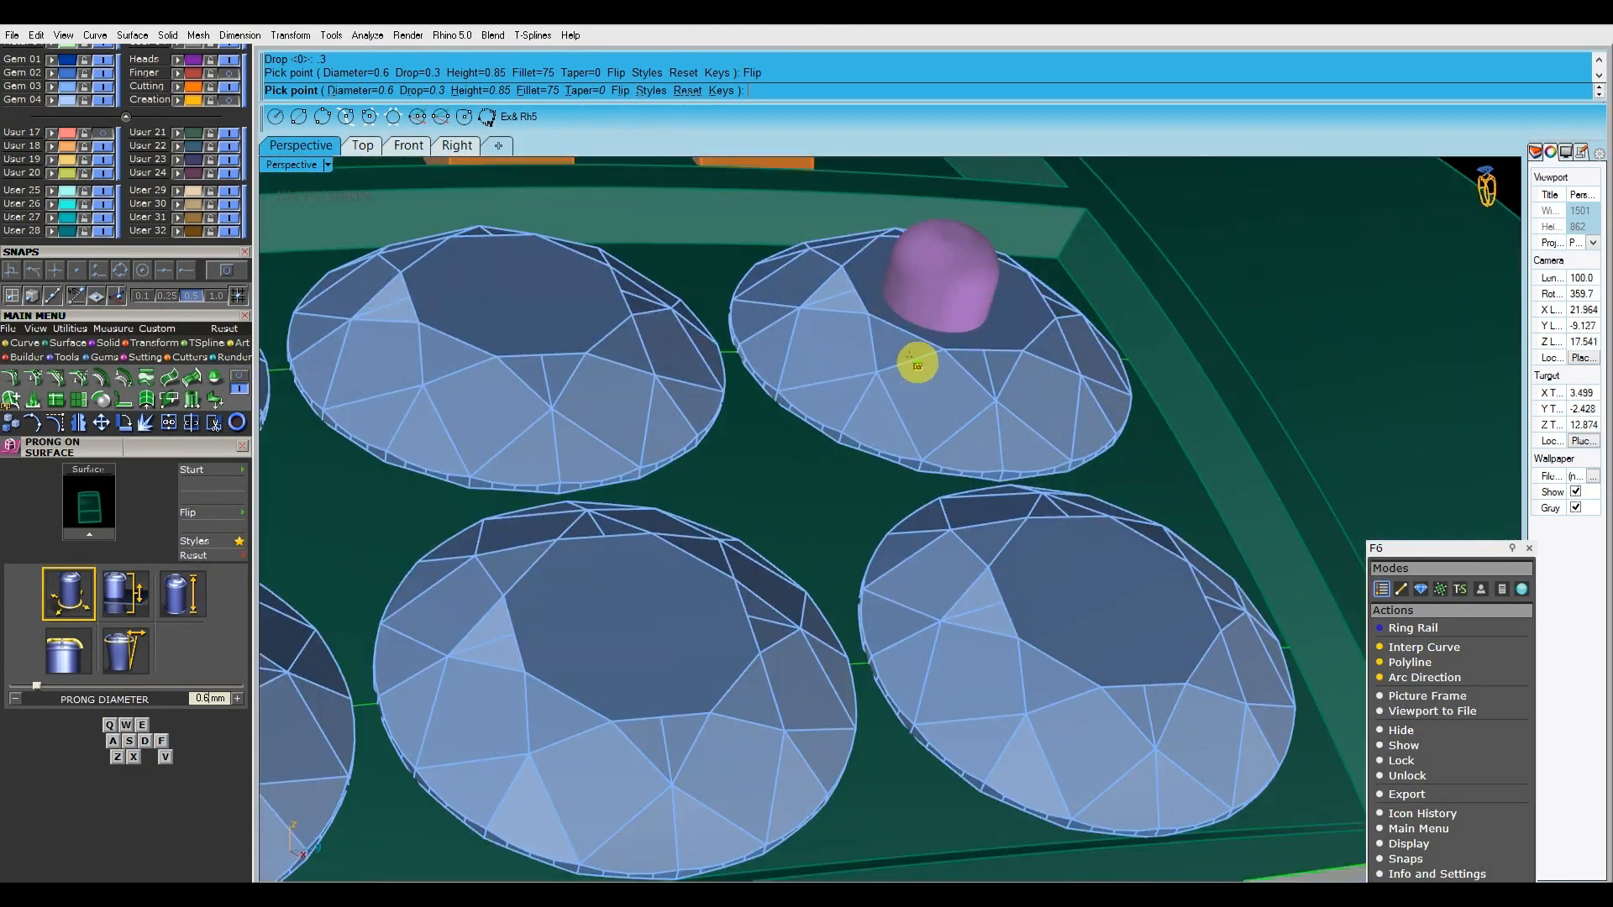
scroll(917, 364, down, 3)
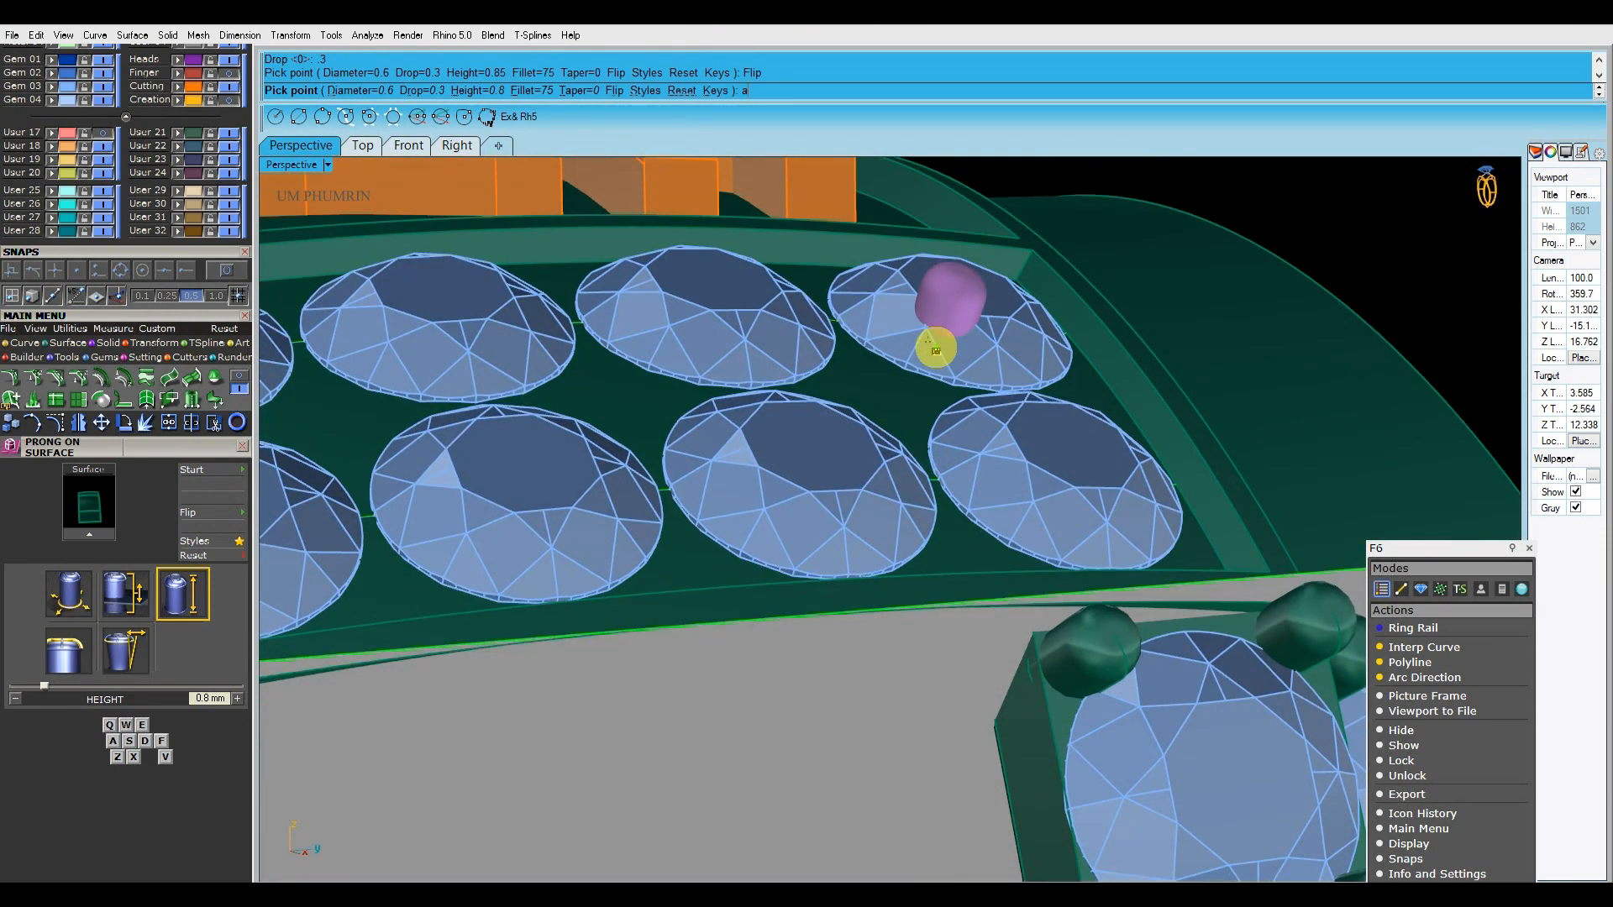
right_drag(935, 348, 980, 381)
scroll(907, 432, down, 5)
scroll(970, 371, up, 5)
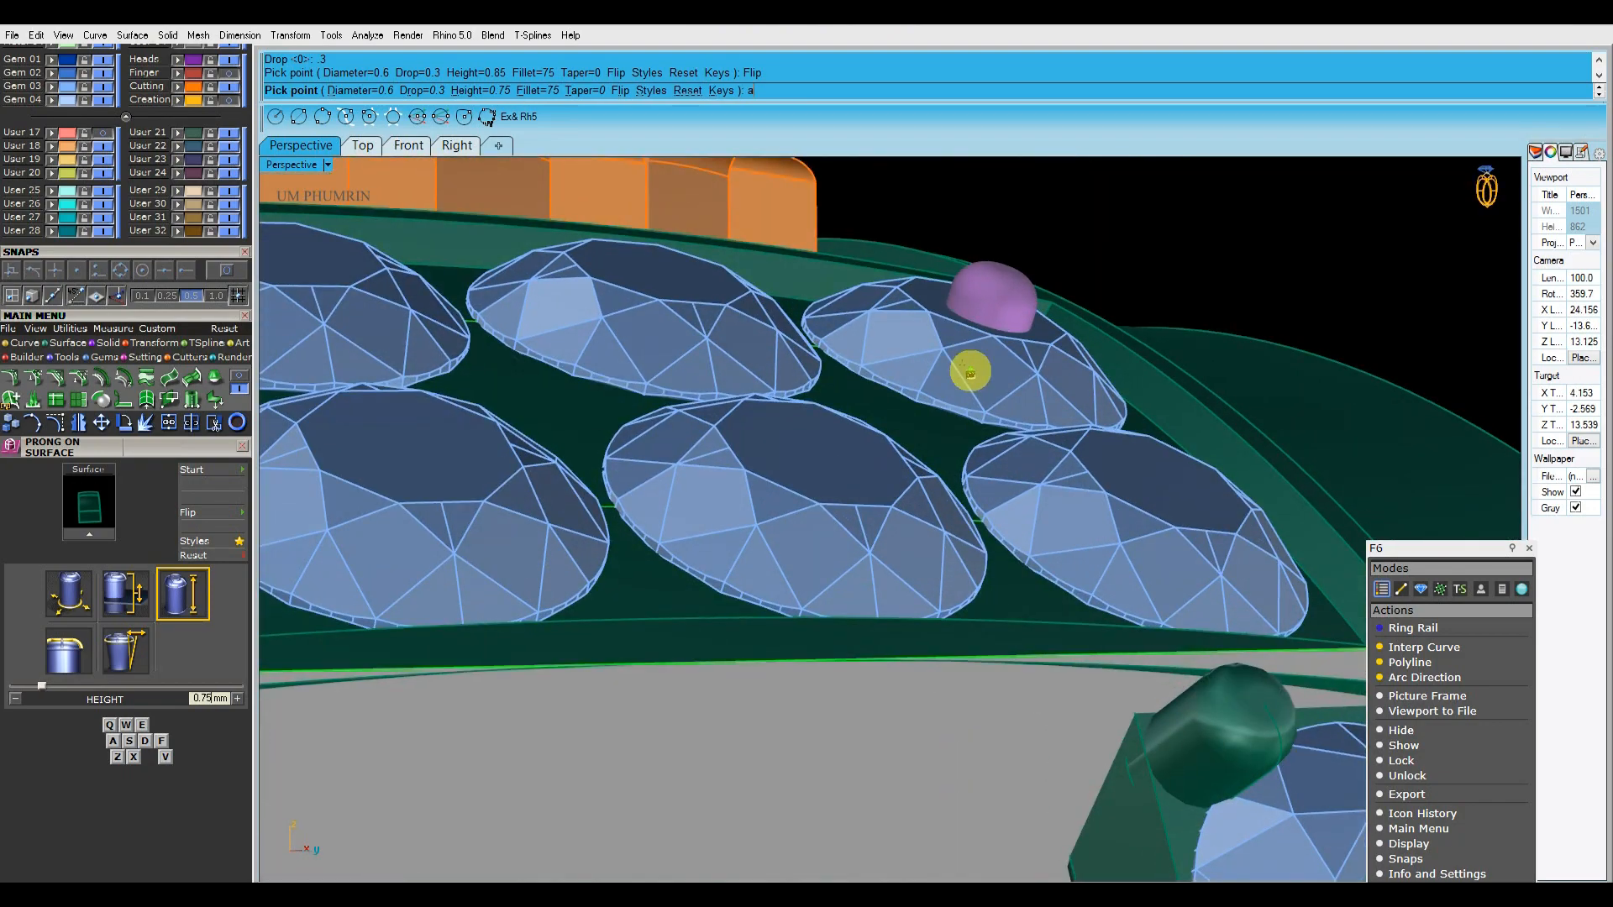
Set the diameter of the side panel's prongs to 0.55 mm
scroll(864, 496, down, 4)
right_drag(970, 368, 1076, 496)
scroll(1055, 461, up, 4)
scroll(1016, 439, up, 2)
scroll(1014, 457, down, 1)
key(a)
scroll(1033, 479, up, 5)
scroll(1033, 481, down, 8)
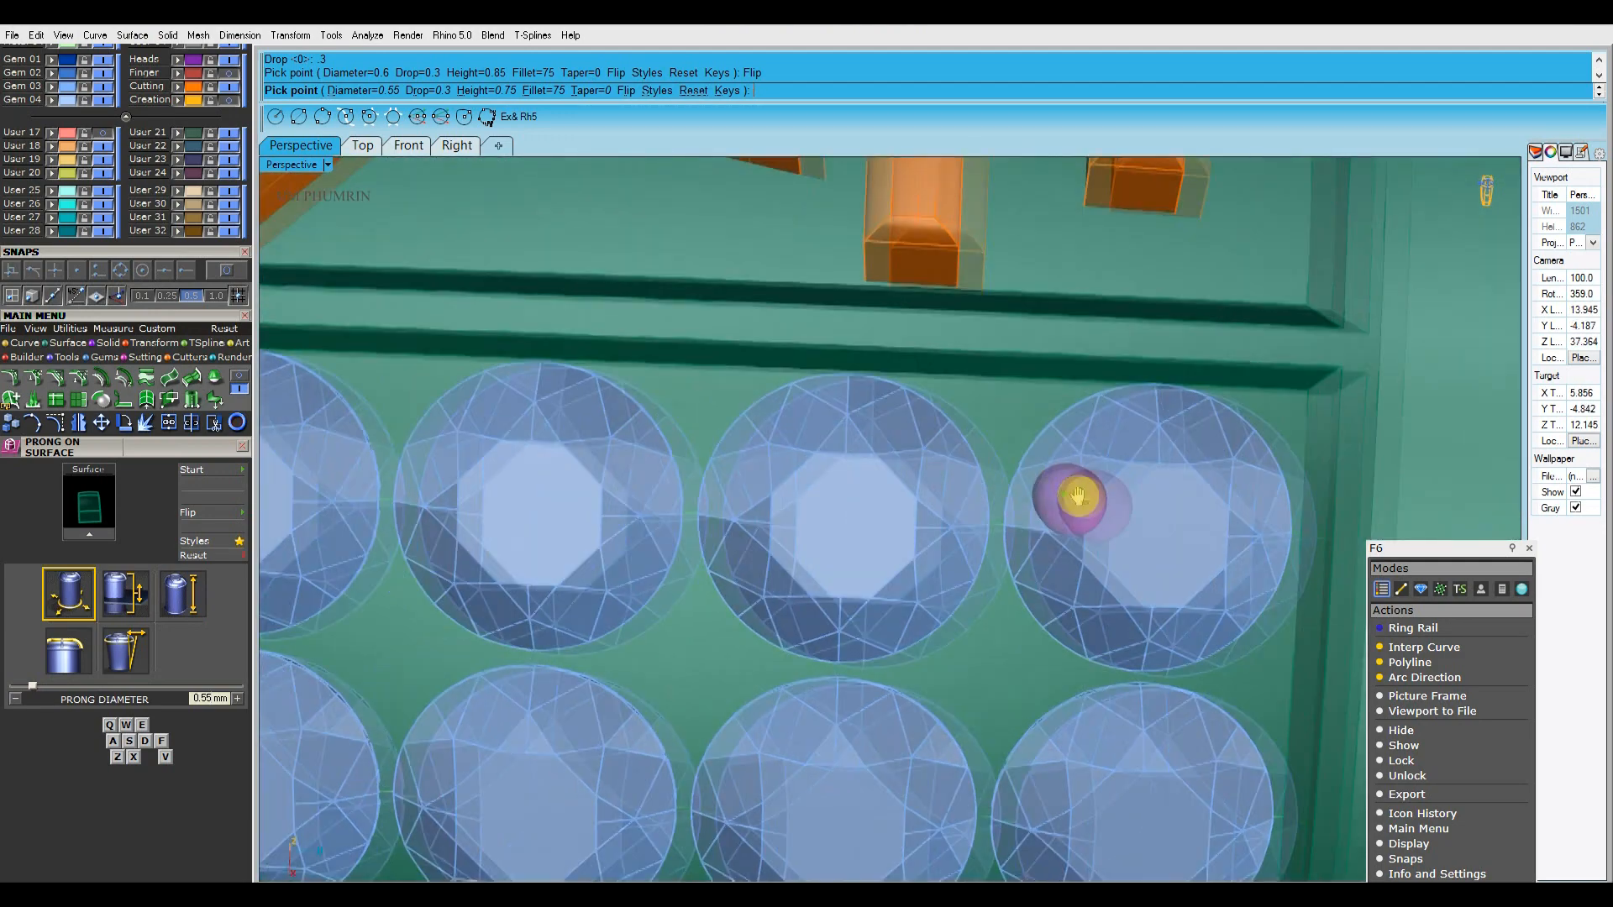
Try a 0.75 mm high prong at the recess's upper corner, away from the gem-set band, and delete it
scroll(976, 425, up, 5)
mouse_move(975, 425)
right_down()
mouse_move(915, 444)
mouse_move(958, 444)
mouse_move(1010, 485)
mouse_move(1002, 502)
mouse_move(1131, 407)
mouse_move(882, 508)
mouse_move(1101, 362)
right_up()
click(966, 455)
click(1003, 504)
scroll(1004, 504, down, 12)
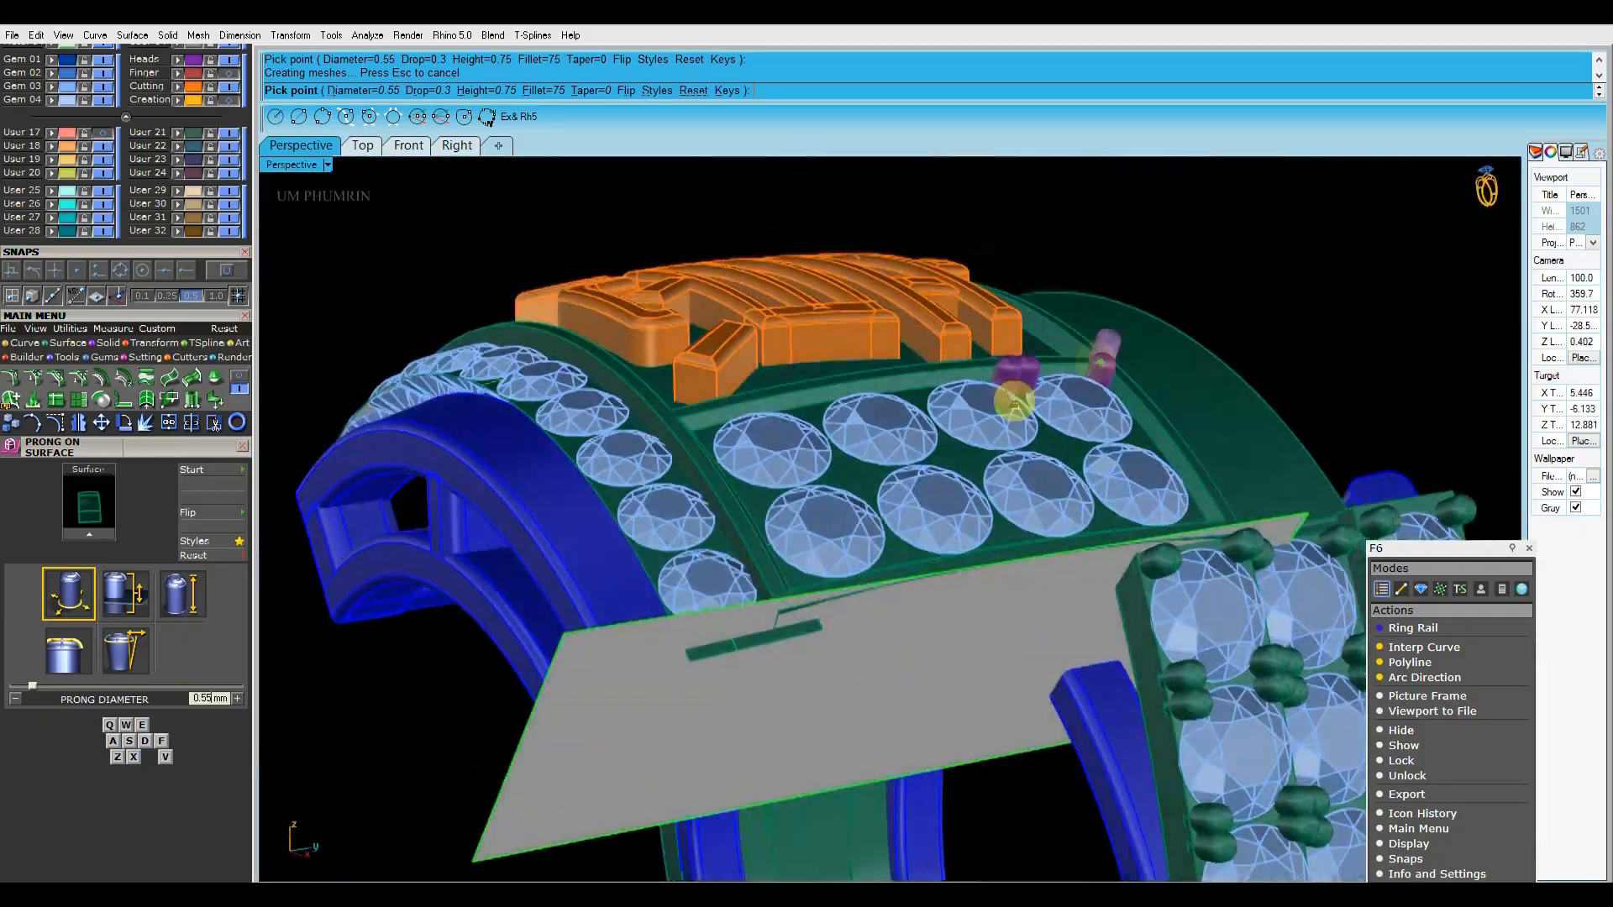
scroll(997, 386, up, 5)
right_drag(997, 385, 896, 342)
scroll(945, 423, up, 3)
right_drag(944, 423, 1055, 476)
right_click(1058, 472)
click(1132, 370)
shift+click(1181, 370)
shift+click(1409, 363)
key(Delete)
Reduce the prong height to 0.7 mm, and place prongs at the recess's upper corner and in the adjacent upper-row gap
right_click(1176, 389)
click(1158, 378)
right_drag(1155, 377, 936, 405)
key(d)
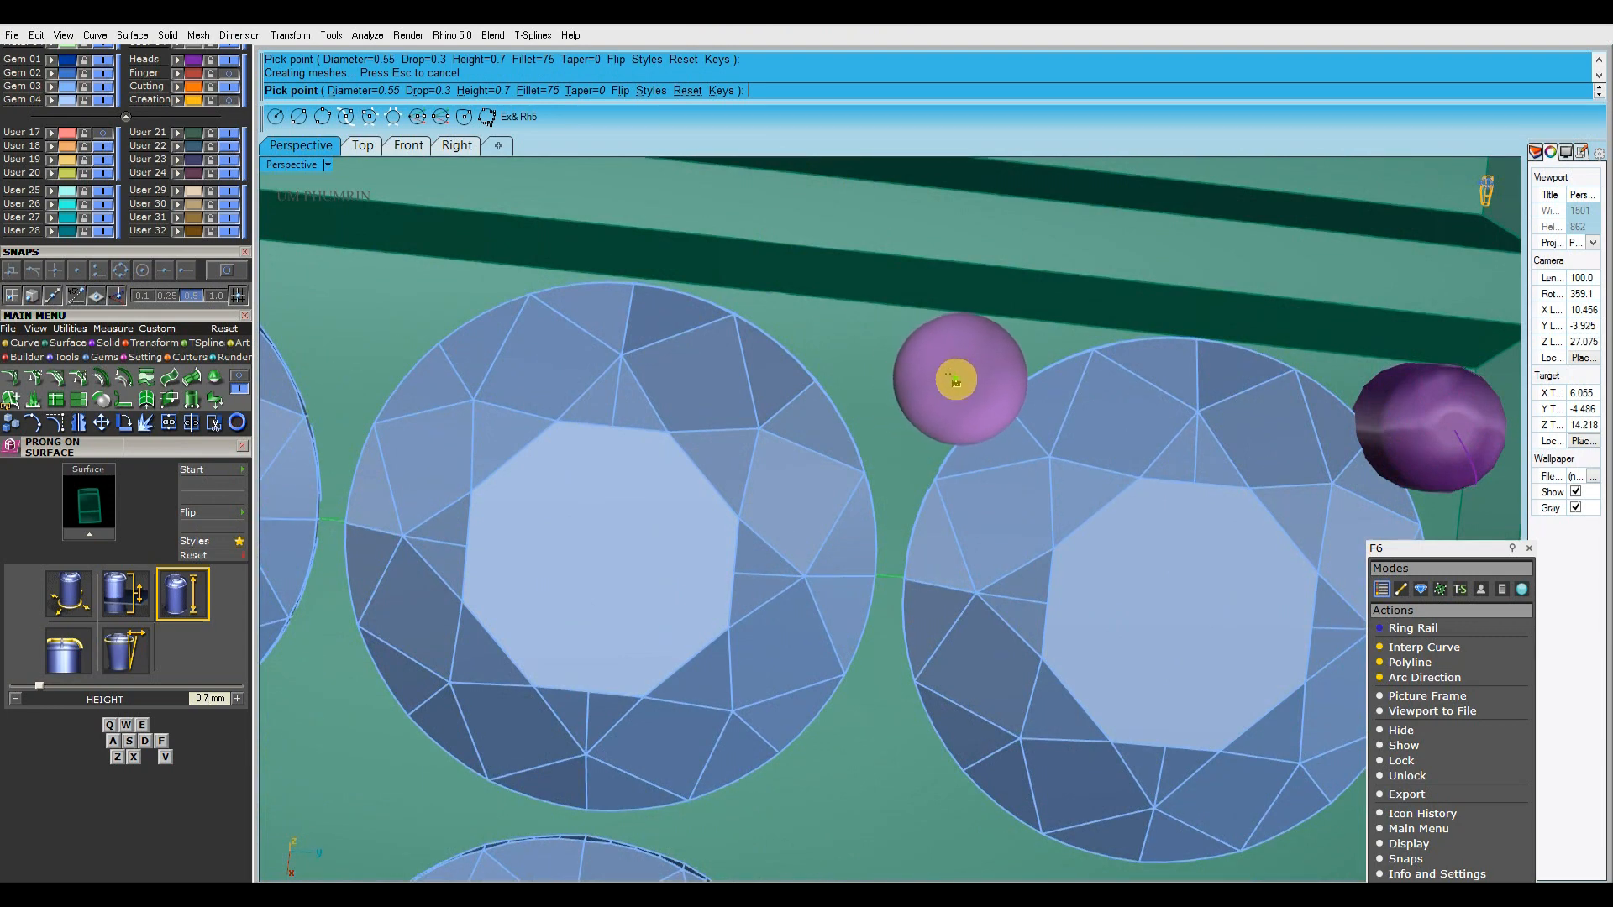
right_drag(957, 383, 866, 367)
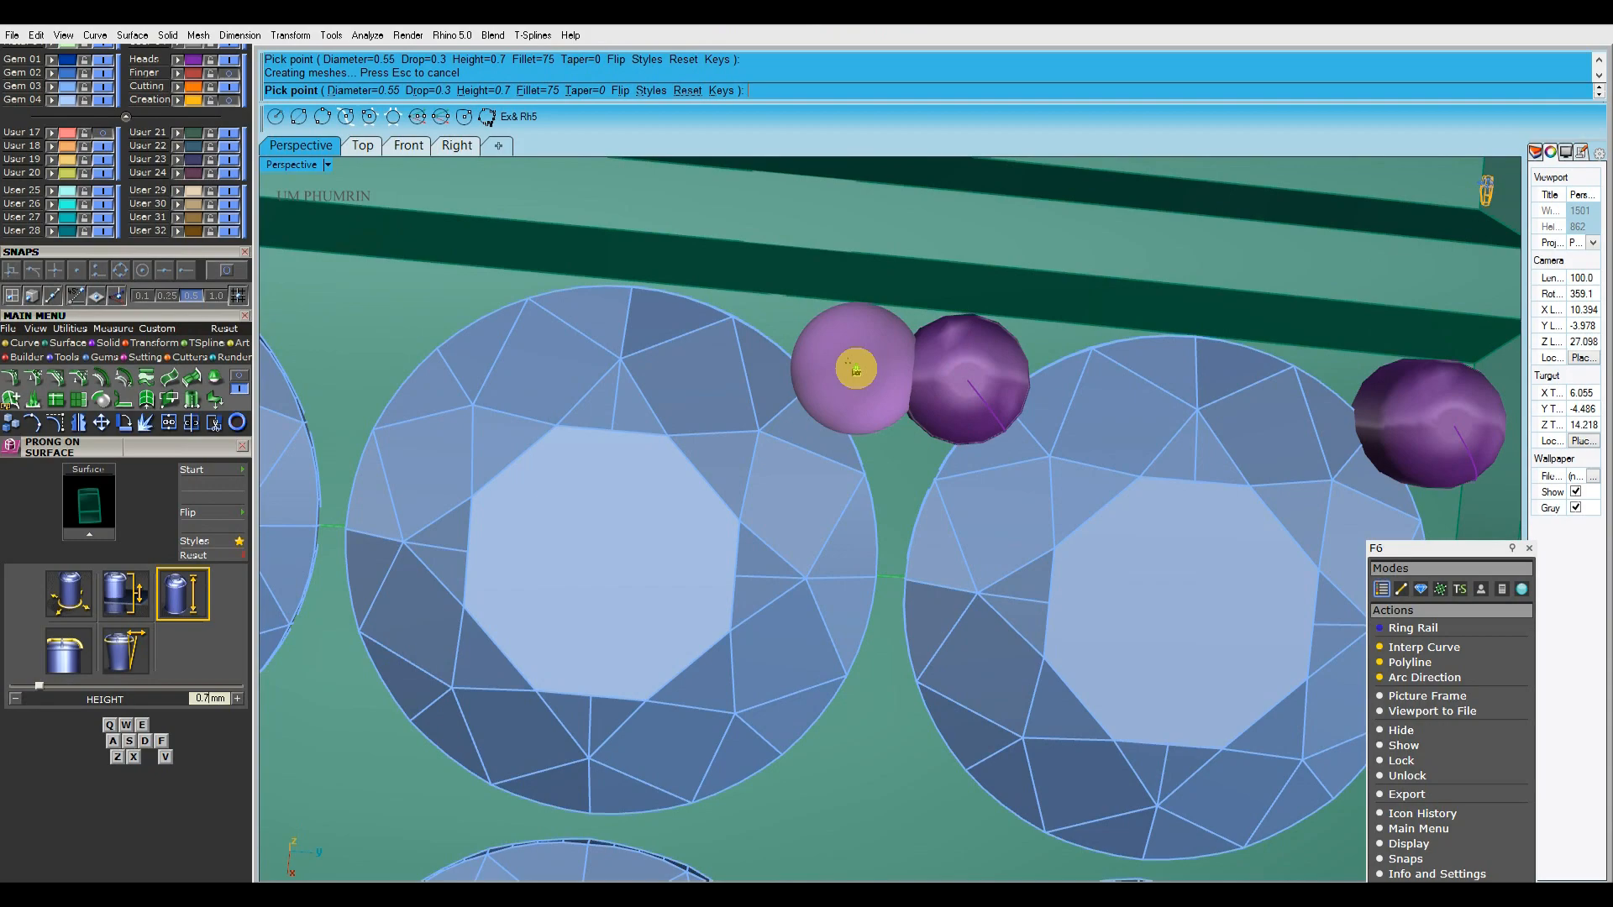
Place a pair of prongs between the two middle gems along the recess's upper edge
scroll(900, 426, down, 8)
right_drag(936, 533, 917, 363)
scroll(917, 363, up, 3)
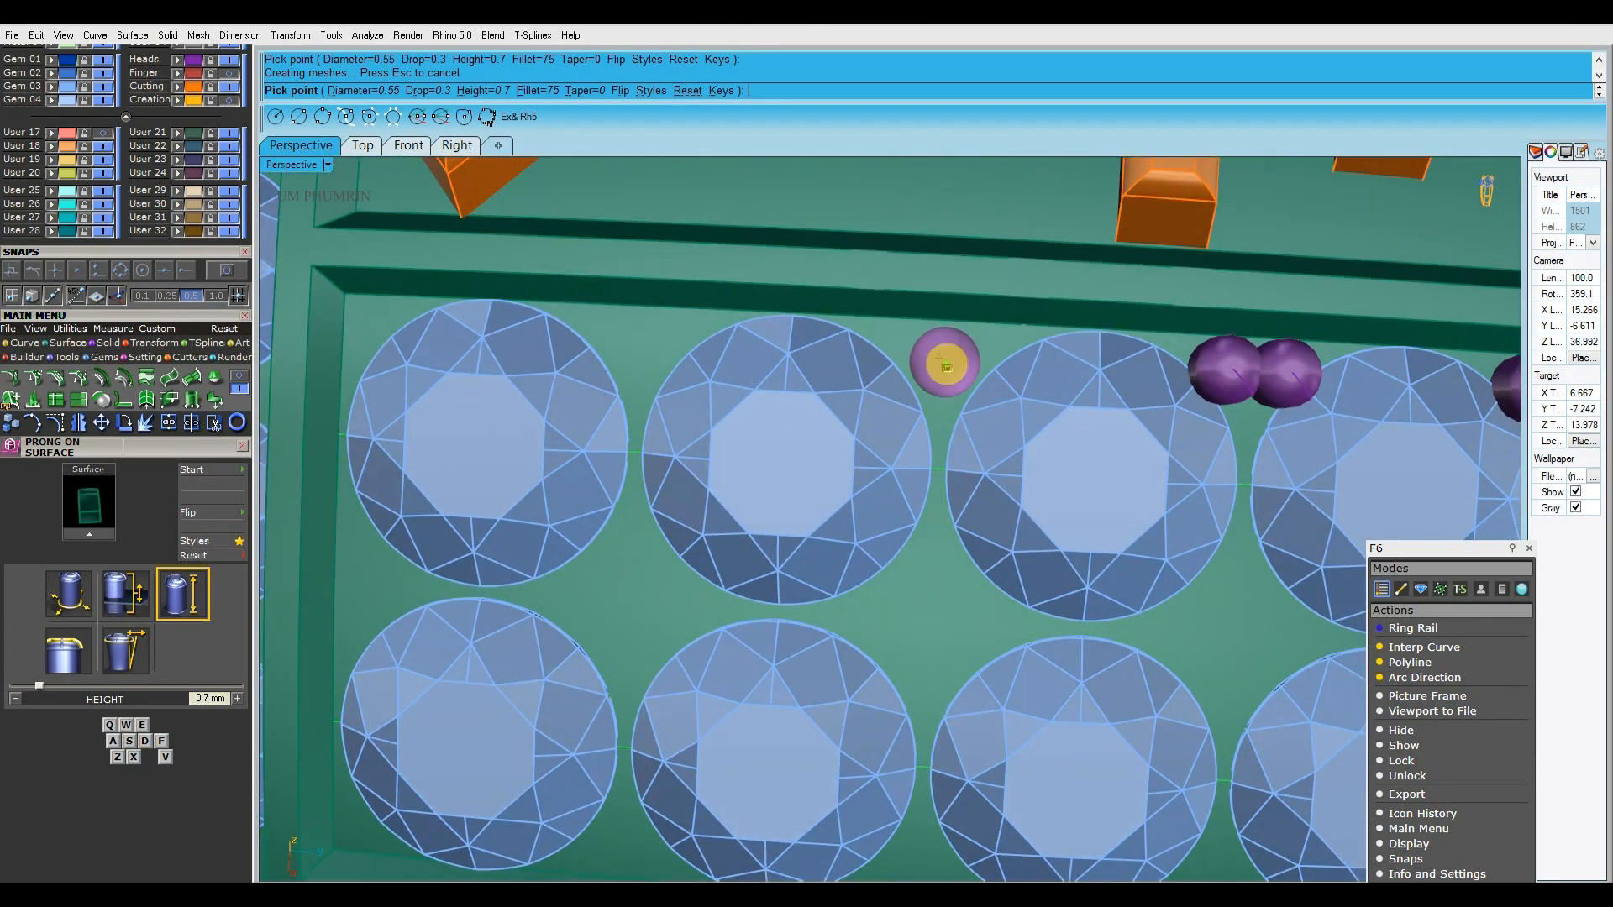
scroll(946, 367, up, 5)
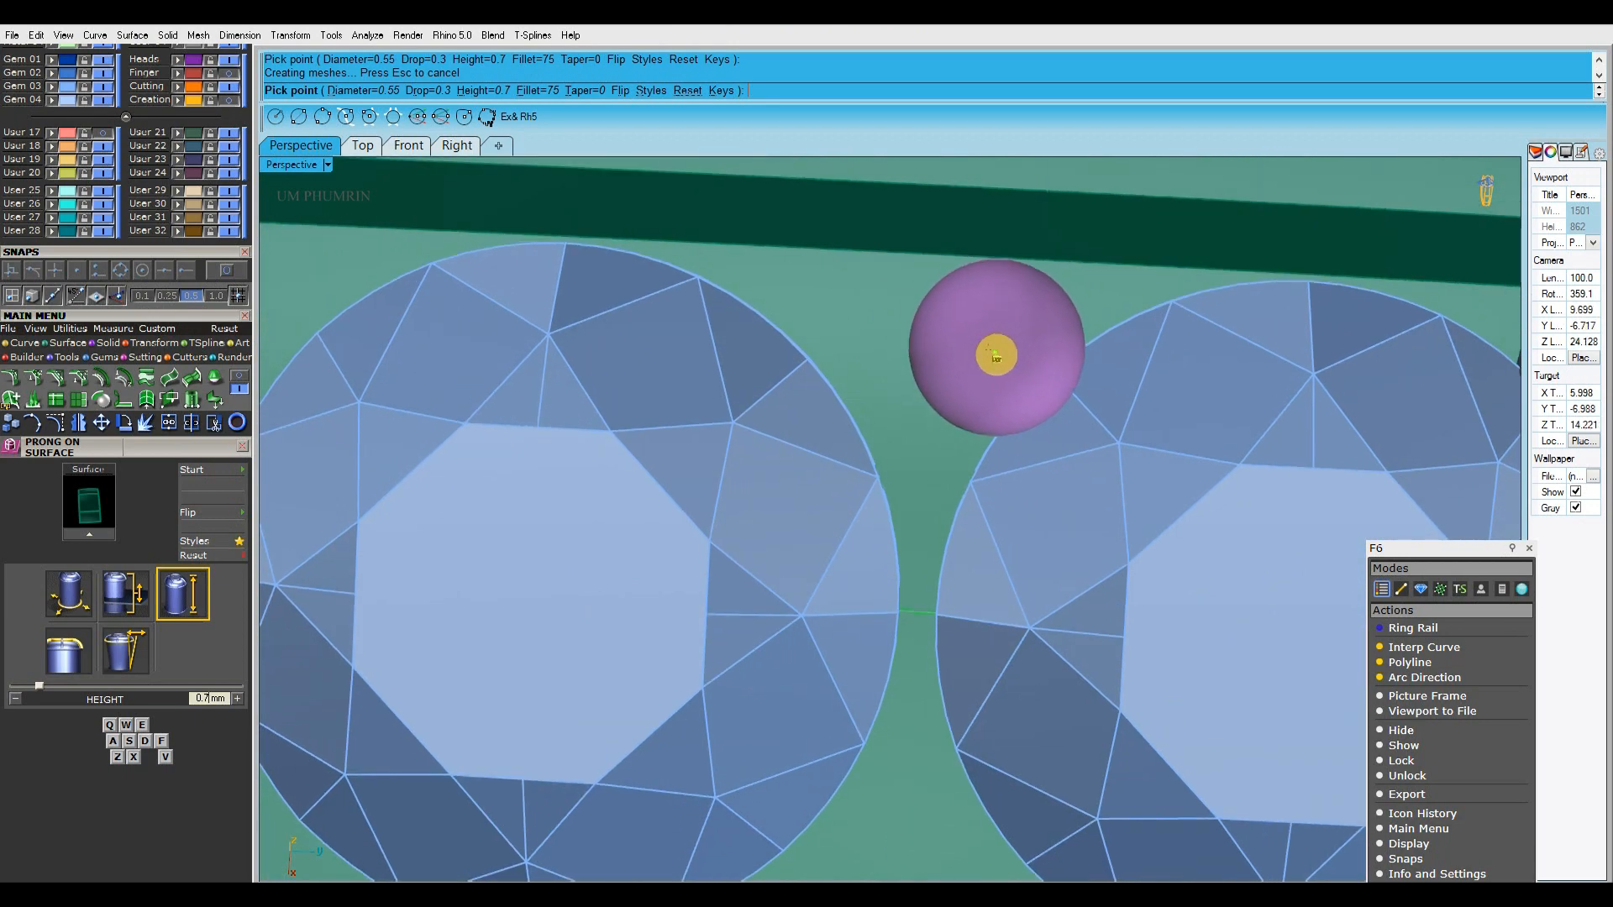
click(1007, 353)
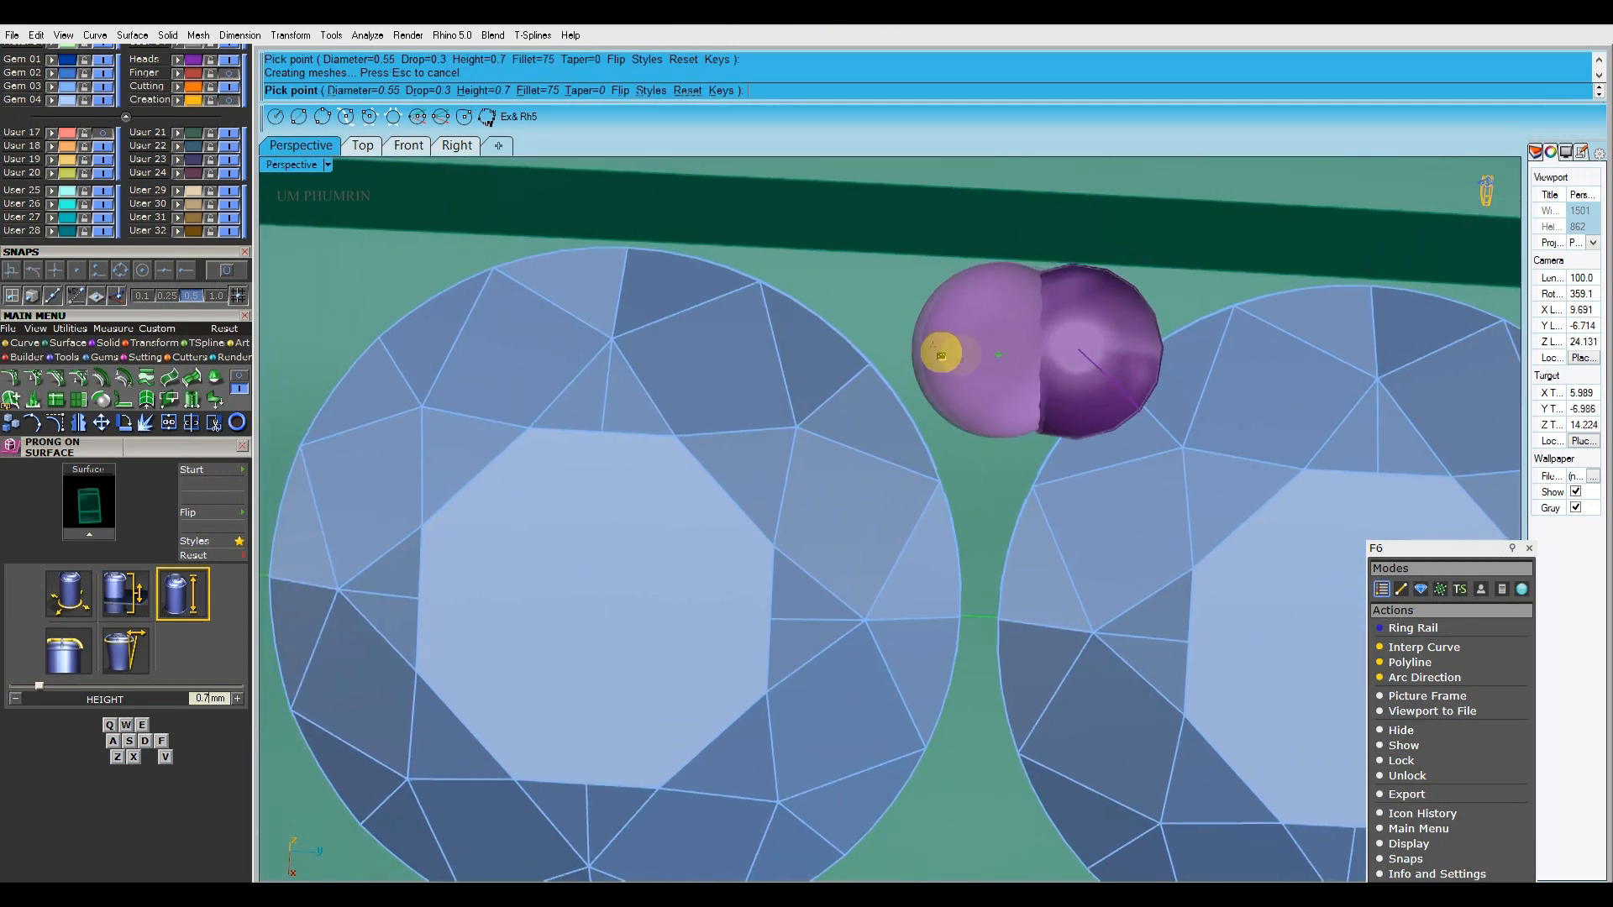
Place a prong pair in the upper edge's remaining gap, beside the gem nearest the gem-set band
scroll(941, 347, down, 5)
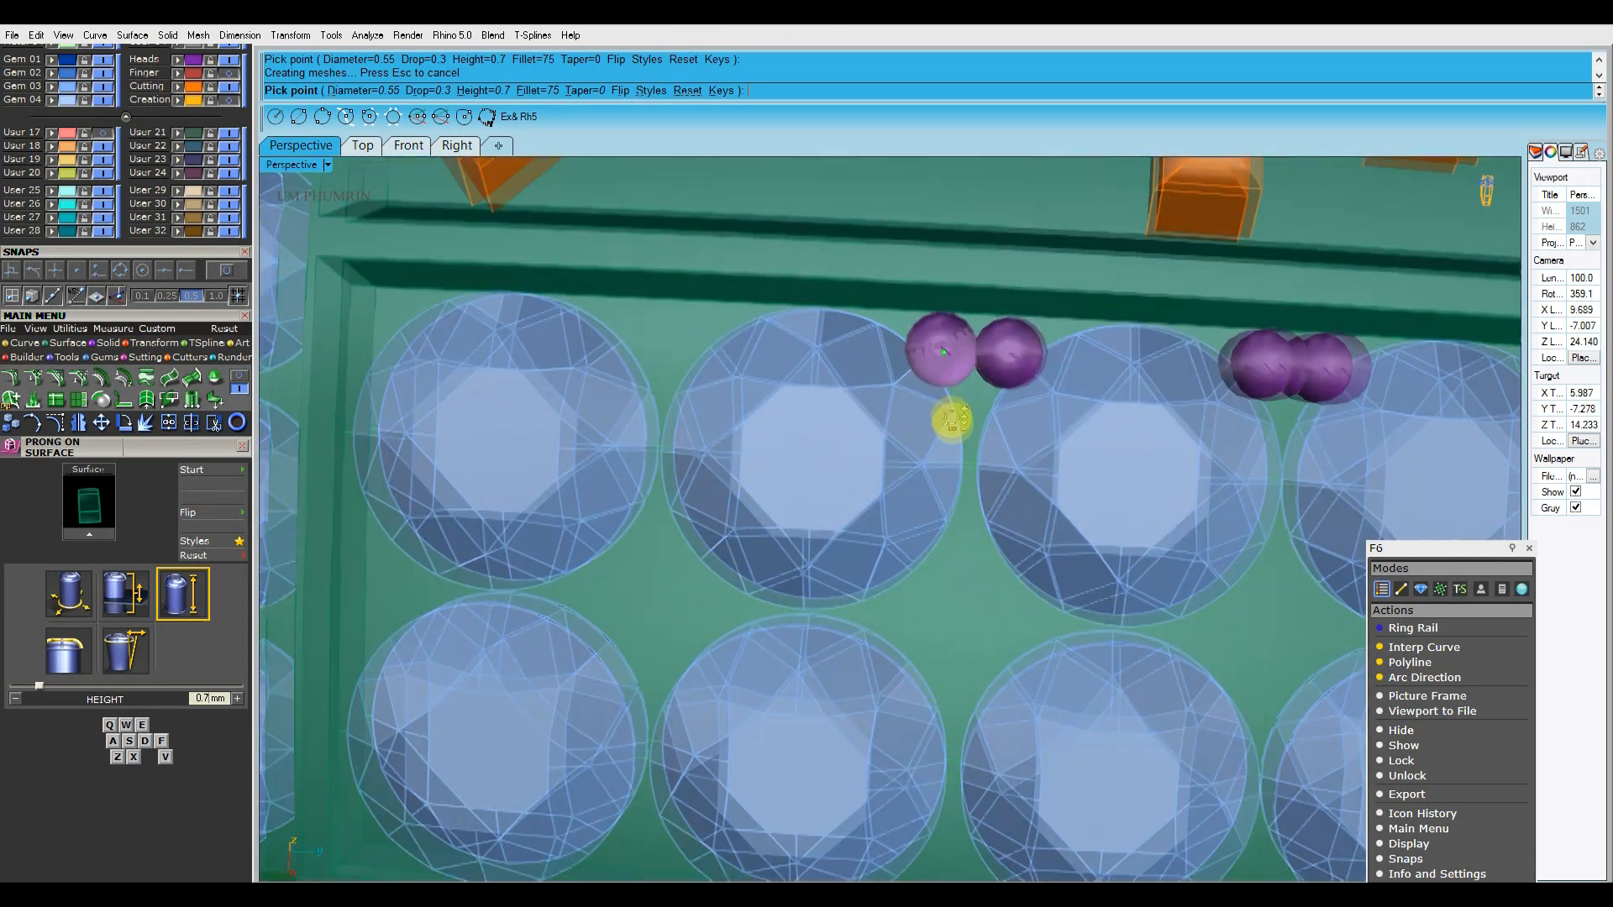
scroll(965, 361, up, 6)
mouse_move(978, 368)
right_down()
mouse_move(1101, 375)
mouse_move(1003, 382)
right_up()
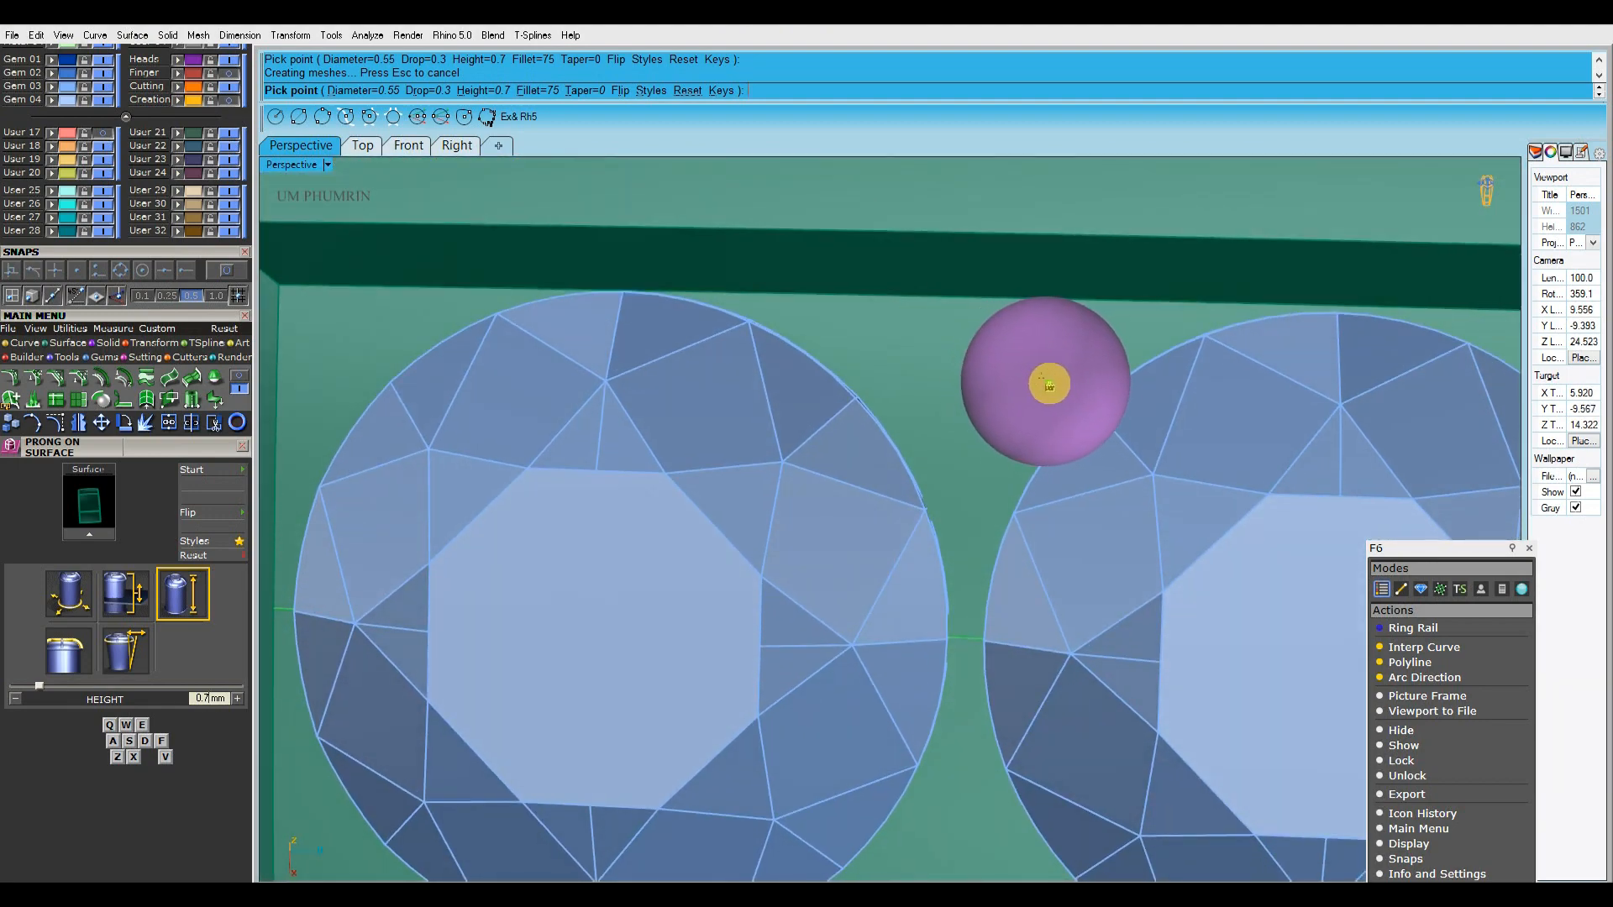
click(1054, 386)
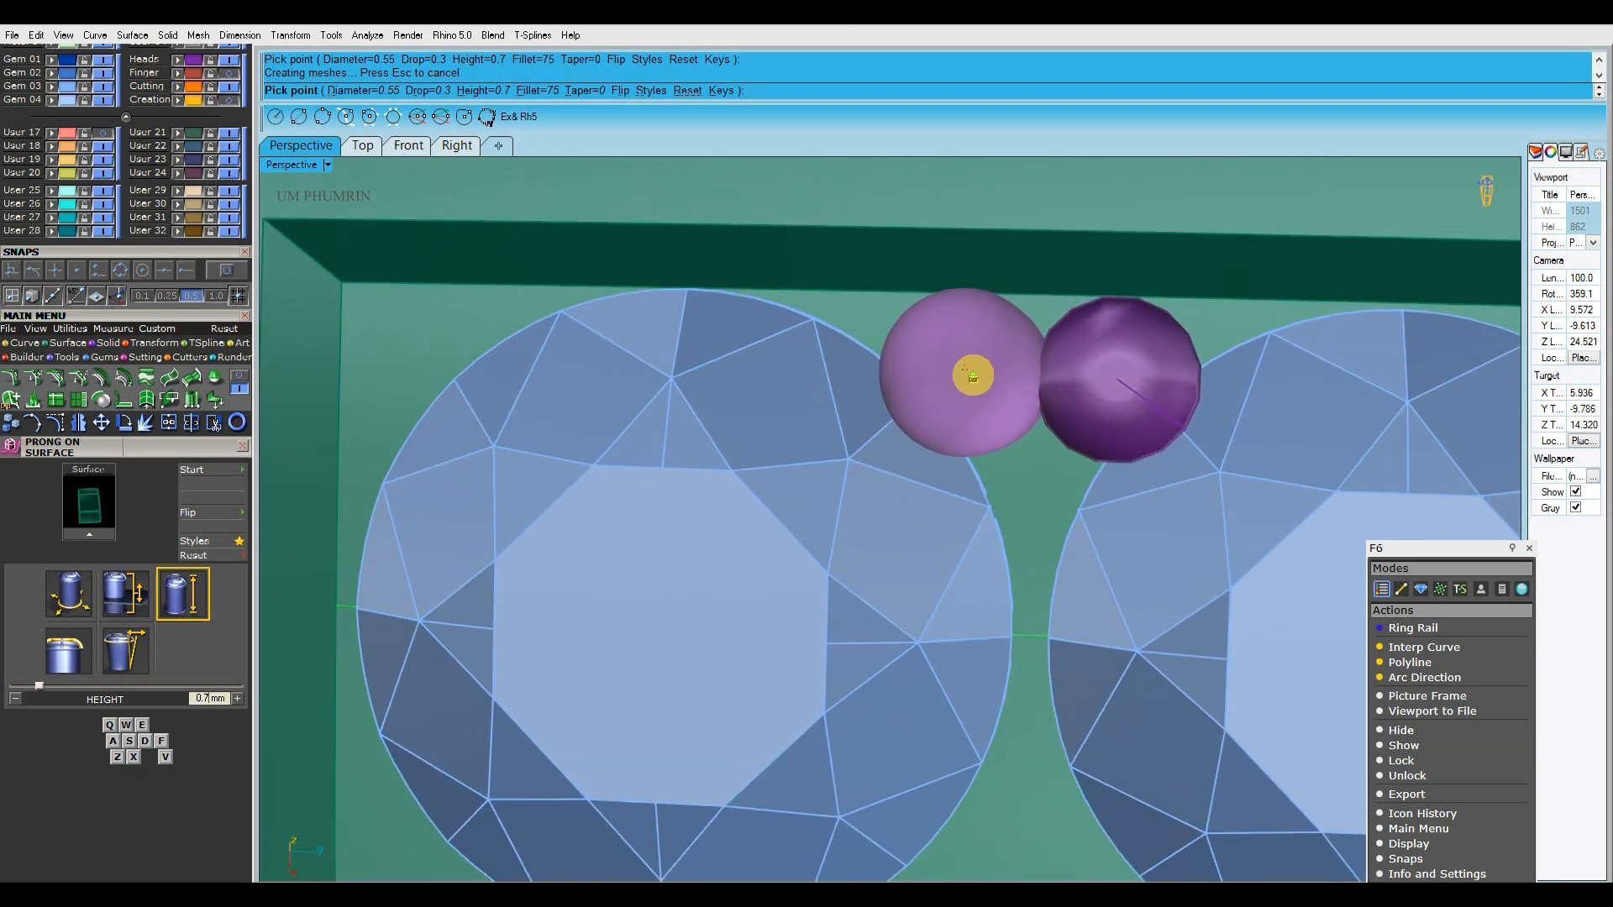
right_drag(970, 376, 979, 377)
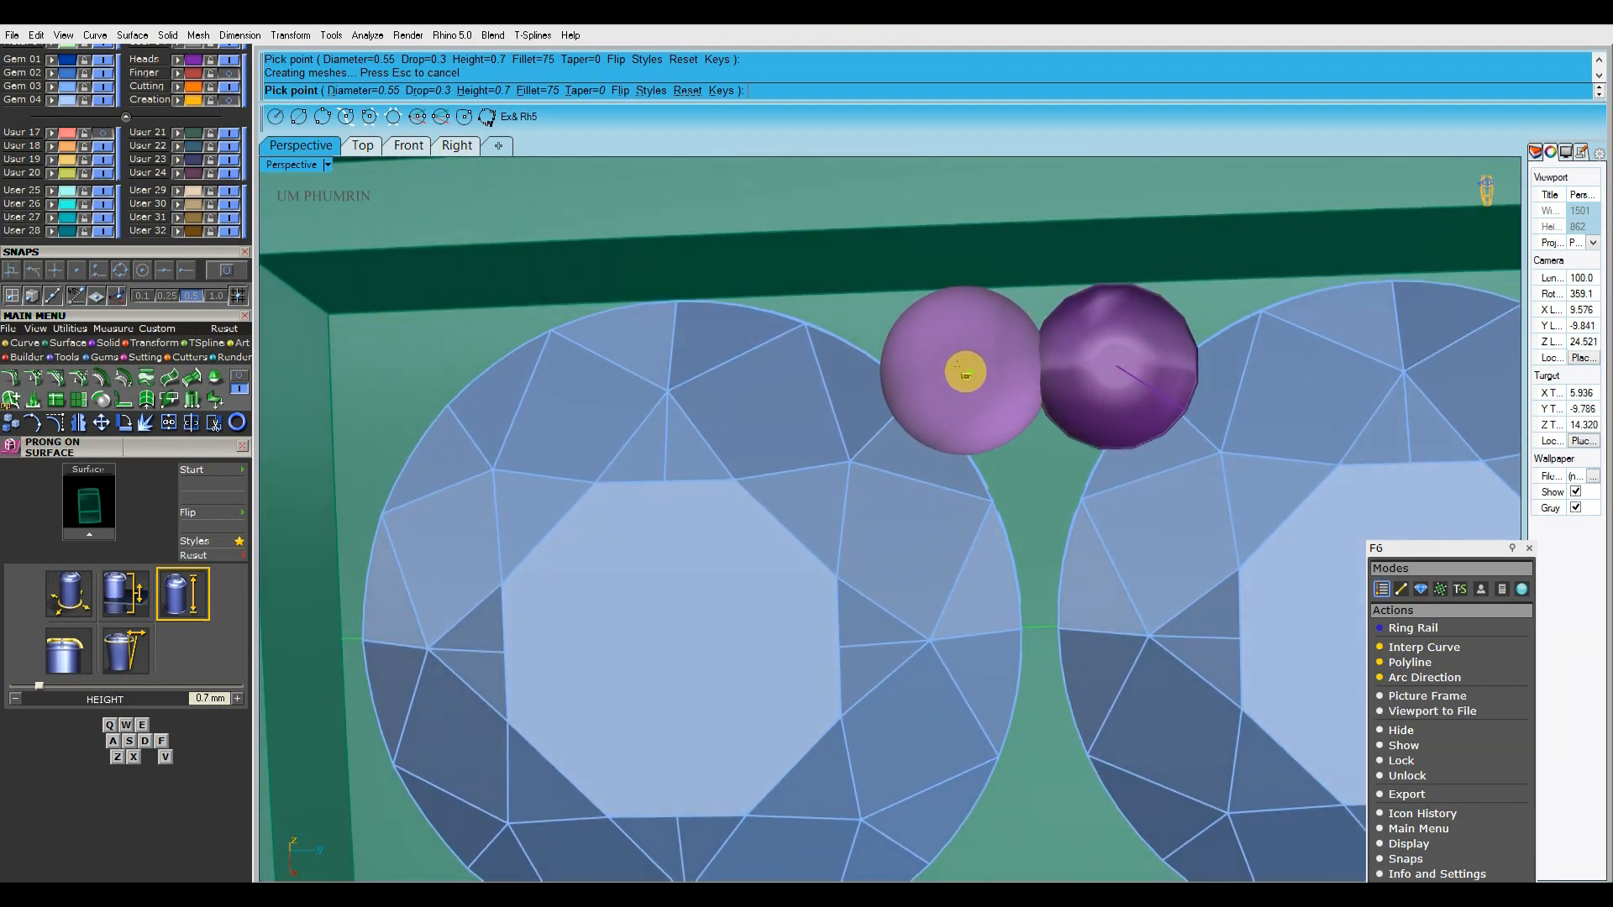
click(968, 372)
Place a single prong at the recess's upper corner next to the gem-set band
scroll(968, 373, down, 4)
shift+right_drag(731, 408, 997, 400)
scroll(861, 385, up, 4)
right_drag(790, 395, 854, 393)
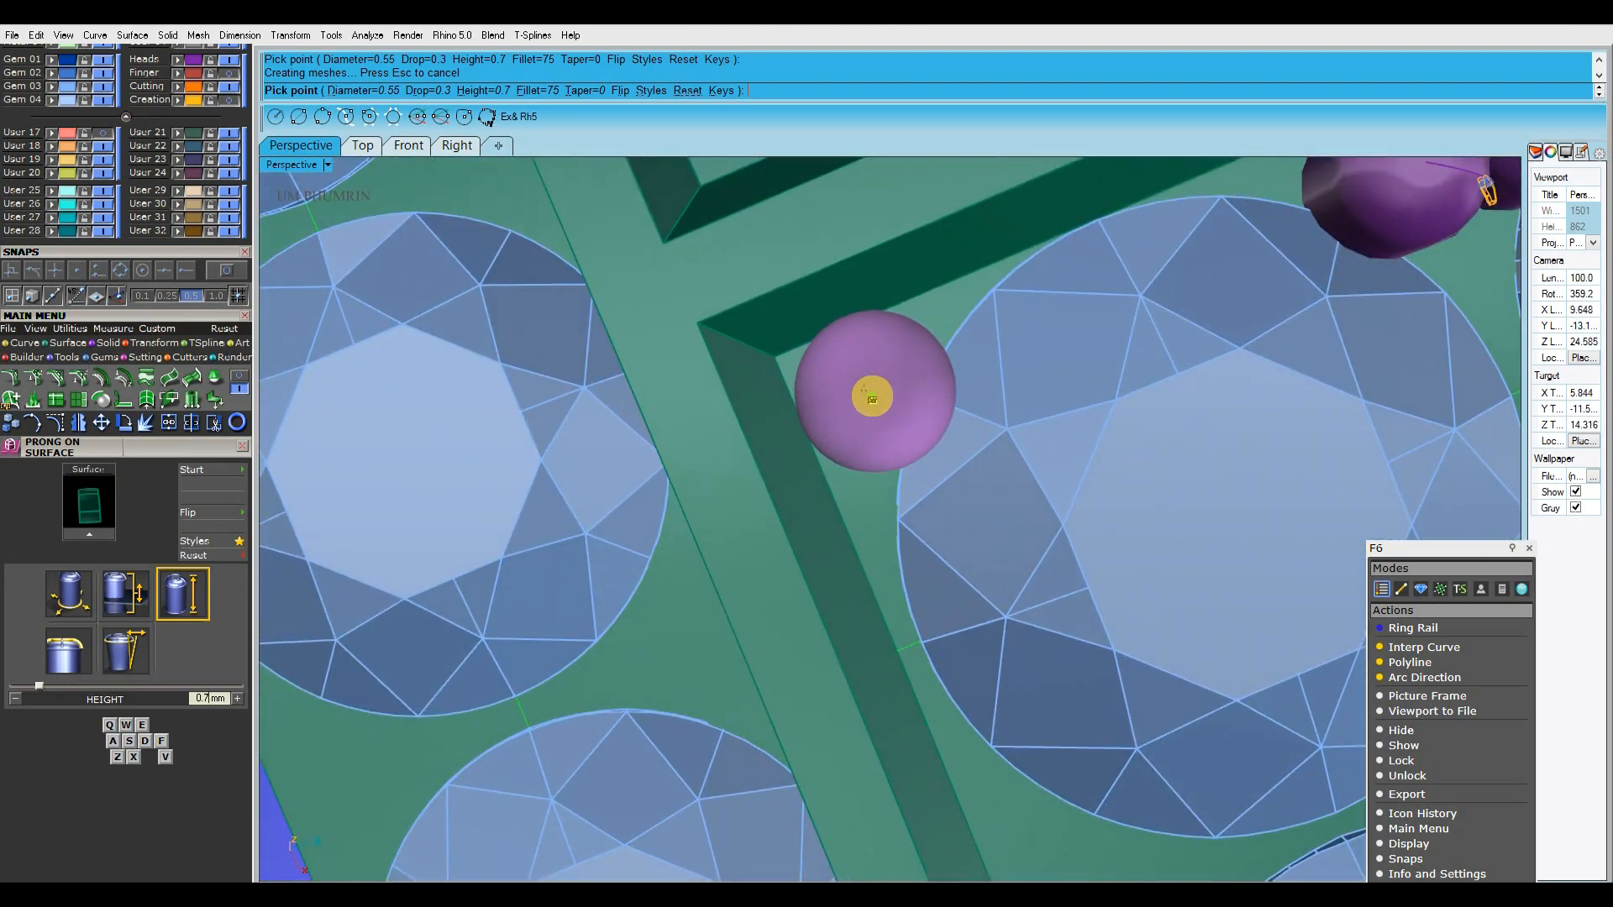
click(871, 400)
Place two prongs between the gem rows along the recess's end wall away from the gem-set band
scroll(871, 401, down, 5)
right_drag(943, 464, 848, 410)
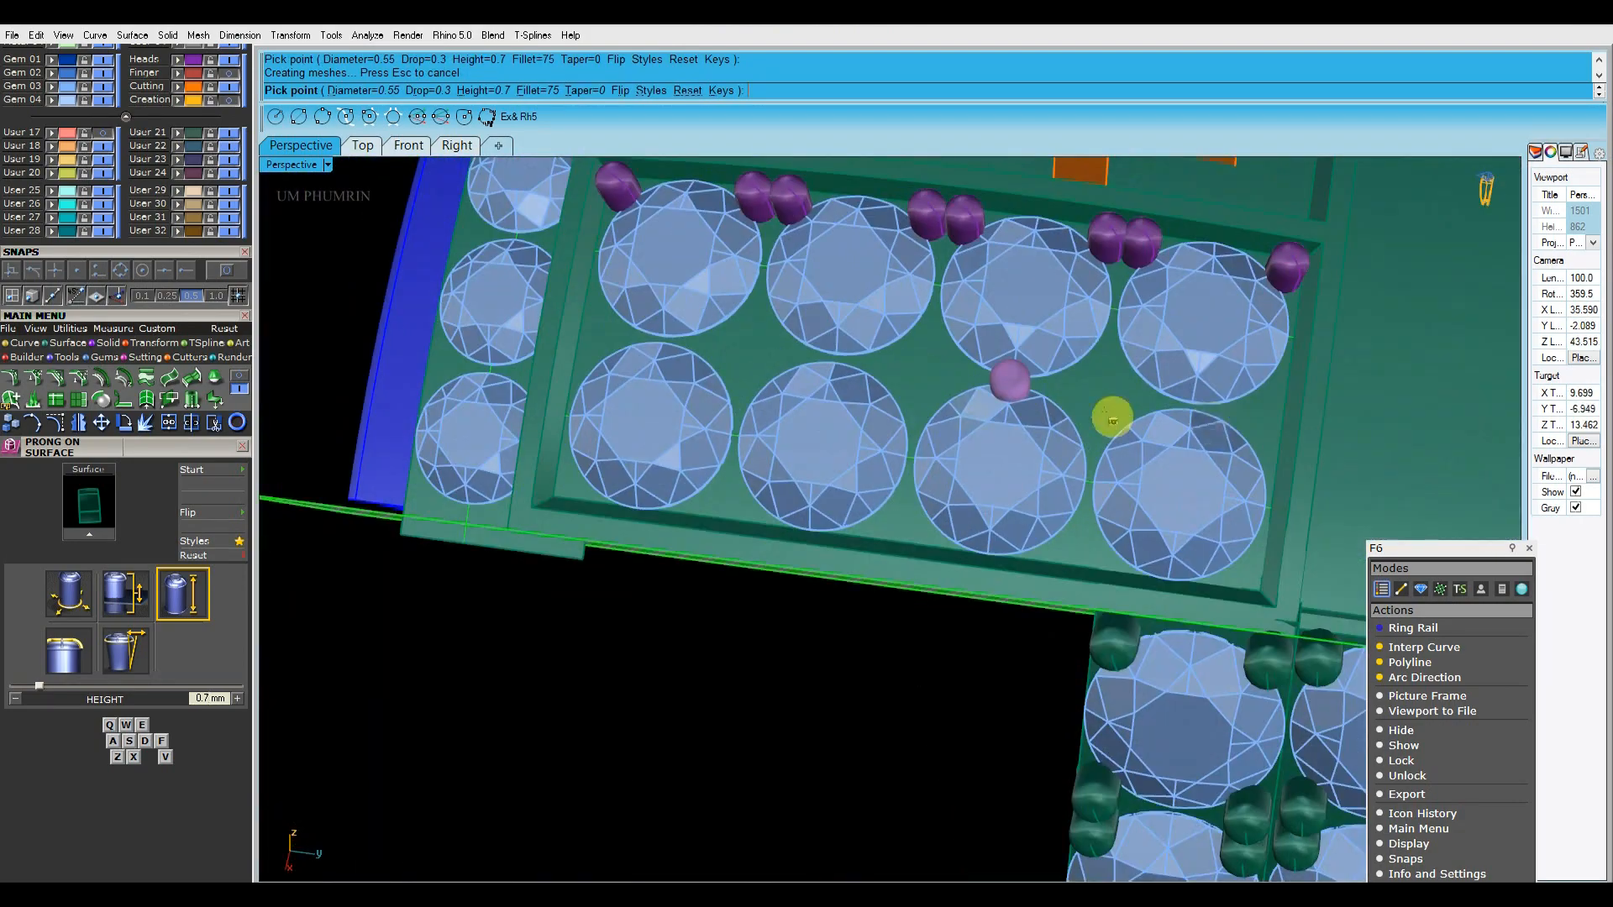
shift+right_drag(1206, 425, 872, 369)
right_drag(872, 370, 866, 393)
scroll(865, 393, up, 8)
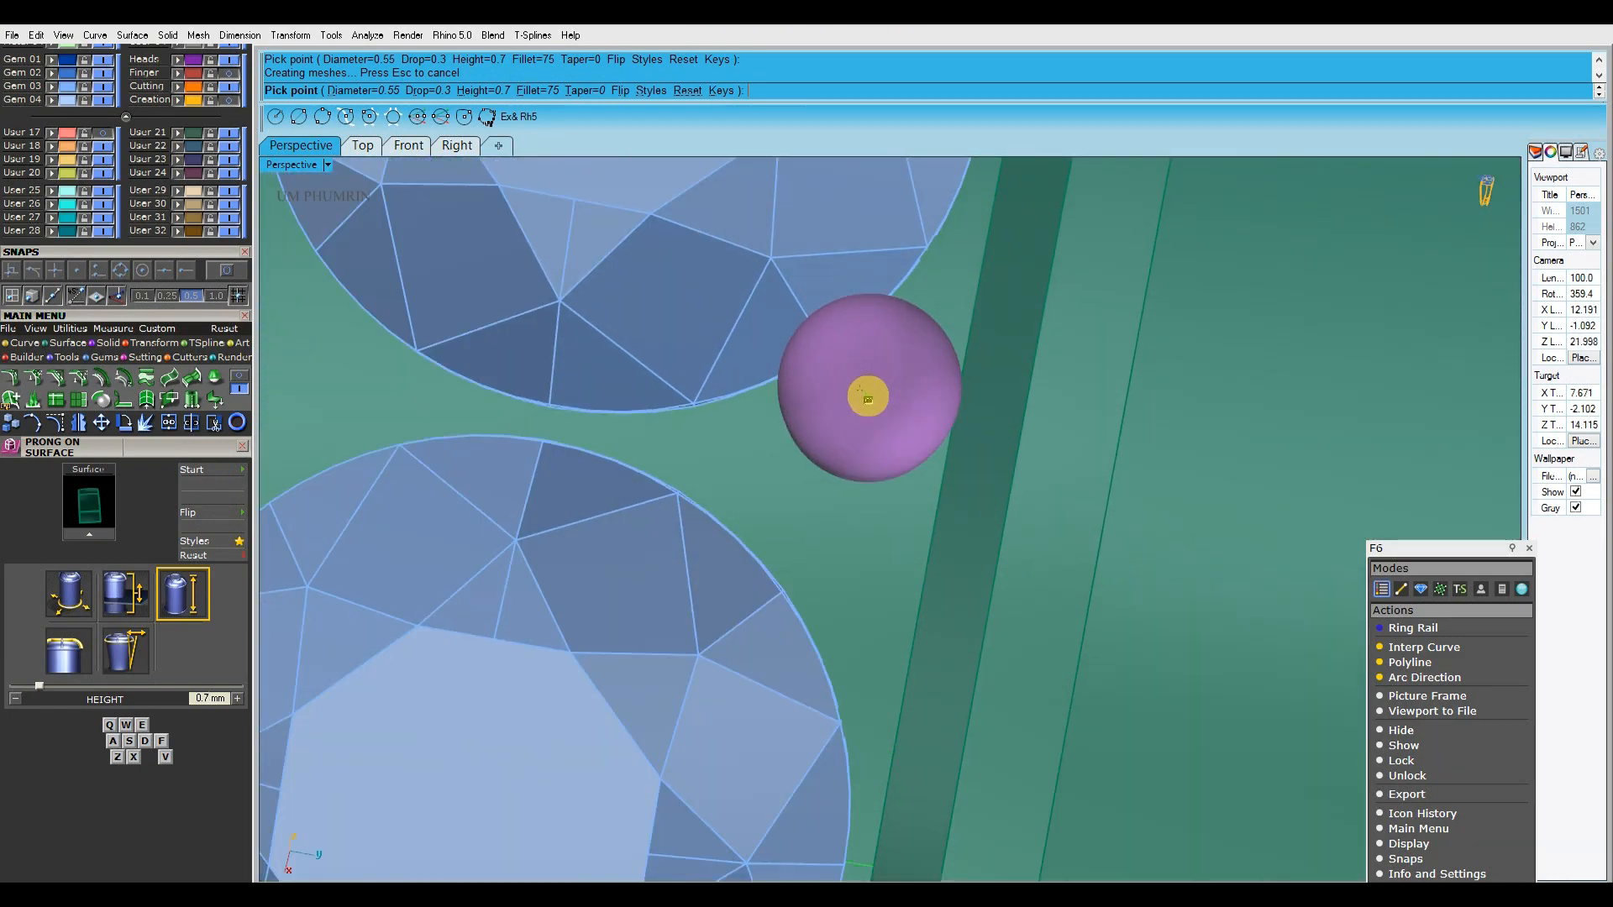
shift+right_drag(853, 504, 834, 421)
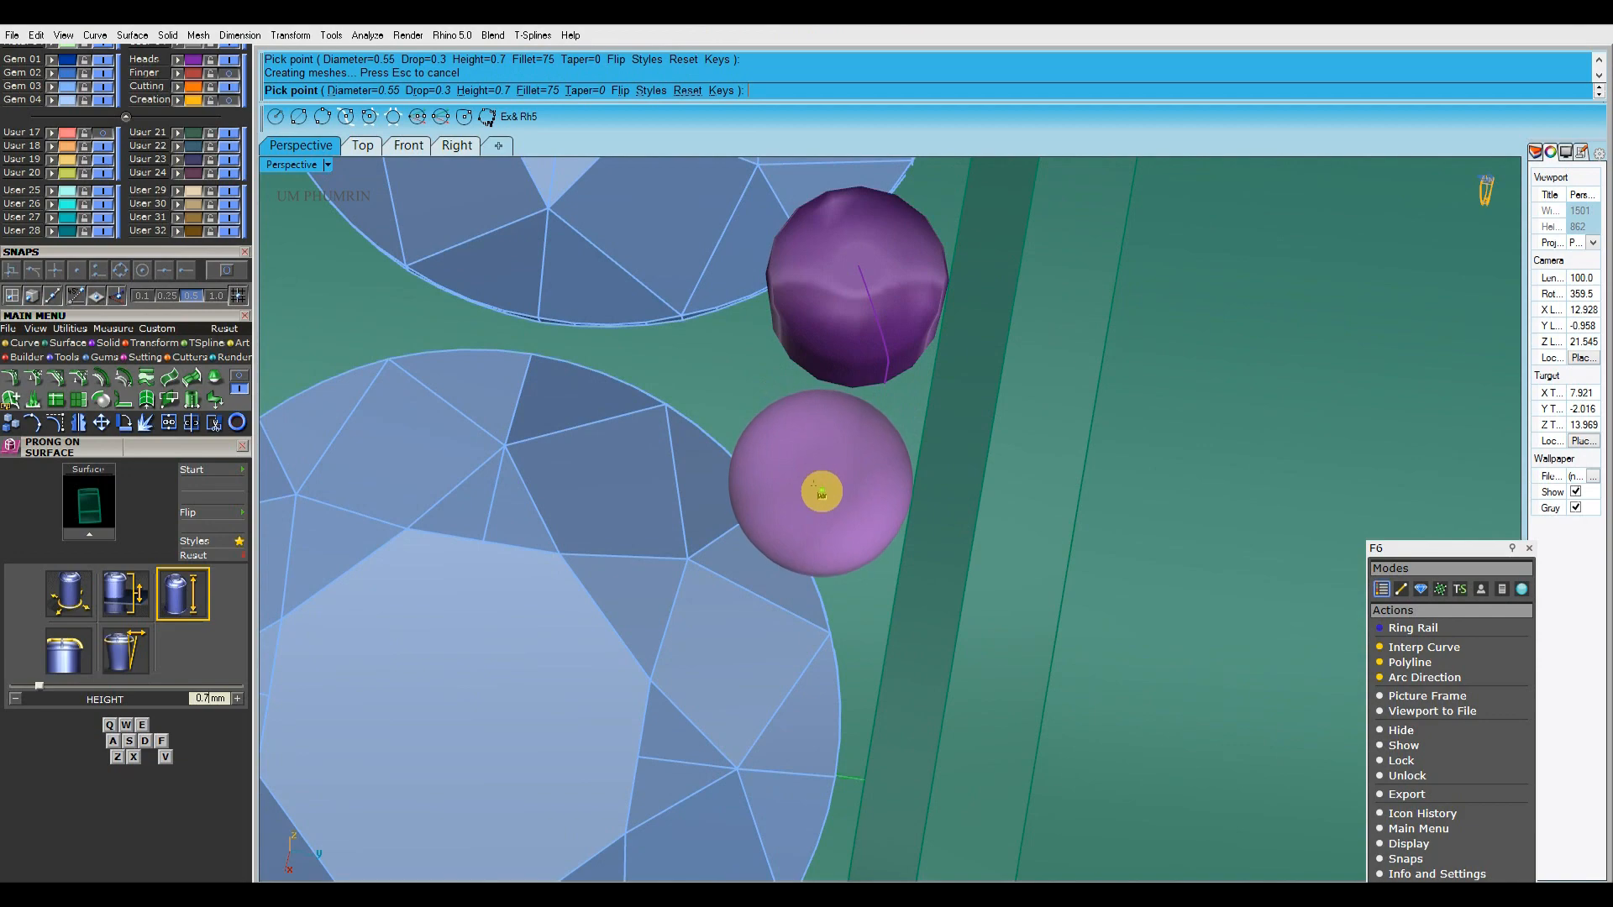
click(821, 493)
Place a prong at the recess's lower corner away from the gem-set band, and a pair in the adjacent lower gap
scroll(821, 493, down, 7)
right_drag(850, 546, 853, 490)
scroll(851, 496, up, 7)
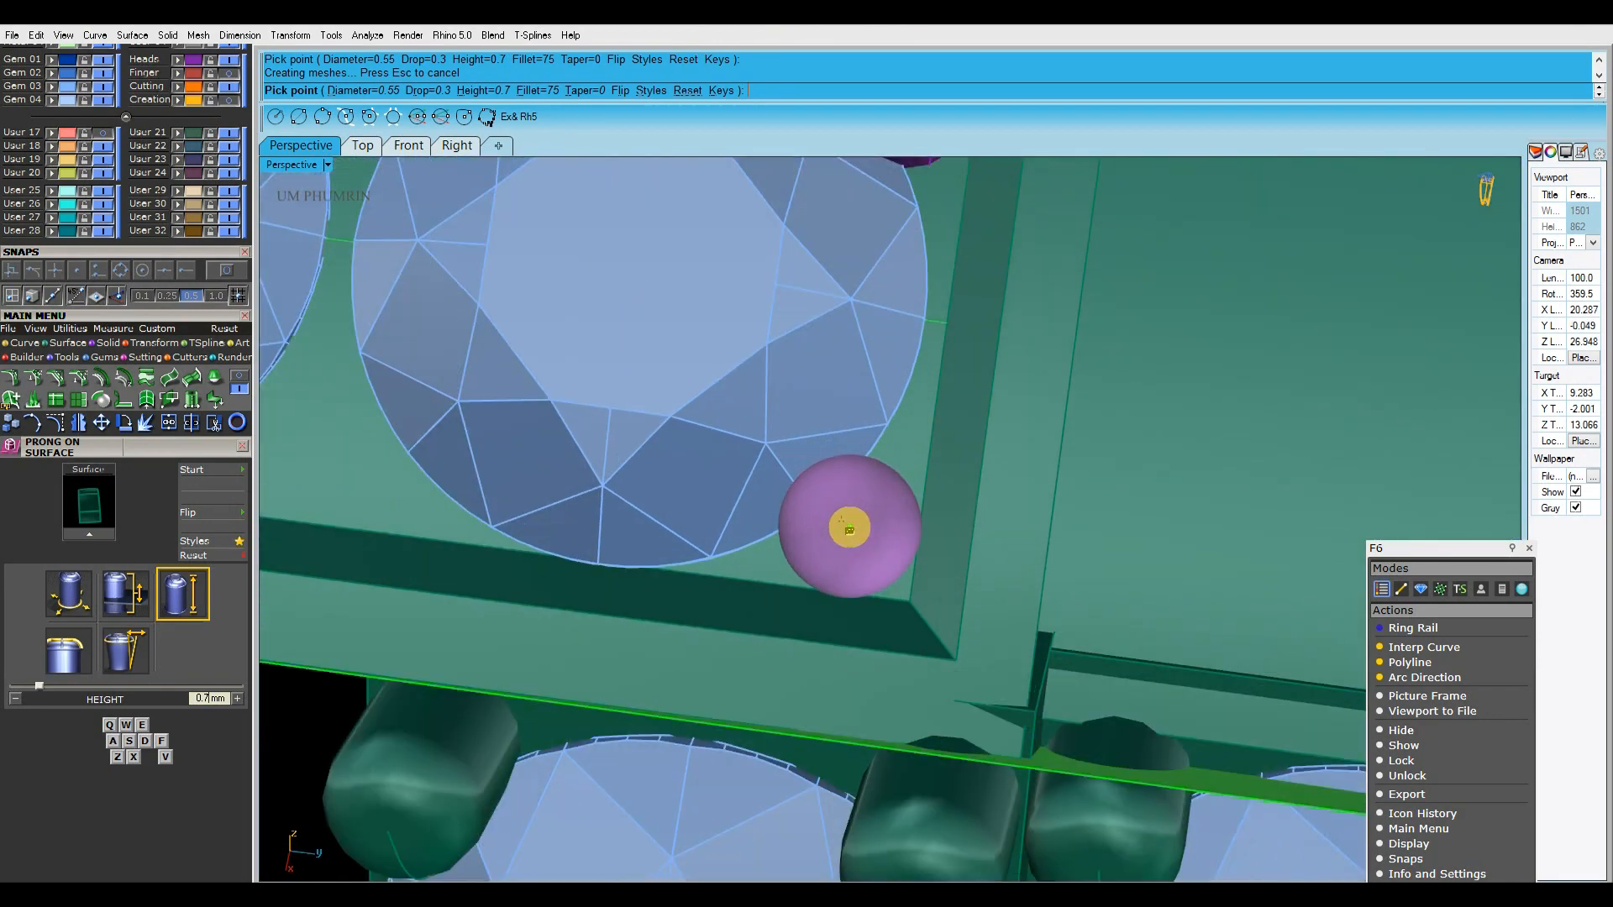
click(849, 528)
scroll(851, 526, down, 11)
shift+right_drag(864, 518, 933, 467)
scroll(996, 477, down, 3)
scroll(932, 469, up, 10)
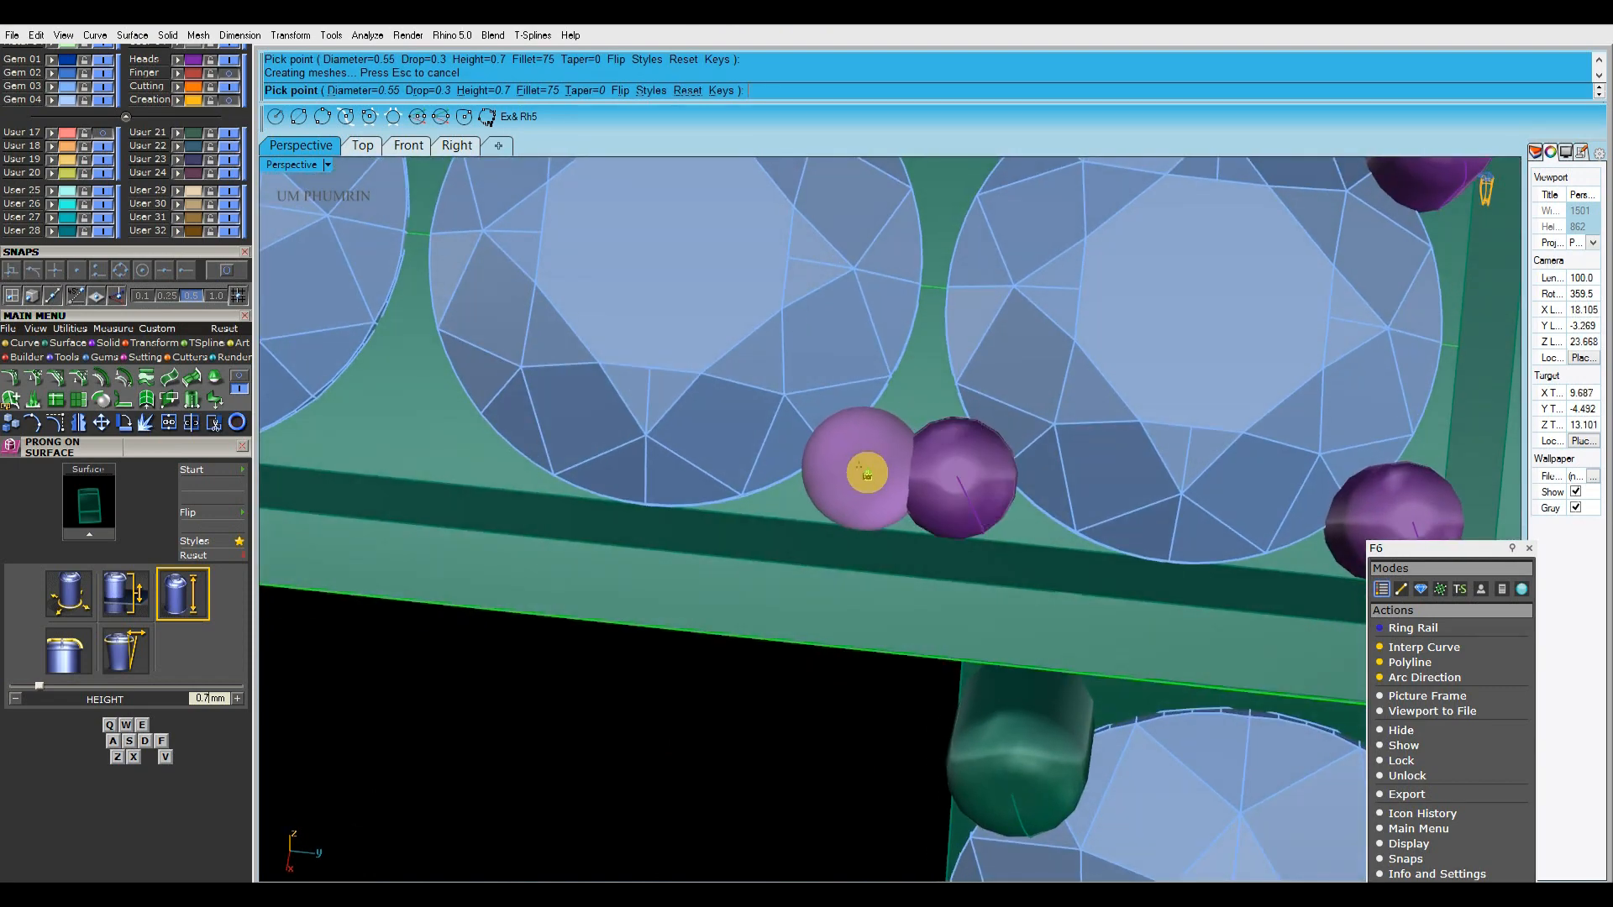
Place a pair of prongs between the two middle gems along the recess's lower edge
scroll(873, 473, down, 4)
right_drag(882, 471, 979, 450)
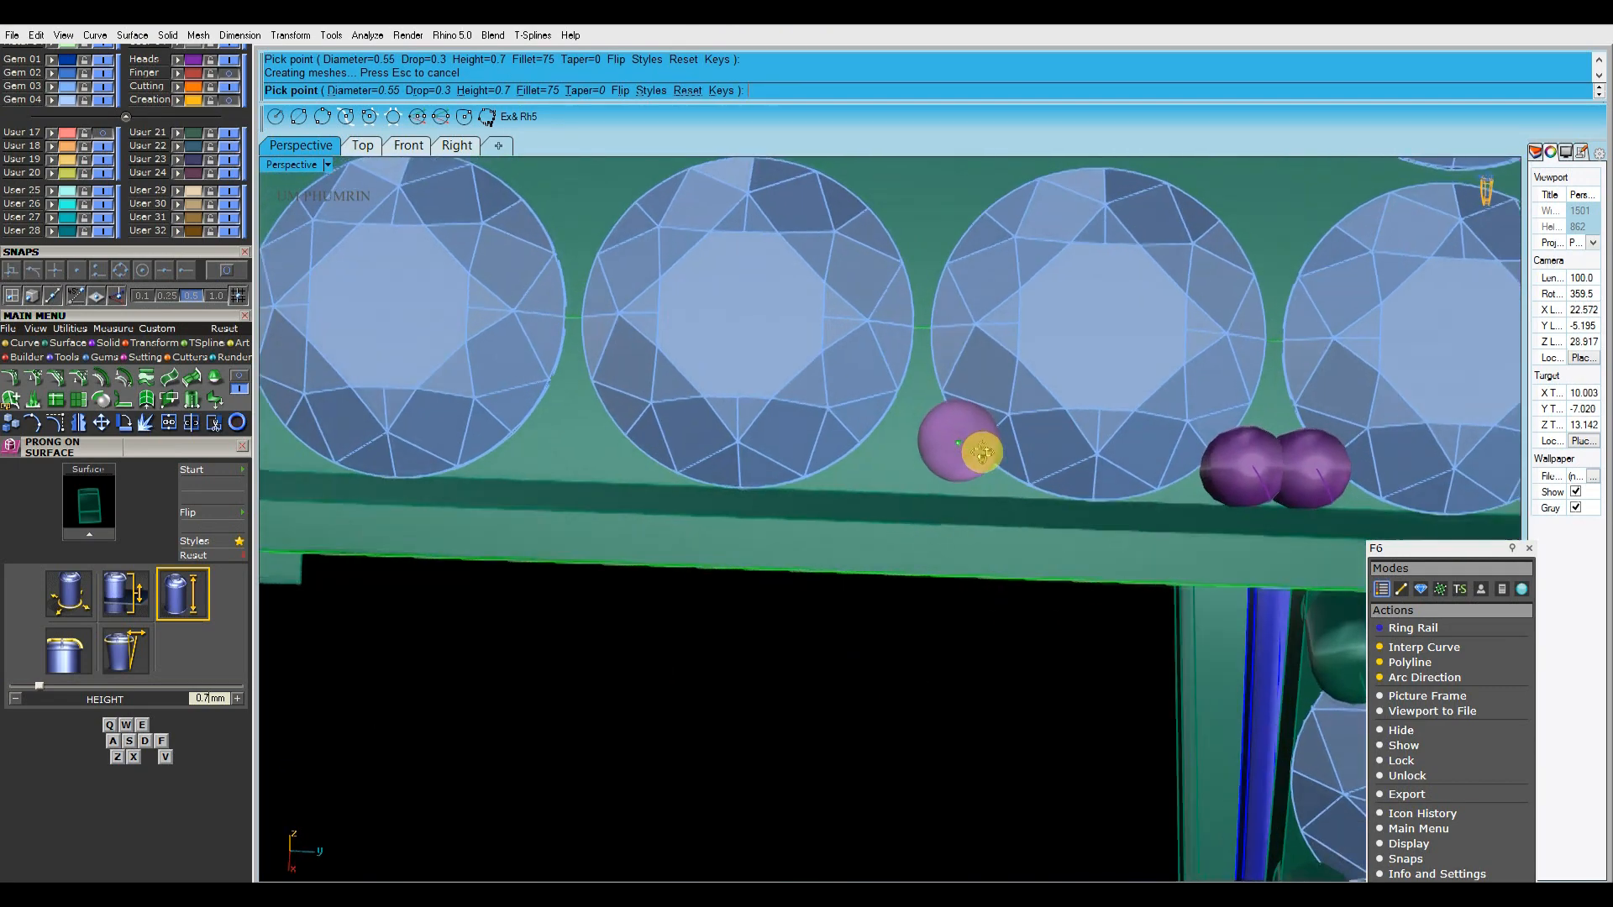
scroll(958, 453, up, 6)
click(1529, 547)
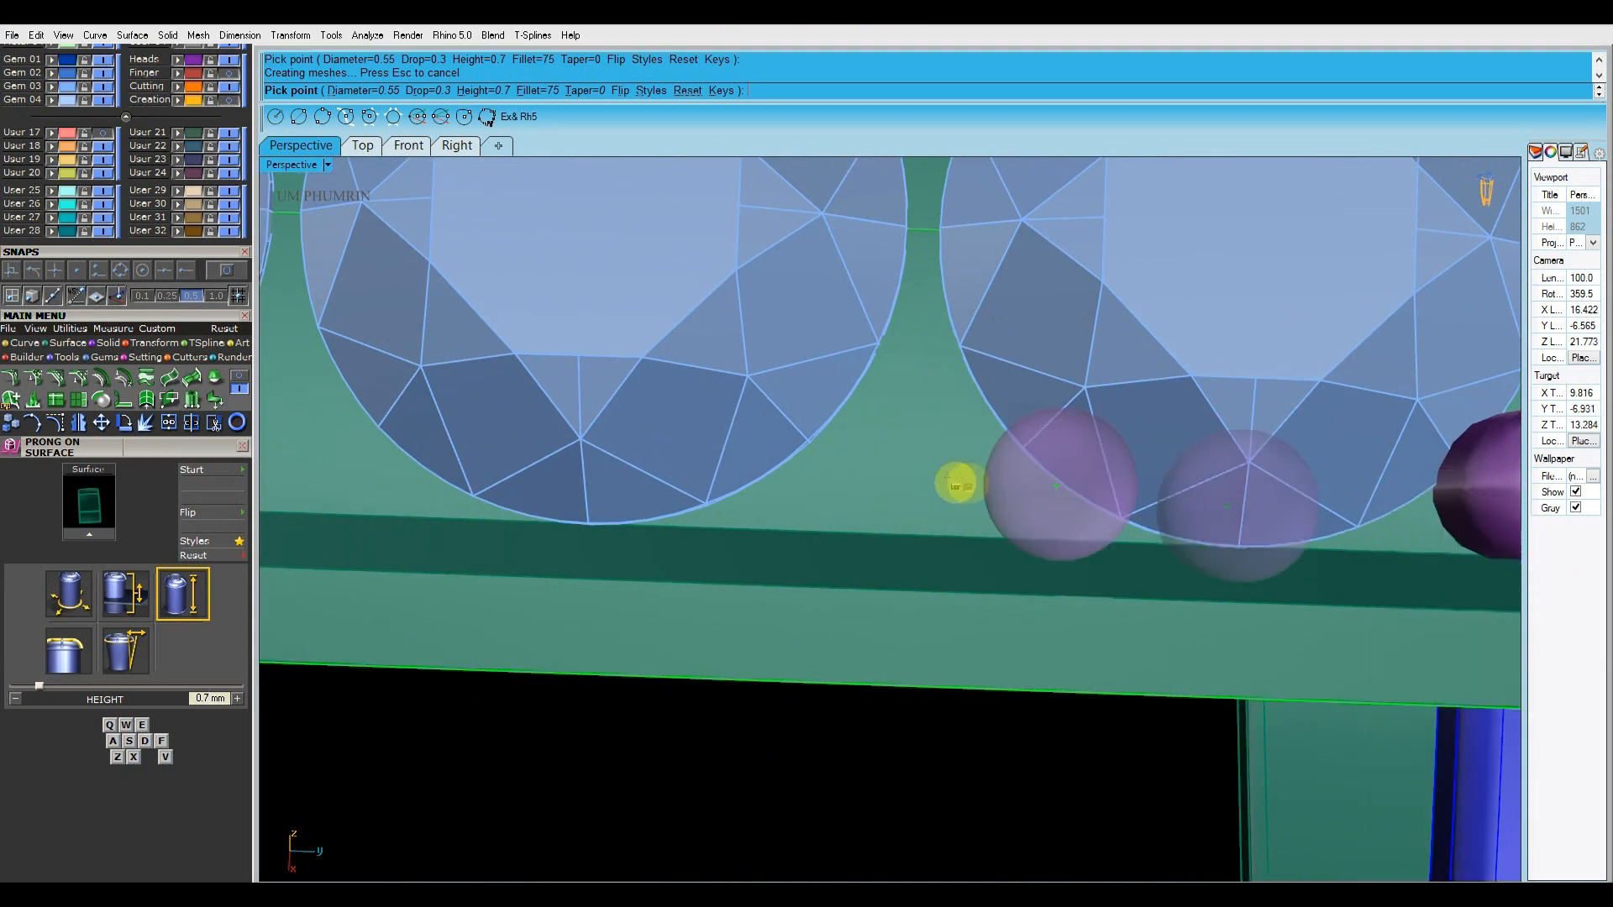
mouse_move(919, 466)
shift+right_down()
mouse_move(935, 469)
mouse_move(906, 463)
shift+right_up()
click(974, 471)
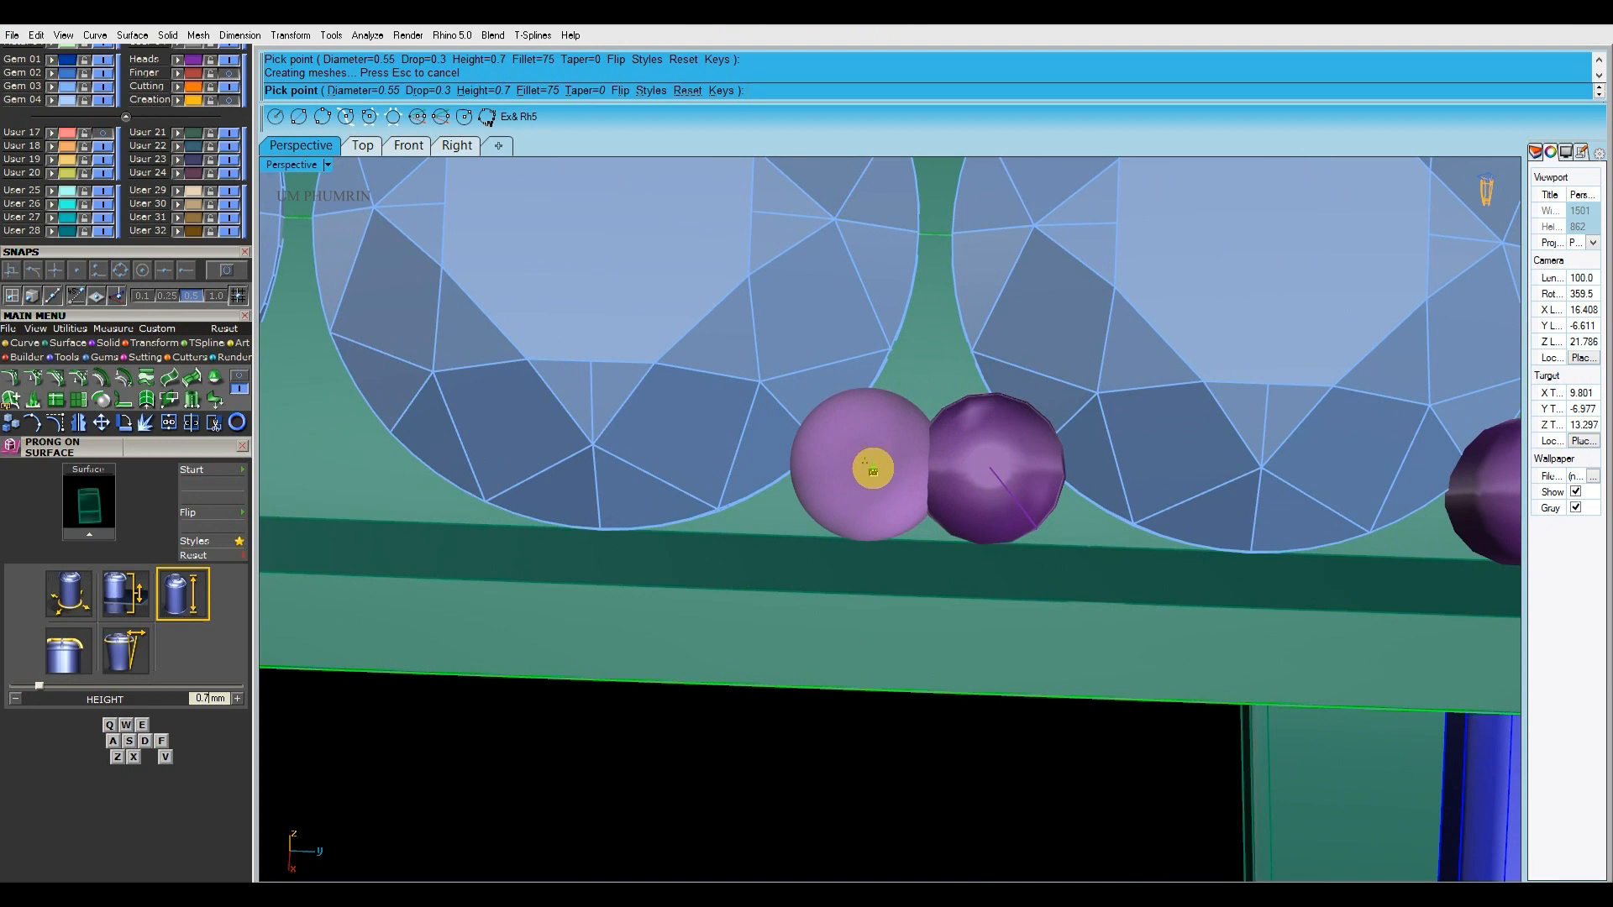
click(872, 469)
Place a prong pair in the lower edge's last gap, beside the gem nearest the gem-set band
scroll(874, 470, down, 6)
shift+right_drag(707, 463, 992, 477)
scroll(981, 481, up, 4)
scroll(991, 478, up, 4)
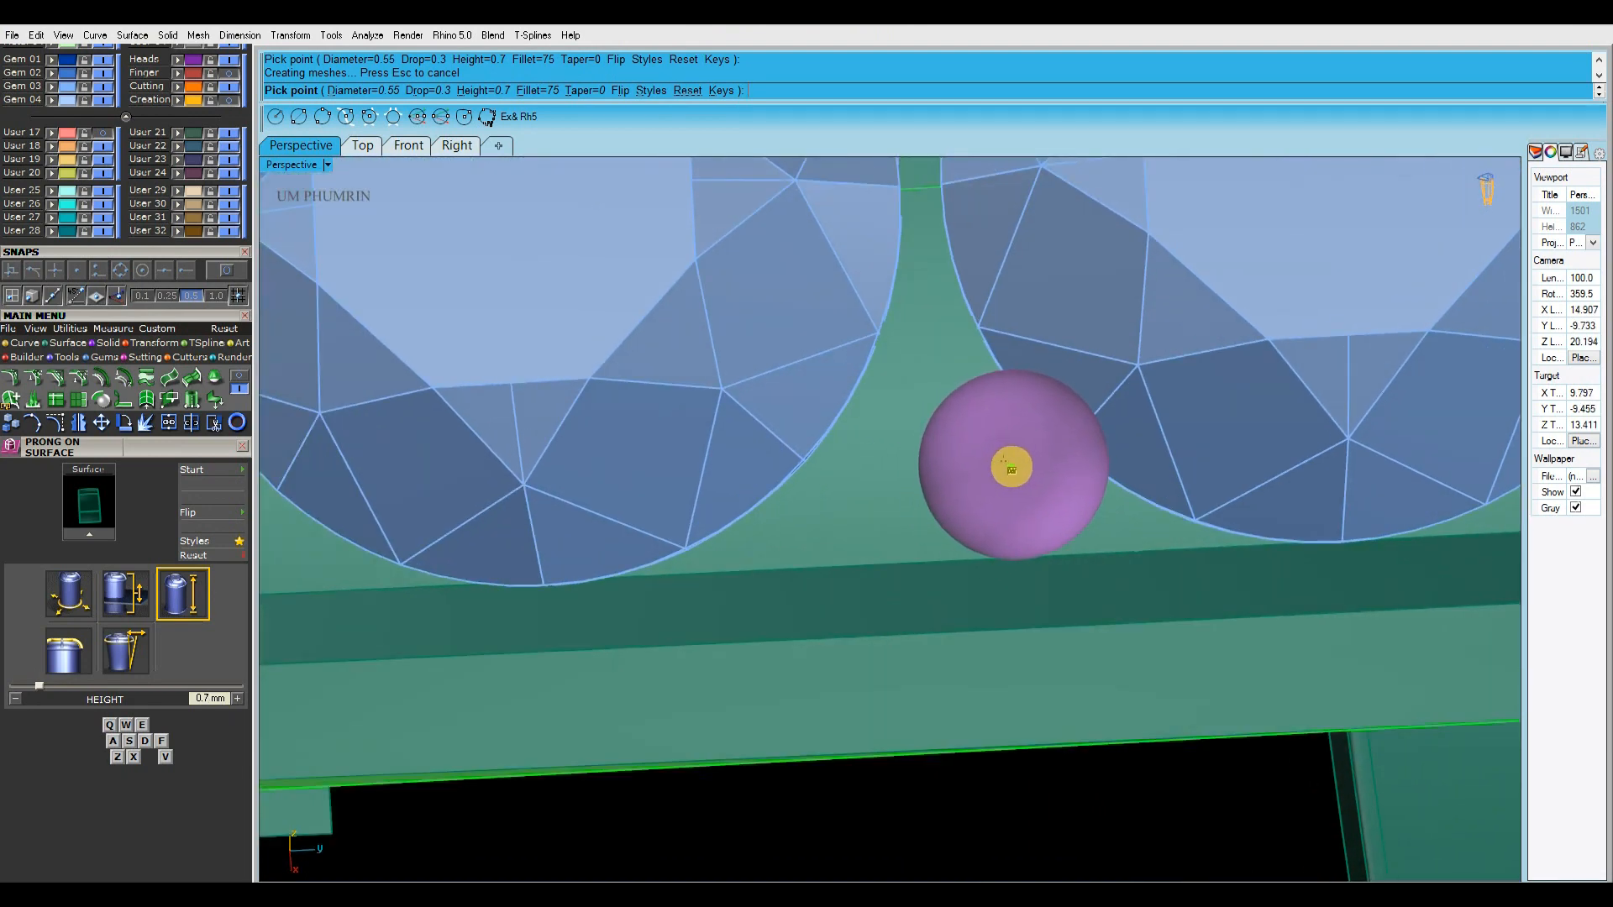
shift+right_drag(903, 477, 917, 470)
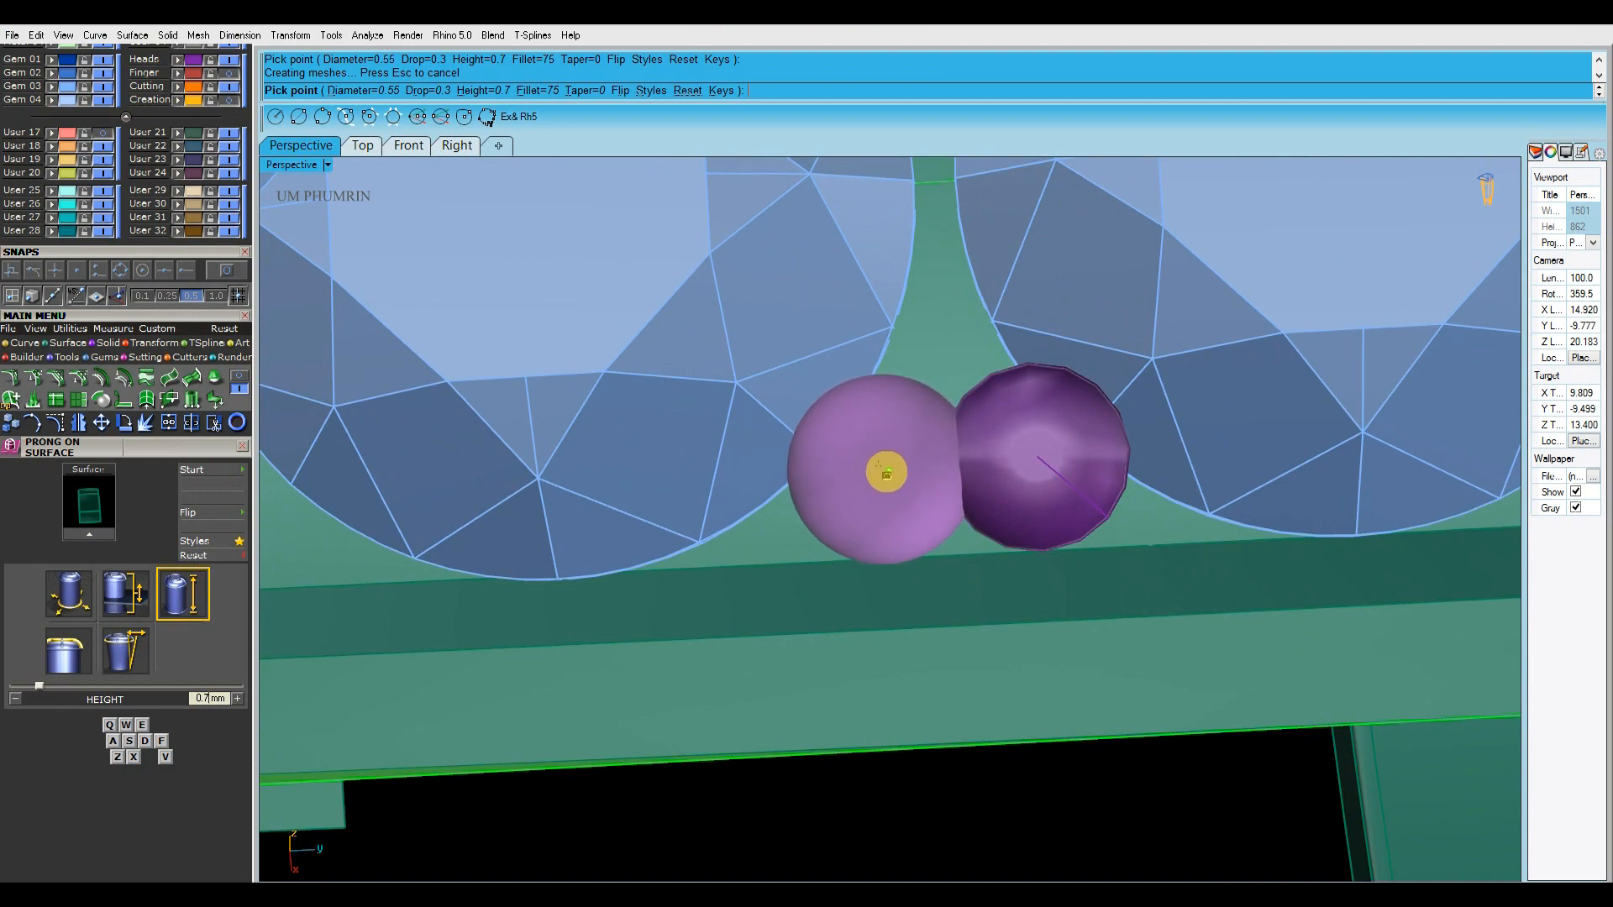
Place a single prong at the recess's lower corner next to the gem-set band
scroll(889, 470, down, 6)
shift+right_drag(672, 480, 1029, 475)
scroll(908, 481, up, 5)
right_drag(888, 482, 842, 729)
click(853, 470)
Place two prongs between the gem rows along the recess wall next to the gem-set band
scroll(855, 472, down, 6)
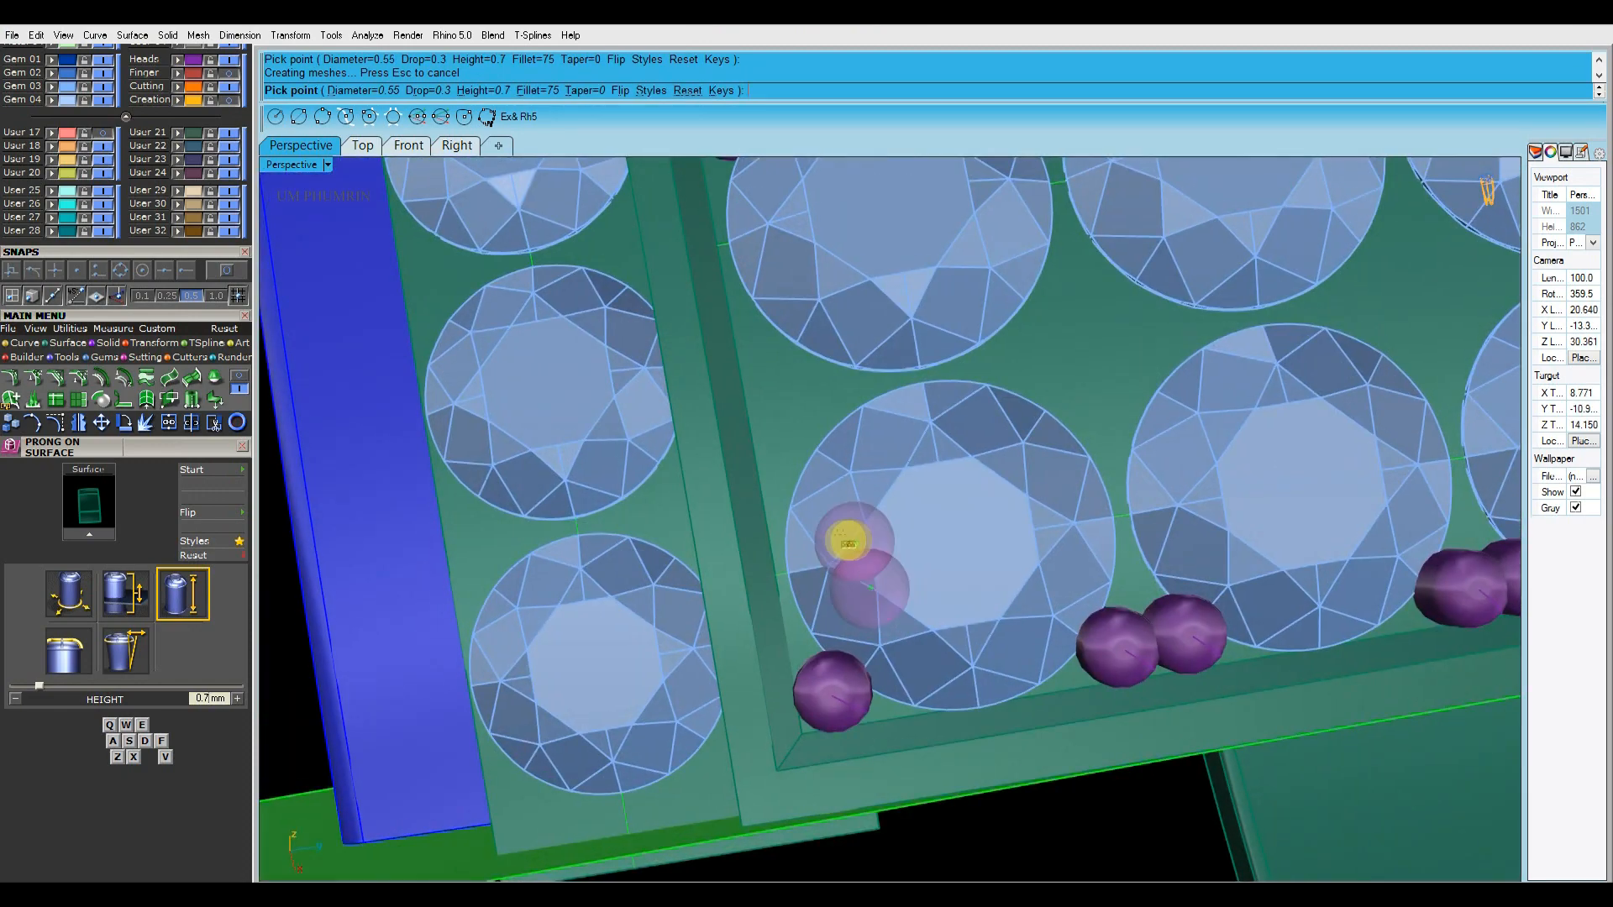
scroll(798, 370, up, 3)
right_drag(871, 500, 920, 488)
scroll(924, 493, up, 3)
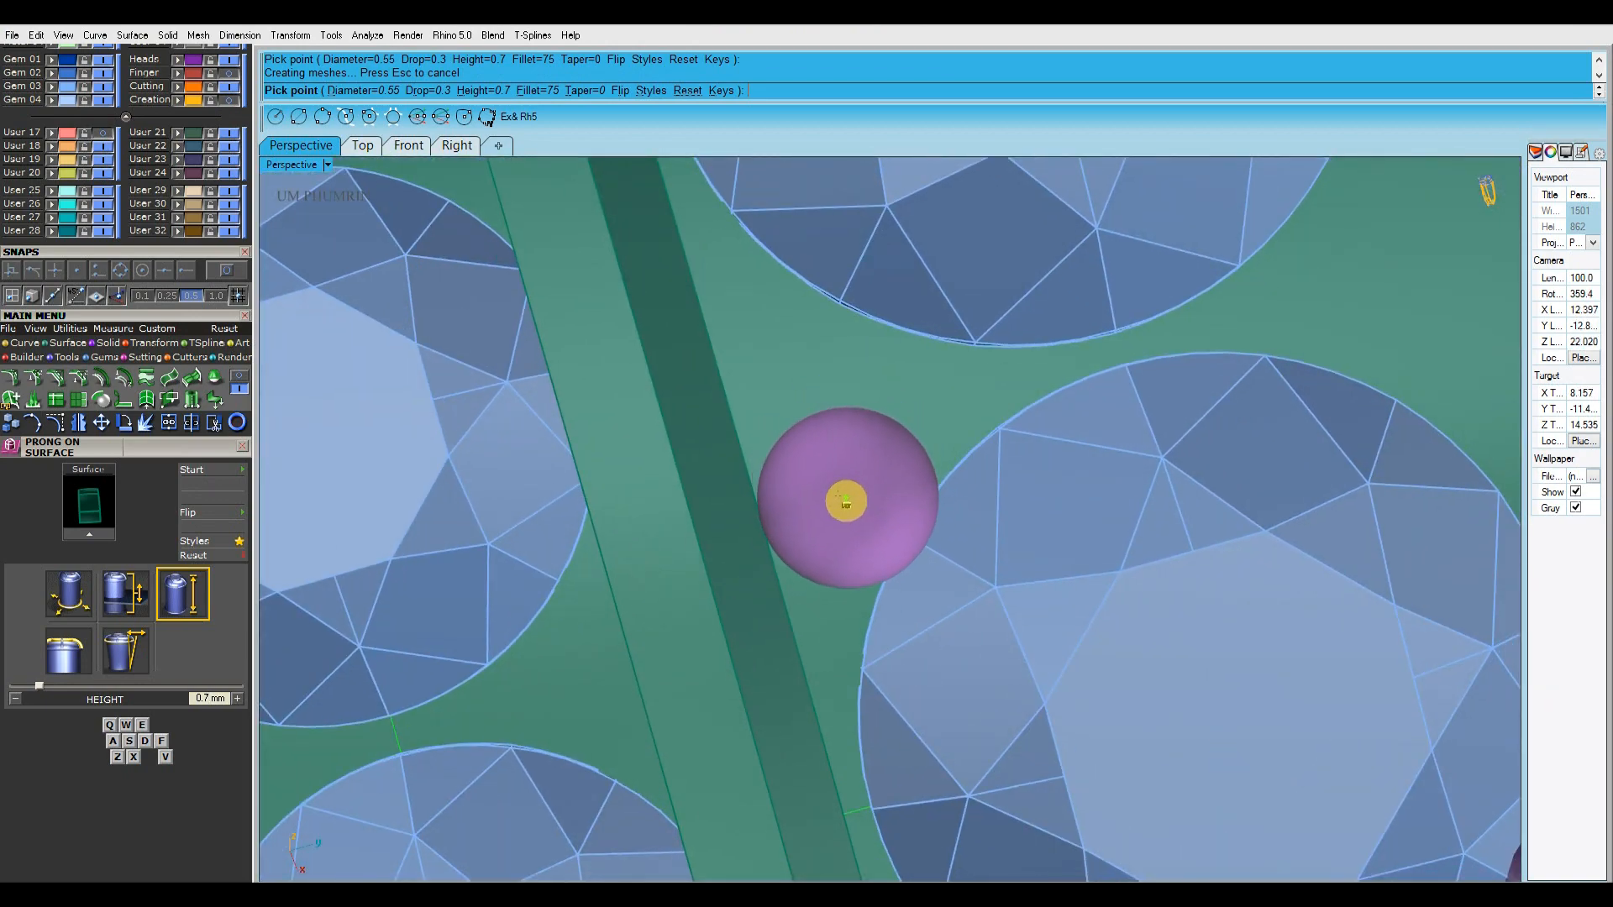
shift+right_drag(833, 420, 823, 440)
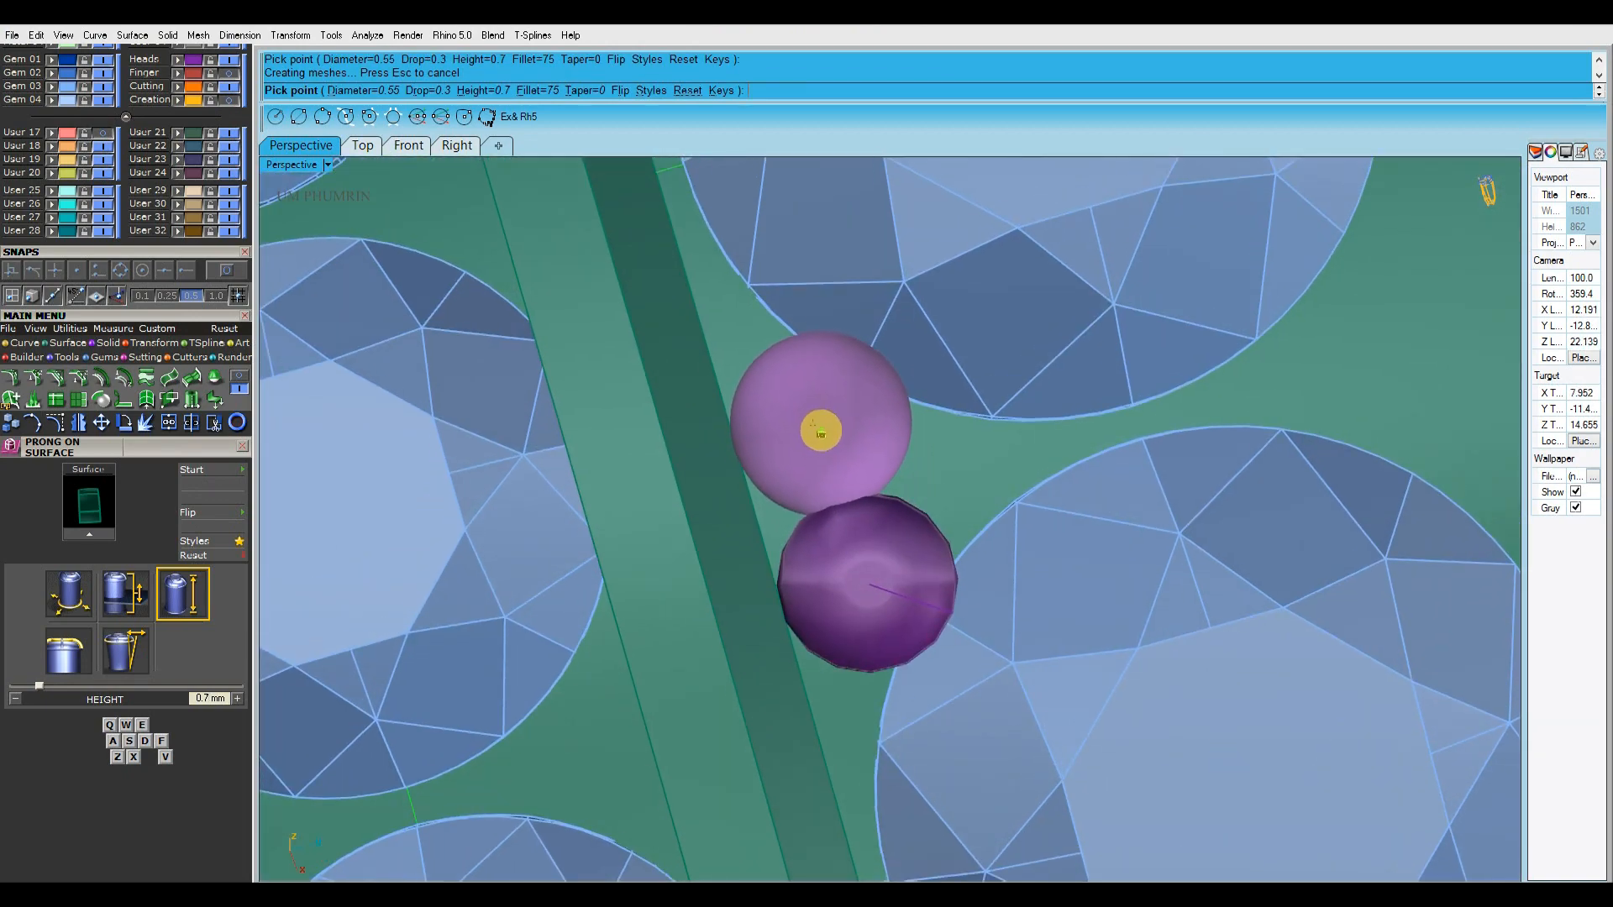
click(818, 426)
Fill the four-gem gap nearest the gem-set band with one prong per gem and a fifth in the centre
scroll(818, 426, down, 5)
right_drag(1109, 460, 1042, 462)
shift+right_drag(1042, 462, 942, 412)
scroll(844, 427, up, 5)
click(828, 421)
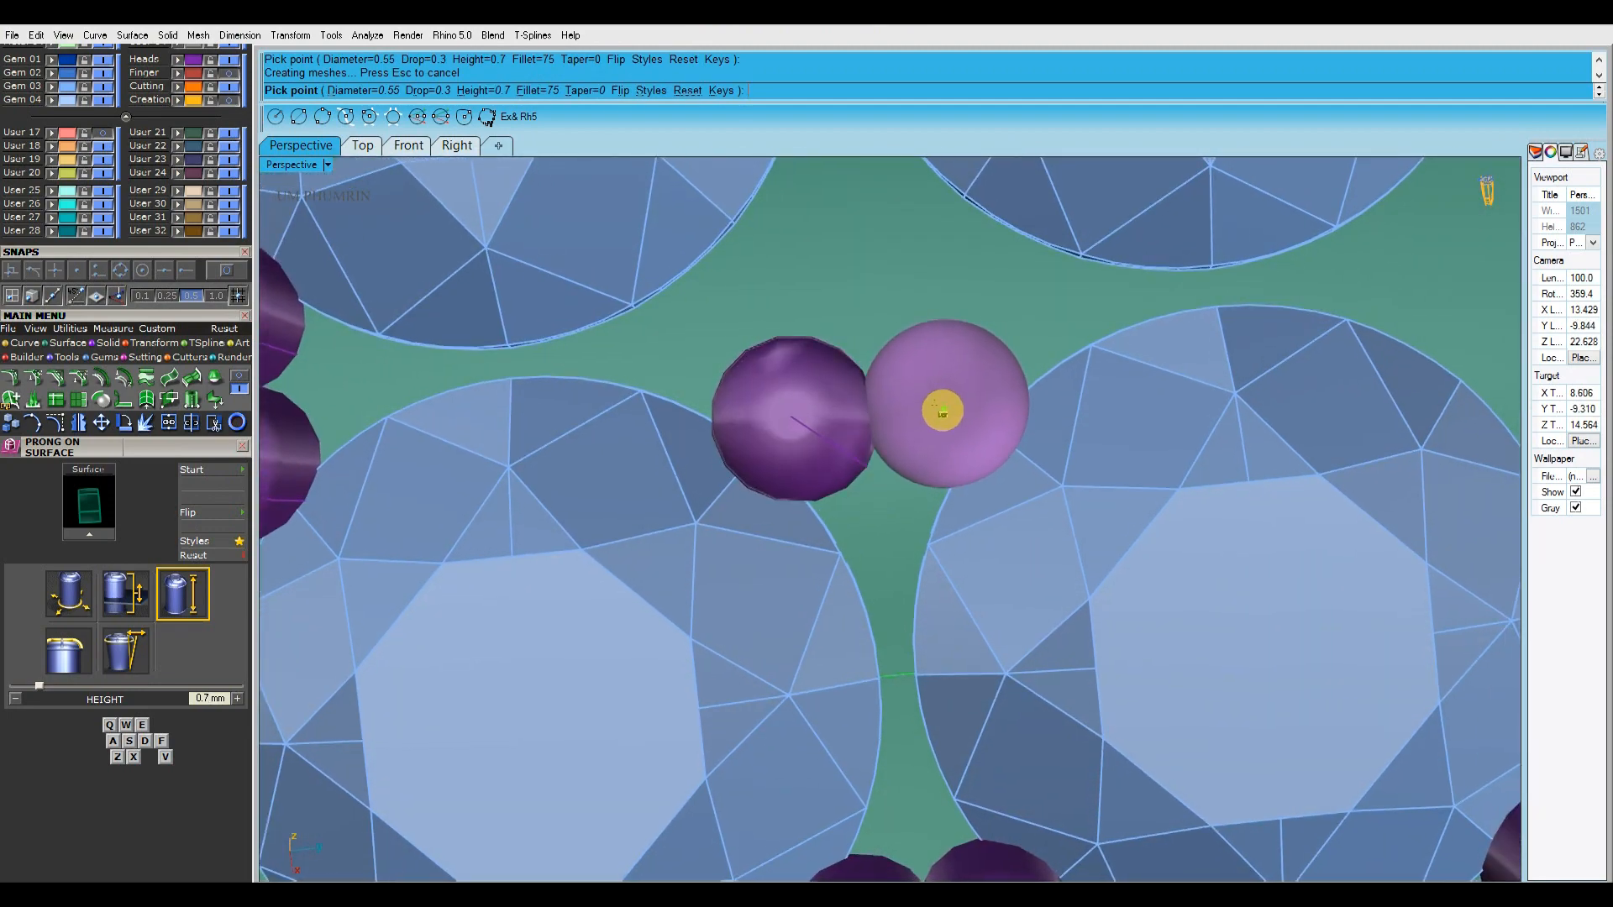
click(942, 413)
shift+right_drag(869, 332, 1000, 458)
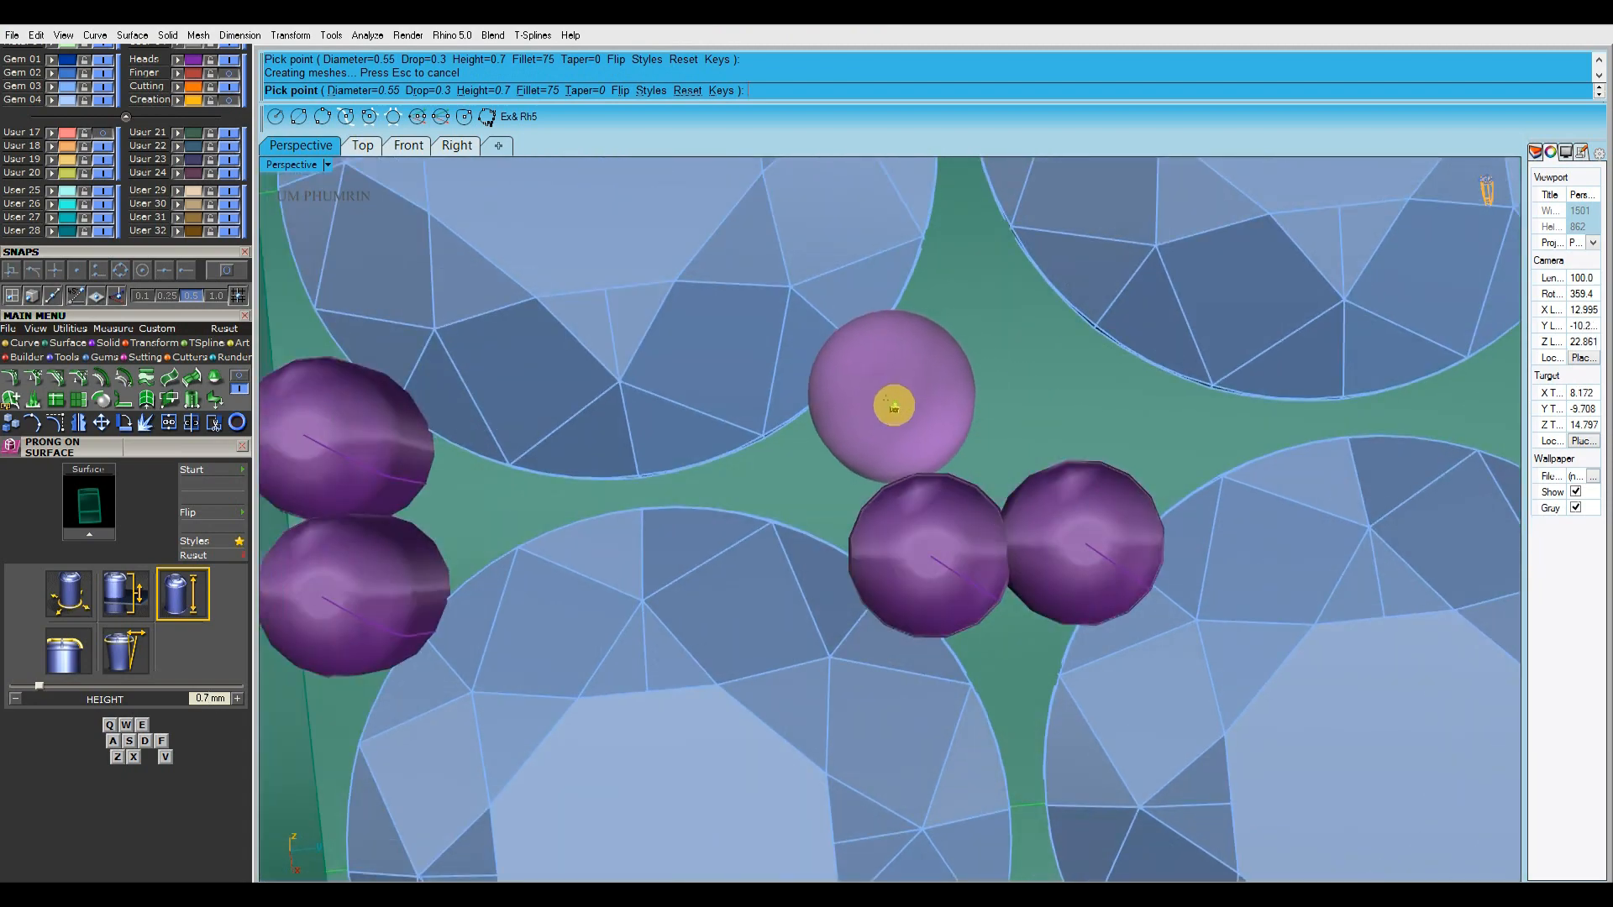
shift+right_drag(888, 391, 889, 409)
click(885, 376)
shift+right_drag(999, 366, 944, 377)
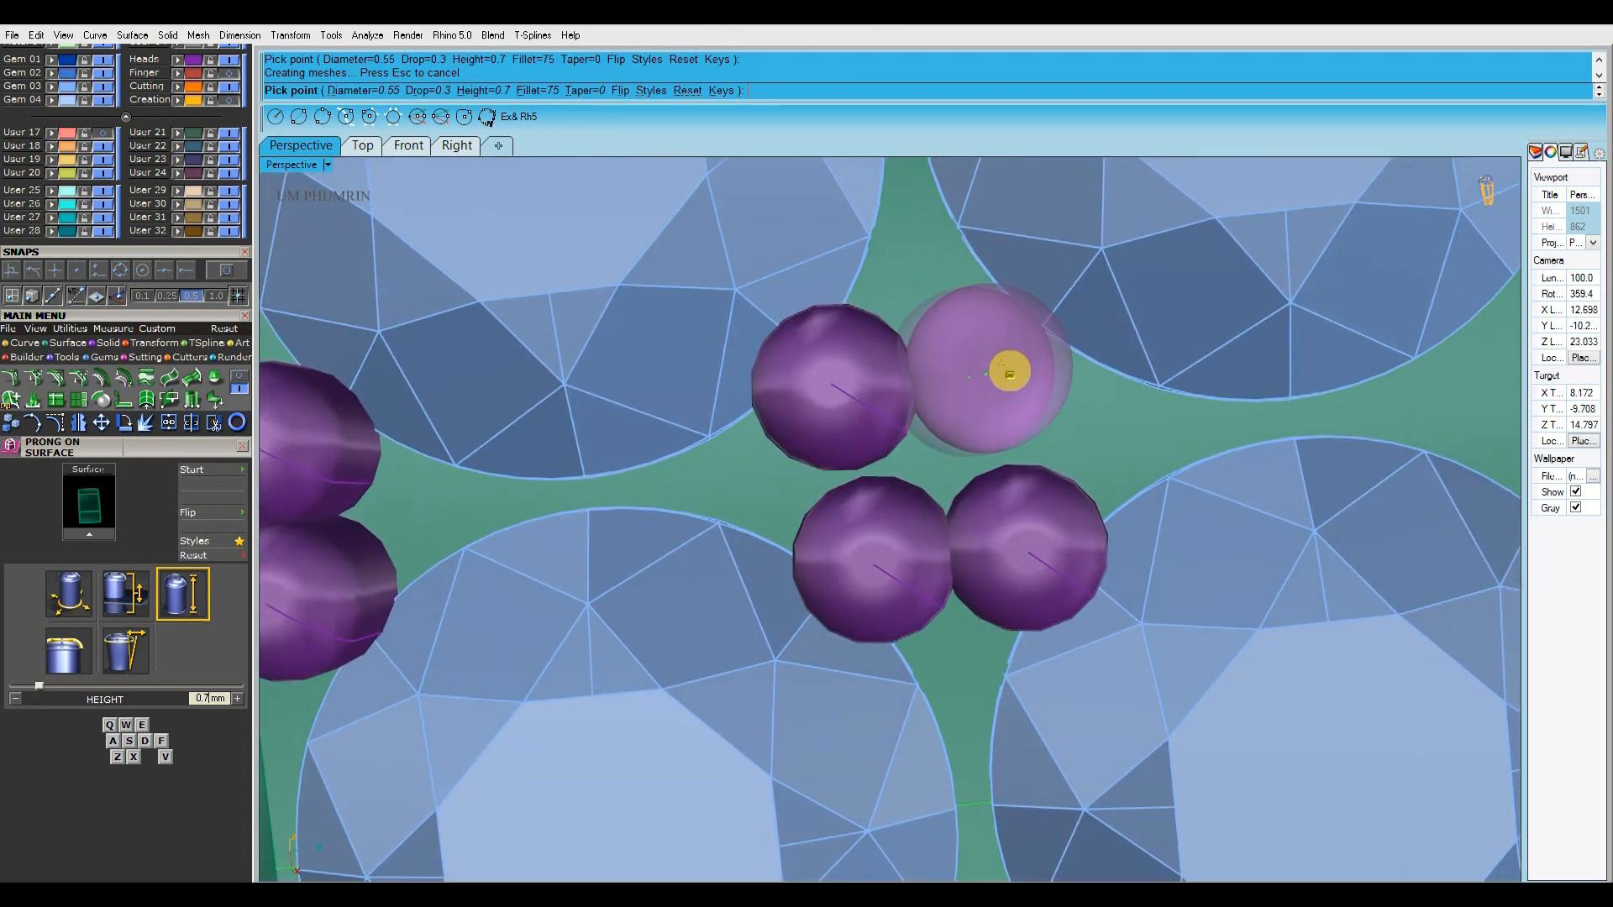
click(938, 442)
Fill the middle four-gem gap between the rows with one prong per gem and a fifth in the centre
scroll(997, 514, down, 10)
shift+right_drag(997, 515, 831, 412)
scroll(892, 406, up, 8)
click(866, 410)
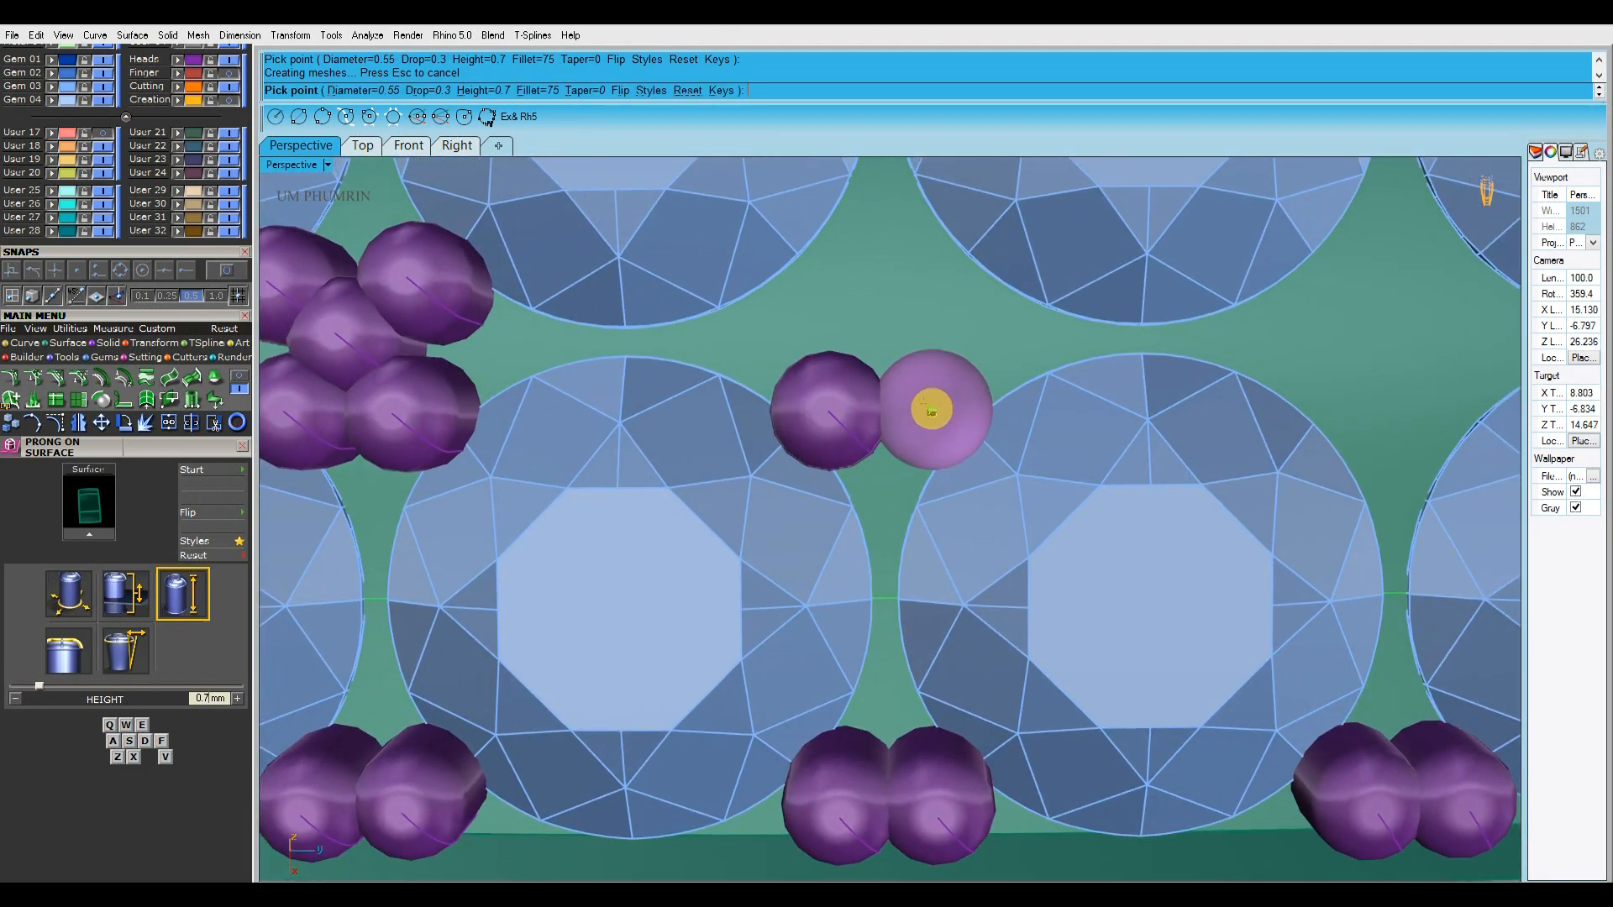
click(936, 408)
shift+right_drag(840, 324, 886, 382)
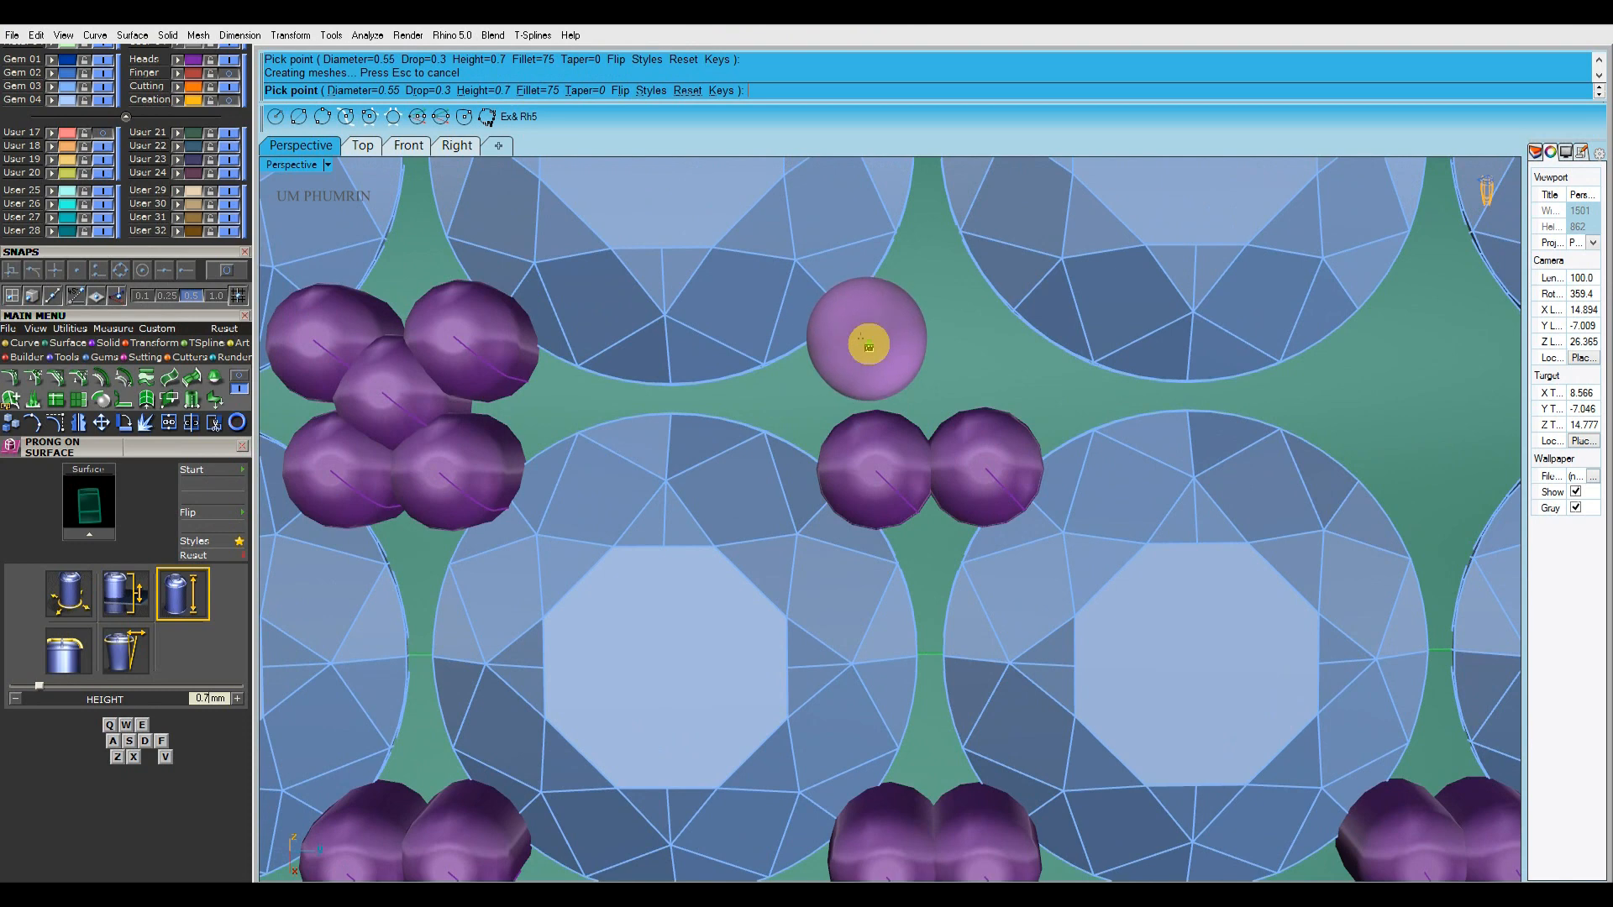
click(919, 407)
Fill the last four-gem gap between the rows with one prong per gem and a fifth in the centre
shift+right_drag(1293, 407, 788, 387)
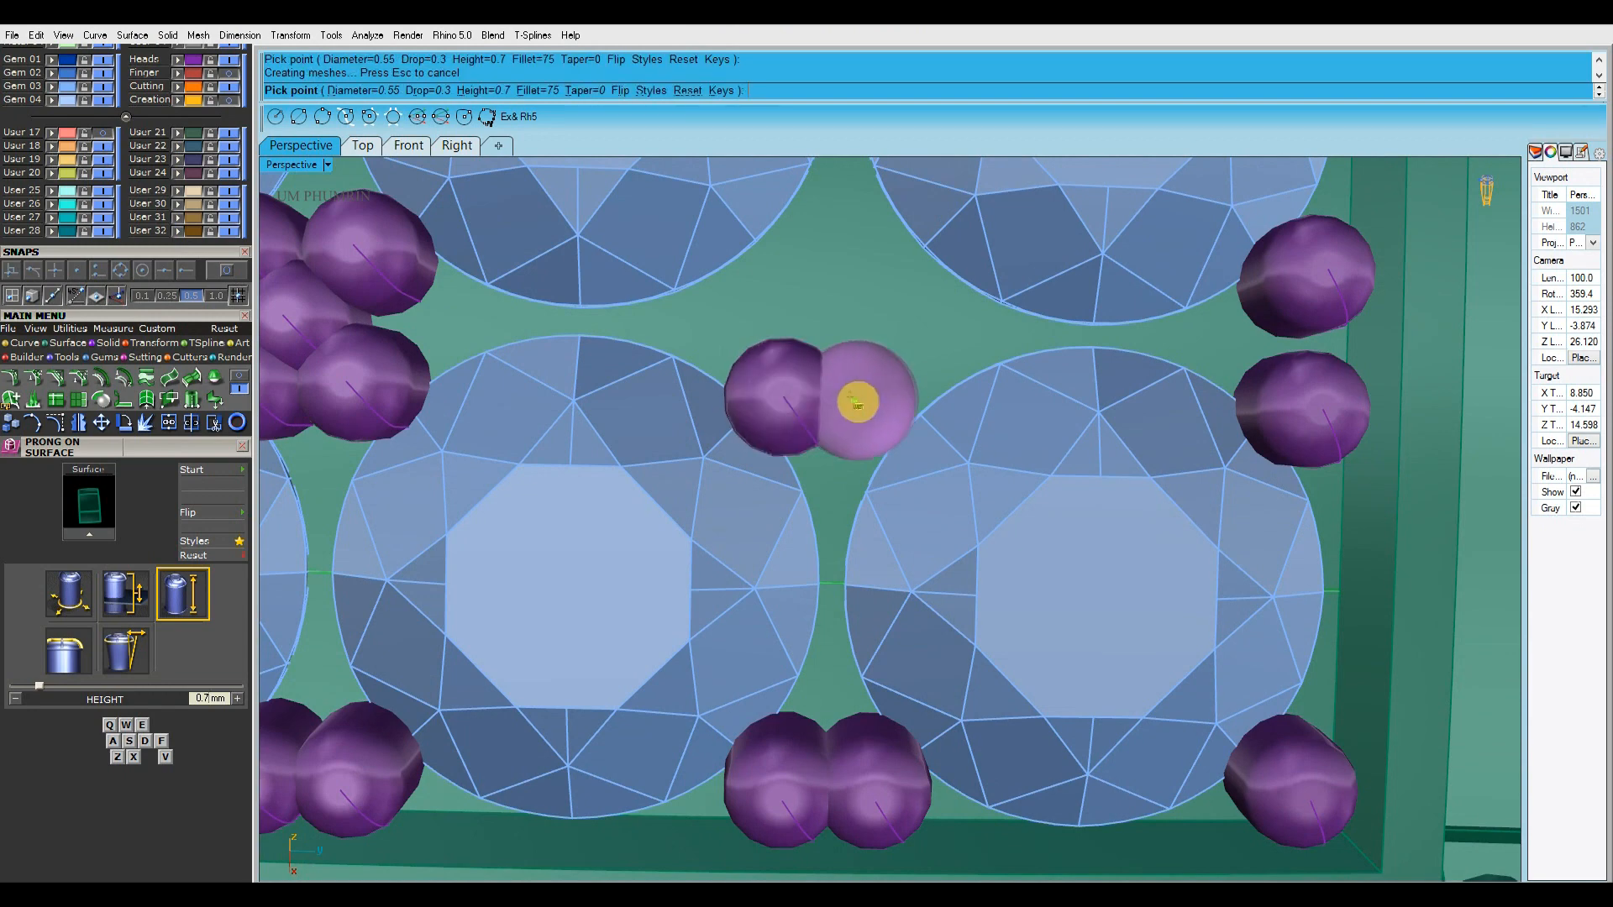
shift+right_drag(887, 403, 904, 449)
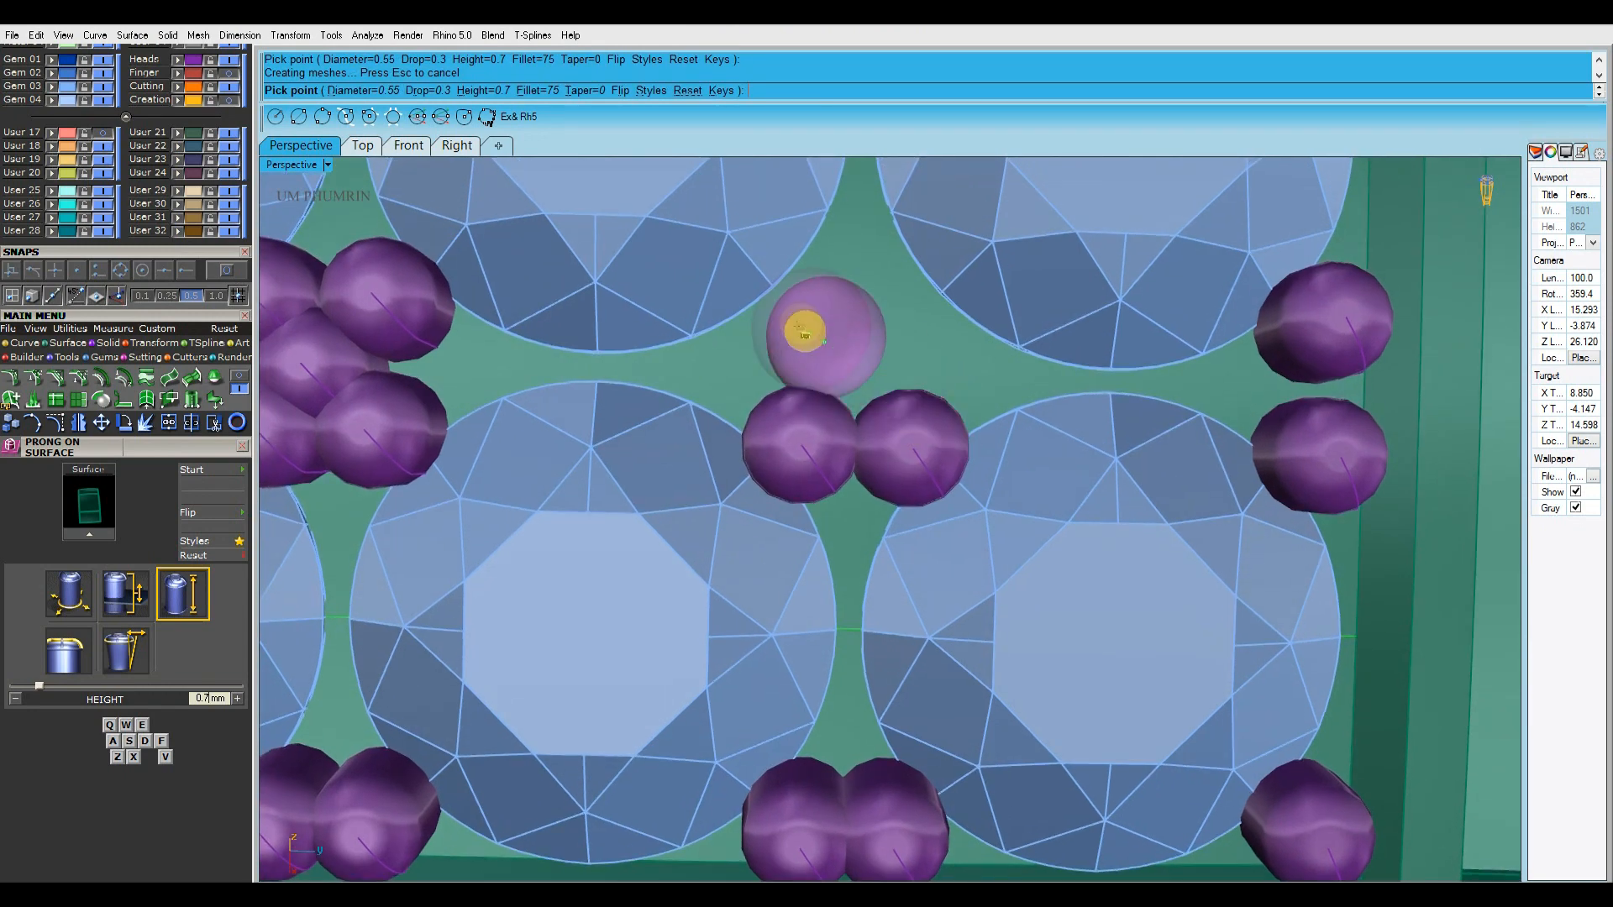
shift+right_drag(795, 325, 801, 333)
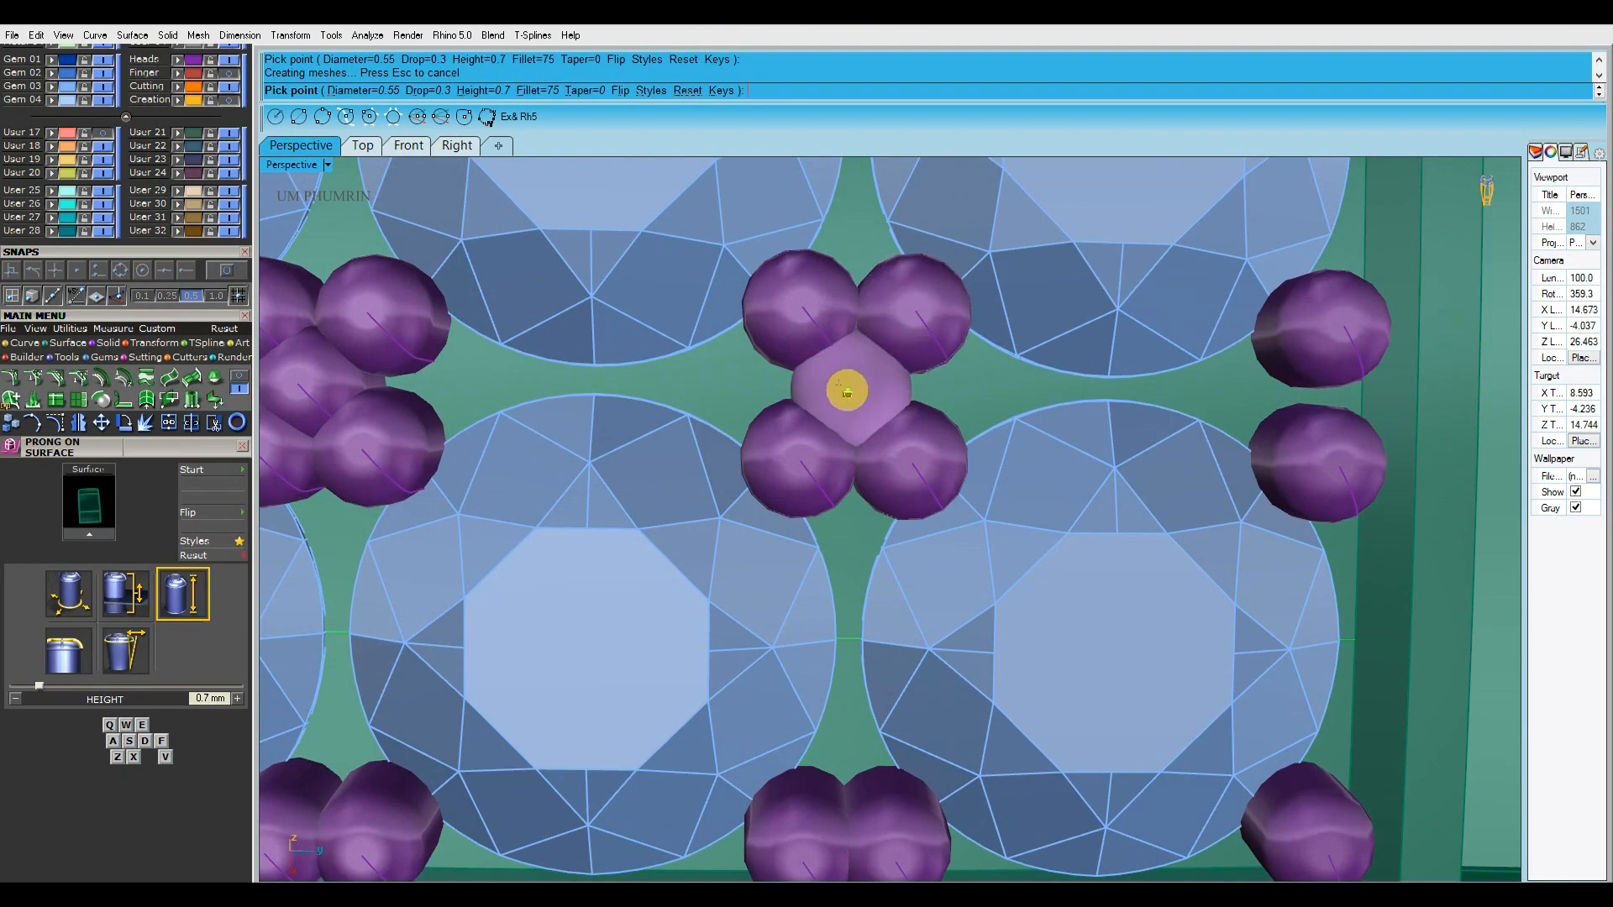
click(848, 390)
scroll(848, 392, down, 10)
shift+right_drag(871, 490, 1033, 385)
scroll(1008, 378, up, 8)
right_click(982, 368)
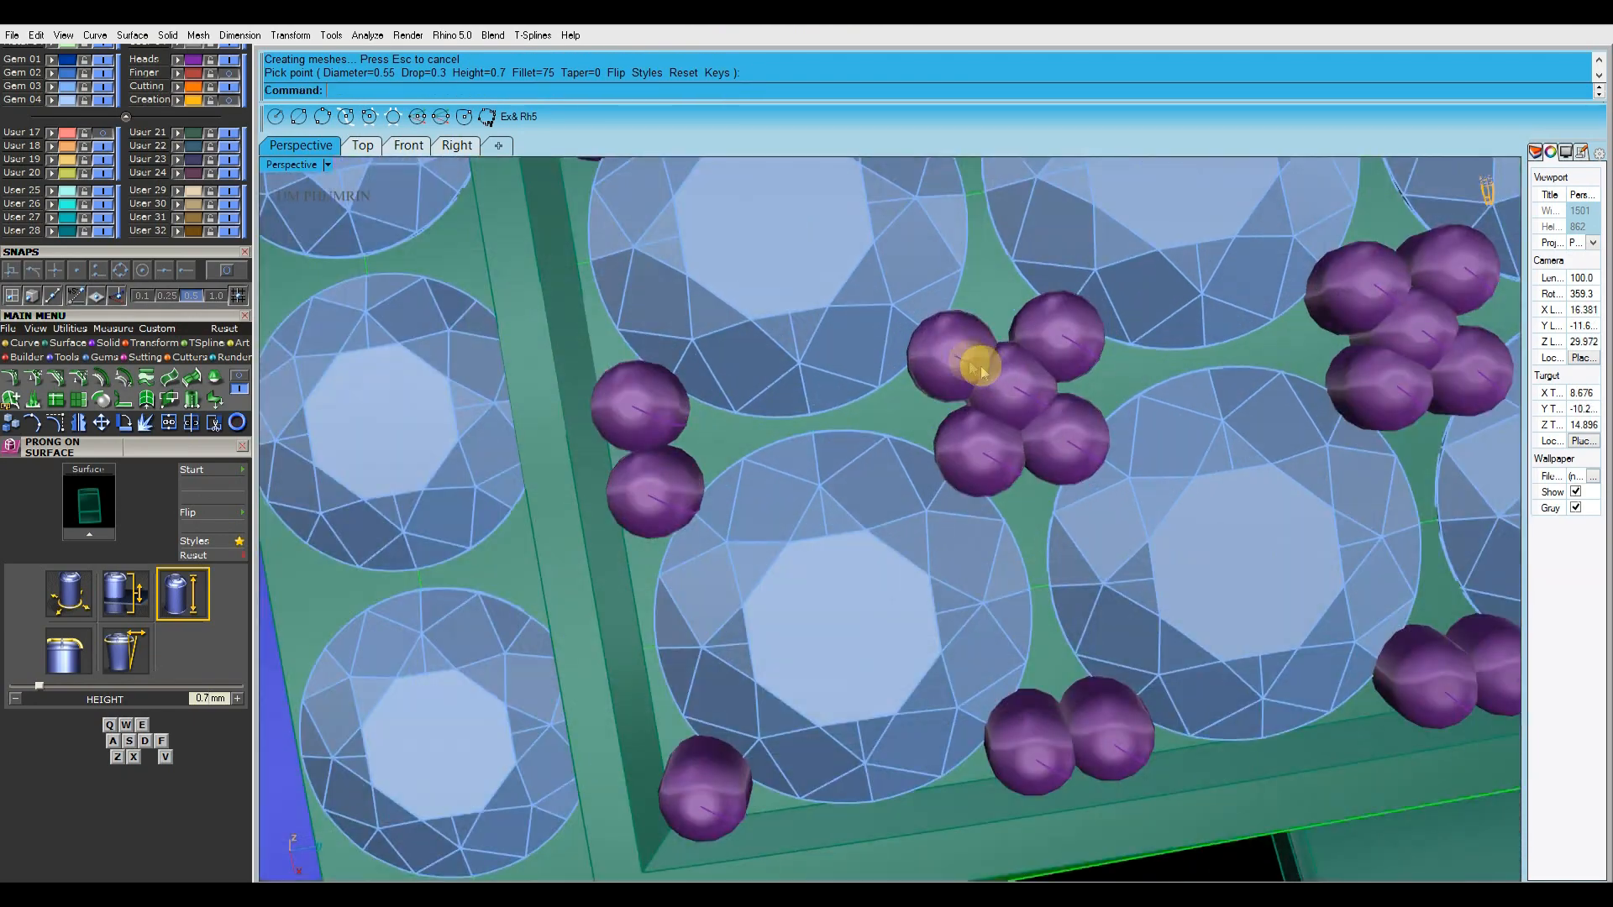
Adjust the two upper prongs of the five-prong cluster nearest the gem-set band
scroll(983, 368, up, 3)
click(907, 360)
drag(958, 358, 956, 359)
shift+right_drag(955, 359, 871, 362)
click(975, 342)
drag(1029, 334, 1021, 334)
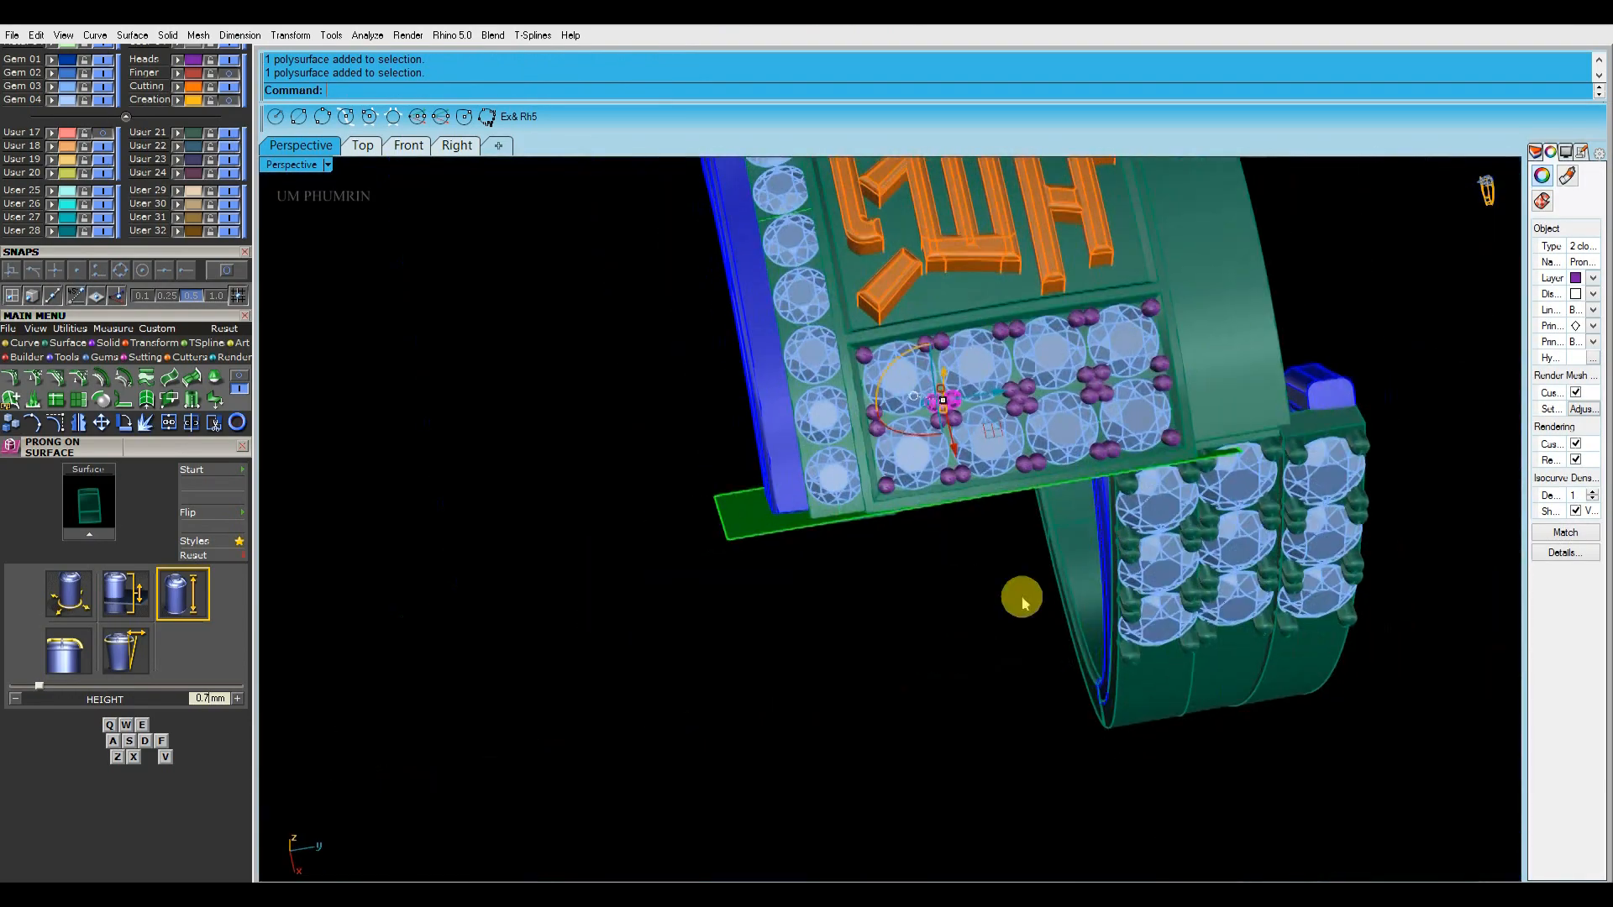
right_drag(1026, 594, 1108, 464)
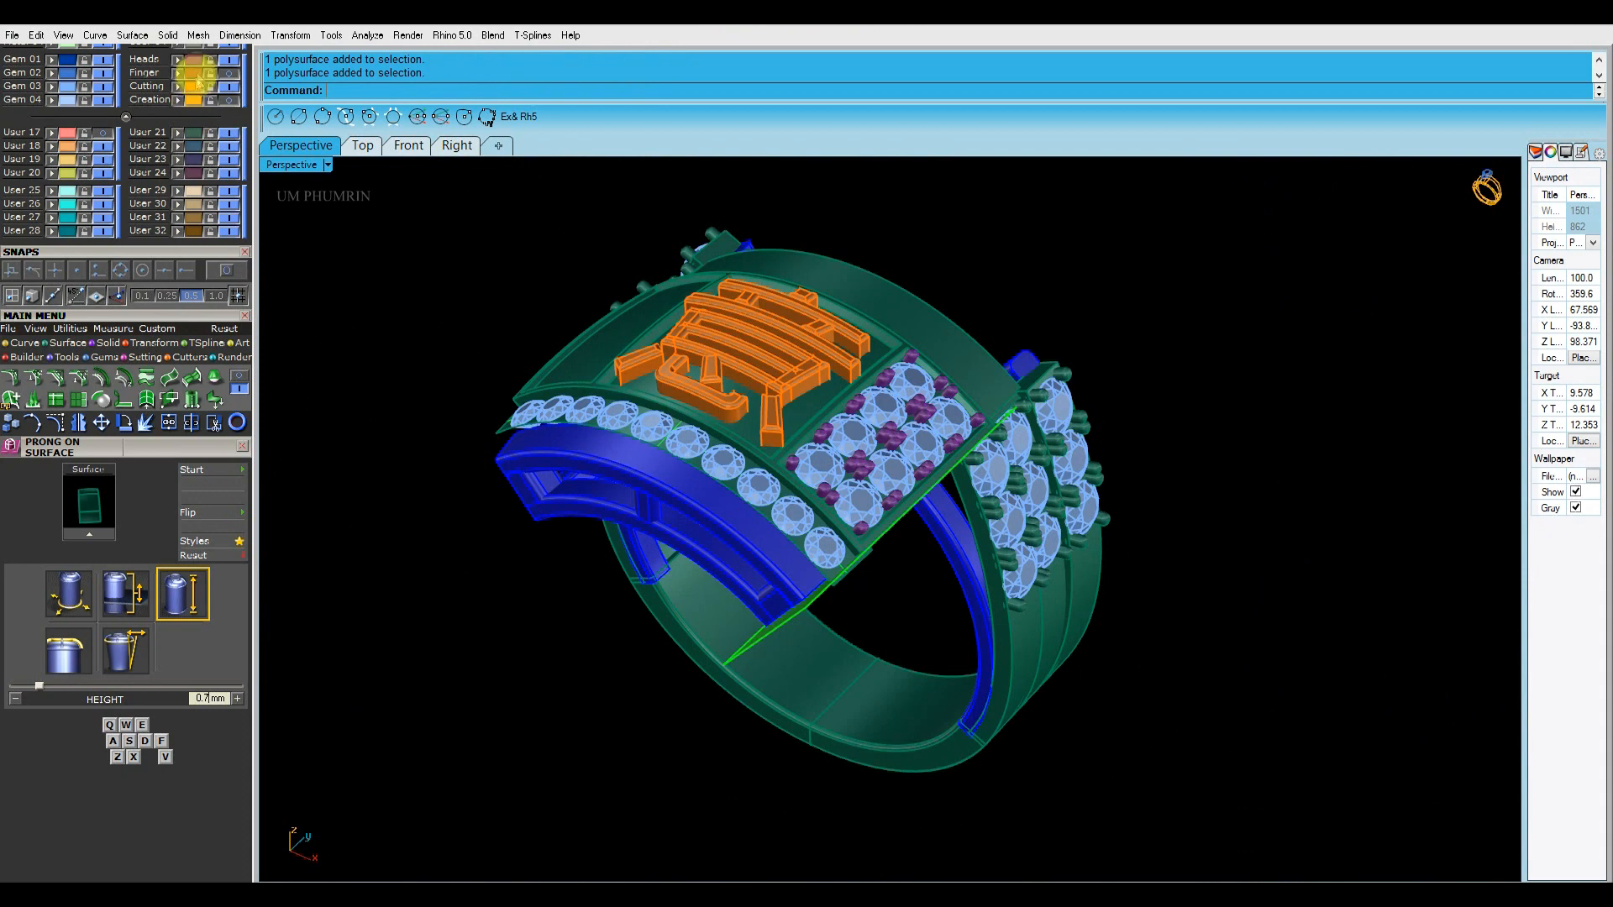
Group all the side panel's prongs from the Heads layer and move them to the ring's metal layer
click(194, 61)
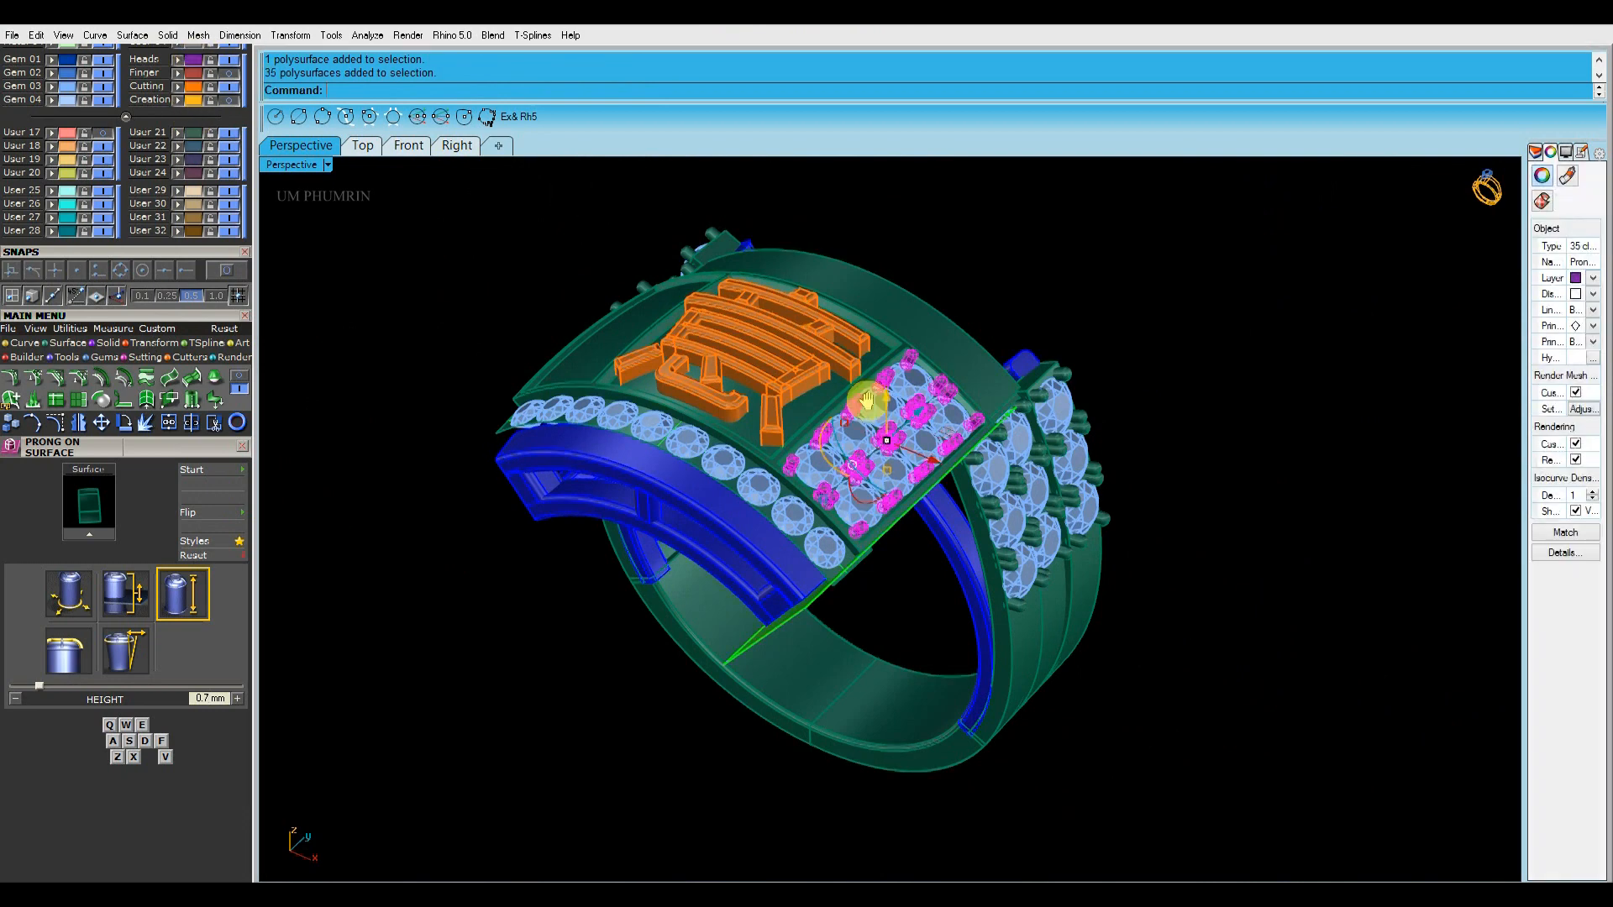
shift+right_drag(867, 403, 873, 451)
text(g)
key(Return)
scroll(126, 119, up, 5)
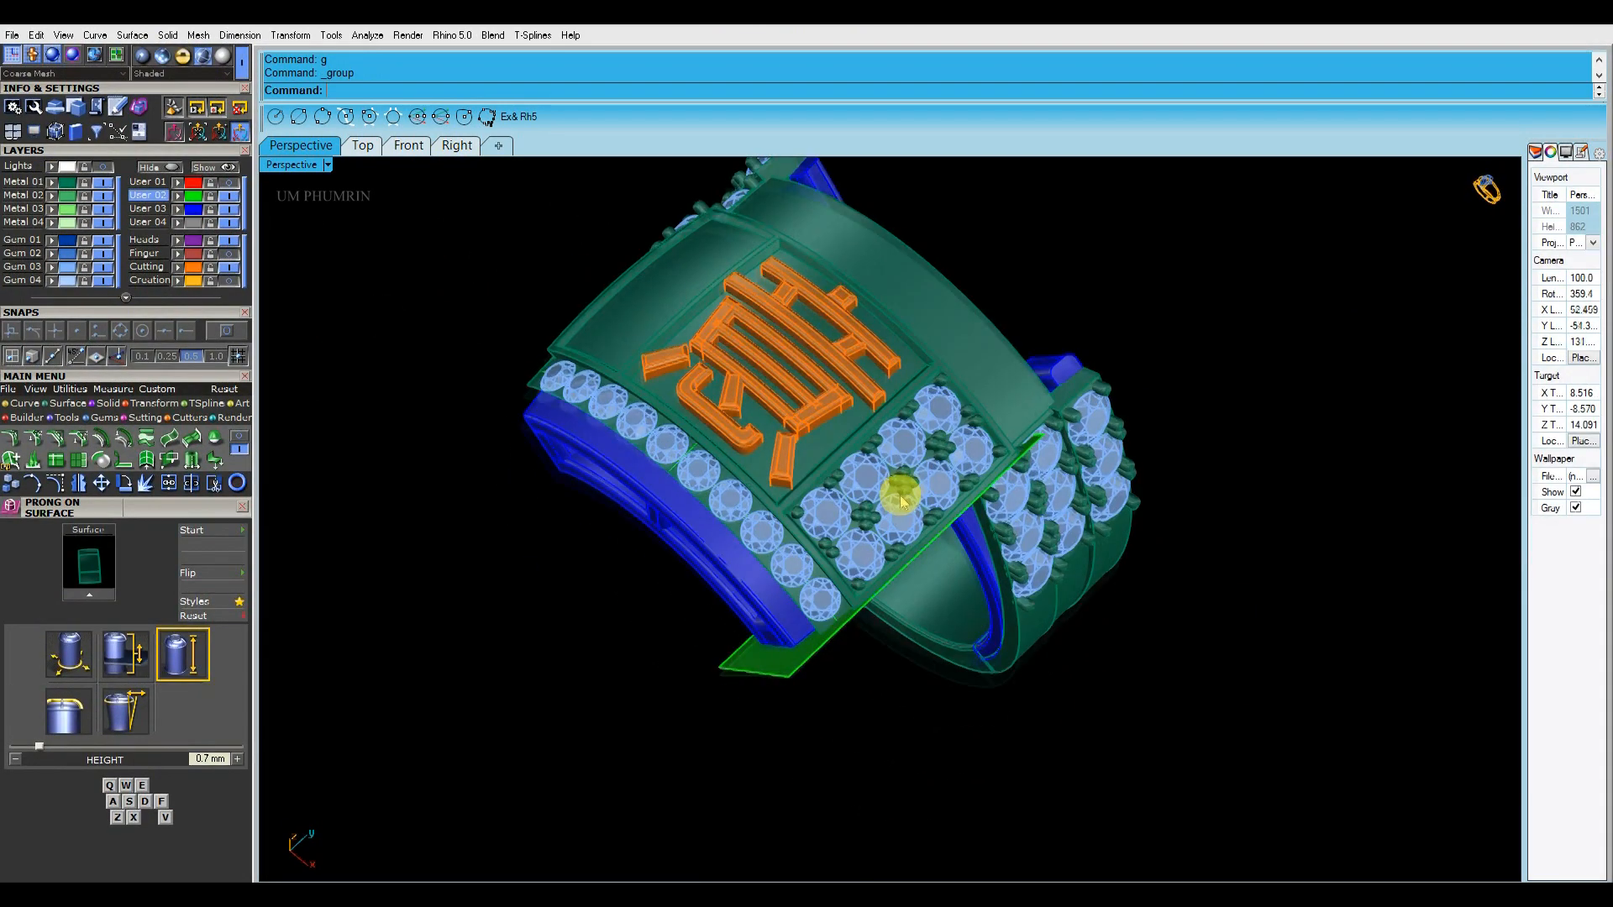
key(ctrl+a)
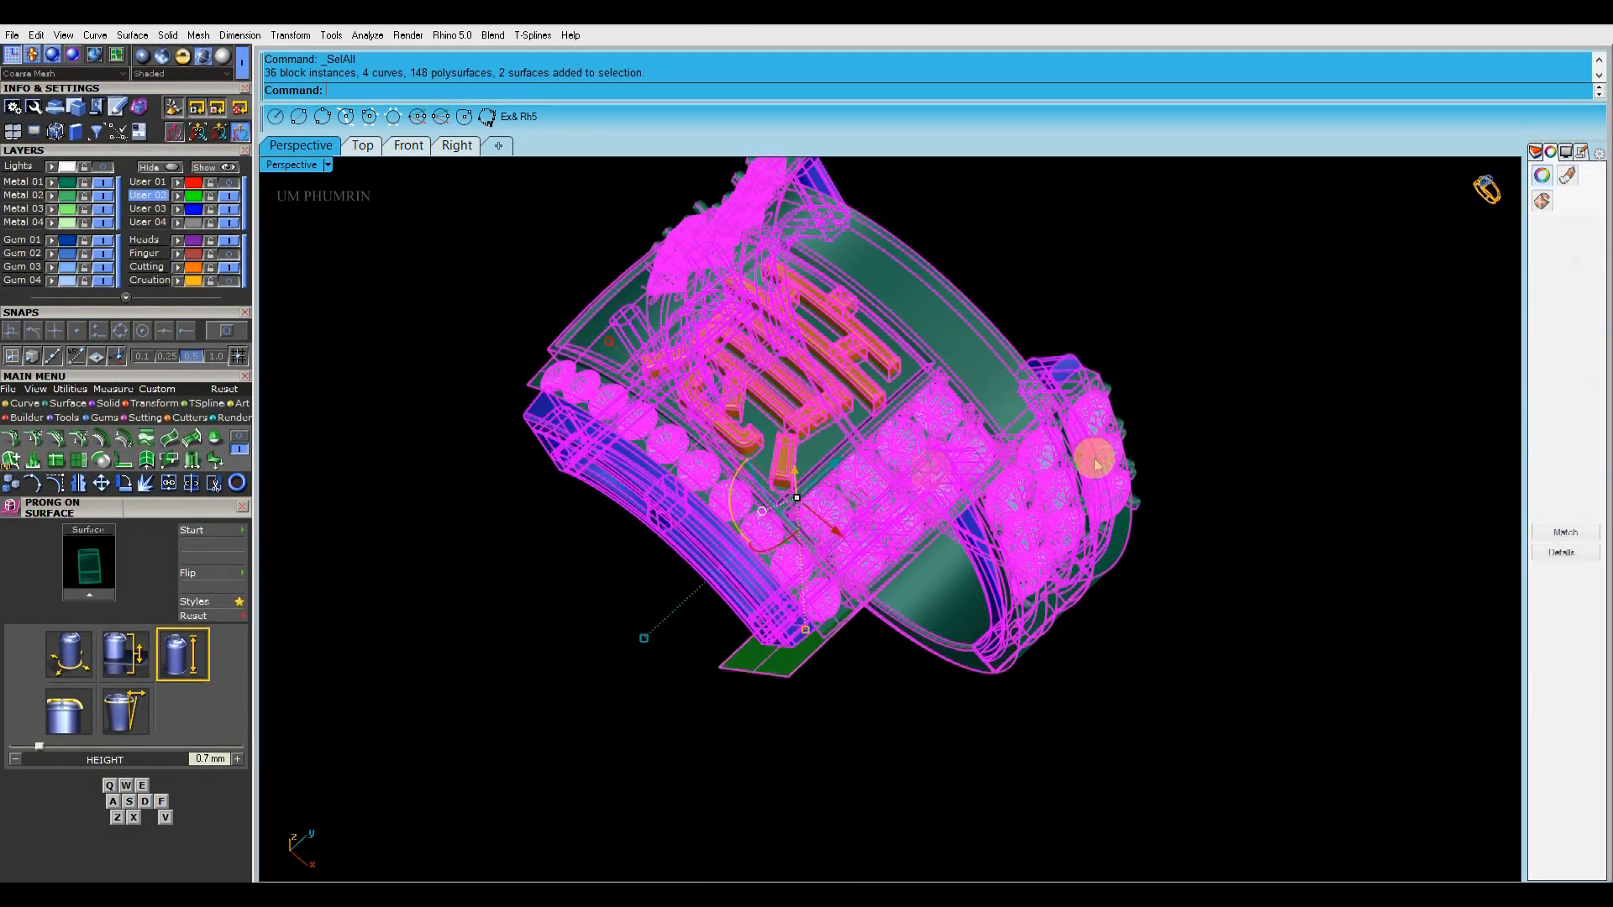
click(1575, 511)
click(1377, 528)
shift+right_drag(1361, 525, 1364, 548)
Group the panel's eight gems and mirror them with their prongs across the Y axis onto the opposite side panel
right_drag(1047, 489, 1181, 394)
scroll(957, 540, up, 6)
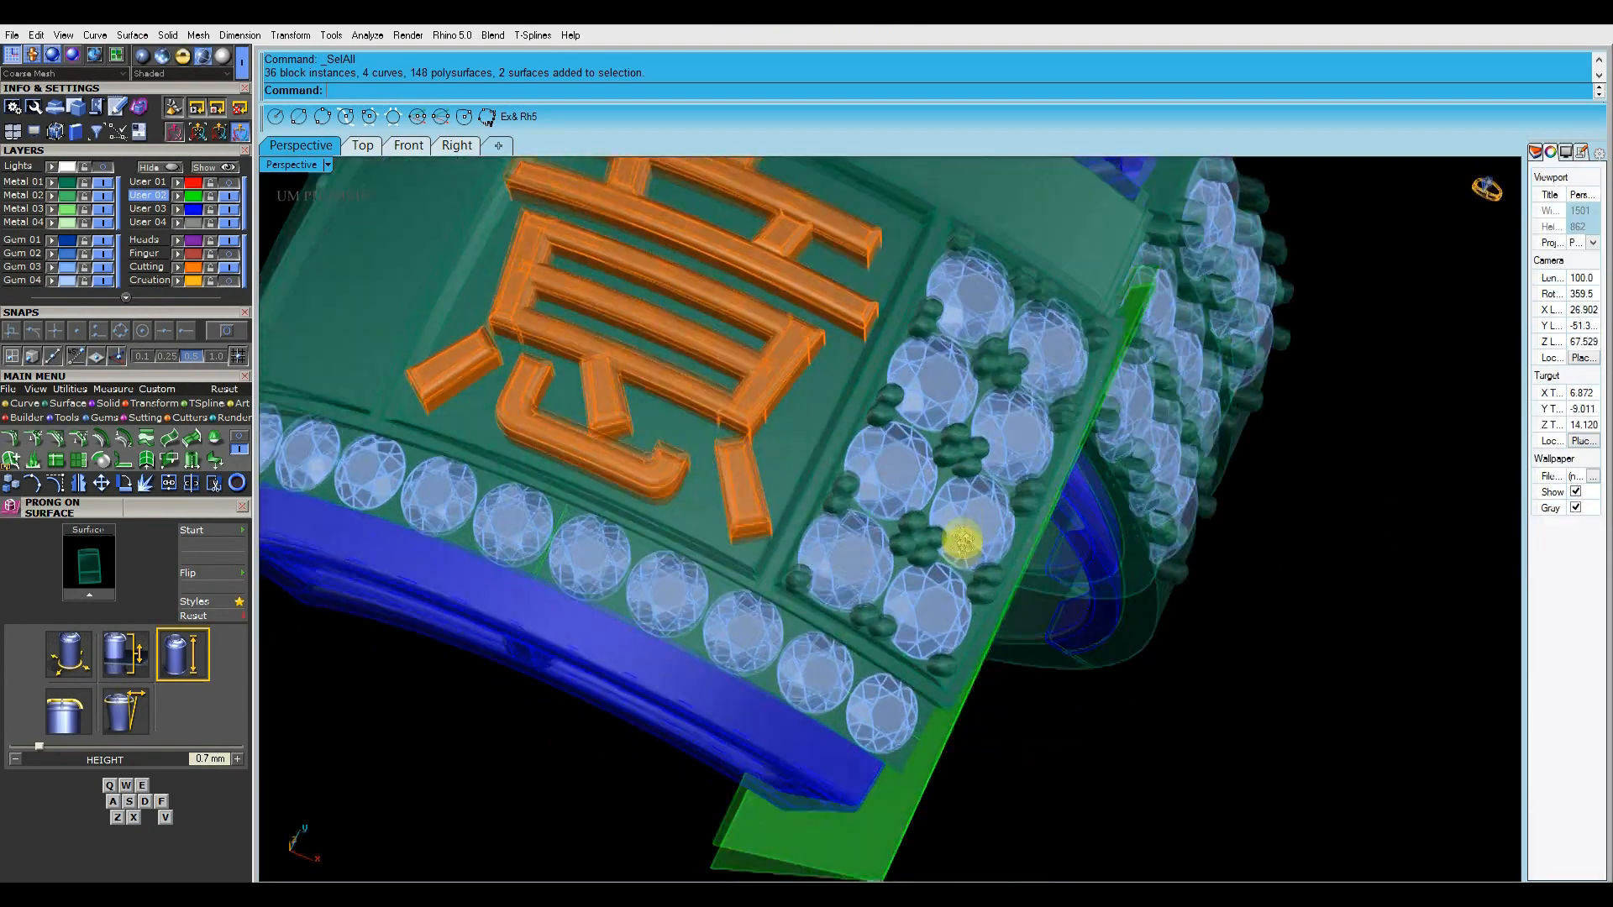
click(993, 548)
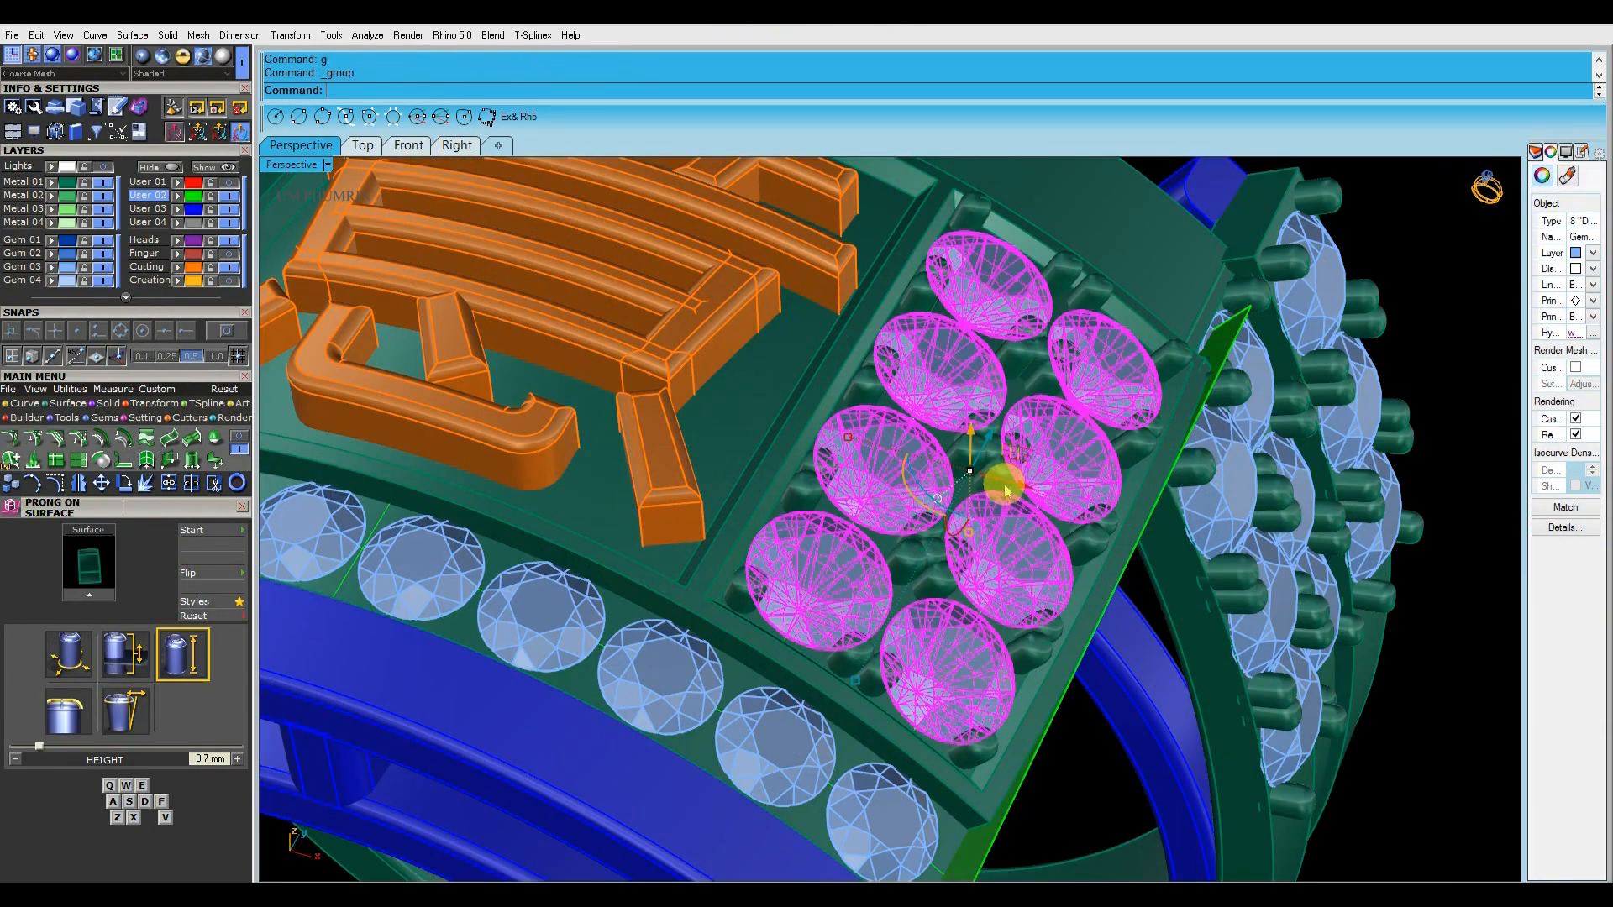
click(1005, 491)
scroll(1054, 521, down, 8)
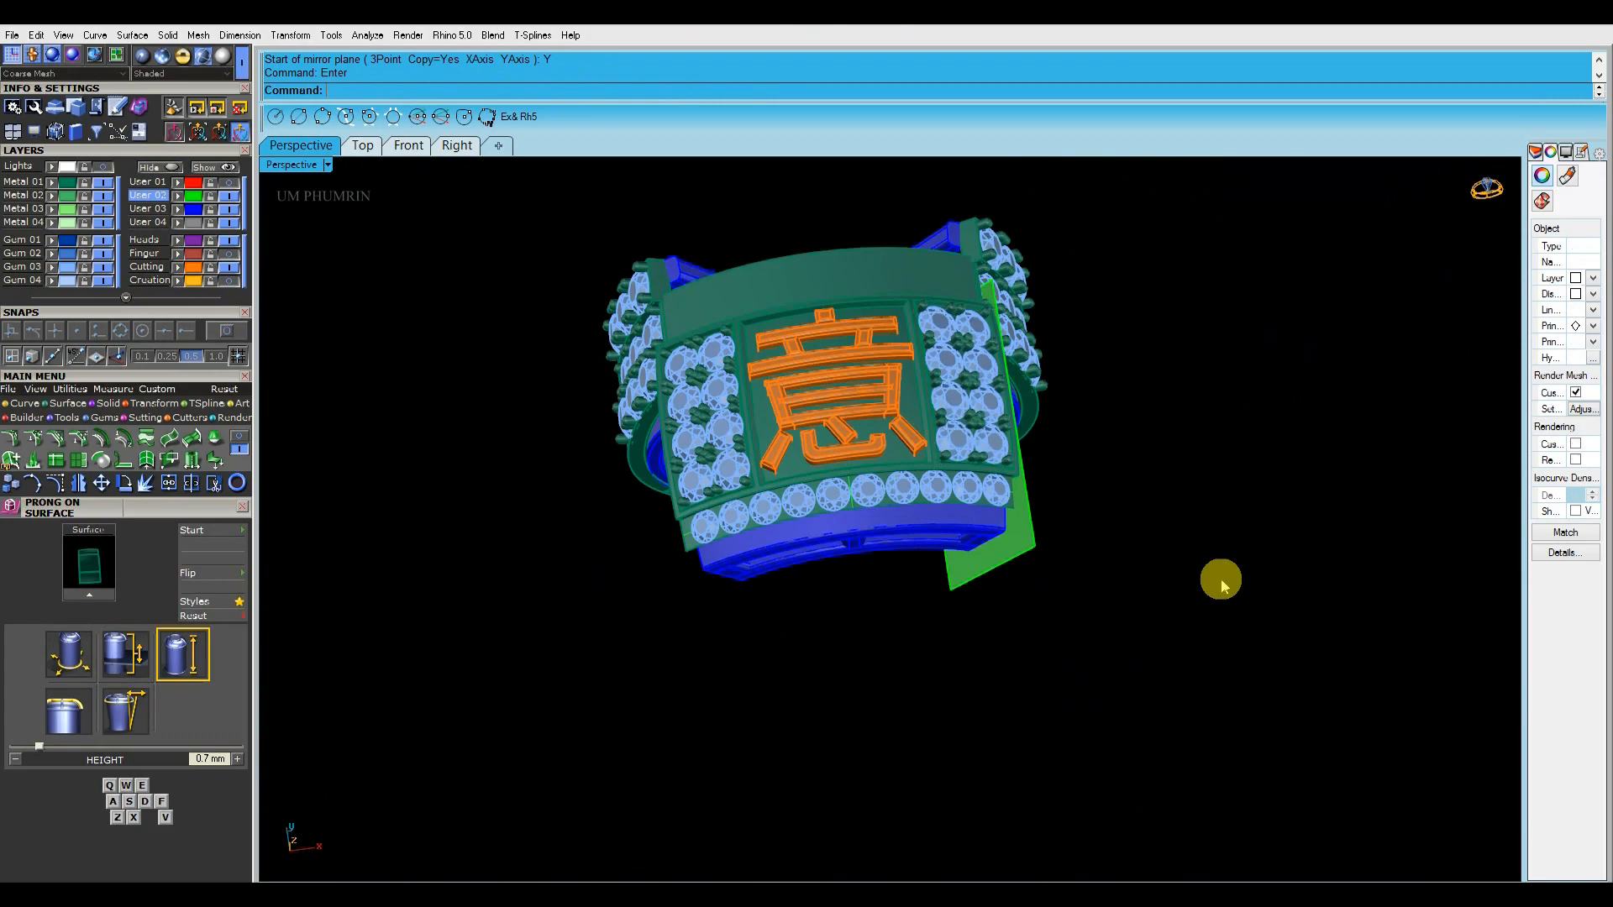
scroll(997, 551, up, 5)
scroll(1011, 396, down, 4)
Examine the raised character's height above the centre panel from the front of the ring
right_drag(997, 551, 882, 454)
scroll(910, 462, up, 4)
click(942, 410)
scroll(942, 410, up, 4)
right_drag(942, 410, 864, 313)
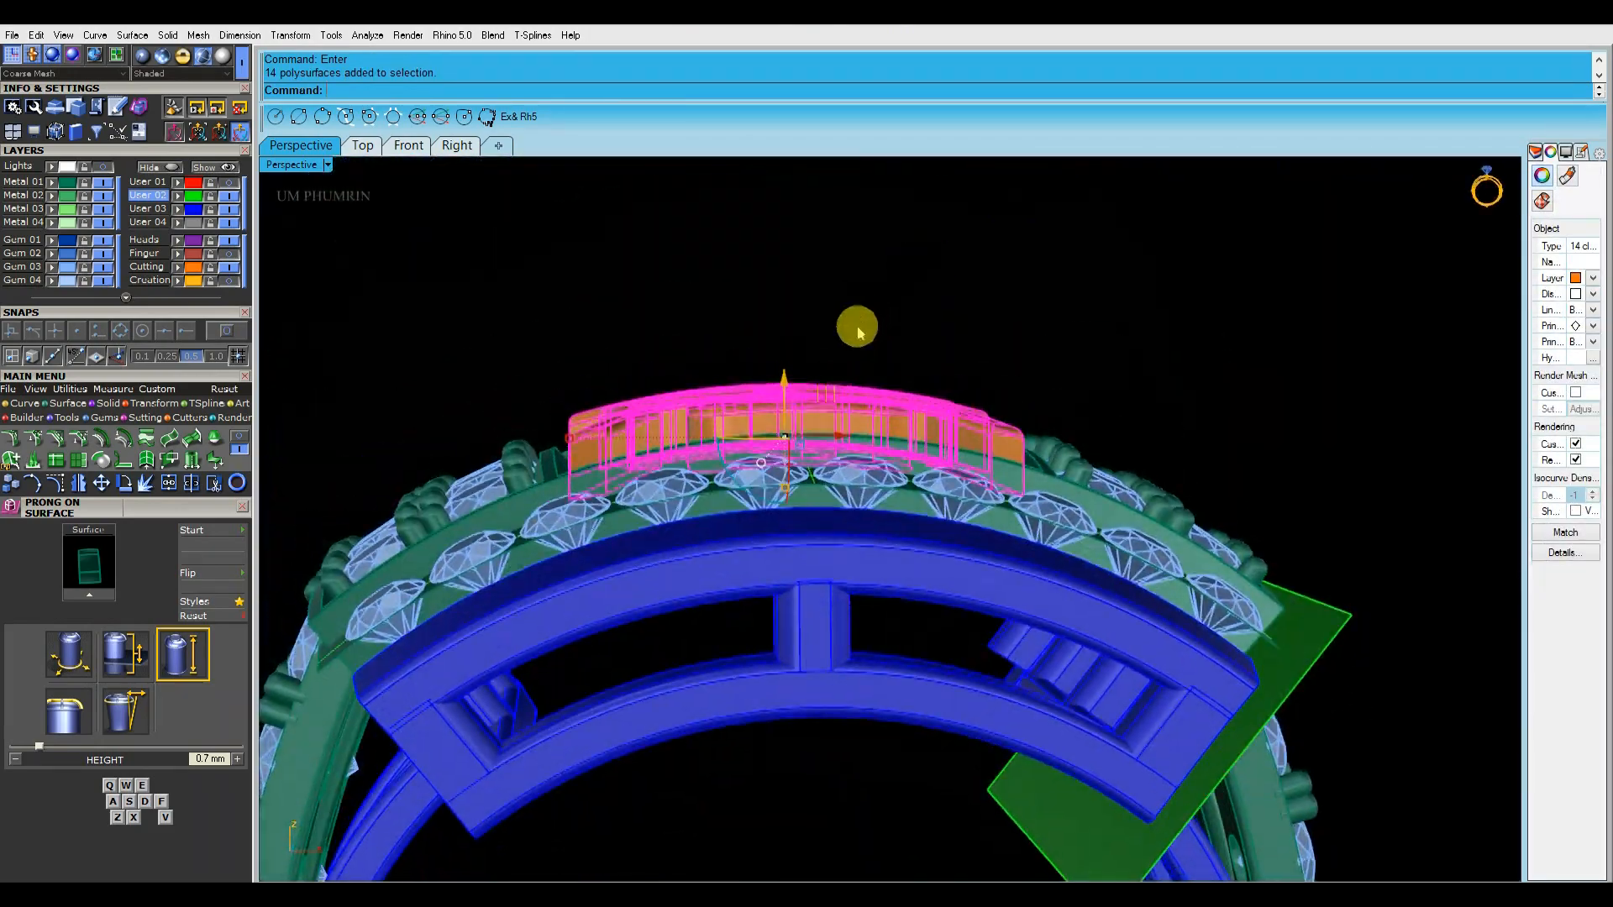
scroll(795, 371, up, 6)
shift+click(934, 547)
shift+click(930, 515)
click(1080, 324)
Offset the surface beneath the front gem row inward, flipping the offset direction
scroll(1078, 327, down, 6)
right_drag(1079, 327, 924, 369)
scroll(924, 369, up, 2)
shift+right_drag(924, 369, 882, 198)
scroll(962, 504, up, 4)
right_drag(961, 504, 1073, 430)
click(989, 414)
text(Of)
key(Return)
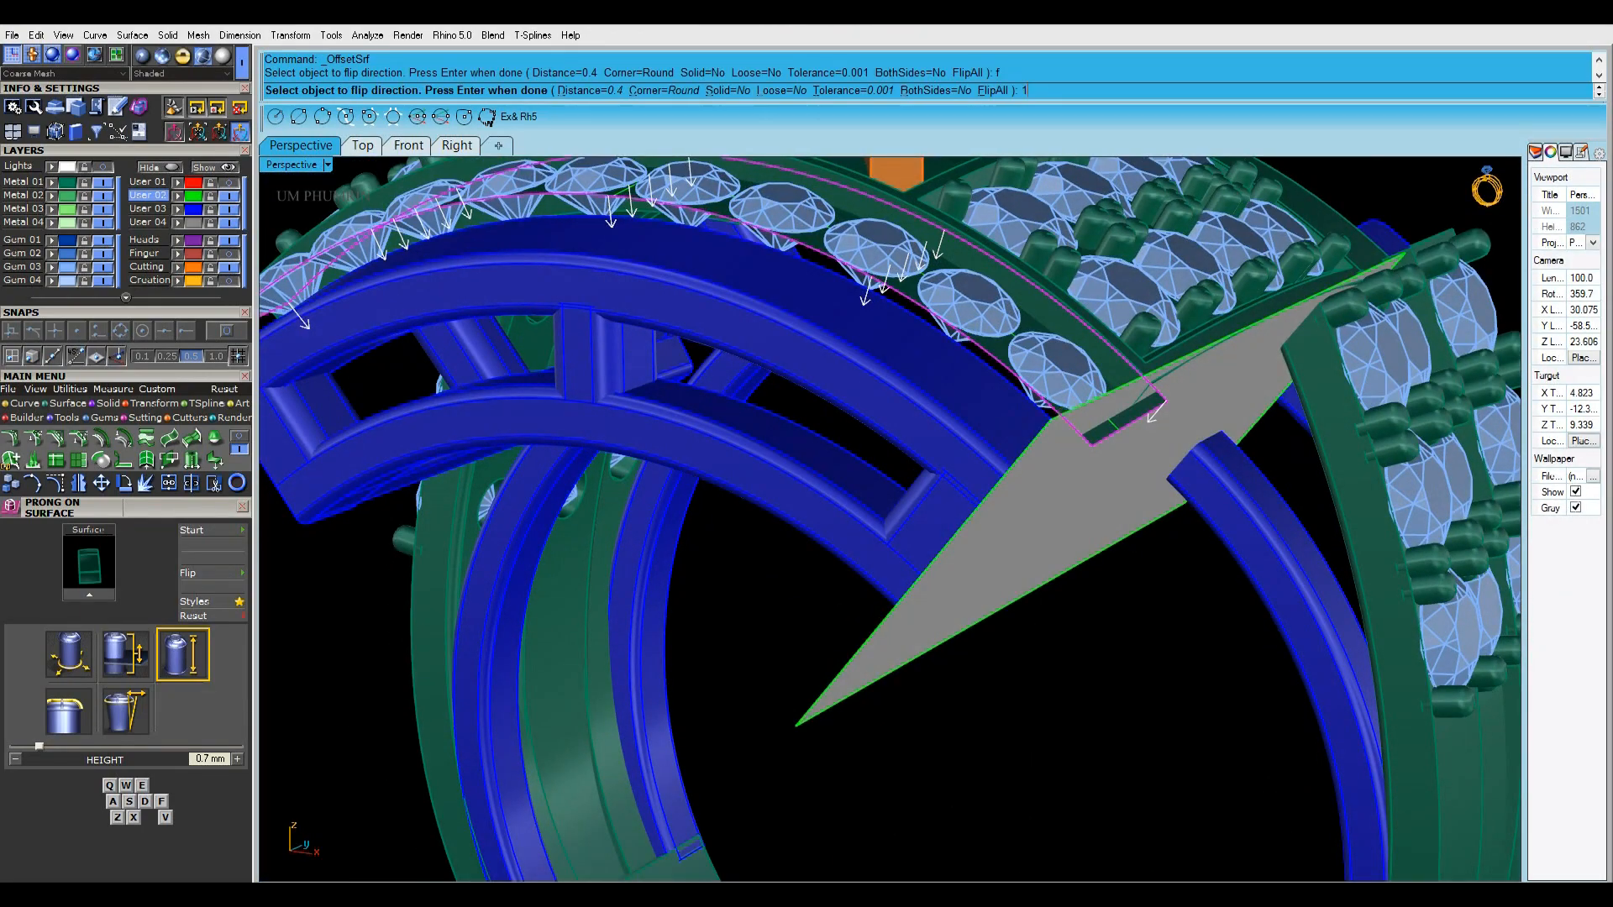
right_click(1041, 378)
right_drag(1041, 378, 1142, 374)
text(f)
key(Return)
Delete the unneeded surface at the front gem row
click(1375, 512)
scroll(1163, 445, up, 1)
right_drag(1163, 445, 1347, 491)
scroll(1033, 476, up, 5)
click(1033, 476)
scroll(1149, 475, down, 3)
key(Delete)
scroll(1292, 452, down, 3)
Run Prong on Surface on the front gem band, flip the direction, and set diameter 0.5 mm and height 0.55 mm
right_drag(1197, 445, 1012, 431)
scroll(947, 489, up, 5)
scroll(1019, 436, up, 3)
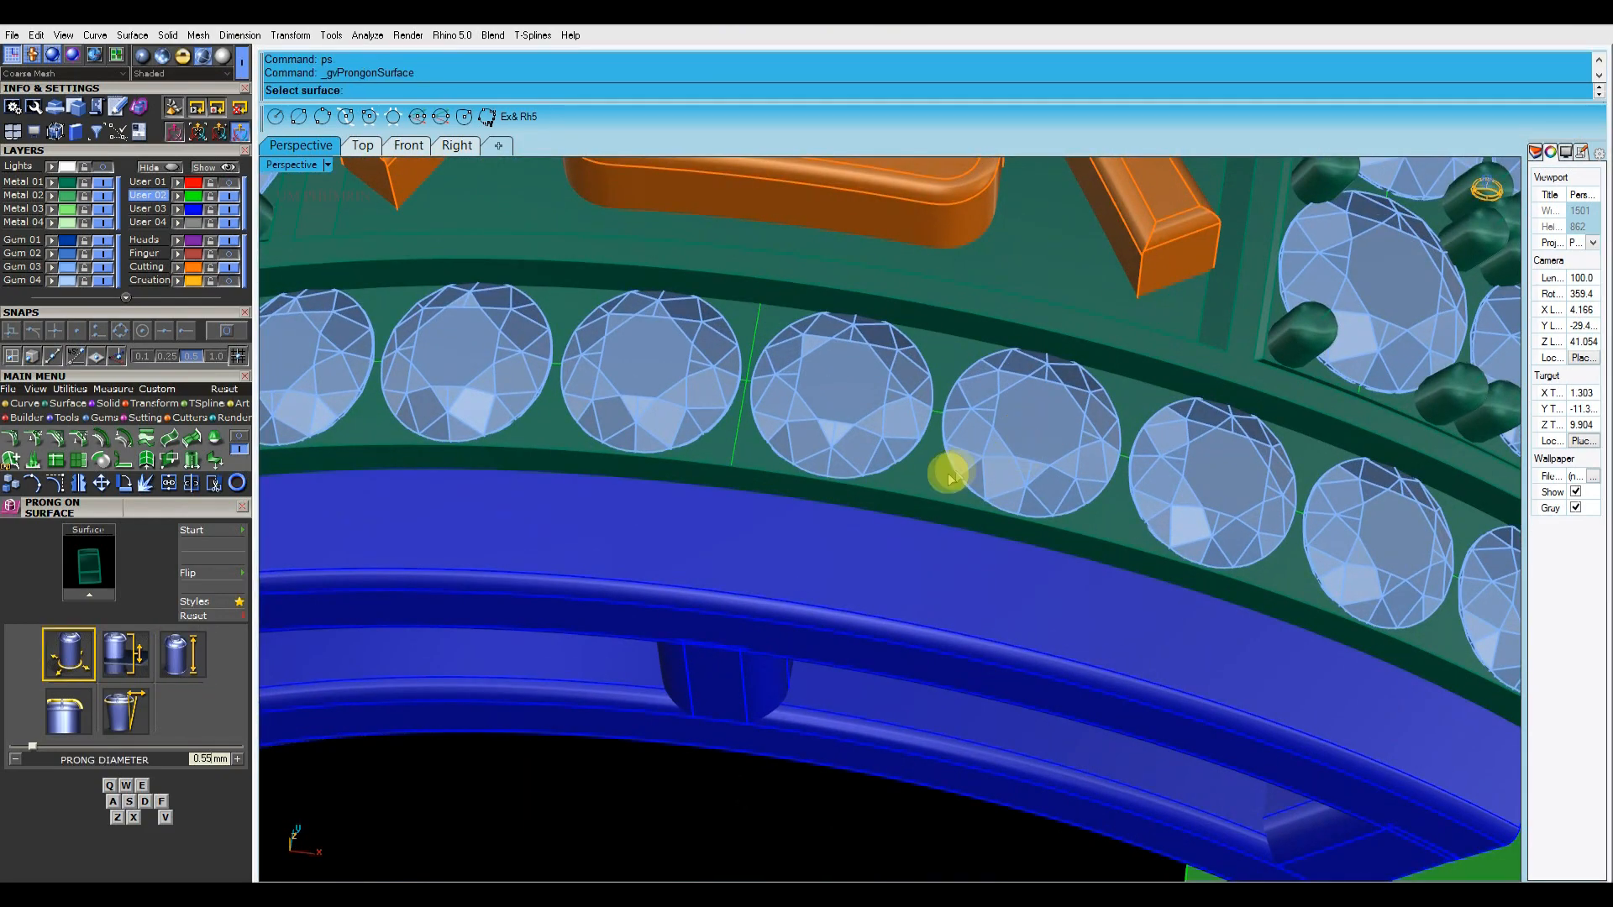
click(618, 94)
scroll(870, 311, down, 3)
right_drag(869, 311, 874, 594)
scroll(753, 356, up, 5)
scroll(867, 457, up, 5)
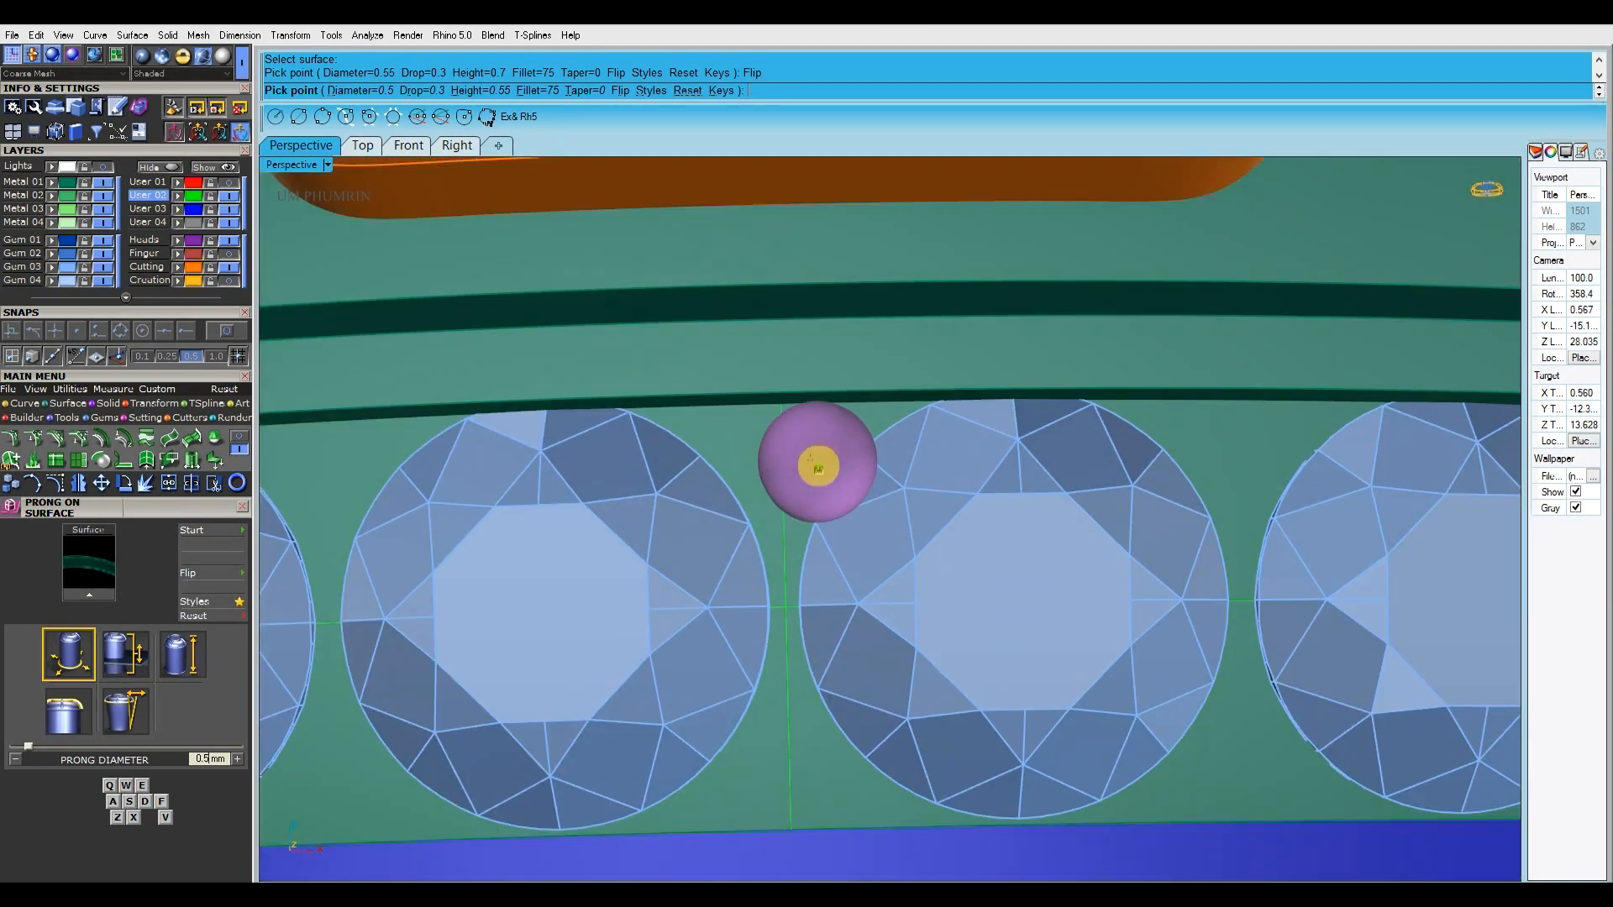
Reduce the prong diameter to 0.45 mm for the gaps between the front gems
scroll(810, 424, up, 3)
shift+right_drag(808, 417, 919, 409)
scroll(926, 411, down, 3)
scroll(915, 411, up, 3)
scroll(866, 407, down, 1)
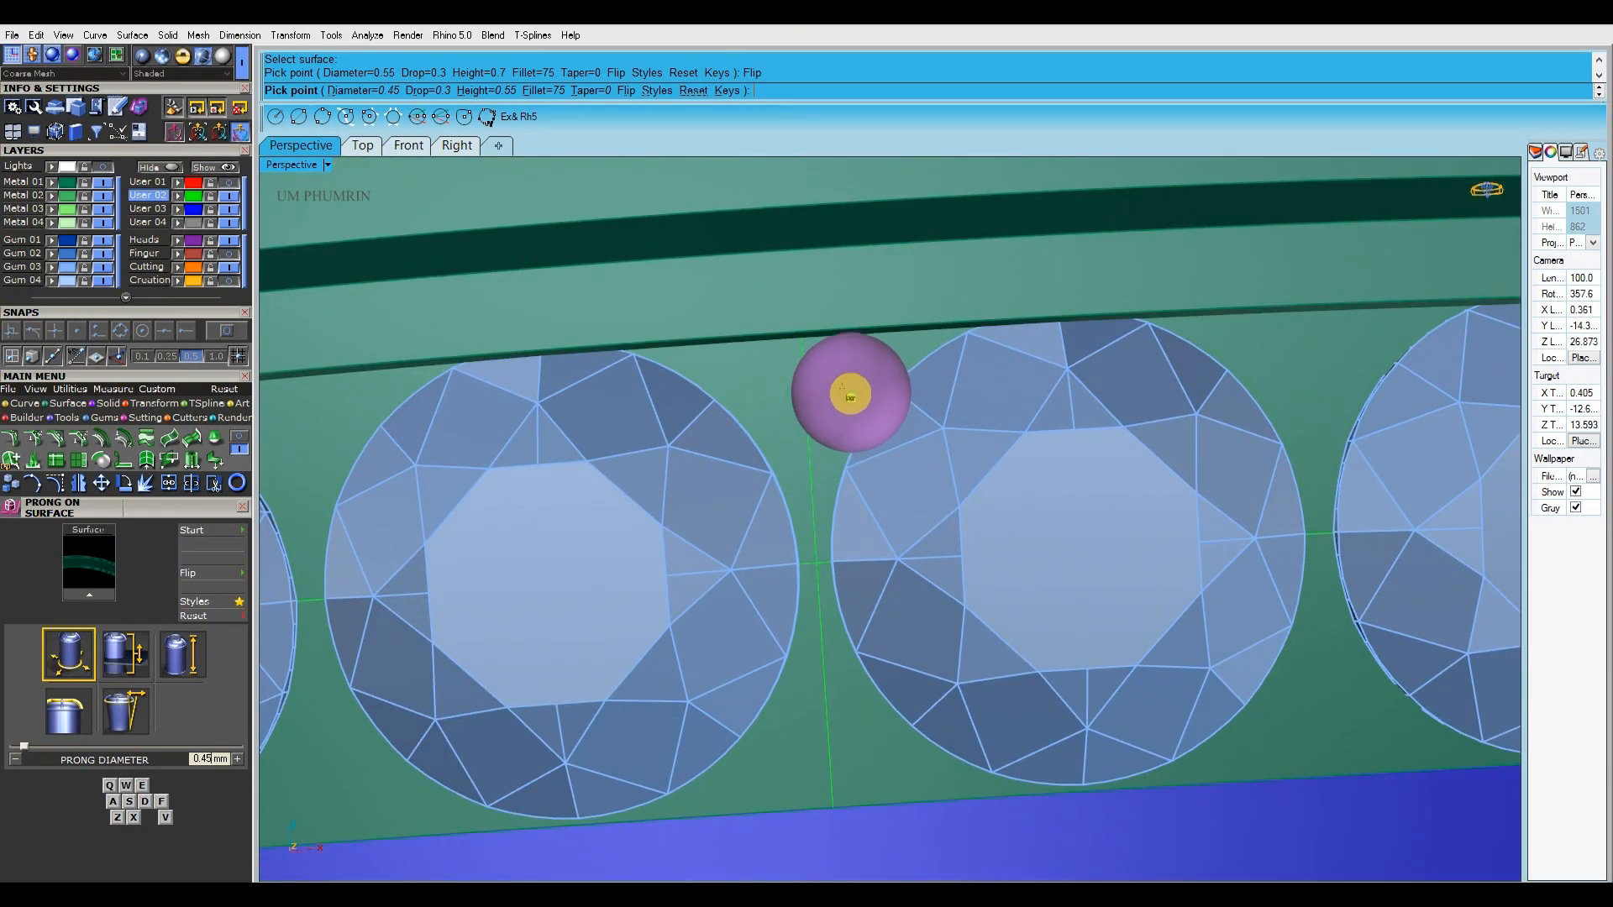
Place a prong at the front band's centre gap and prong pairs in the following gaps along the edge facing the character
shift+right_drag(773, 390, 489, 377)
mouse_move(875, 360)
right_down()
mouse_move(745, 345)
mouse_move(745, 382)
mouse_move(917, 361)
mouse_move(874, 331)
right_up()
scroll(935, 391, down, 5)
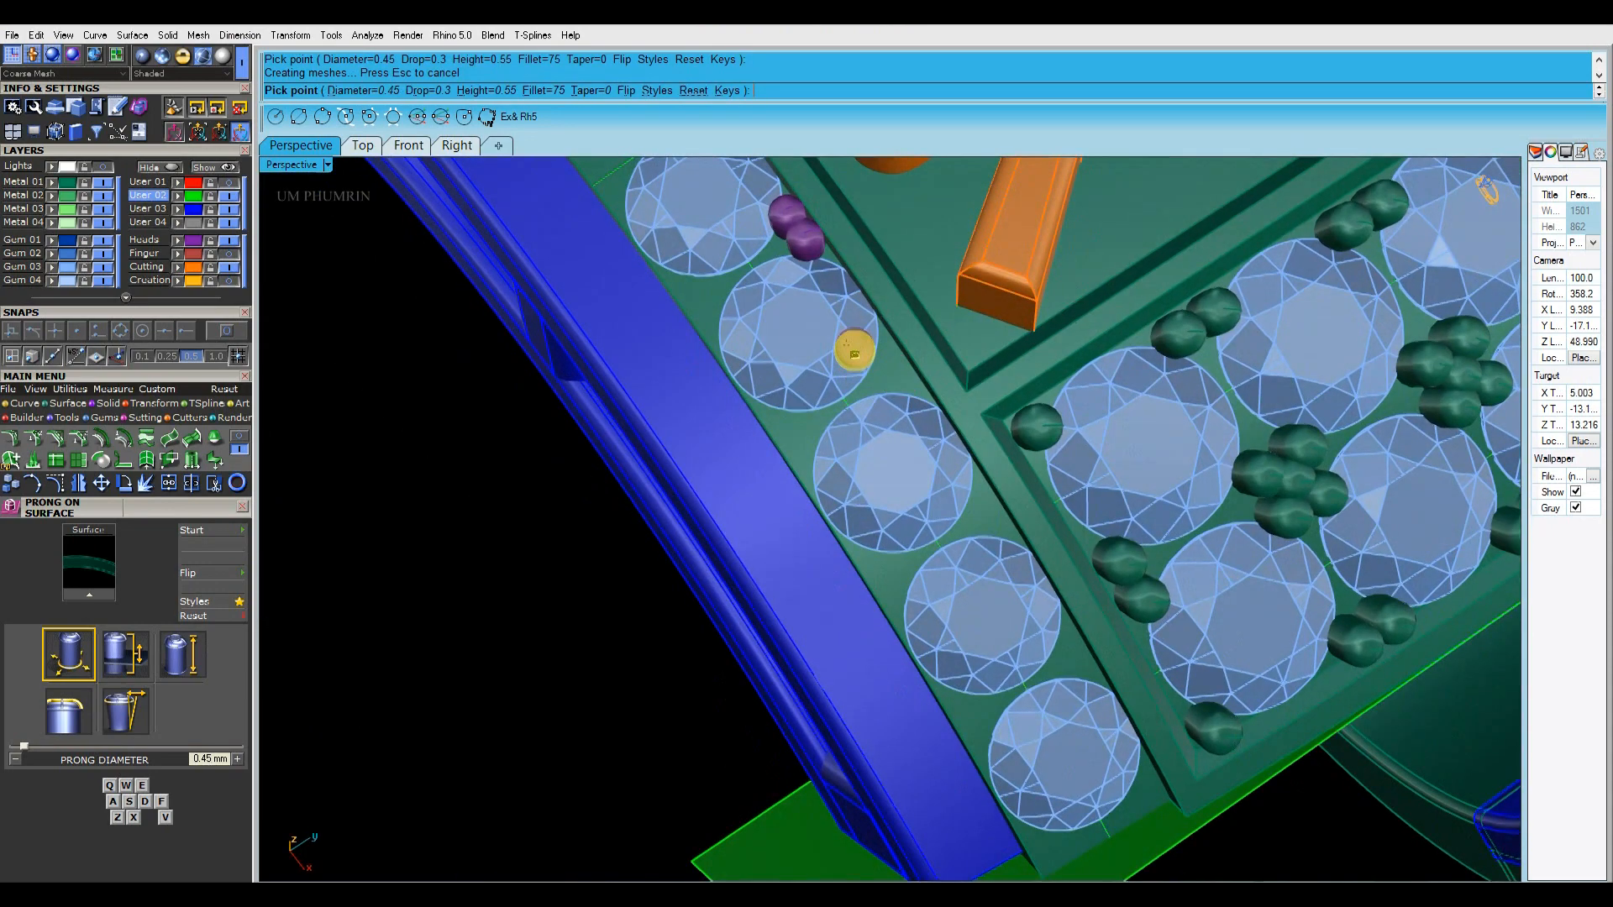
scroll(890, 370, up, 6)
scroll(850, 352, down, 8)
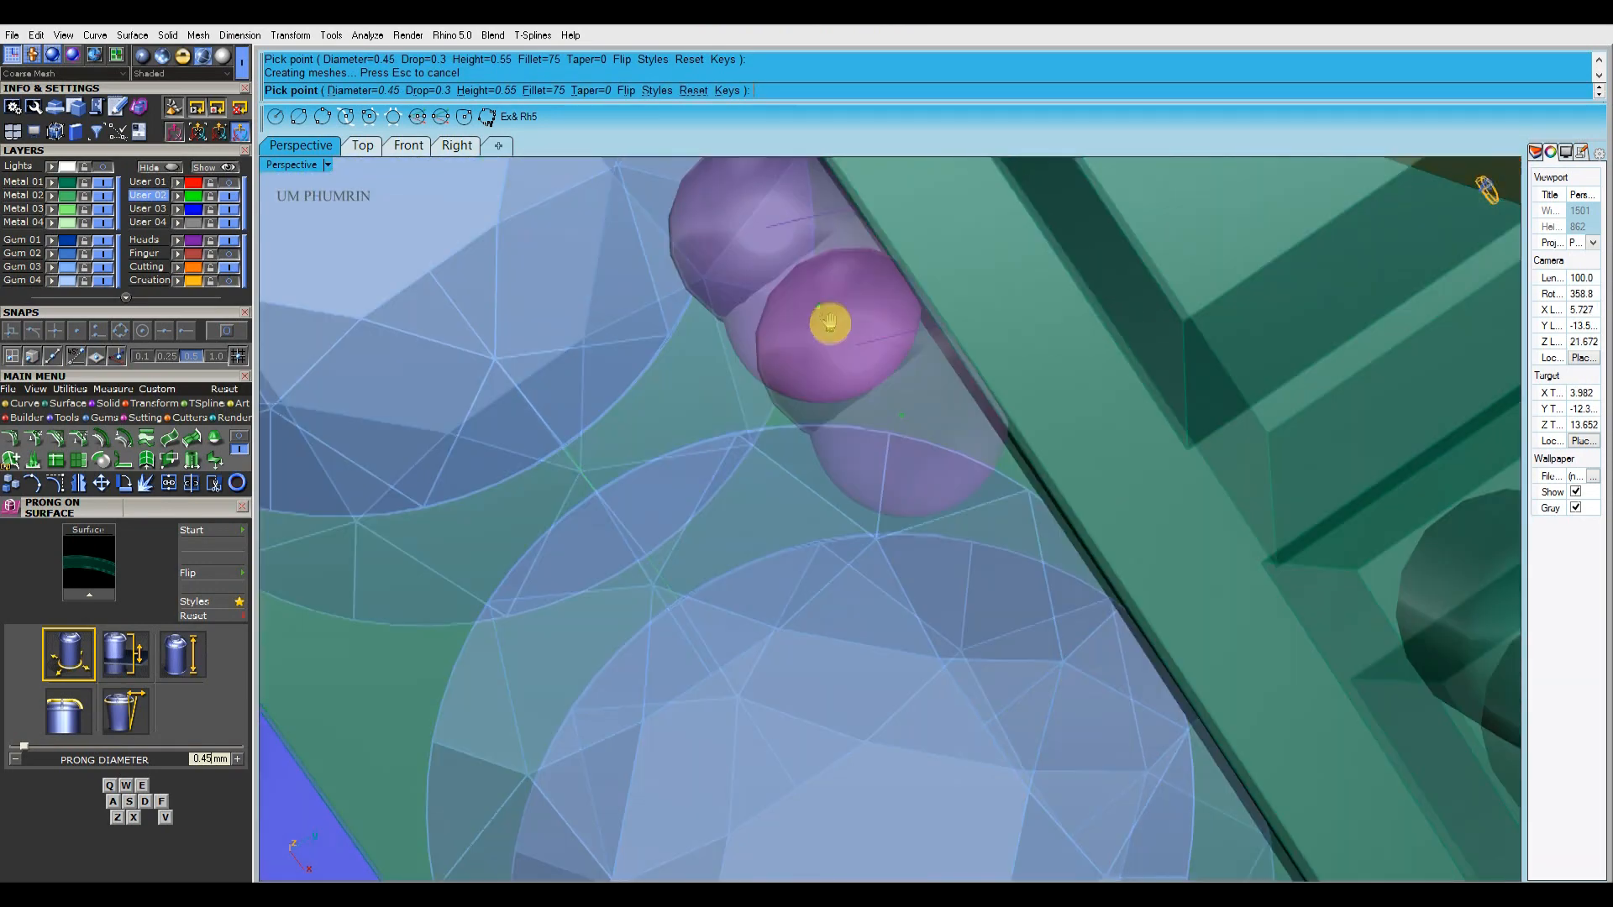
scroll(915, 476, up, 2)
scroll(882, 385, up, 5)
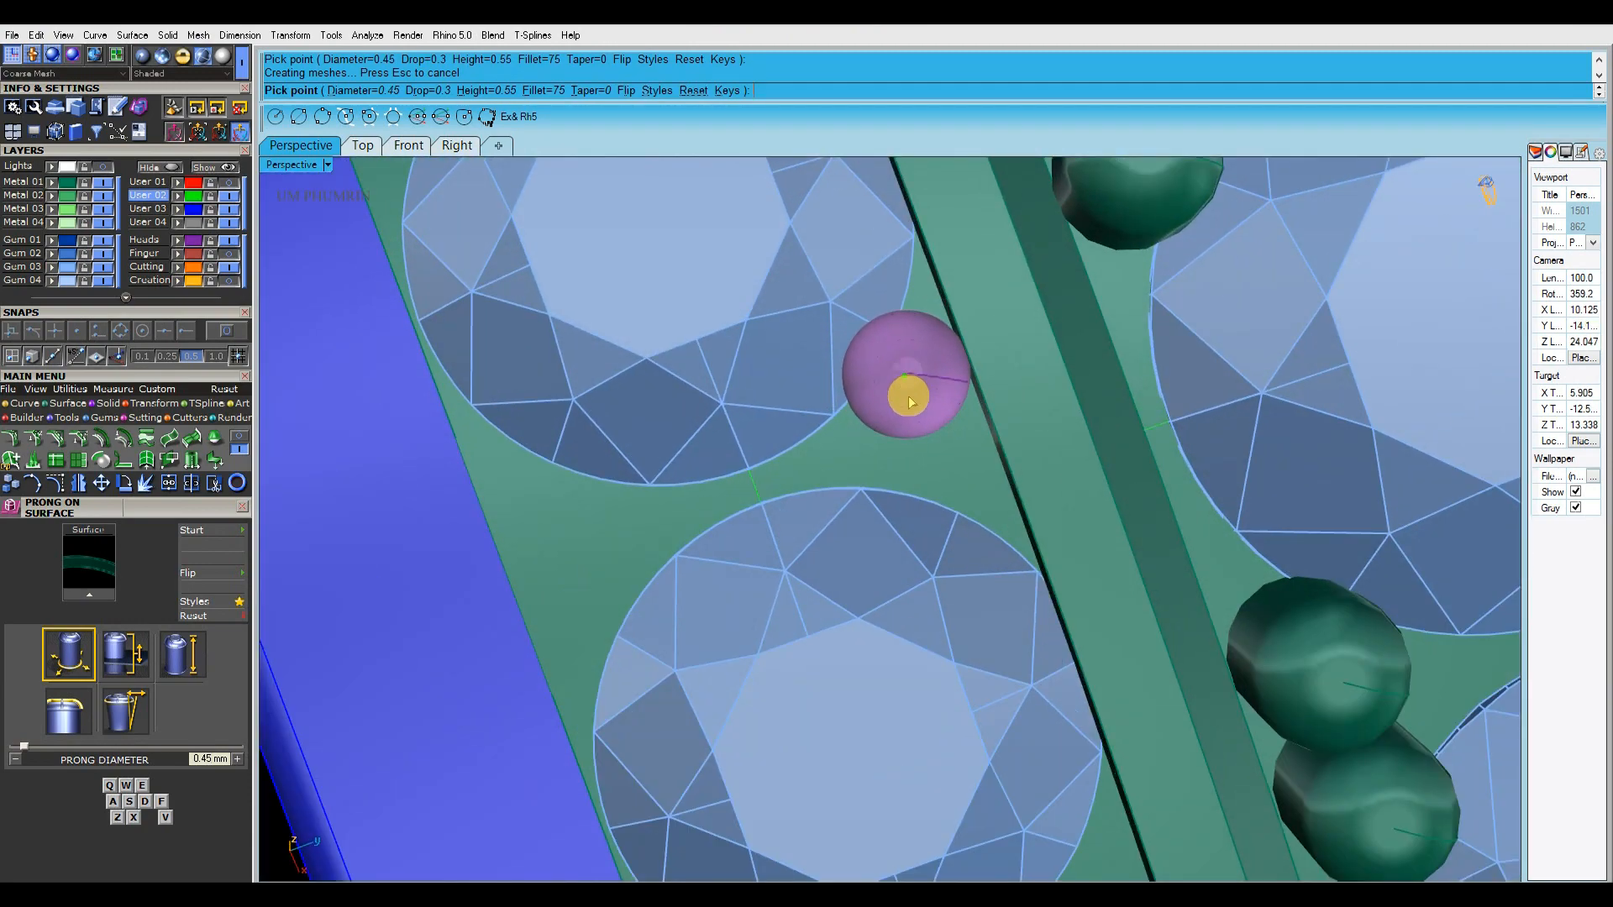
Place prong pairs in the remaining gaps along the same edge up to the front band's end gem
click(910, 402)
scroll(904, 402, down, 5)
scroll(918, 414, up, 5)
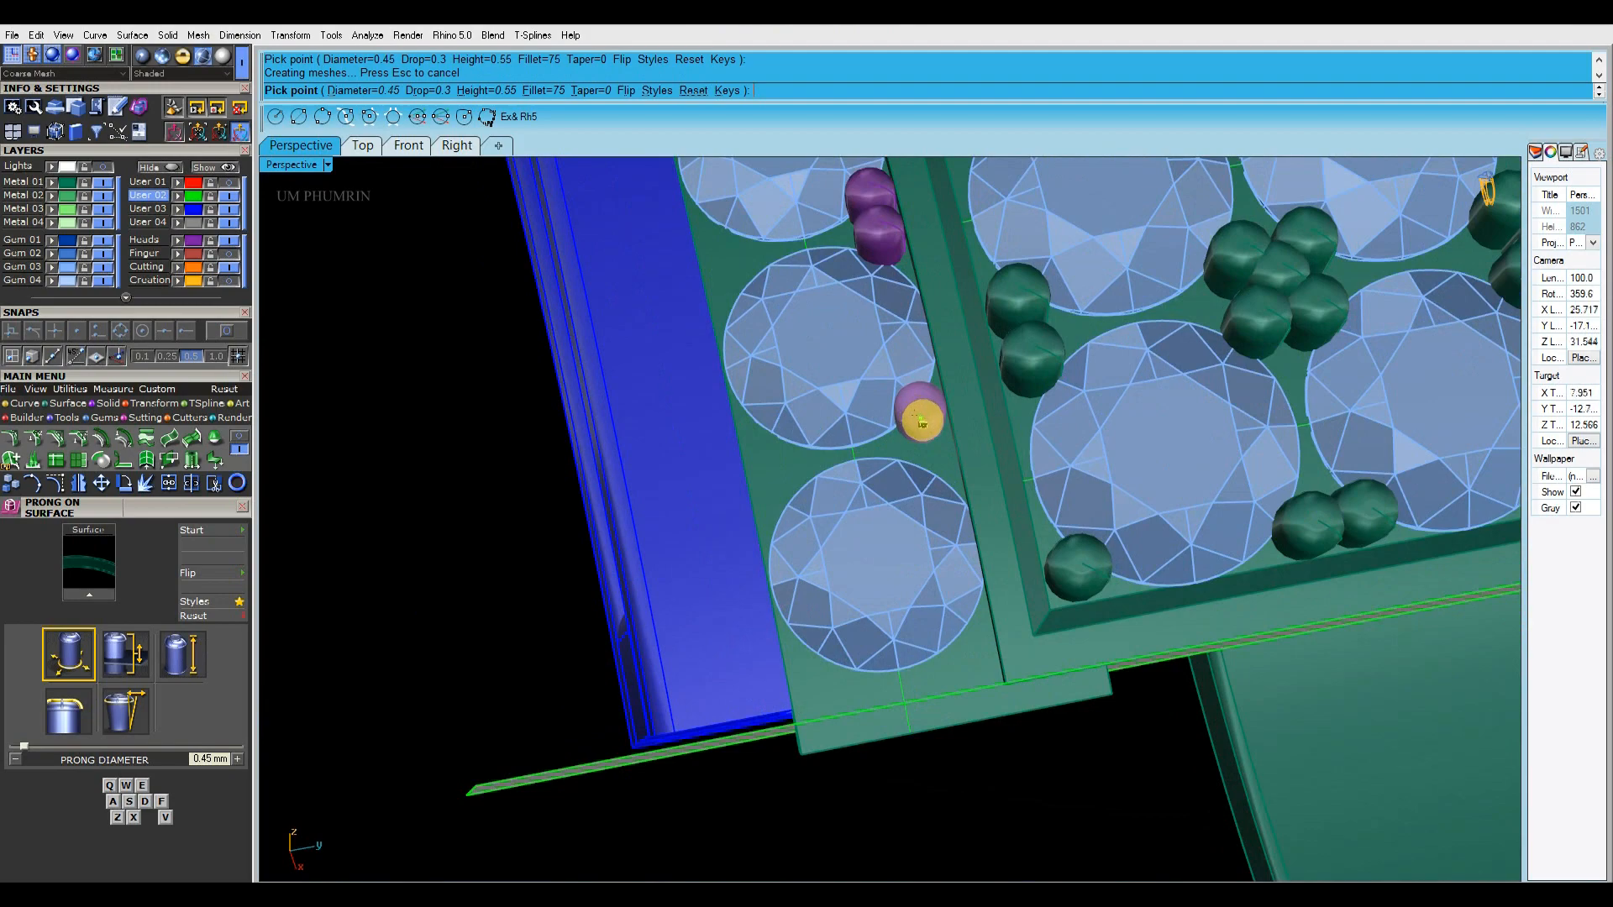
scroll(919, 426, up, 2)
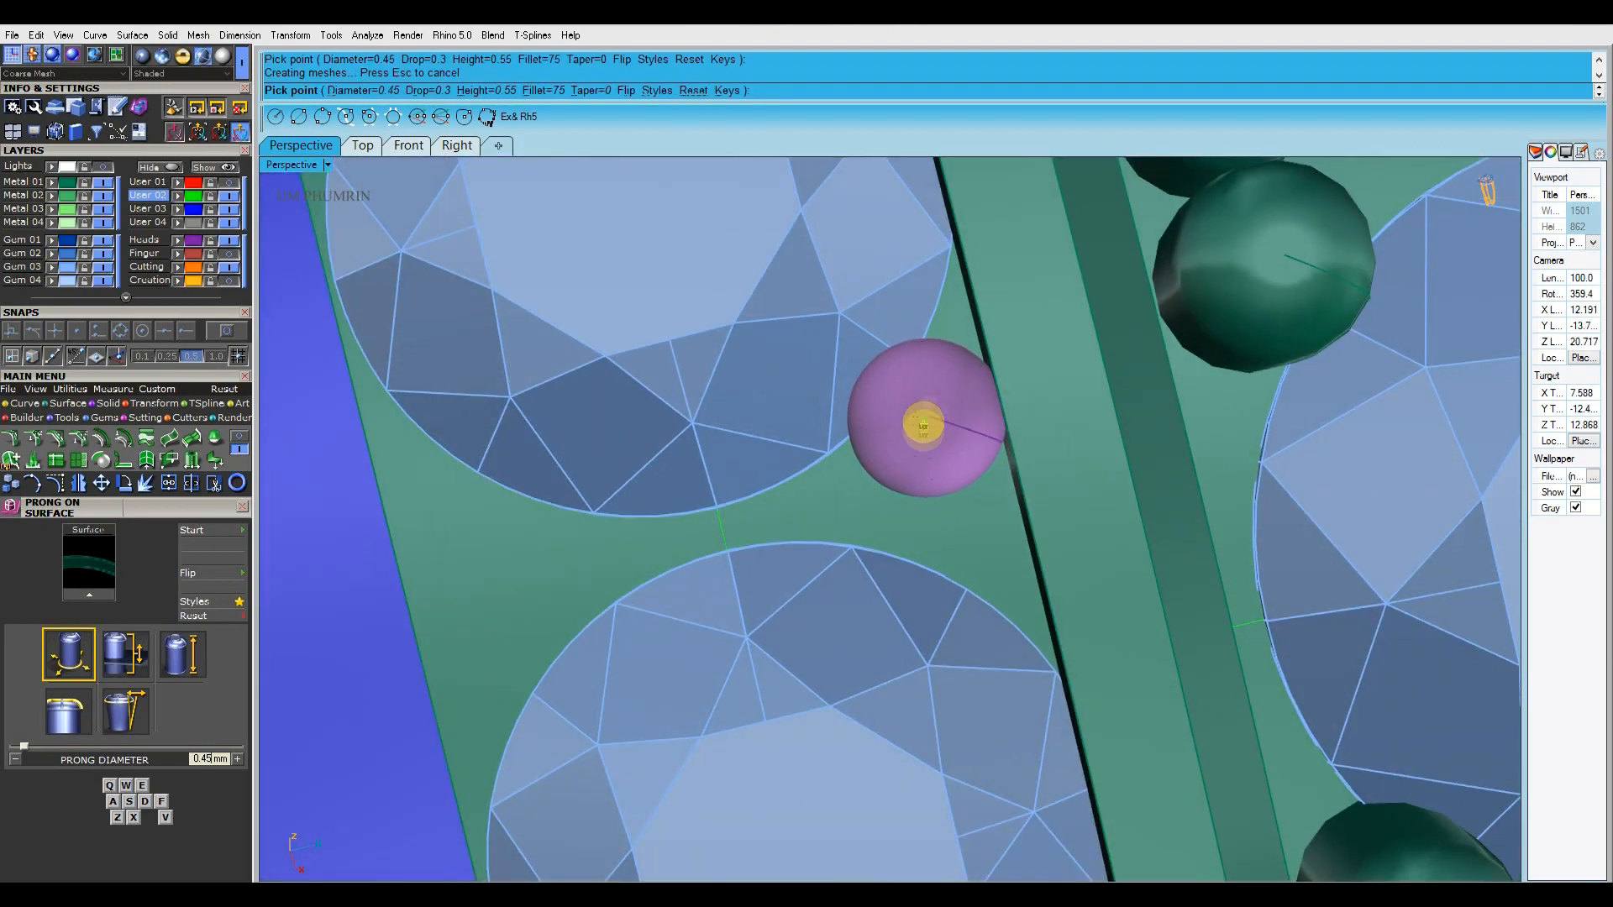
click(924, 426)
scroll(924, 496, down, 4)
scroll(911, 529, up, 5)
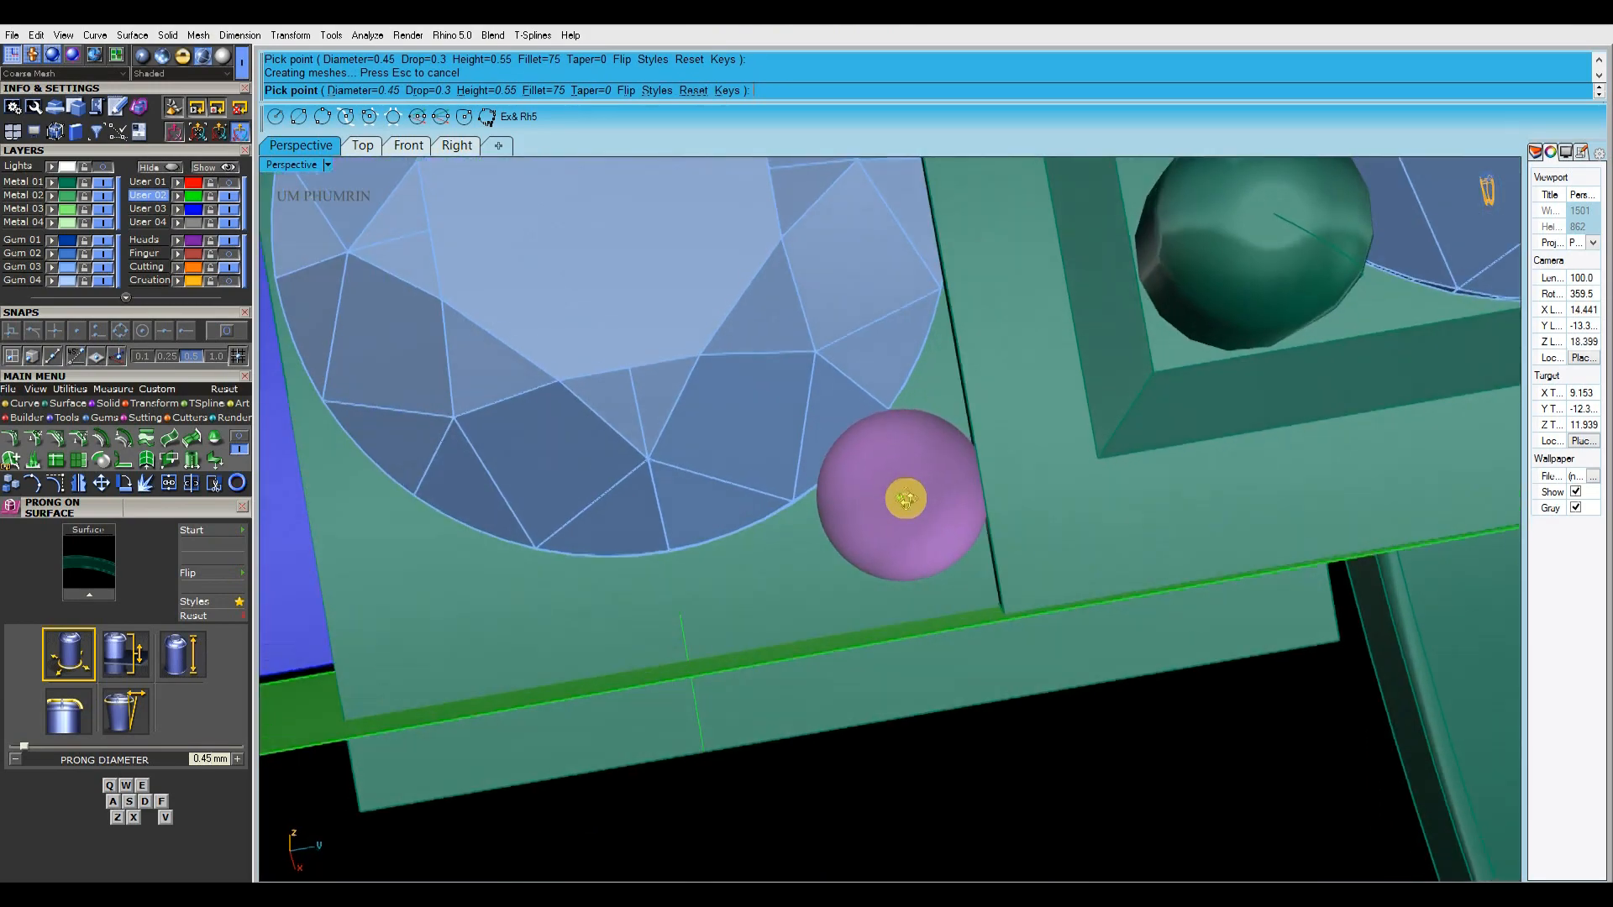
Set the prong diameter to 0.5 mm and place one prong at each outer corner of the end gem
shift+right_drag(905, 499, 903, 524)
key(e)
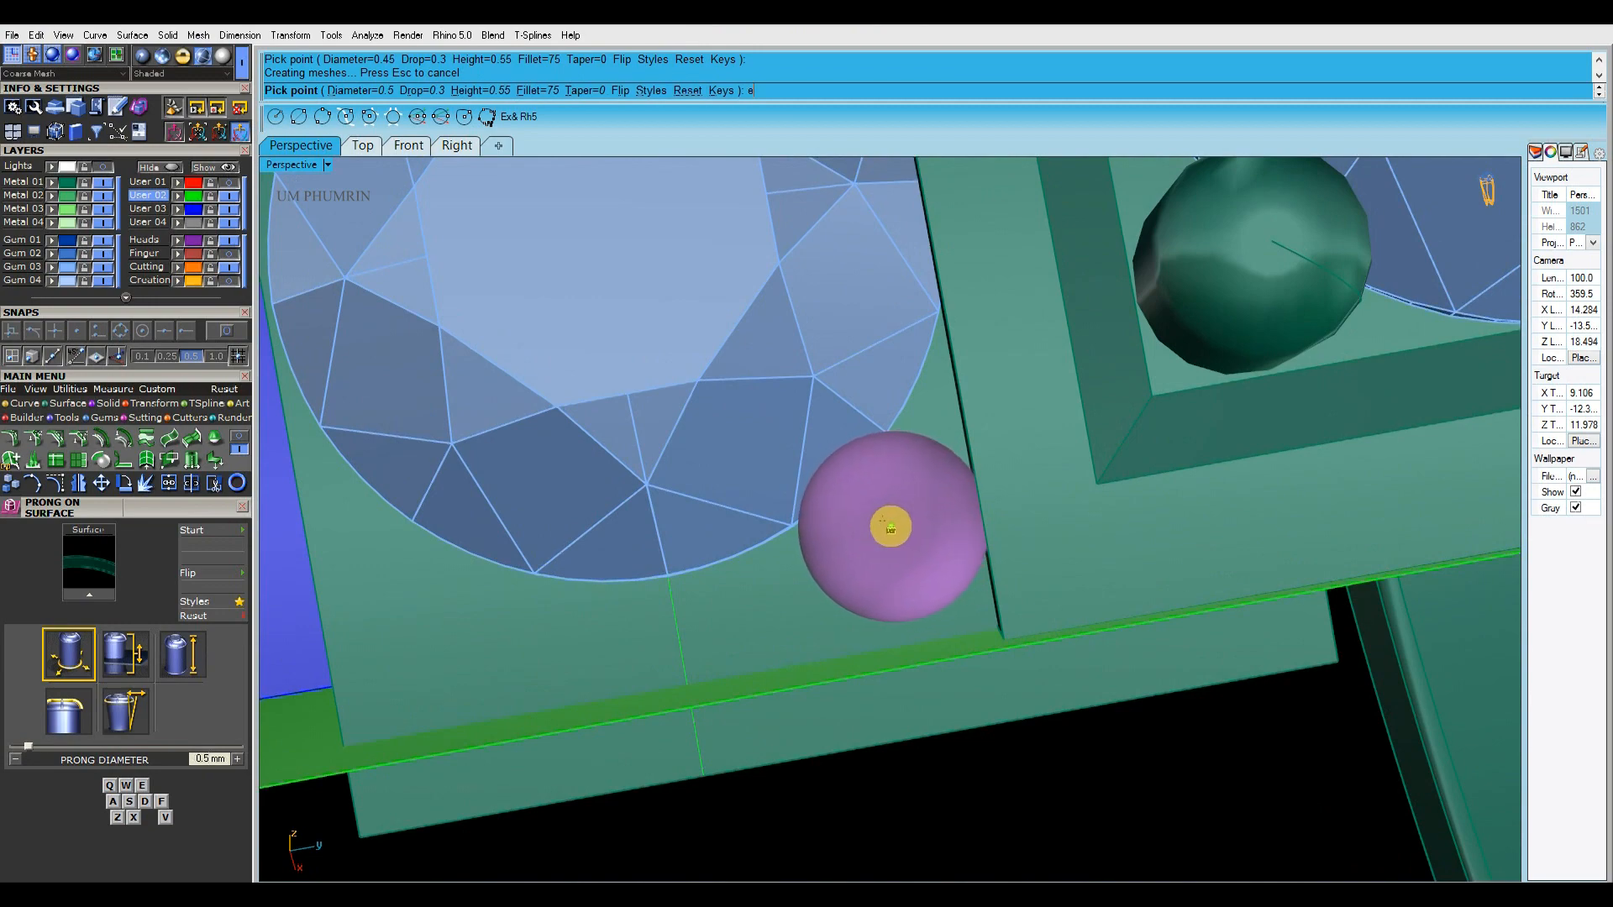
scroll(890, 528, down, 4)
scroll(874, 547, up, 3)
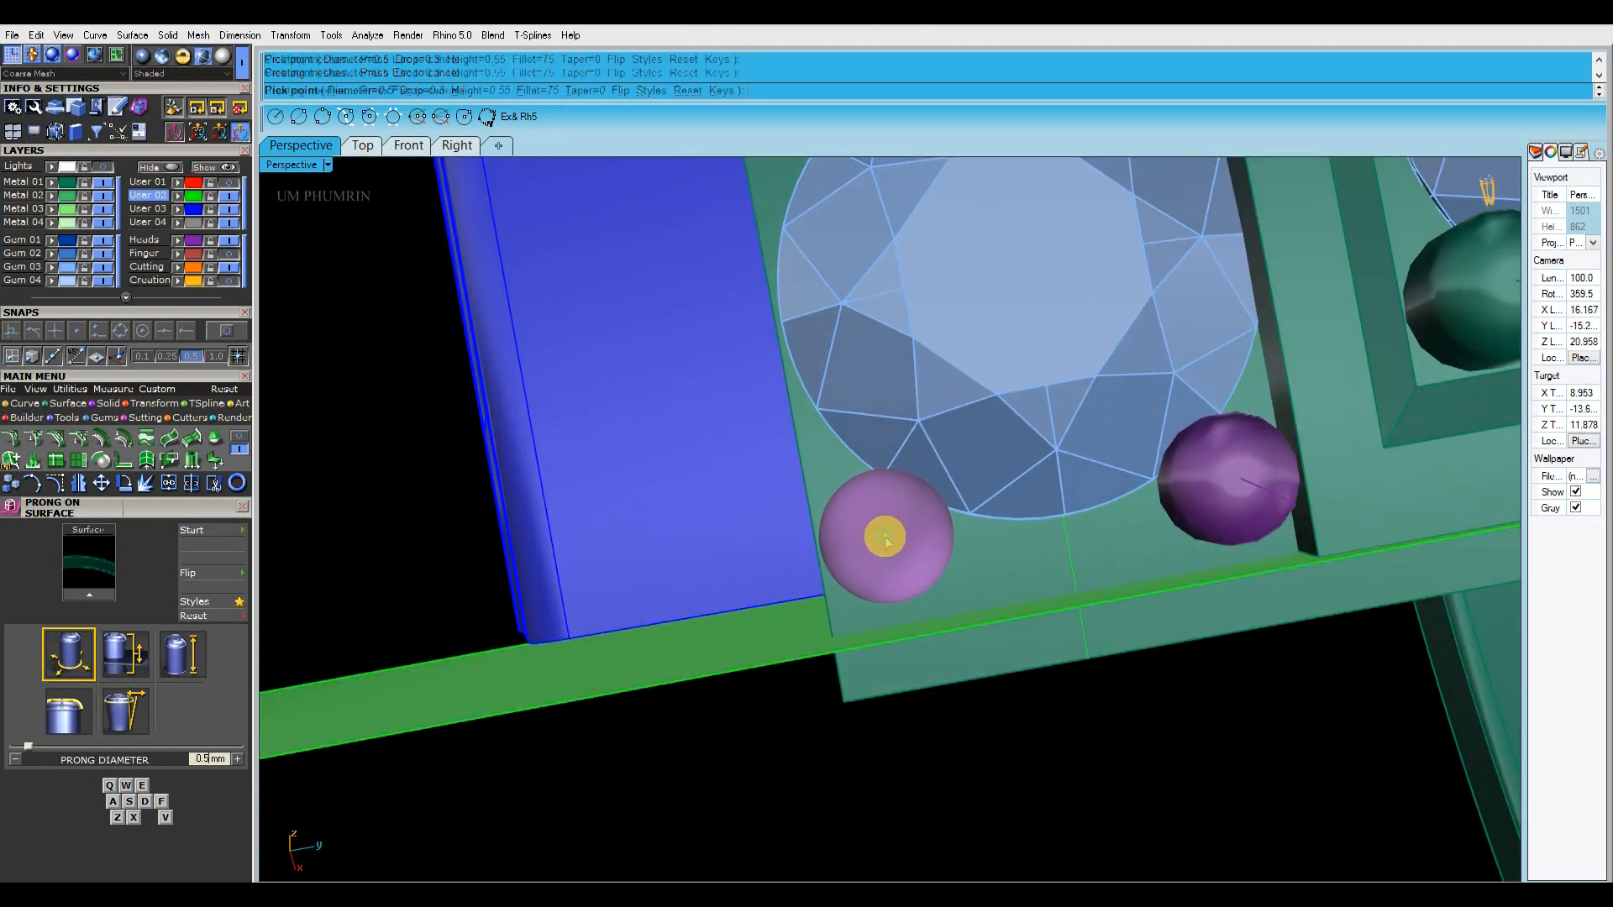
scroll(884, 539, down, 4)
Set the prong diameter to 0.45 mm and place prong pairs along the blue-rail edge in the two gaps nearest the end gem
scroll(871, 544, up, 5)
key(q)
scroll(875, 515, up, 3)
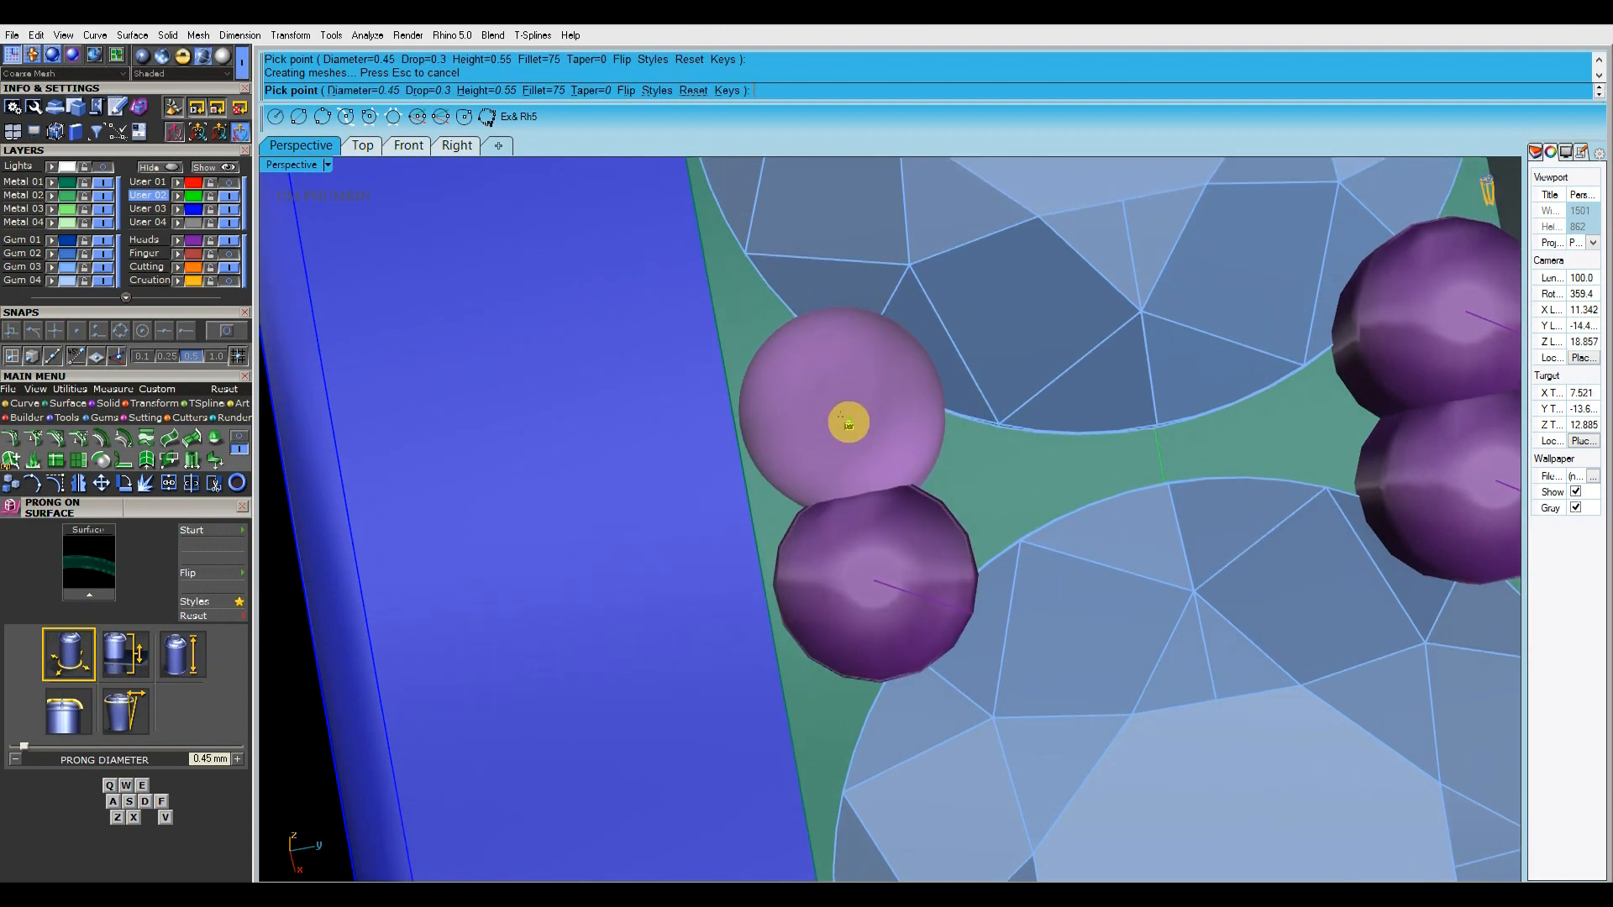
scroll(847, 424, down, 4)
scroll(880, 412, up, 4)
scroll(879, 410, up, 2)
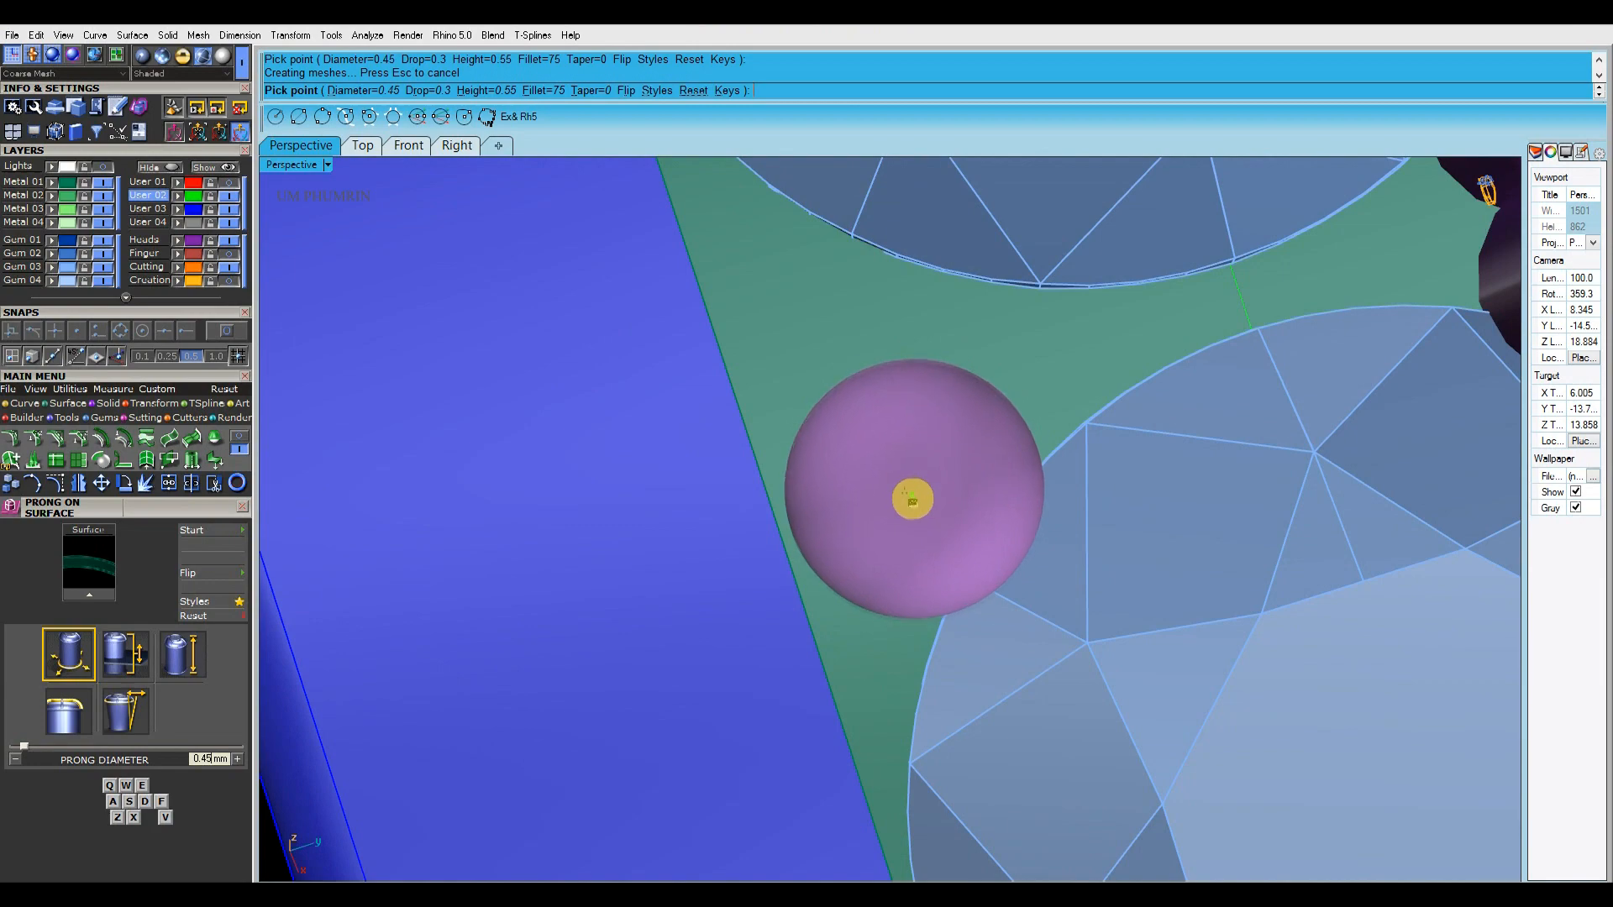
shift+right_drag(884, 407, 889, 458)
scroll(848, 368, down, 4)
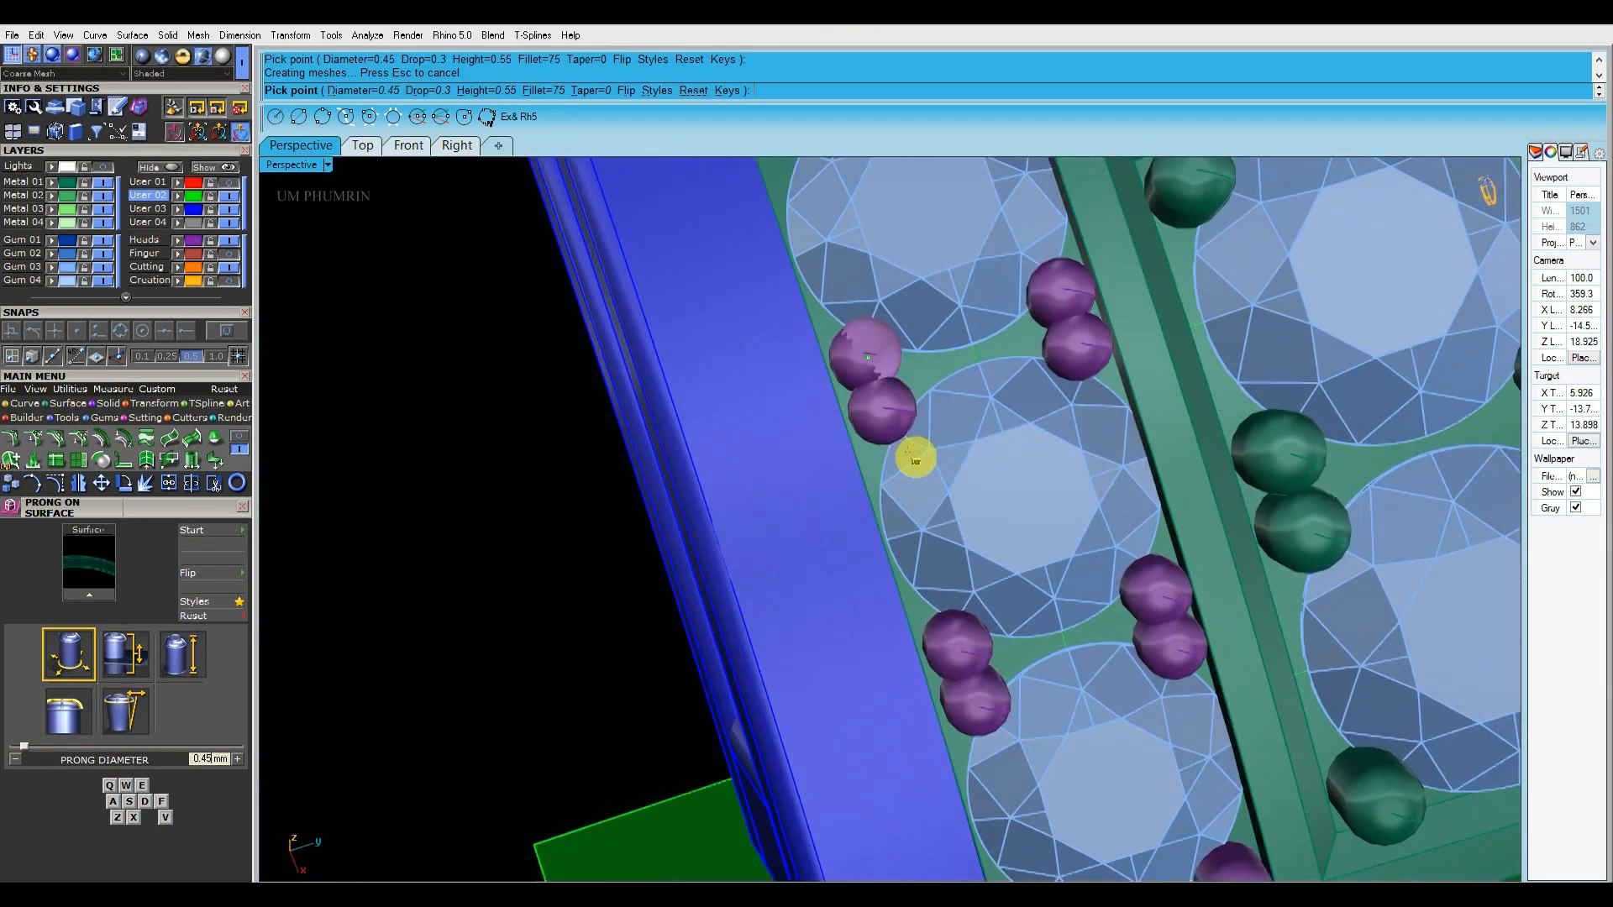
Place prong pairs in the next two gaps along the blue-rail edge, working towards the band's centre
scroll(855, 373, up, 2)
scroll(855, 373, up, 3)
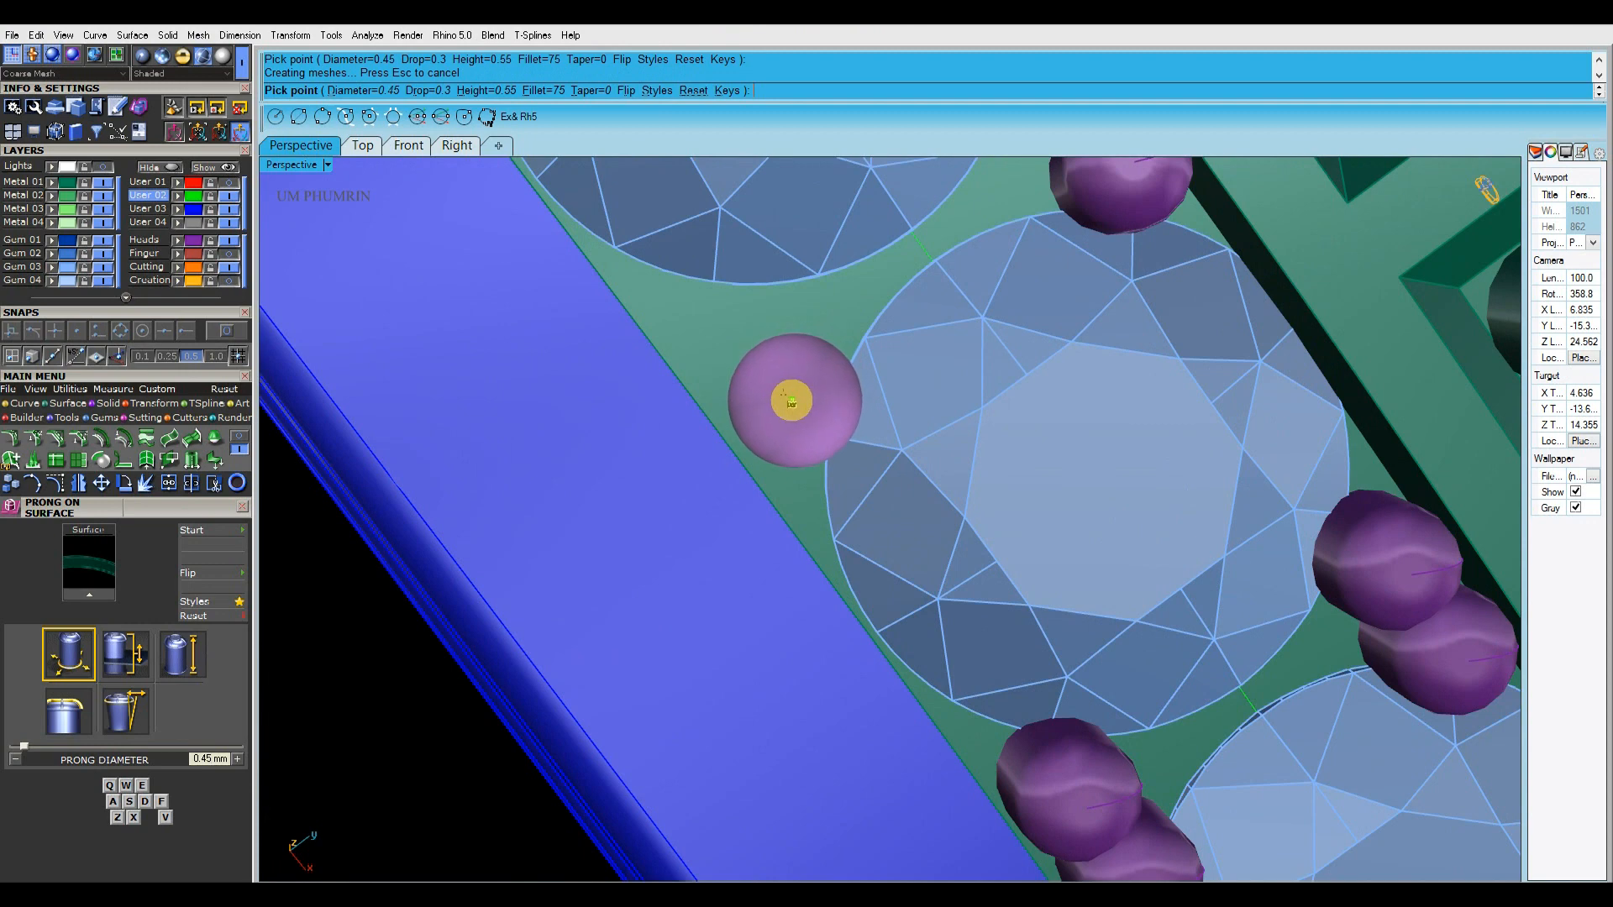
scroll(1069, 540, down, 3)
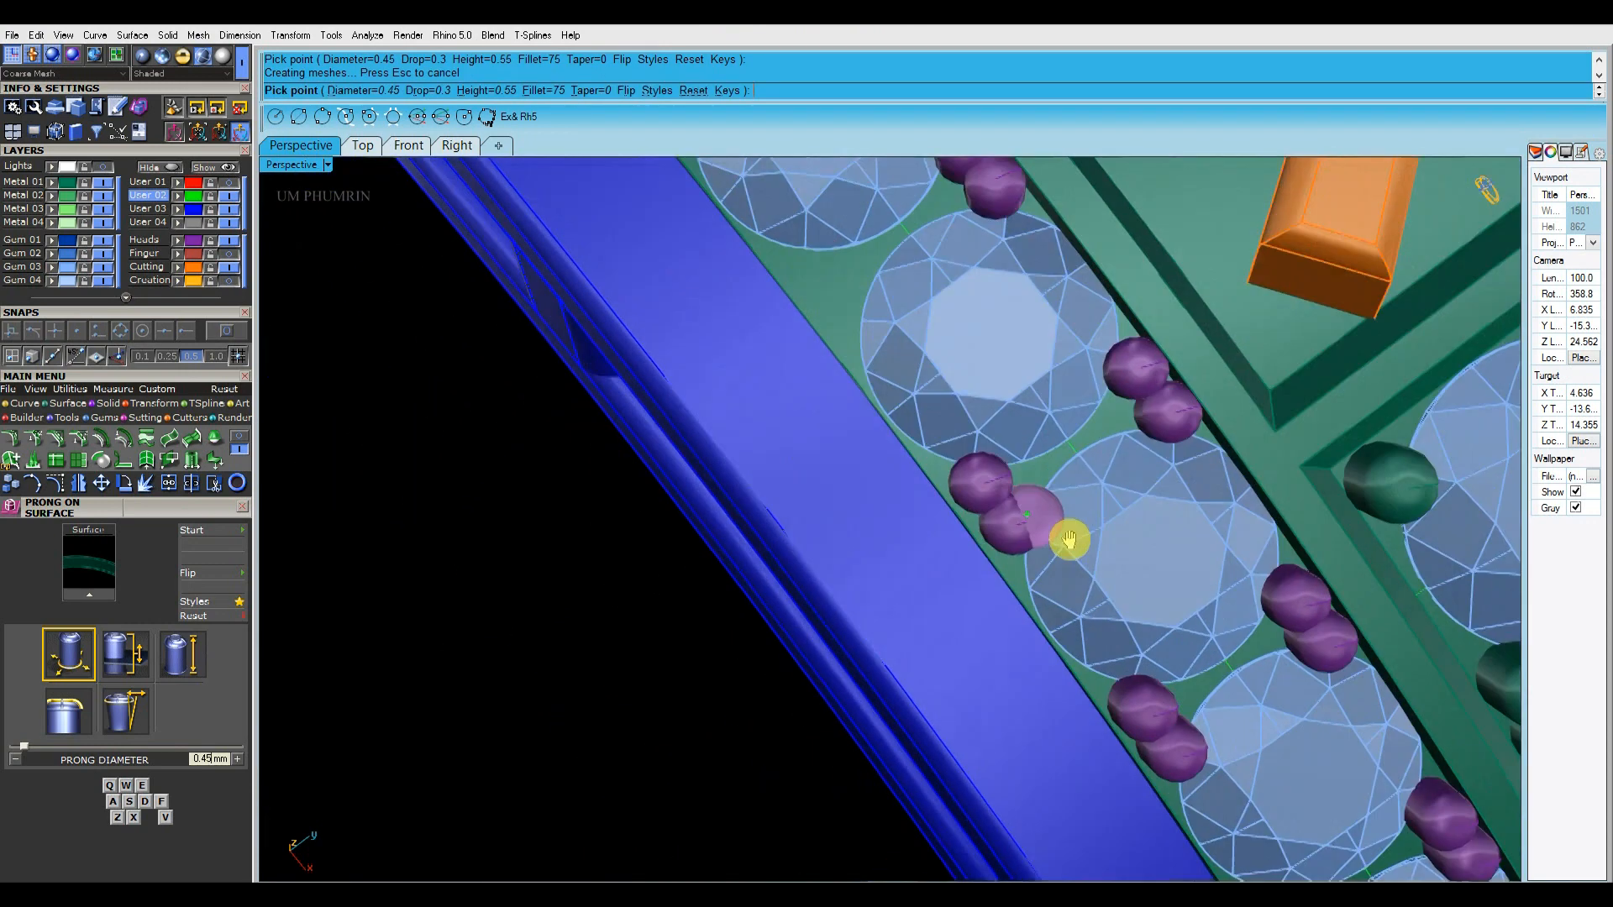
scroll(907, 425, up, 4)
right_drag(869, 363, 871, 382)
click(868, 383)
scroll(1000, 517, down, 5)
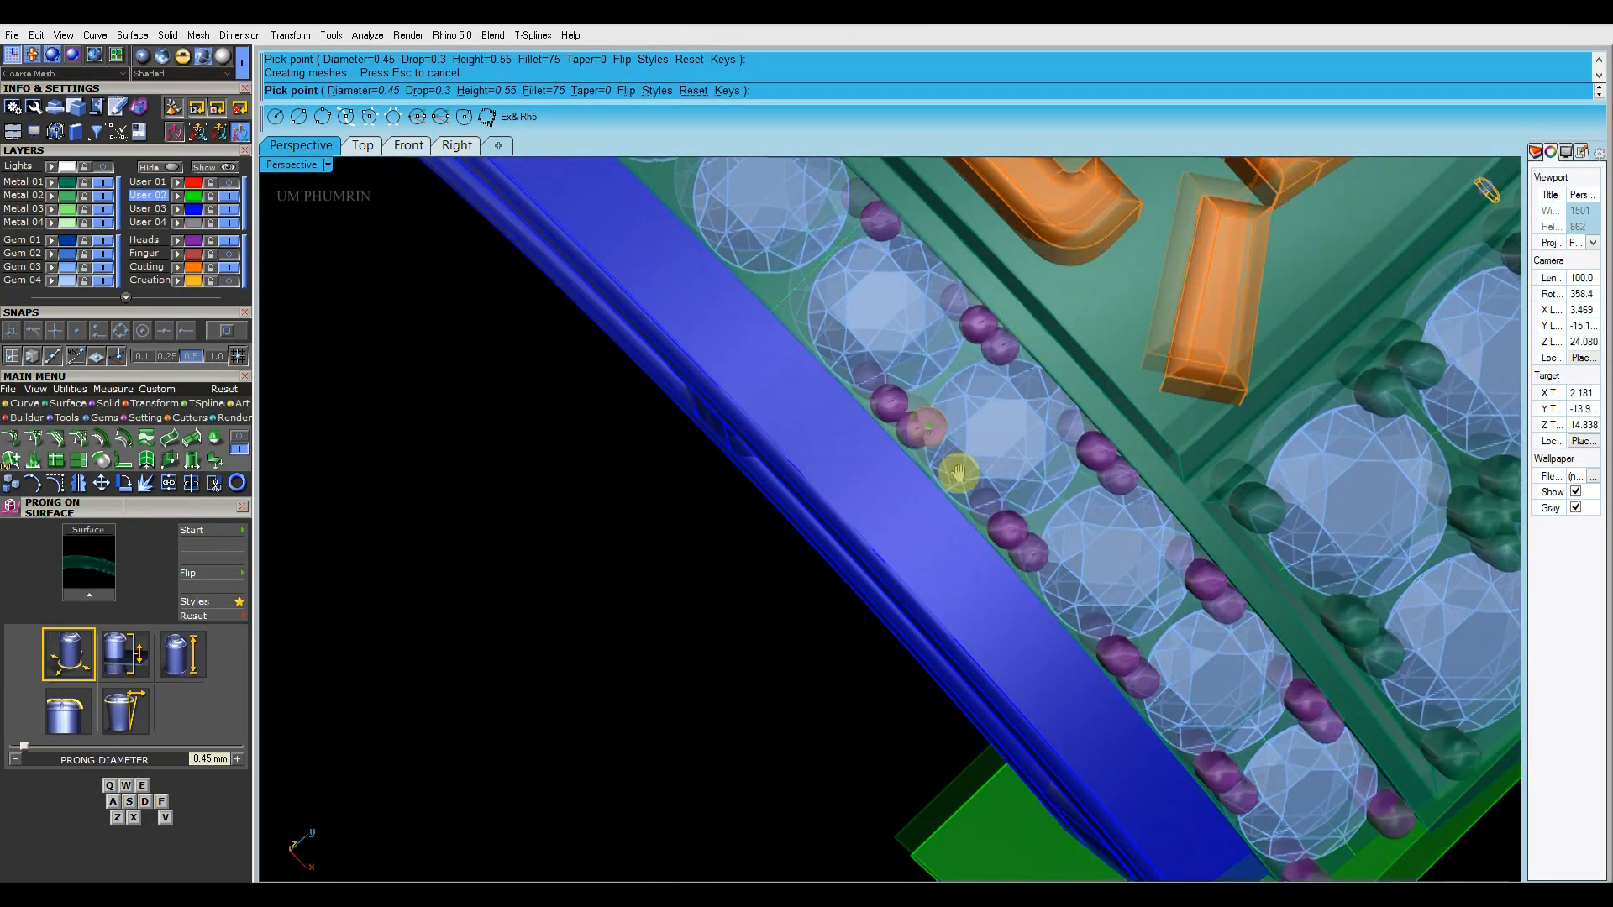
Place the final prong at the centre gap on the blue-rail edge and finish placing prongs
scroll(958, 475, up, 5)
right_drag(904, 406, 925, 263)
click(881, 439)
scroll(876, 458, down, 10)
right_click(879, 414)
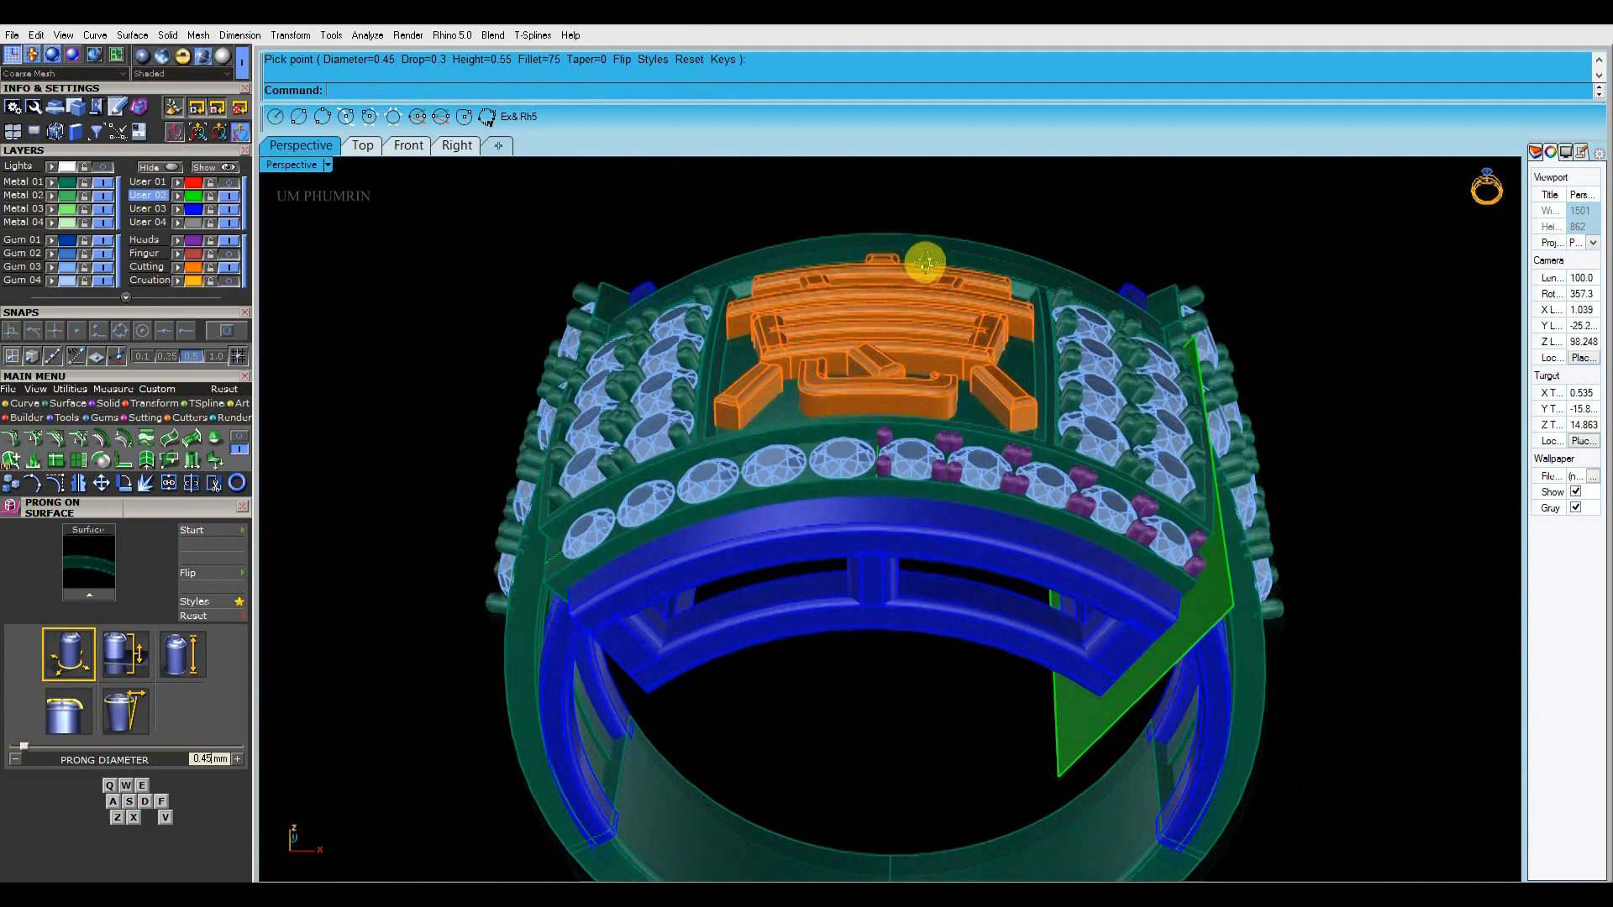
Ungroup the front row of gems and delete the five gems on the half without prongs
scroll(873, 420, up, 2)
click(852, 460)
shift+right_drag(853, 460, 861, 312)
text(gg)
key(space)
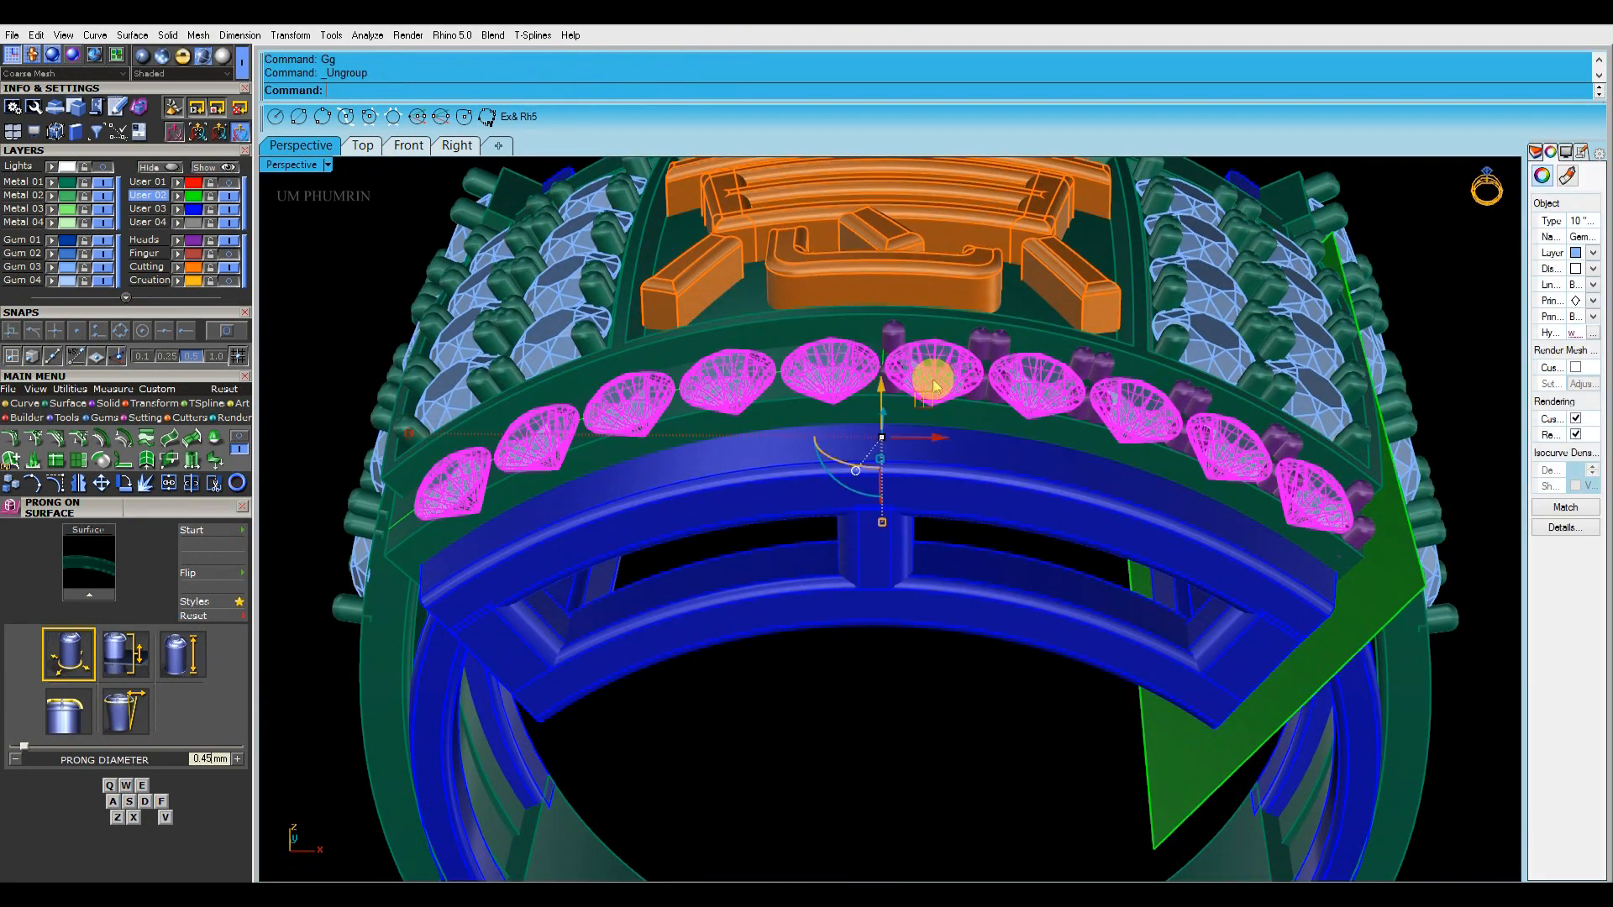
shift+click(470, 464)
key(Delete)
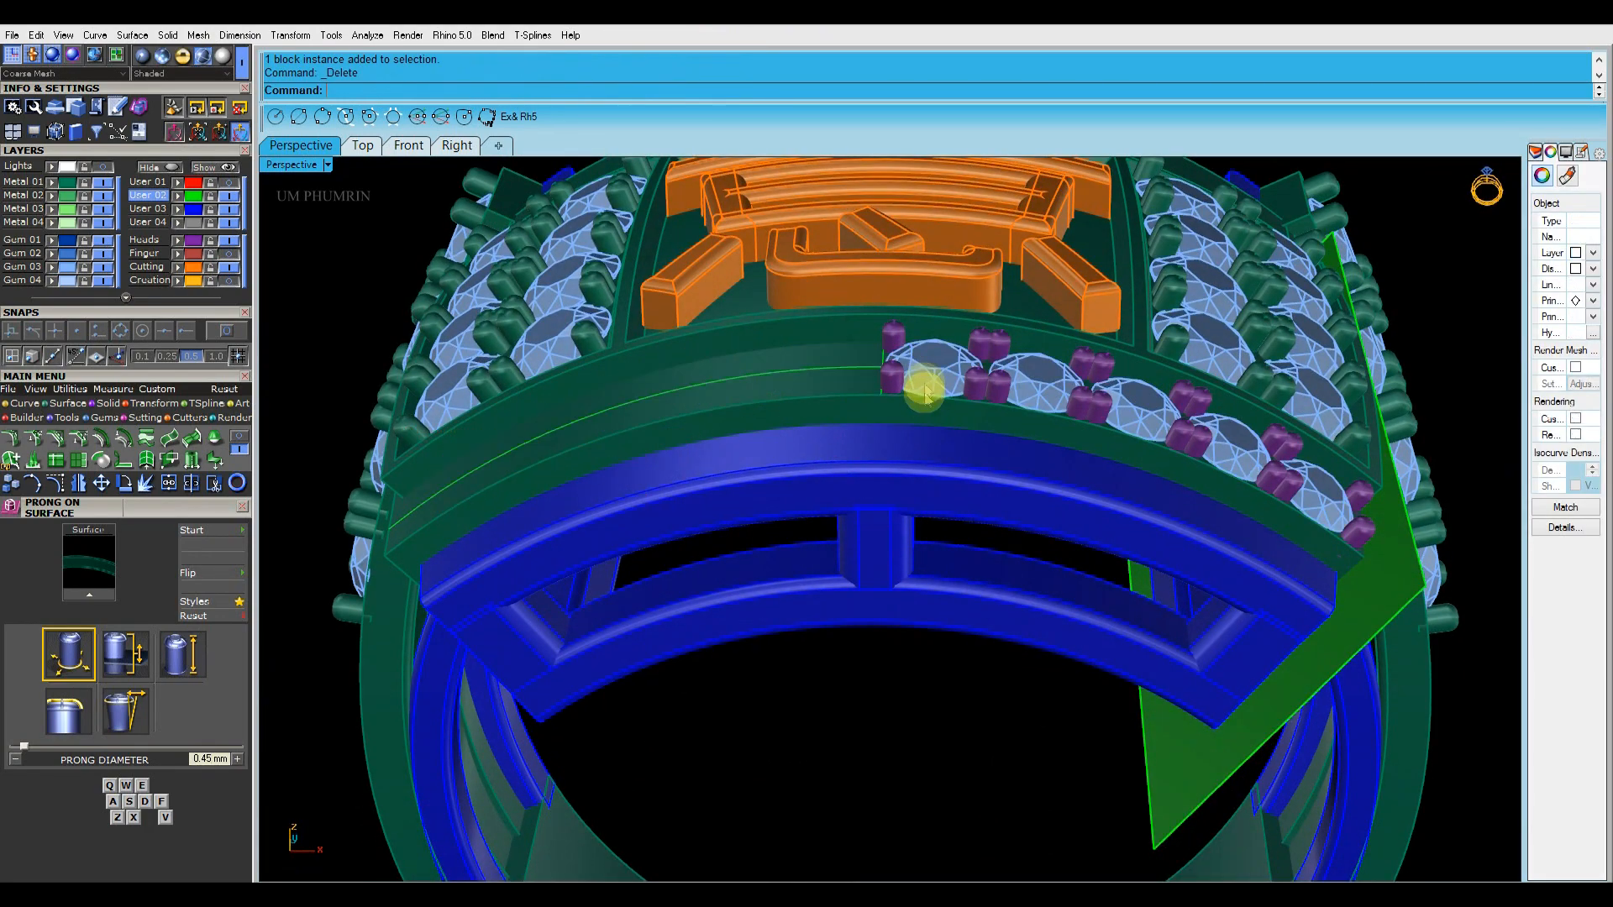
Select the five remaining front gems and group them
click(932, 387)
shift+click(1061, 381)
shift+right_drag(1264, 452, 1154, 415)
text(g)
key(space)
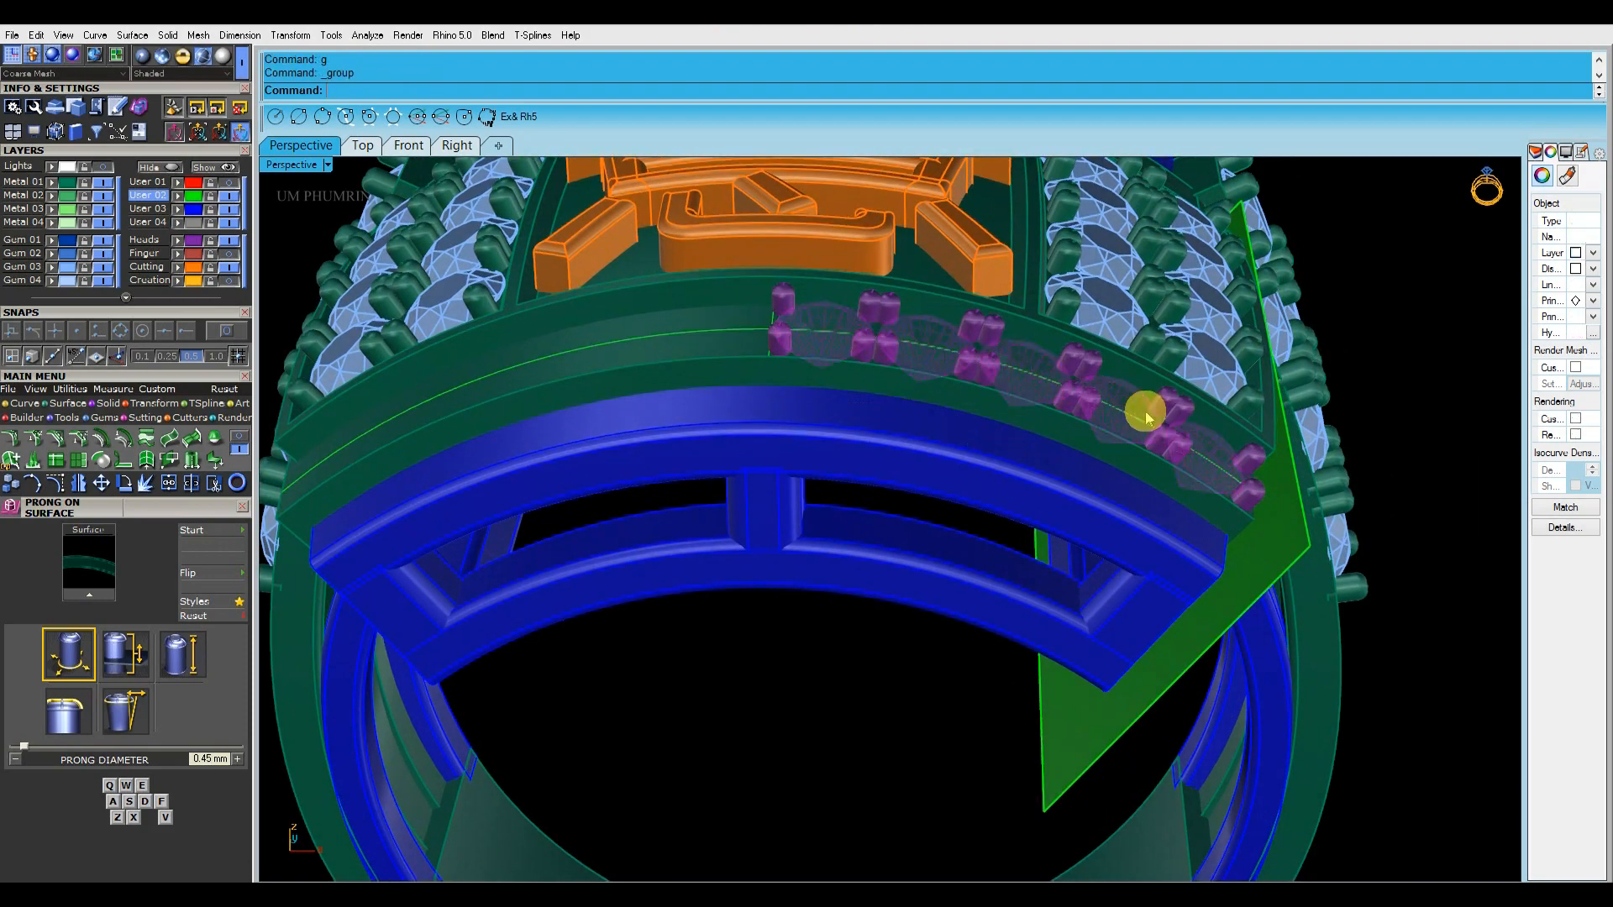
Group the front band's prongs and mirror the gems and prongs across the Y axis onto the other half
click(1428, 400)
shift+right_drag(864, 385, 867, 421)
text(g)
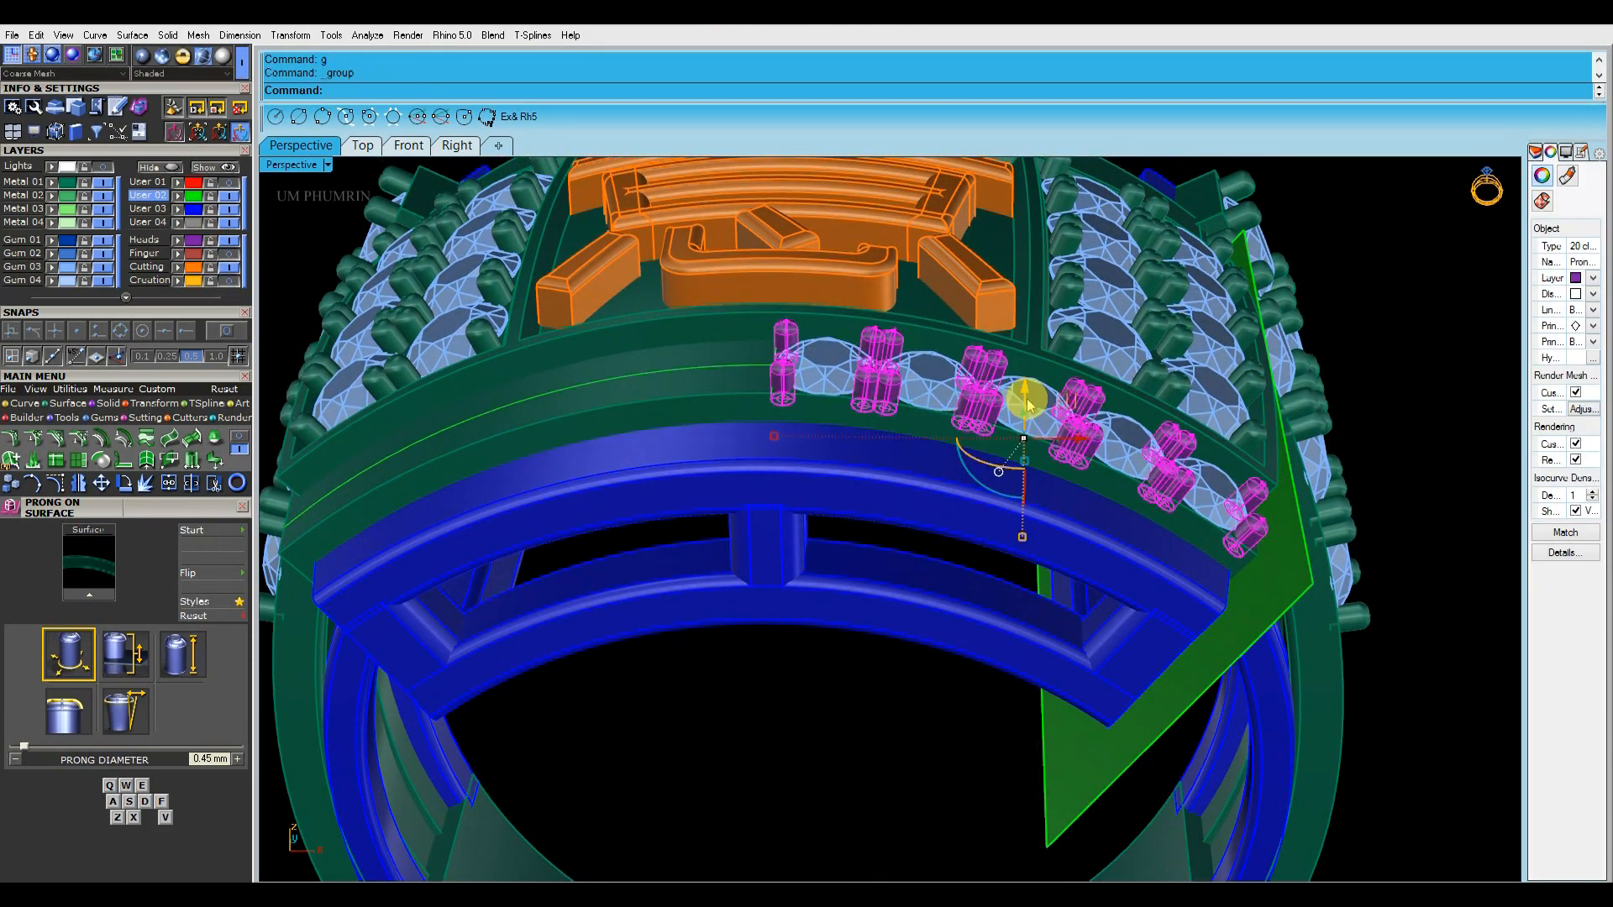
click(1341, 373)
right_drag(912, 332, 907, 475)
scroll(868, 555, down, 5)
scroll(870, 556, up, 7)
scroll(878, 564, up, 6)
Select the green centre line on the front band and shift it horizontally in the Front view onto the ring's vertical centre axis
click(817, 561)
click(818, 561)
scroll(842, 522, down, 9)
right_drag(844, 525, 879, 396)
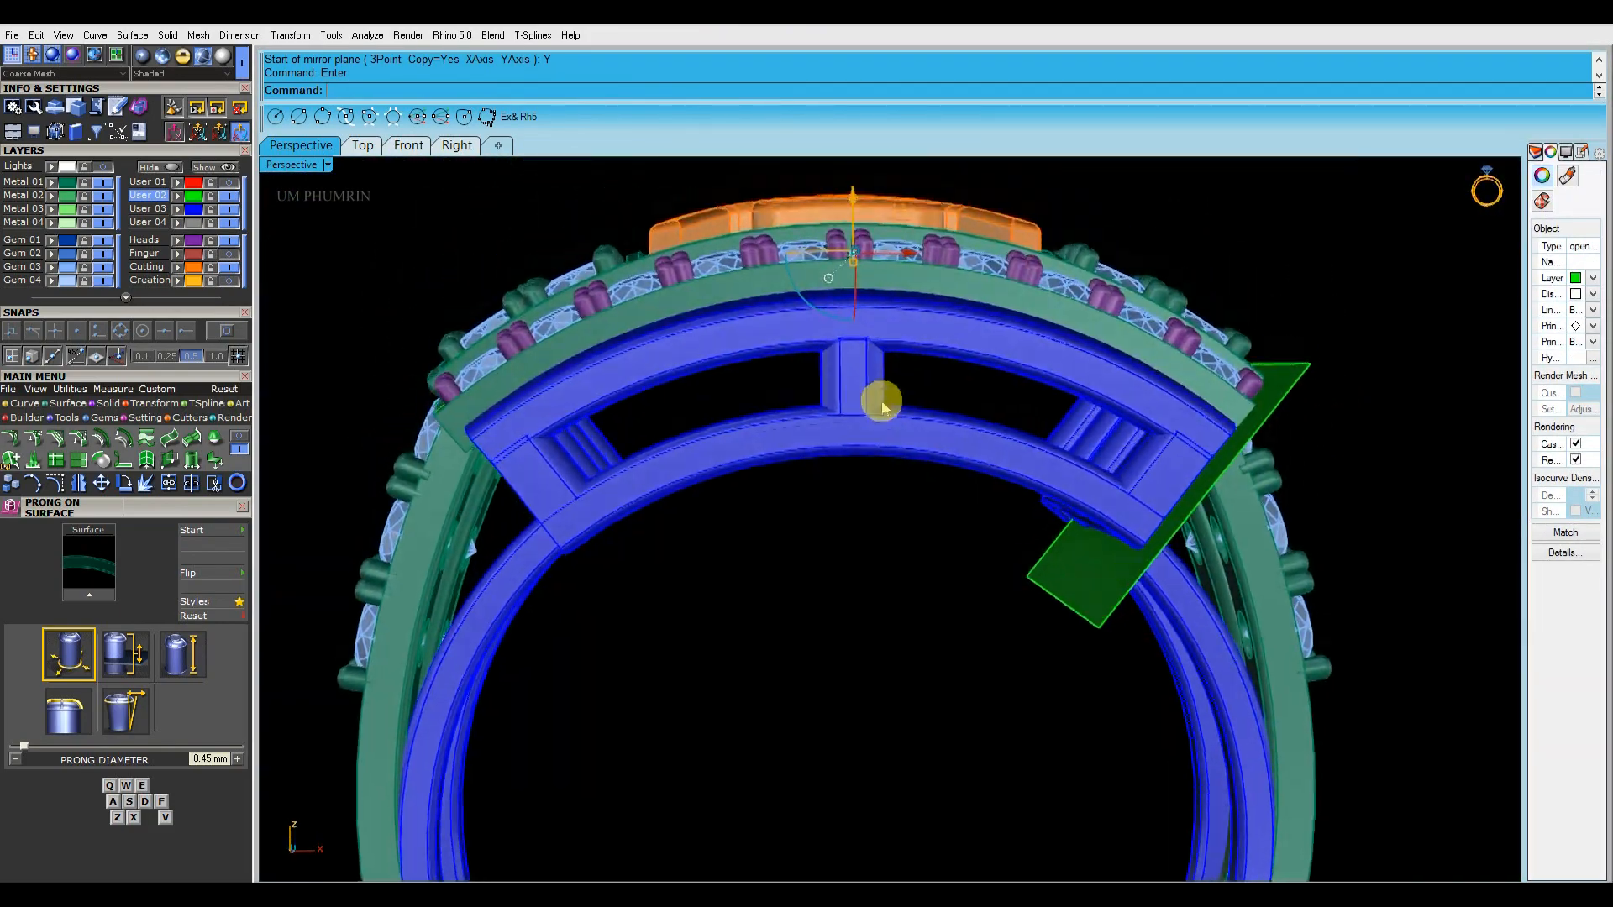
scroll(843, 257, up, 5)
click(408, 144)
scroll(915, 418, down, 5)
scroll(784, 244, up, 8)
scroll(788, 304, up, 2)
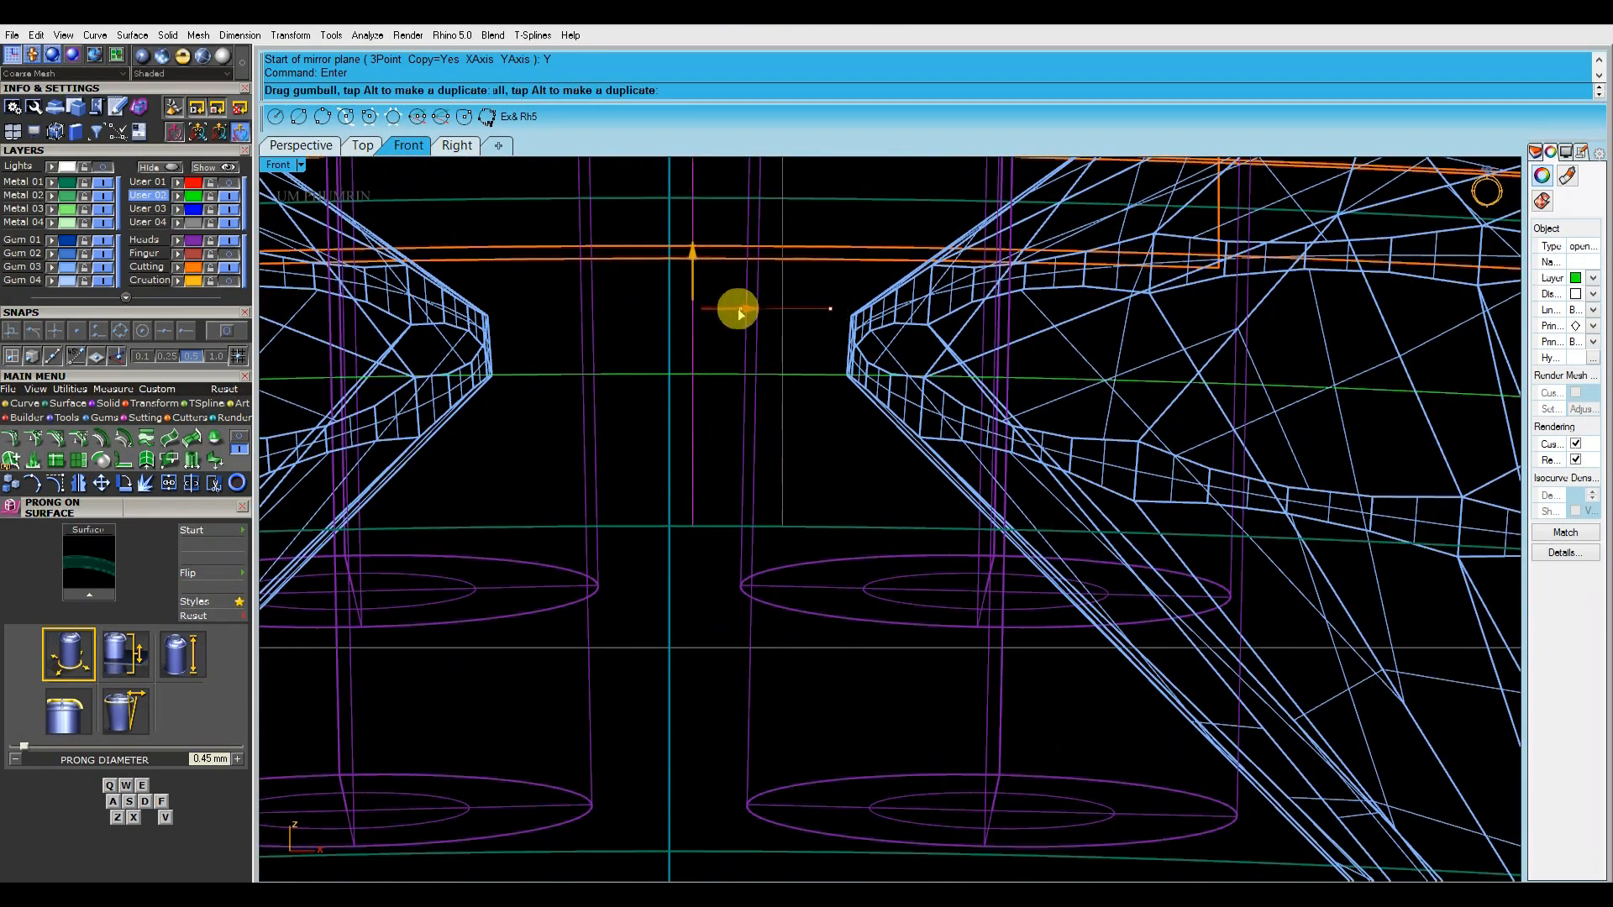
drag(742, 312, 722, 315)
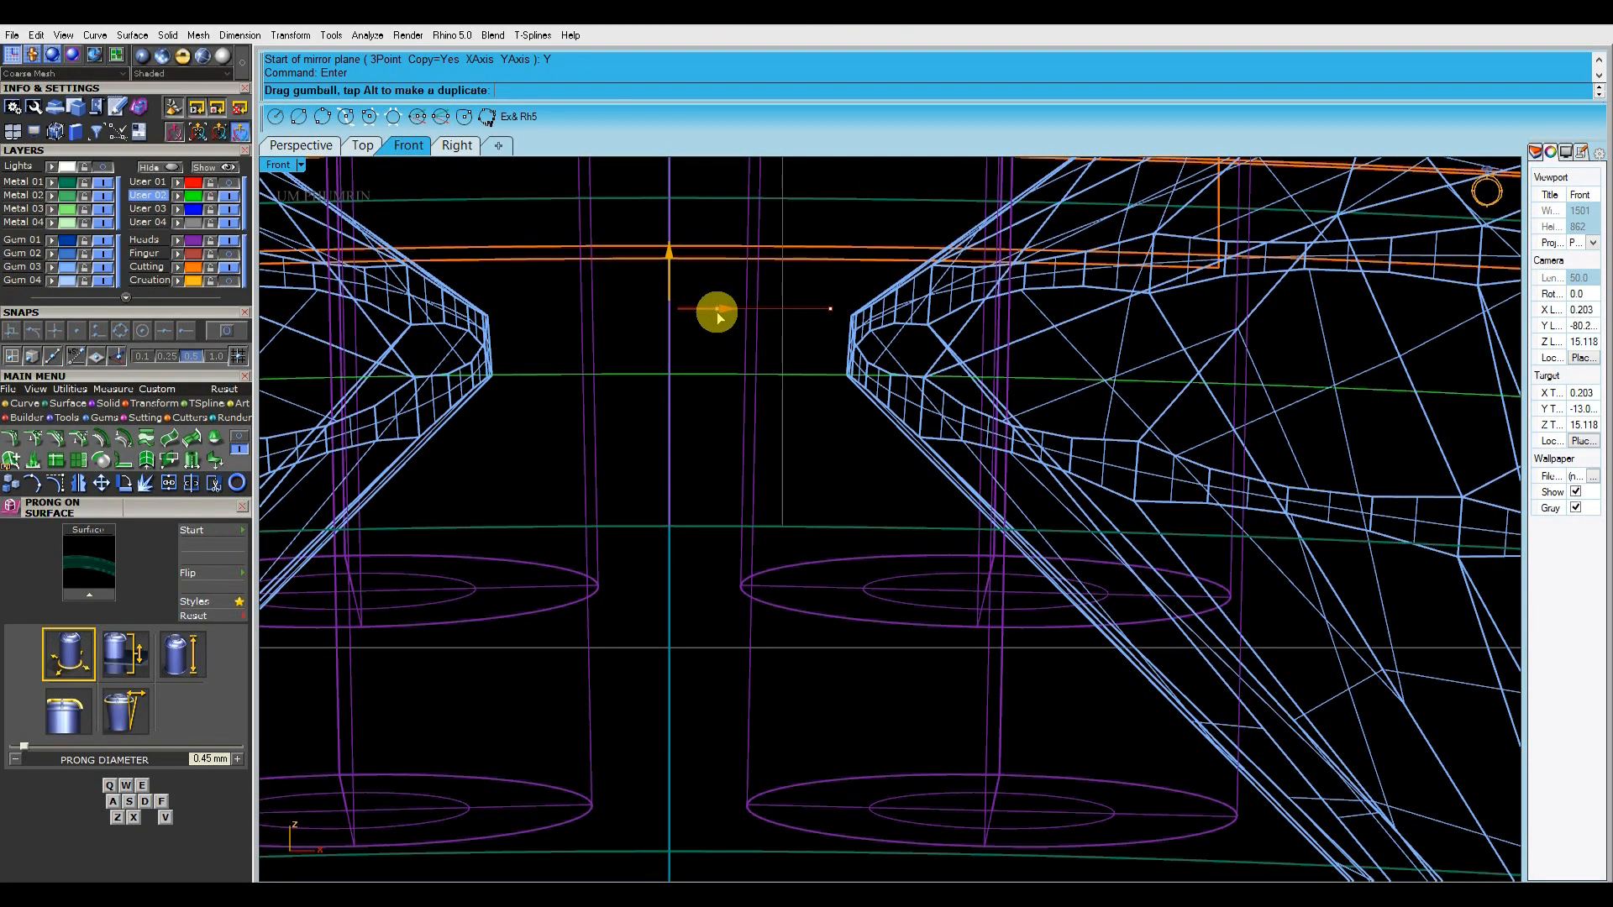
Delete the gems and prongs from both halves of the front band
click(304, 146)
right_drag(716, 356, 824, 504)
scroll(824, 435, up, 6)
mouse_move(824, 435)
right_down()
mouse_move(878, 527)
mouse_move(878, 500)
right_up()
click(674, 478)
shift+click(694, 407)
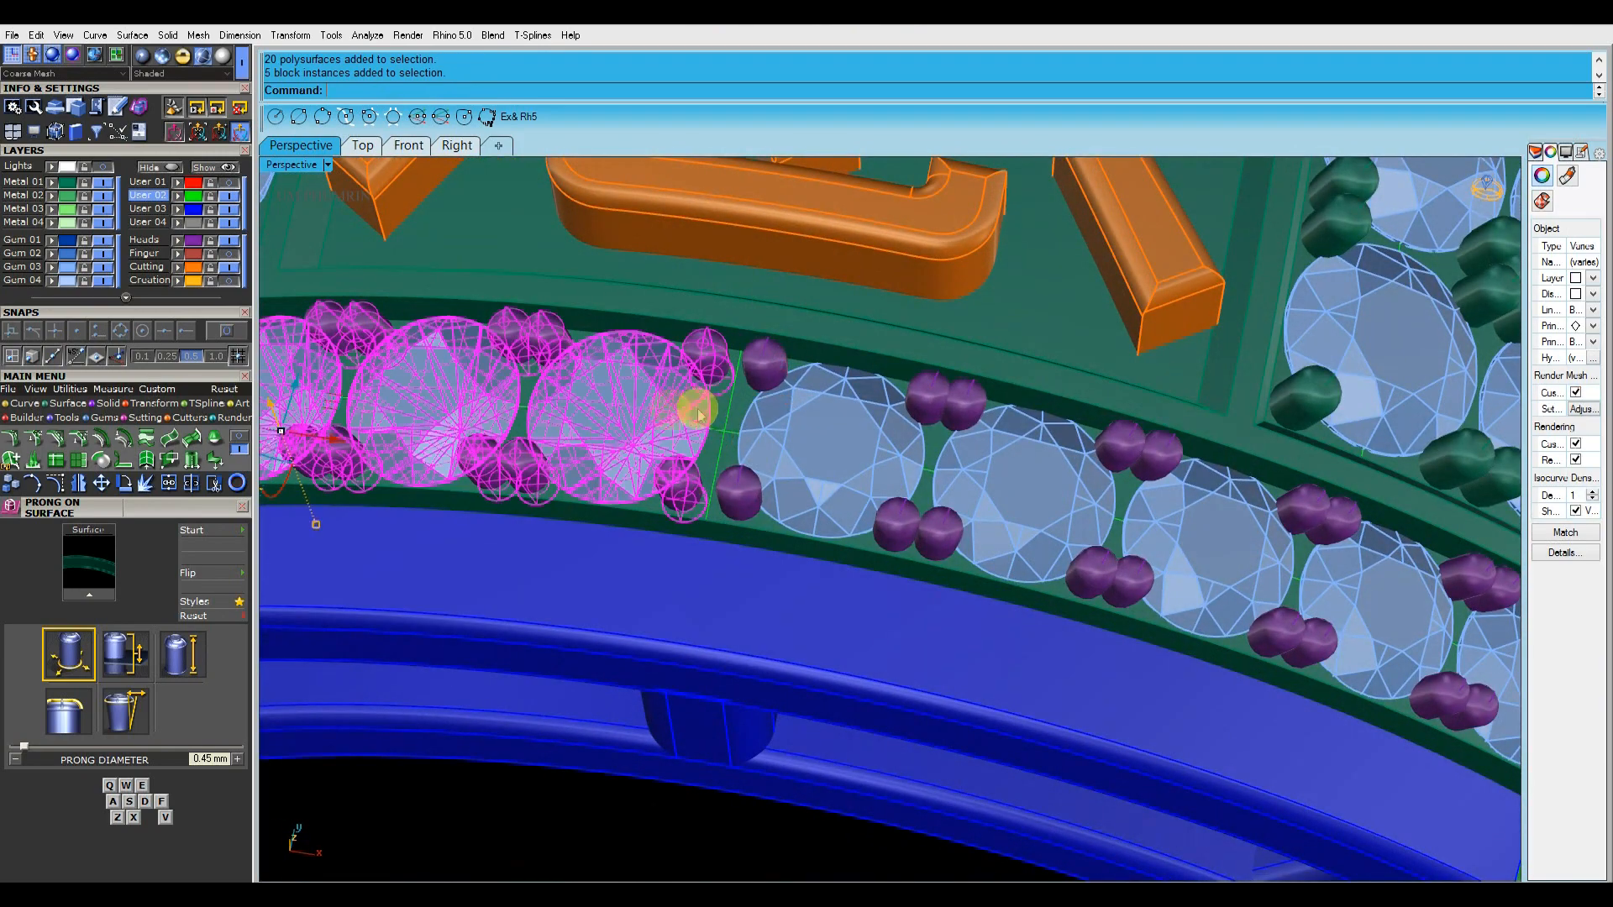
key(Delete)
scroll(729, 424, down, 7)
scroll(737, 464, up, 4)
click(730, 450)
shift+click(799, 427)
key(Delete)
Run Gem on Curve along the band's middle curve, orienting the gems to the band surface with fixed 0.12 mm spacing
click(799, 420)
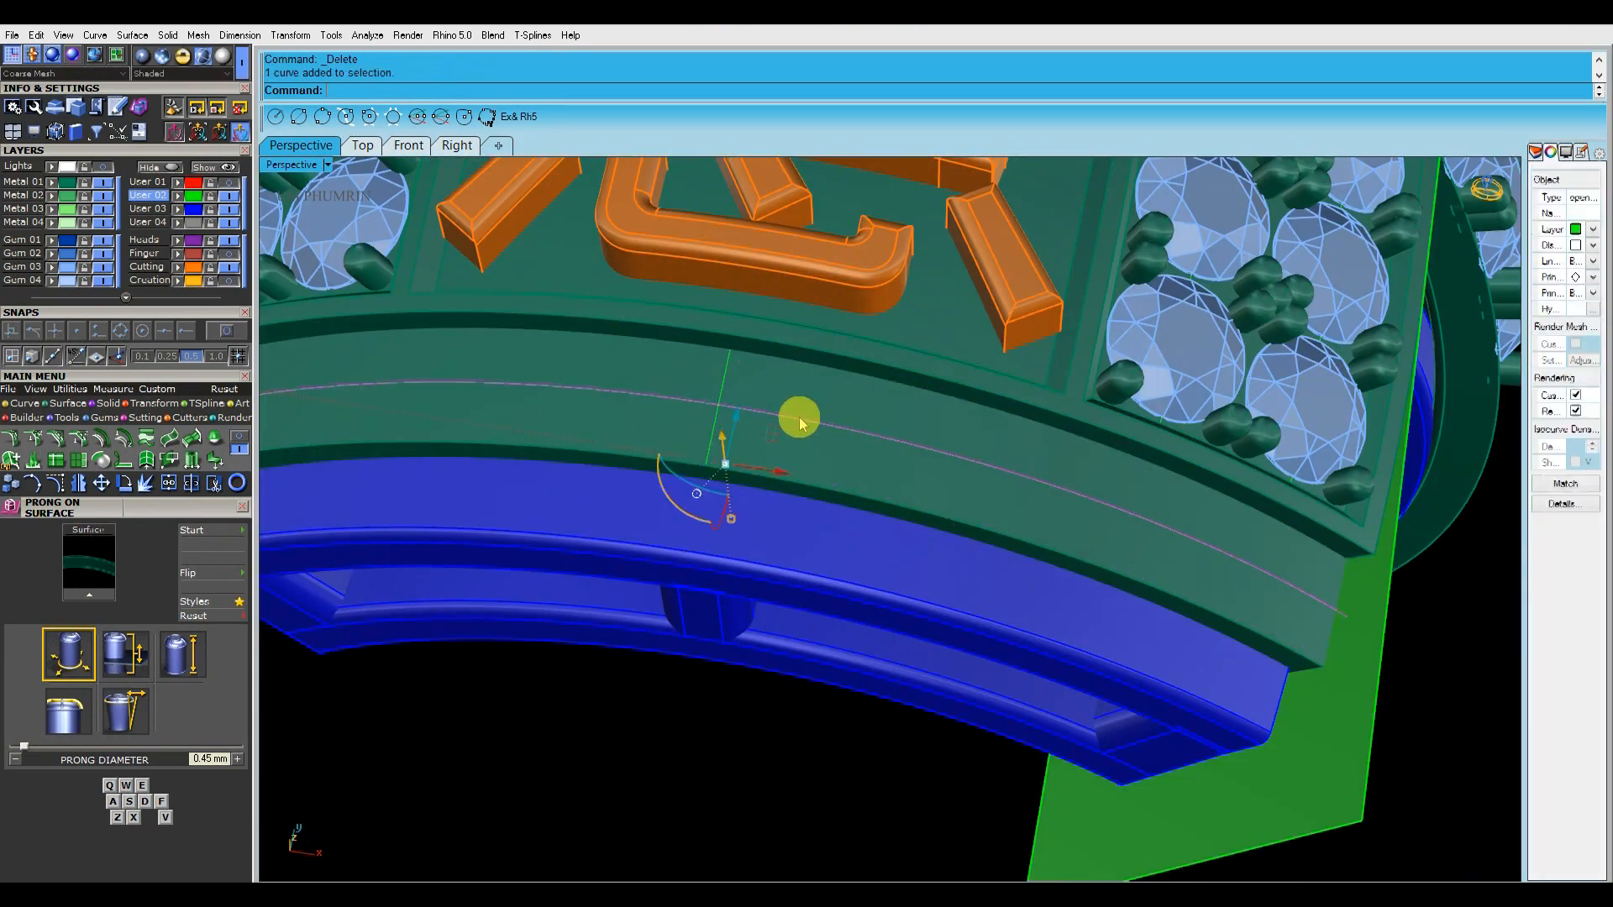
text(Aa)
key(Return)
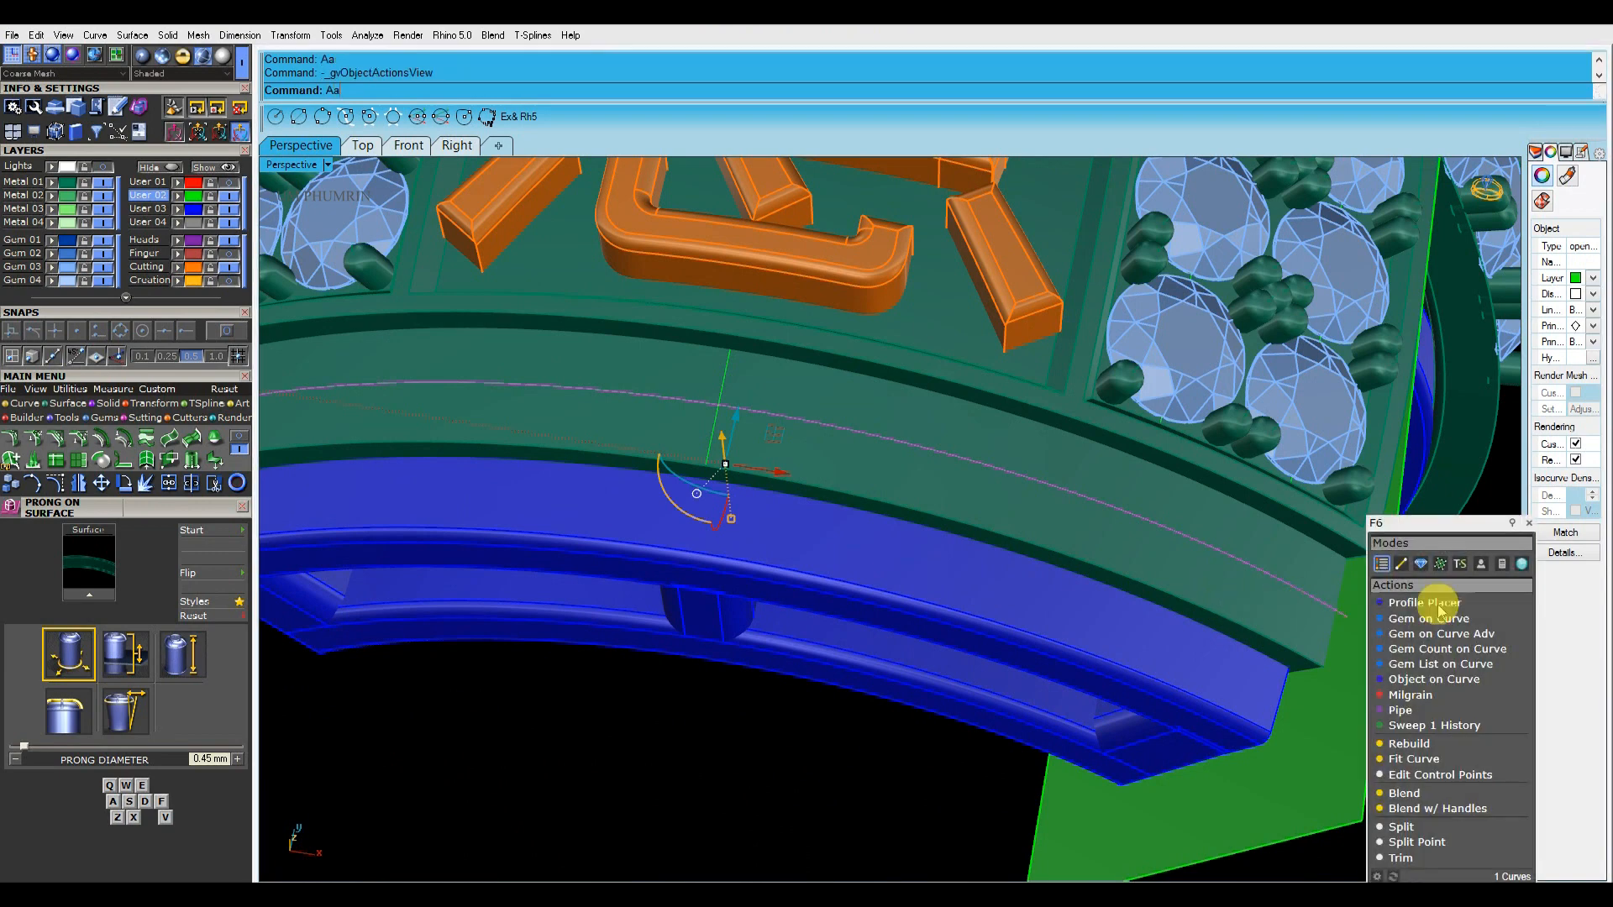
click(1428, 618)
click(1525, 526)
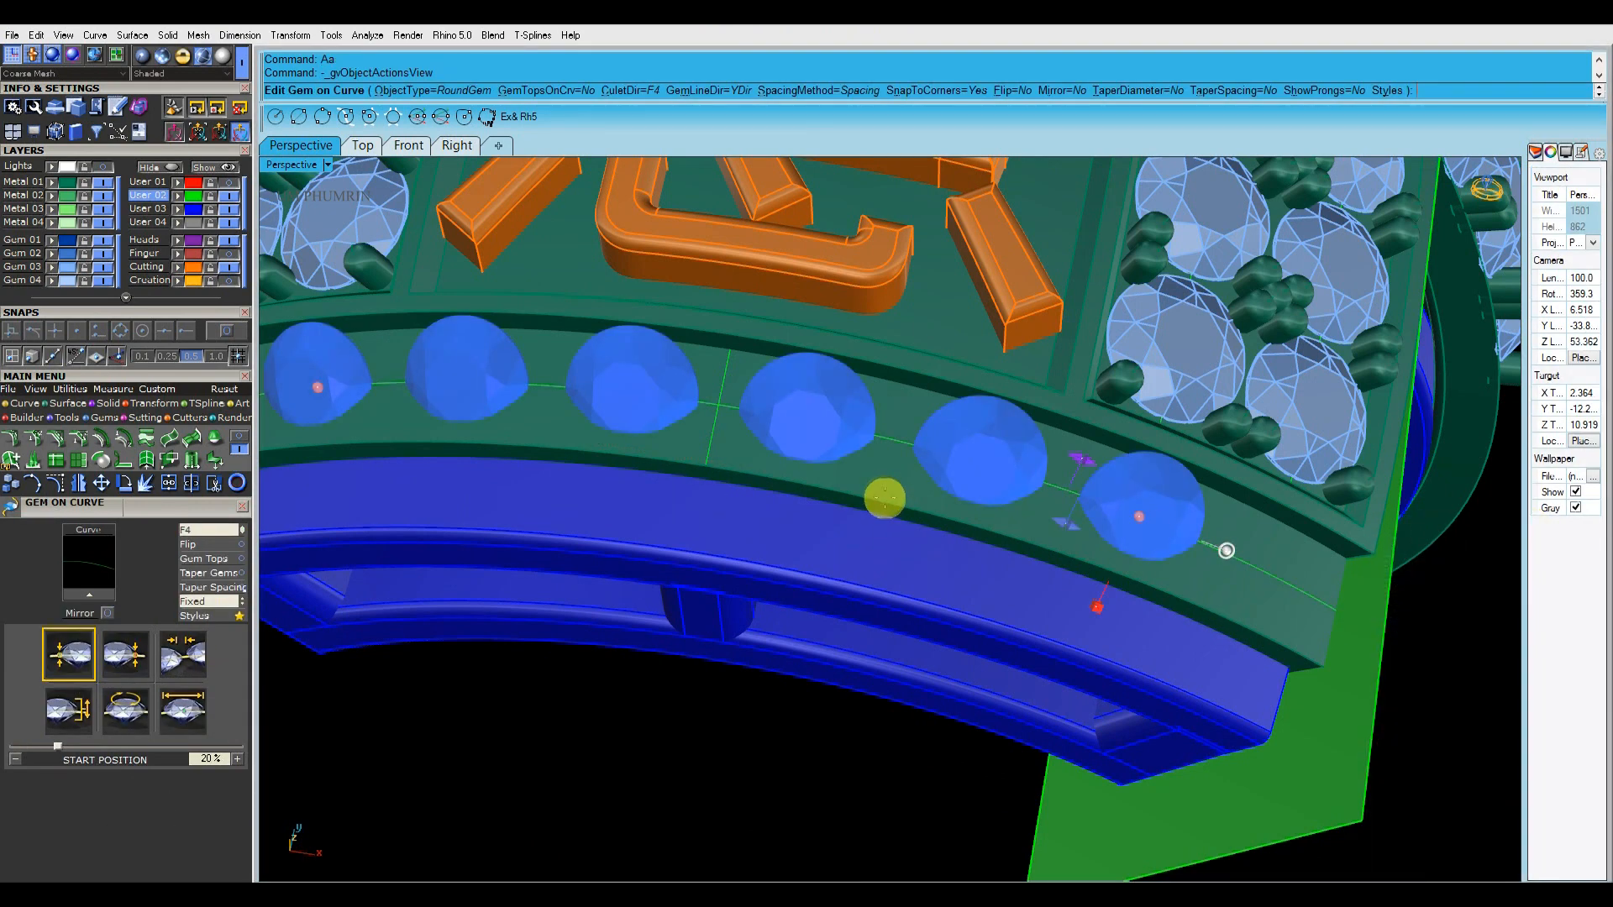
click(208, 529)
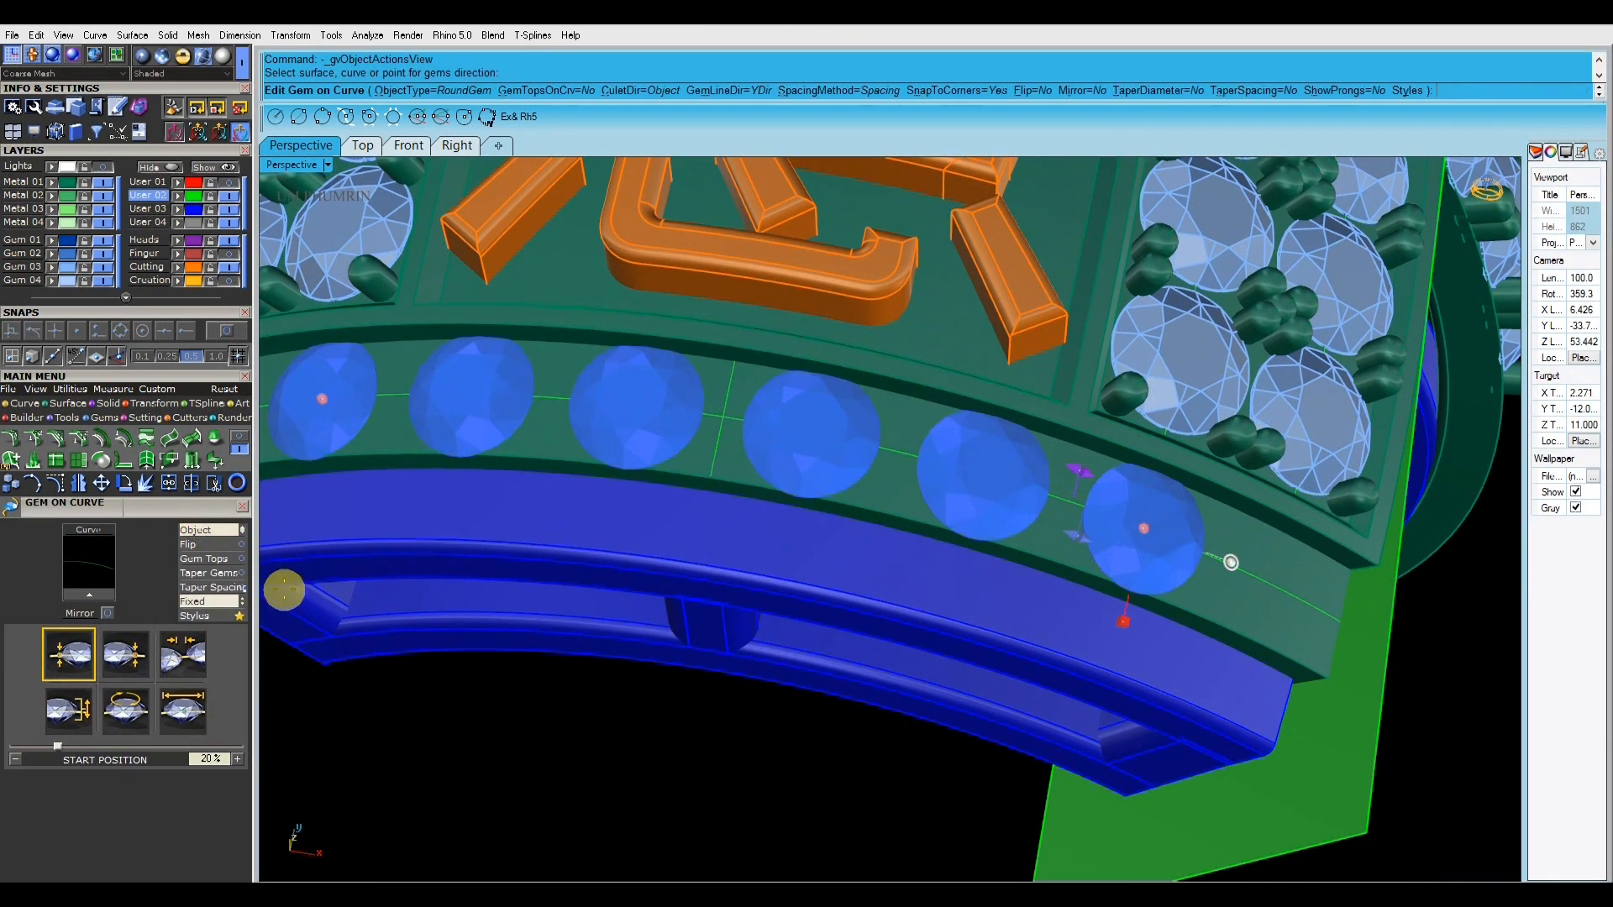
click(185, 715)
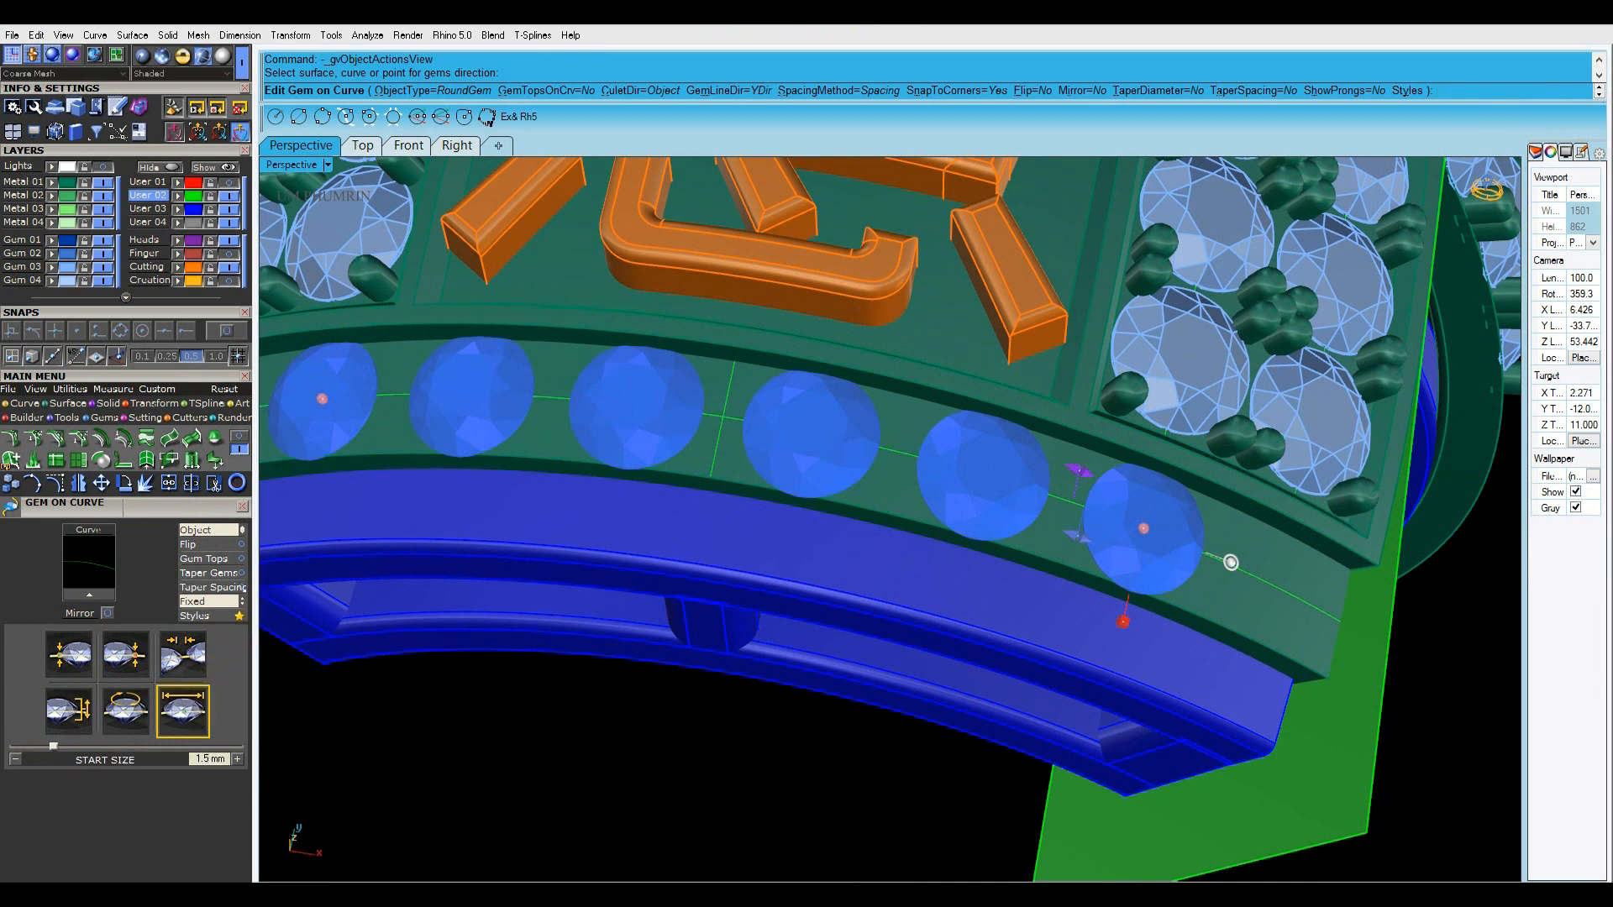
click(200, 714)
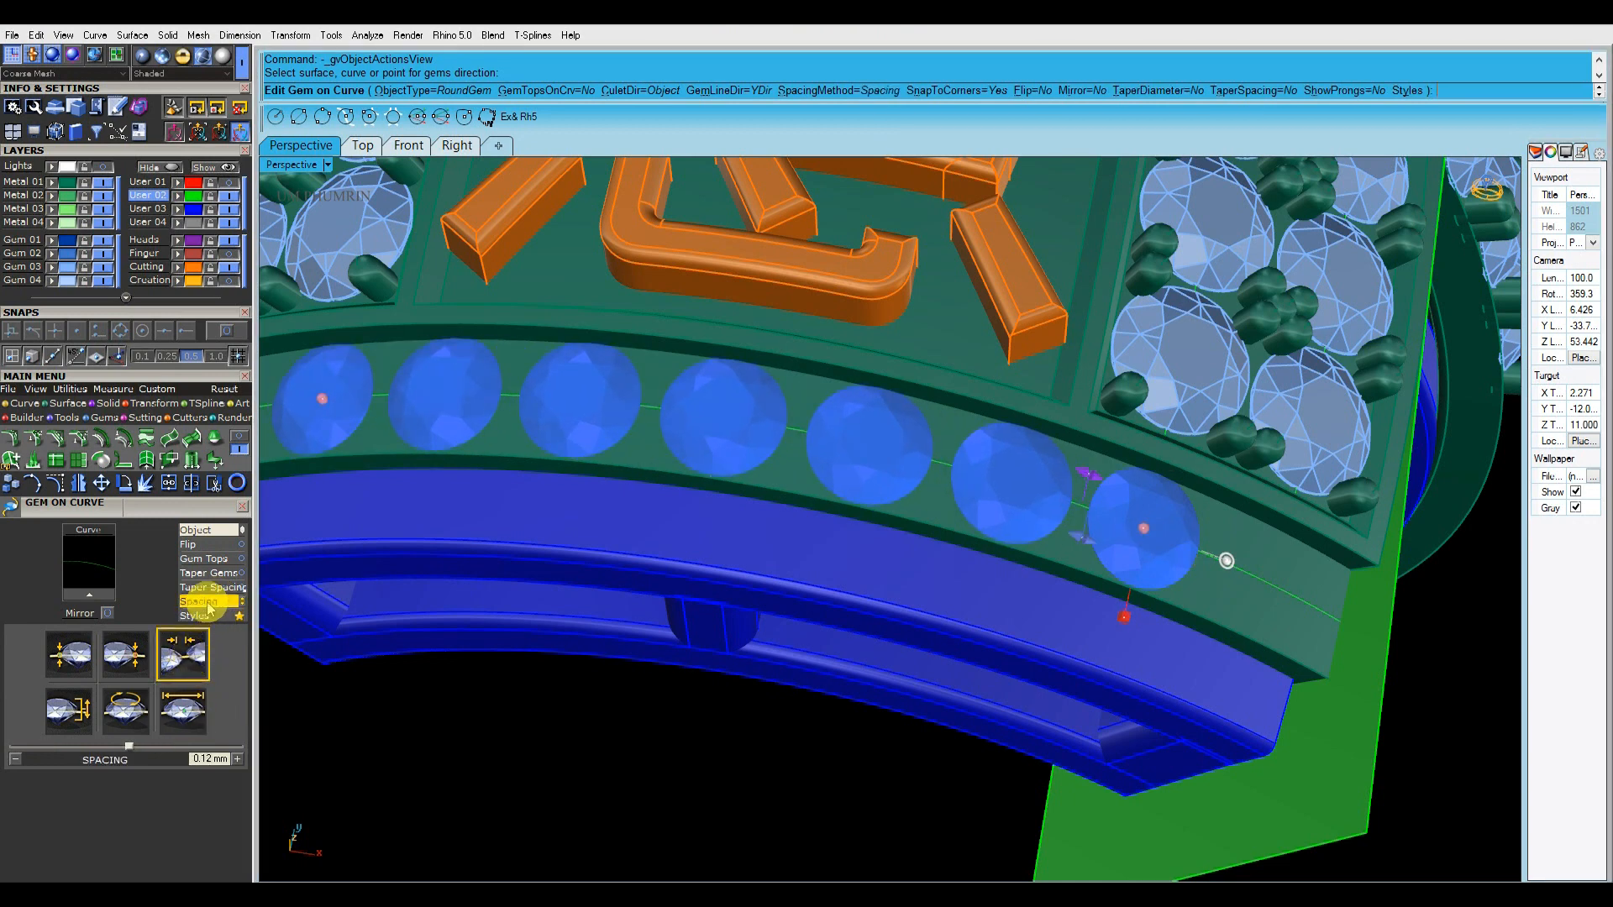
click(207, 603)
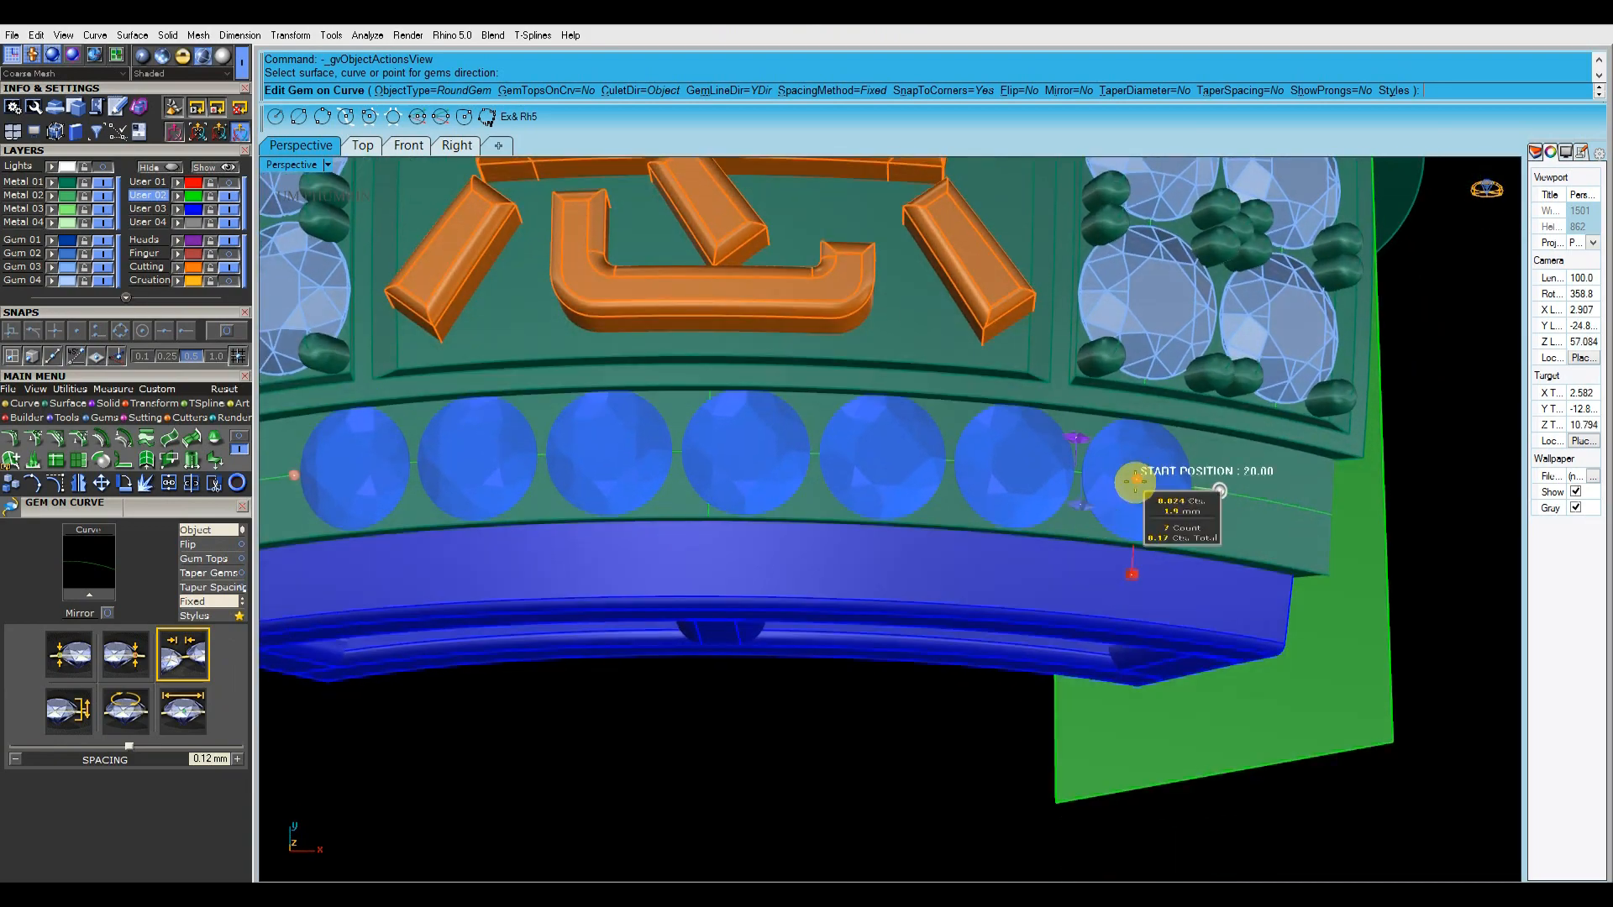
Adjust the start and end positions so five gems run from the centre line to the band's end, with the end position at 4.2%
drag(1133, 482, 784, 460)
scroll(777, 460, down, 4)
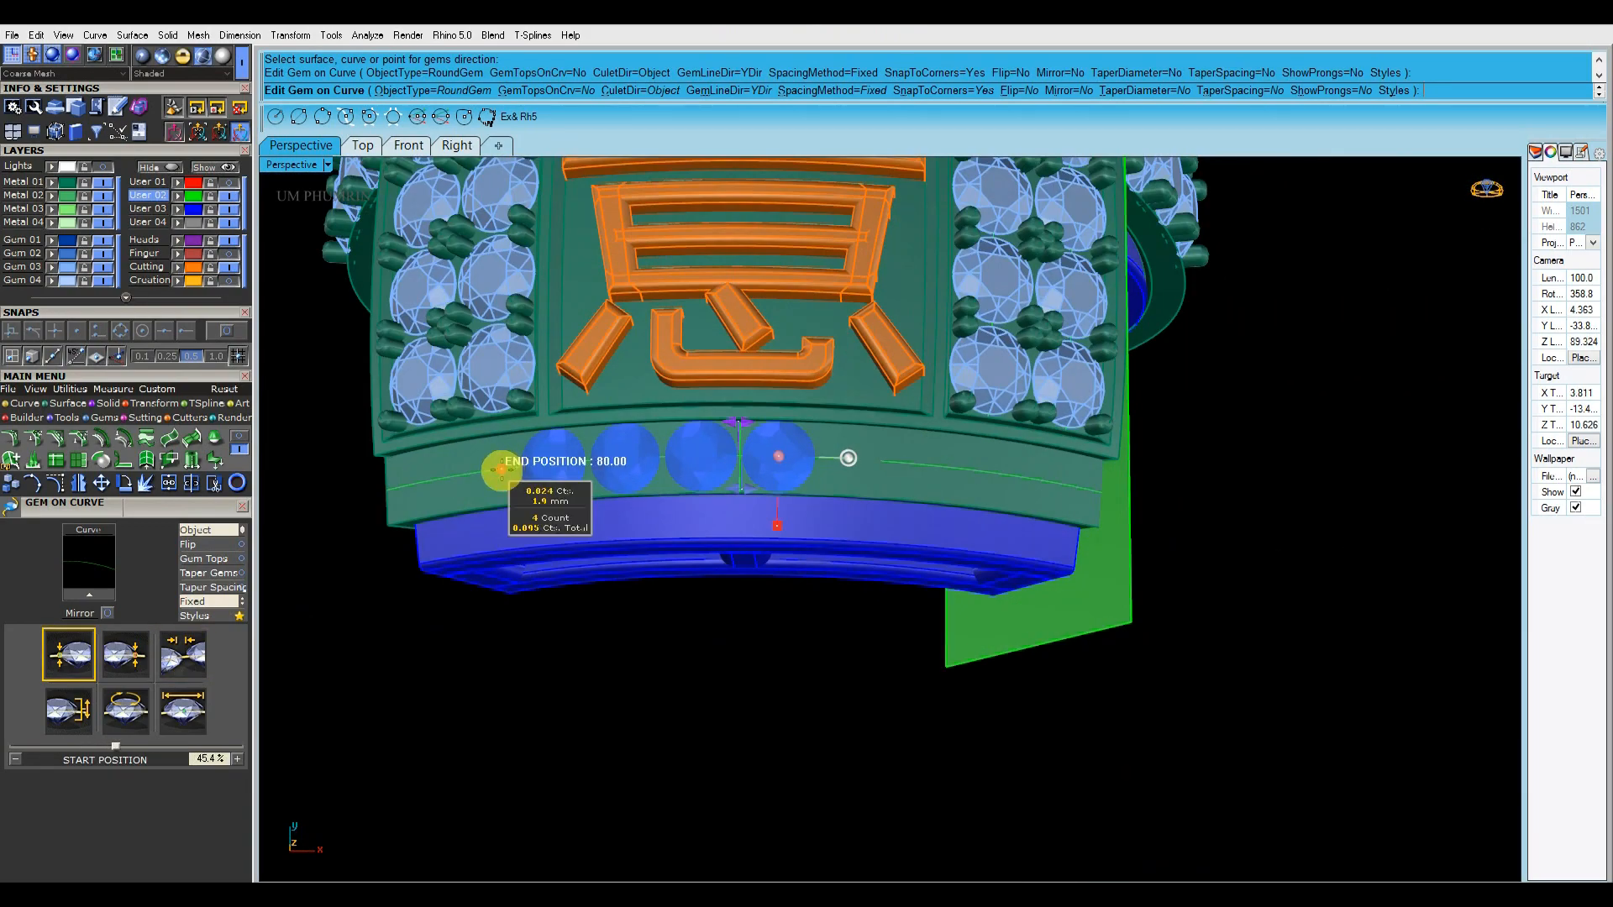
drag(1054, 479, 1078, 485)
right_drag(1078, 484, 1060, 550)
scroll(1087, 576, up, 4)
right_drag(600, 622, 707, 622)
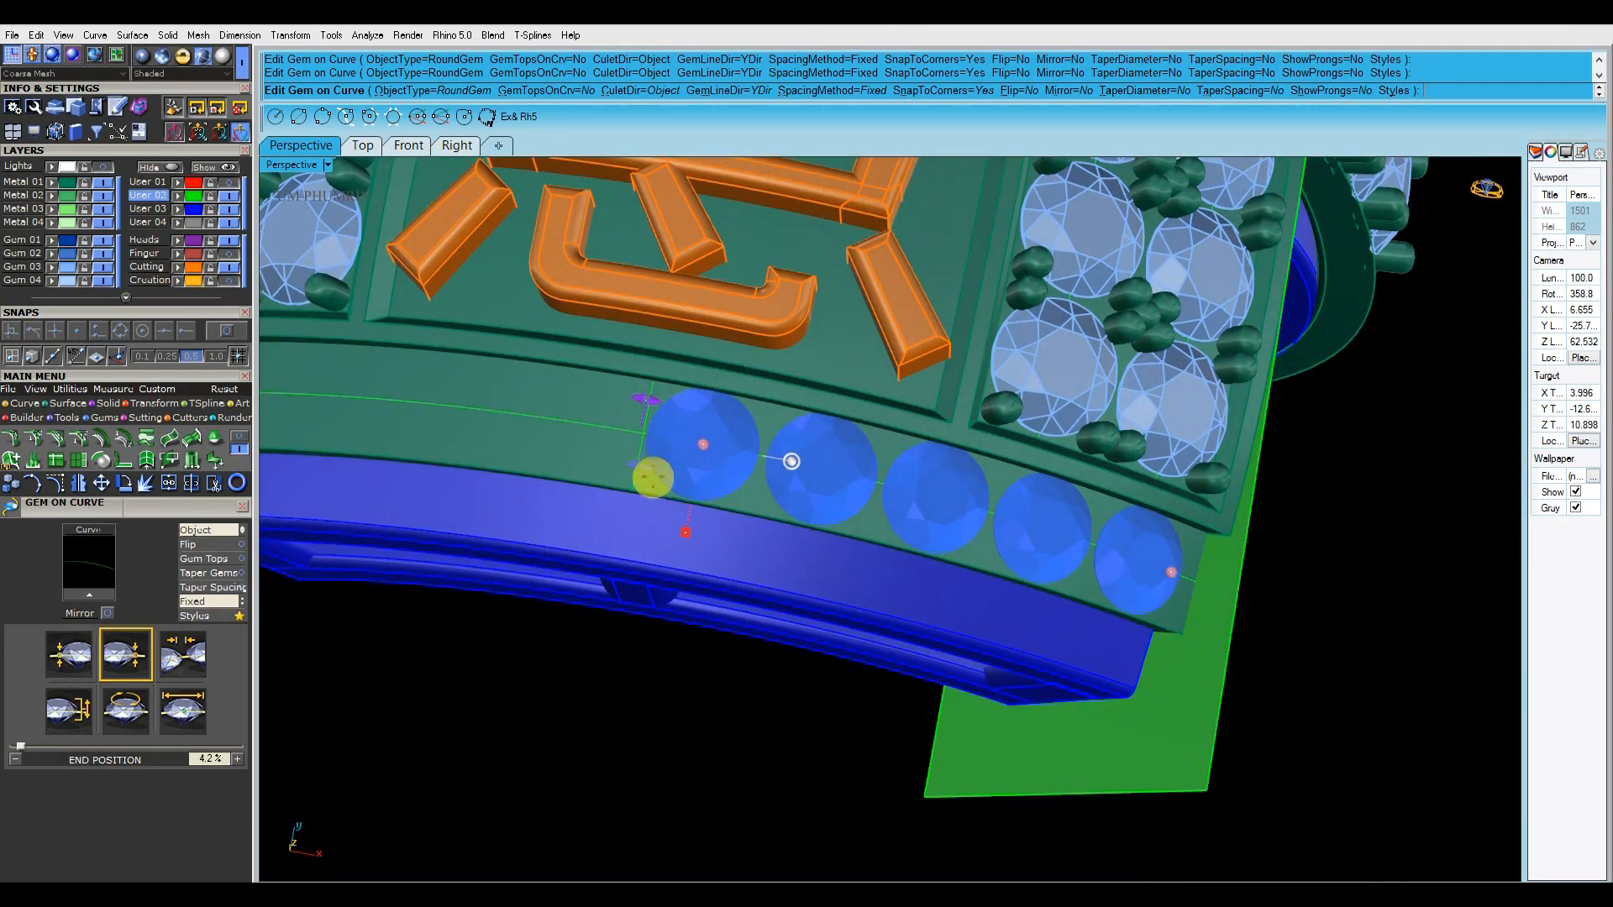
right_drag(715, 448, 1090, 506)
Try mirroring the five front gems across the Y axis and undo the mirror
click(848, 496)
key(F6)
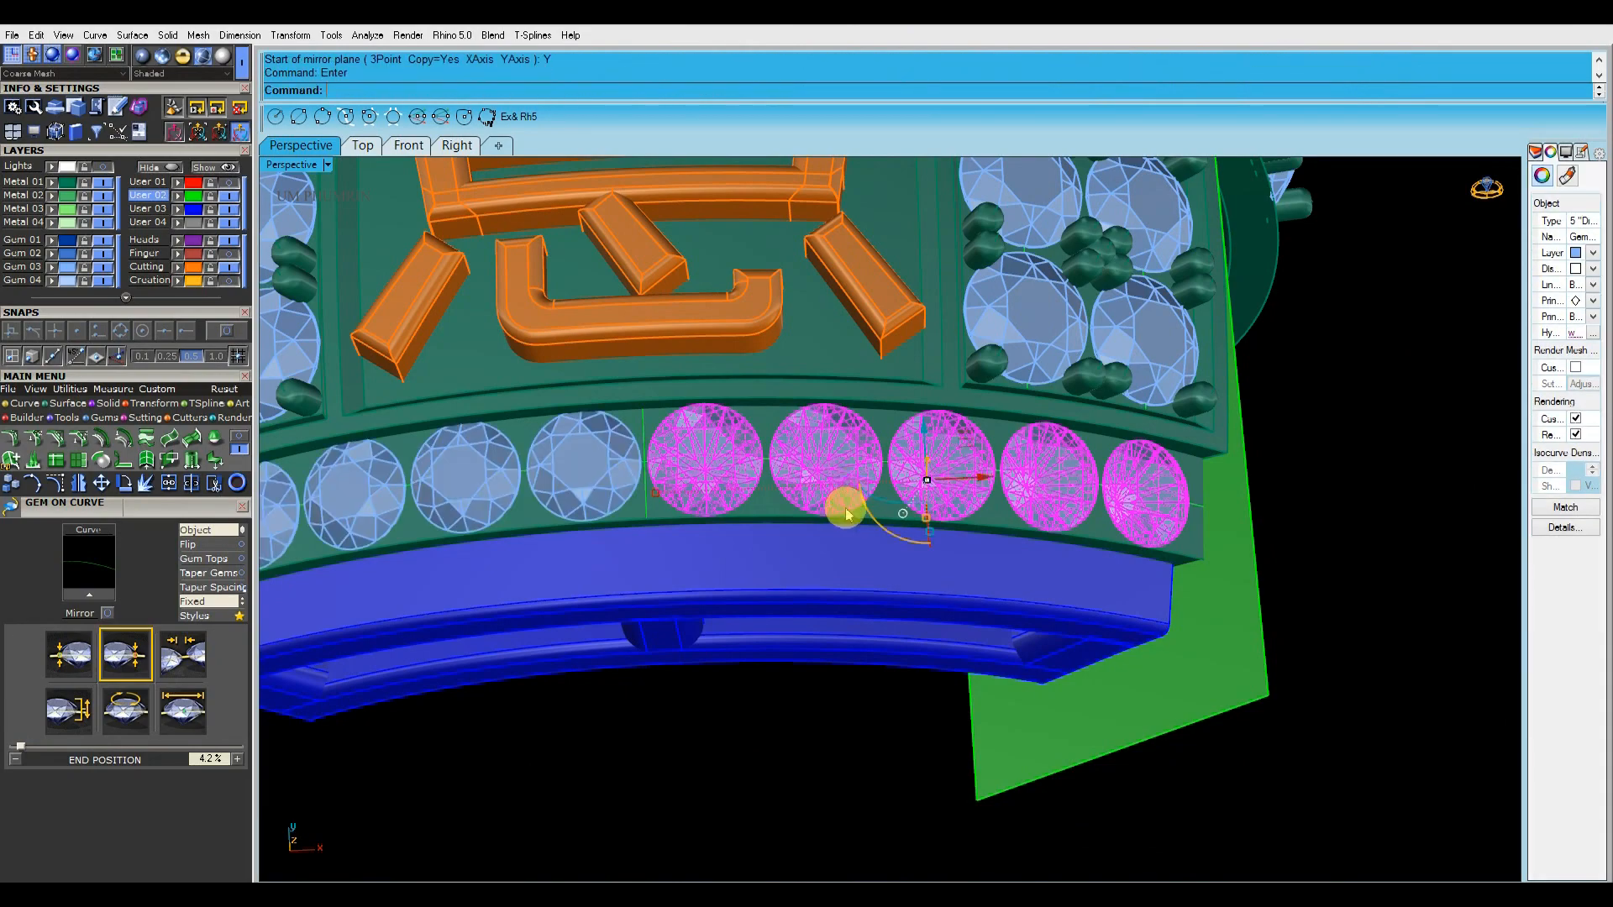
click(804, 676)
scroll(803, 674, down, 2)
right_drag(803, 675, 904, 608)
key(ctrl+z)
scroll(940, 489, up, 4)
text(ps)
key(Return)
click(808, 564)
right_drag(819, 561, 788, 546)
click(655, 526)
scroll(655, 528, up, 8)
shift+right_drag(657, 532, 940, 422)
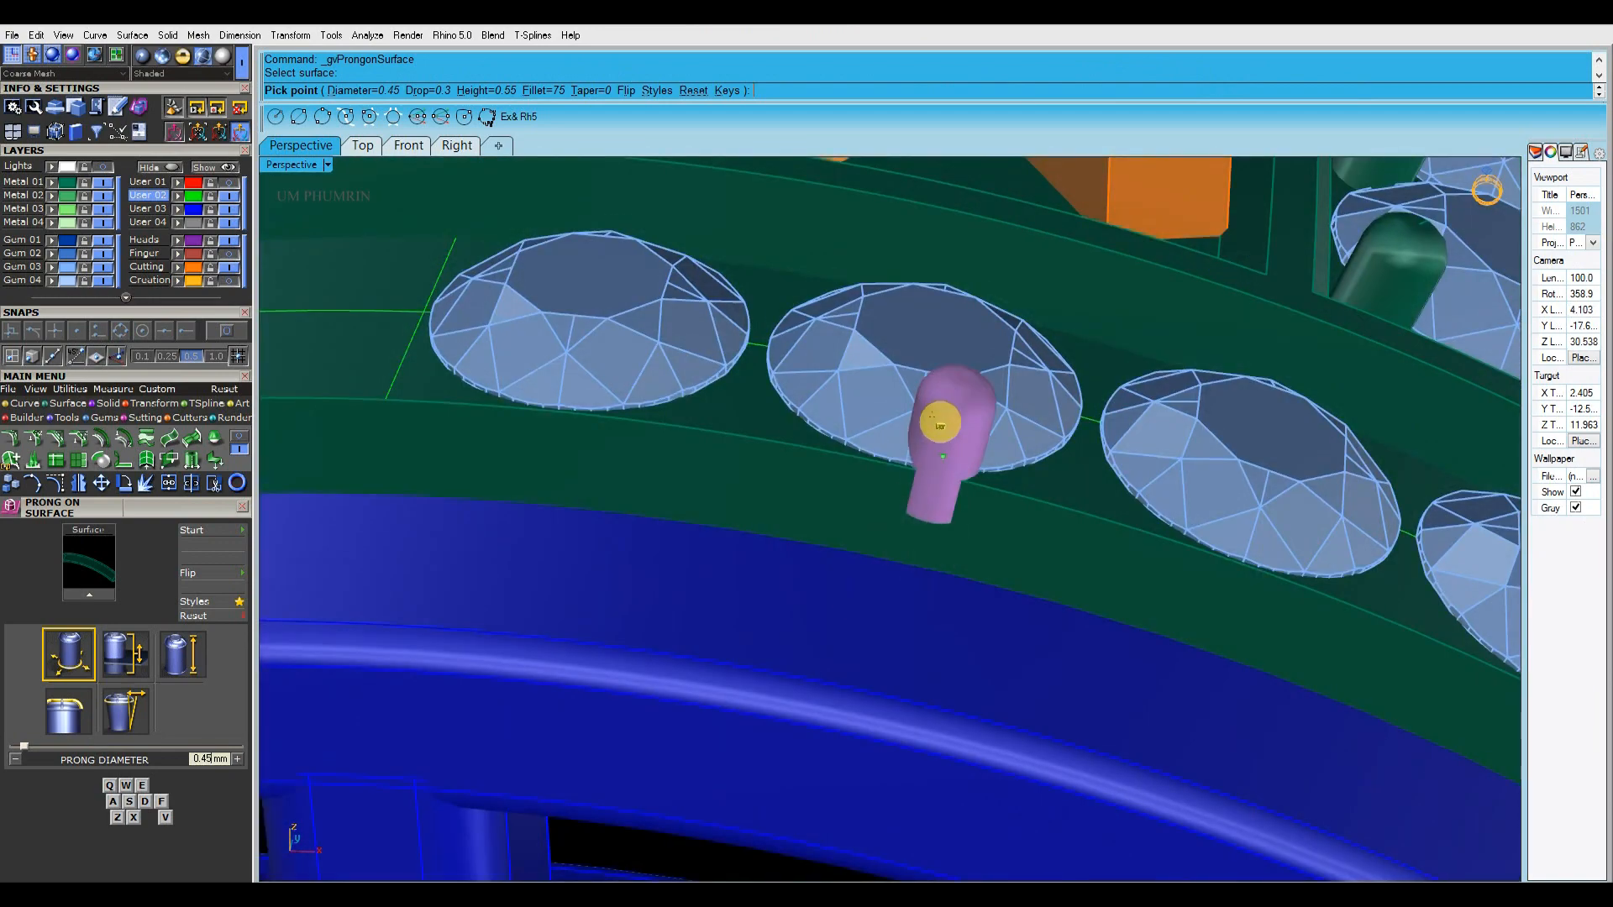
key(Escape)
Start Prong on Surface on the front band and place a 0.45 mm prong pair in the gap nearest the centre, along the lettering-side edge
right_drag(934, 366, 922, 490)
text(PS)
key(Return)
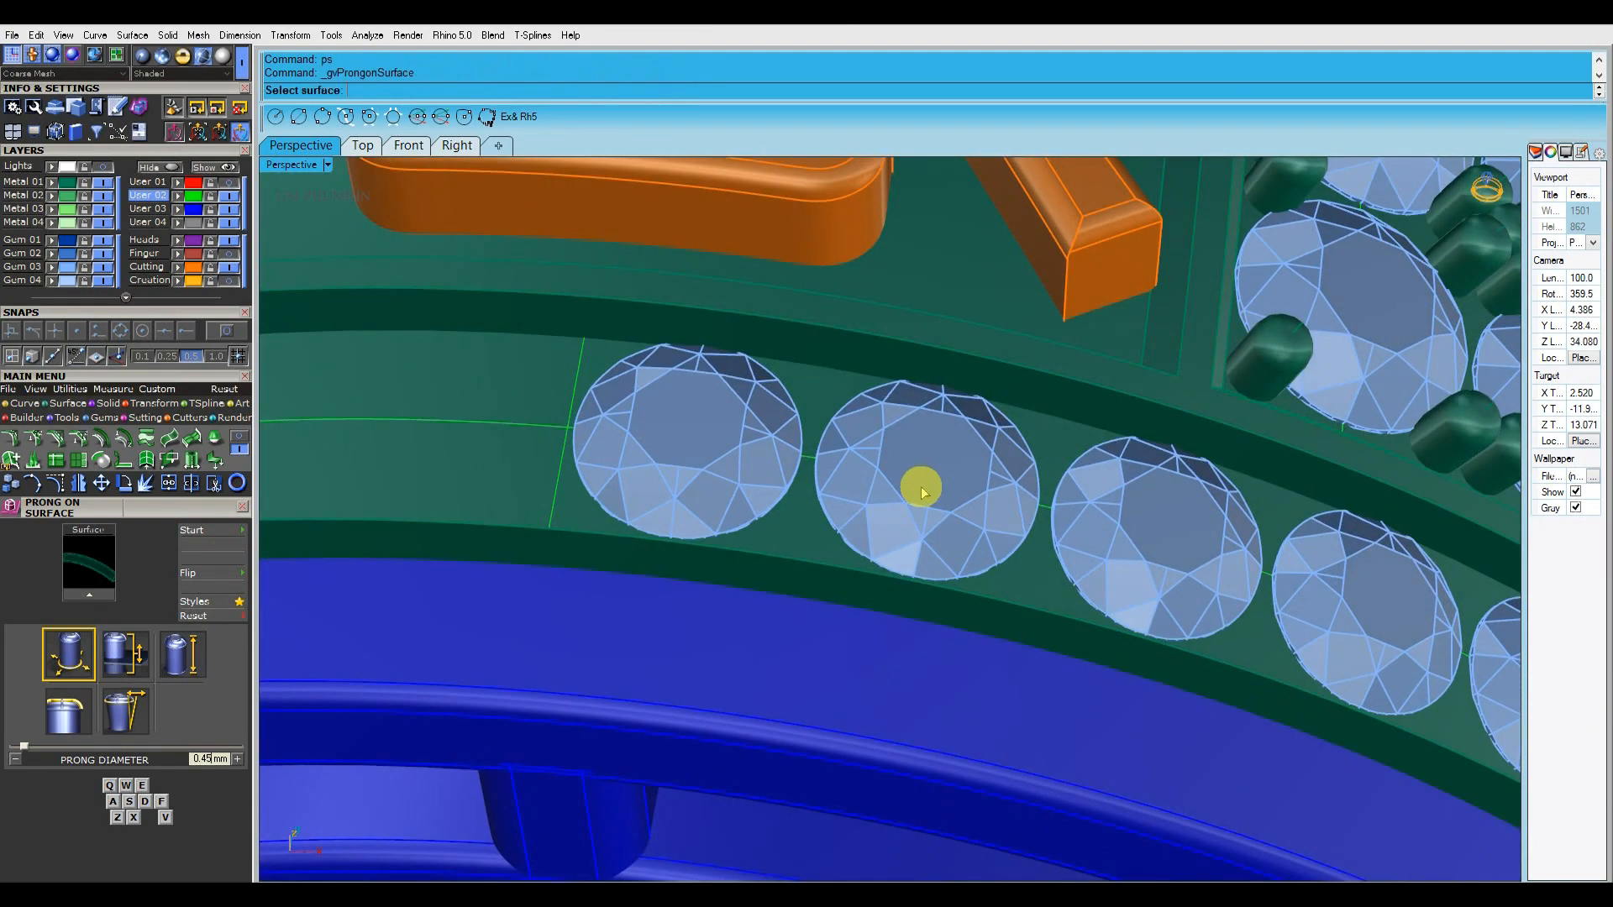
right_drag(791, 512, 805, 593)
click(805, 593)
scroll(806, 579, up, 4)
right_drag(968, 525, 982, 450)
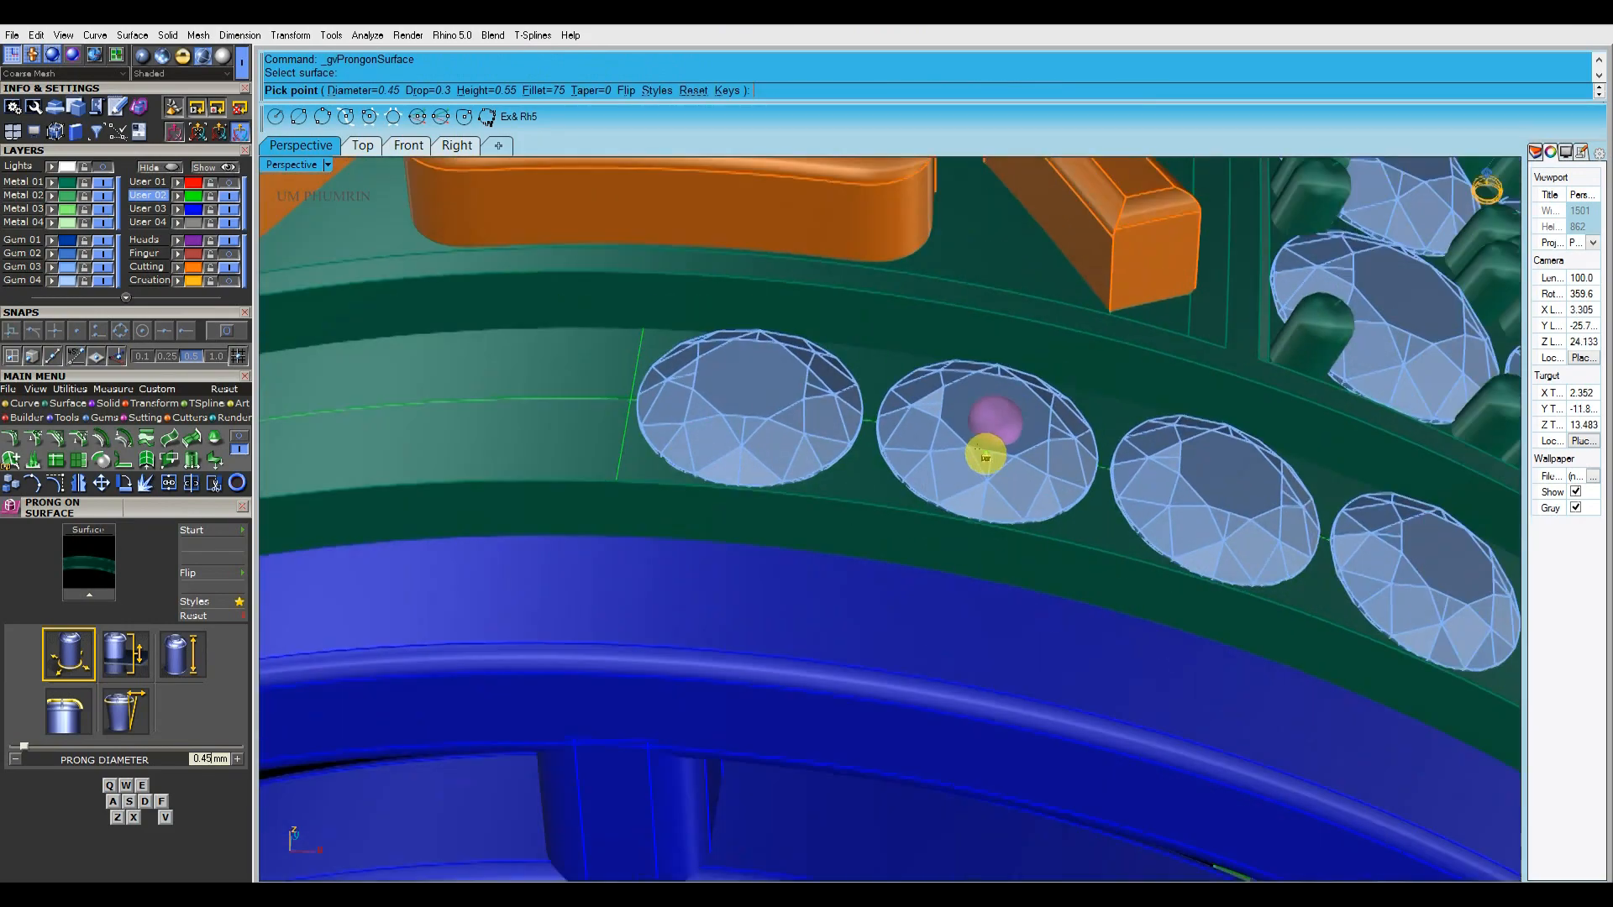
scroll(846, 439, up, 6)
scroll(827, 374, up, 5)
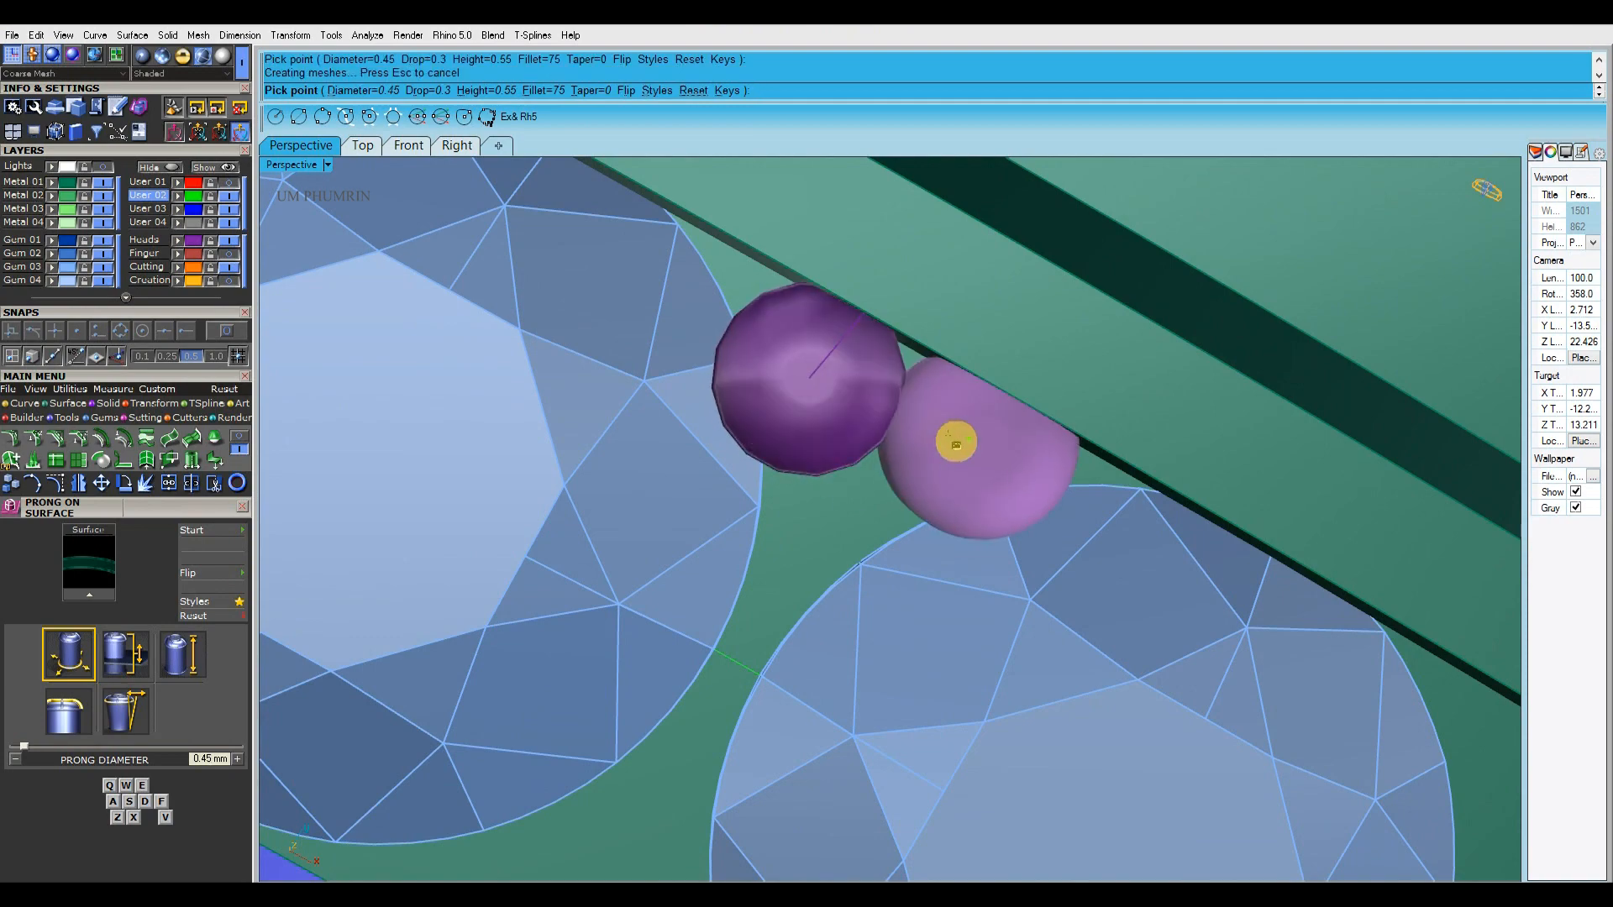
right_drag(955, 444, 857, 433)
Place 0.45 mm prong pairs in the second and third gem gaps along the lettering-side edge
scroll(864, 431, down, 5)
scroll(879, 501, up, 6)
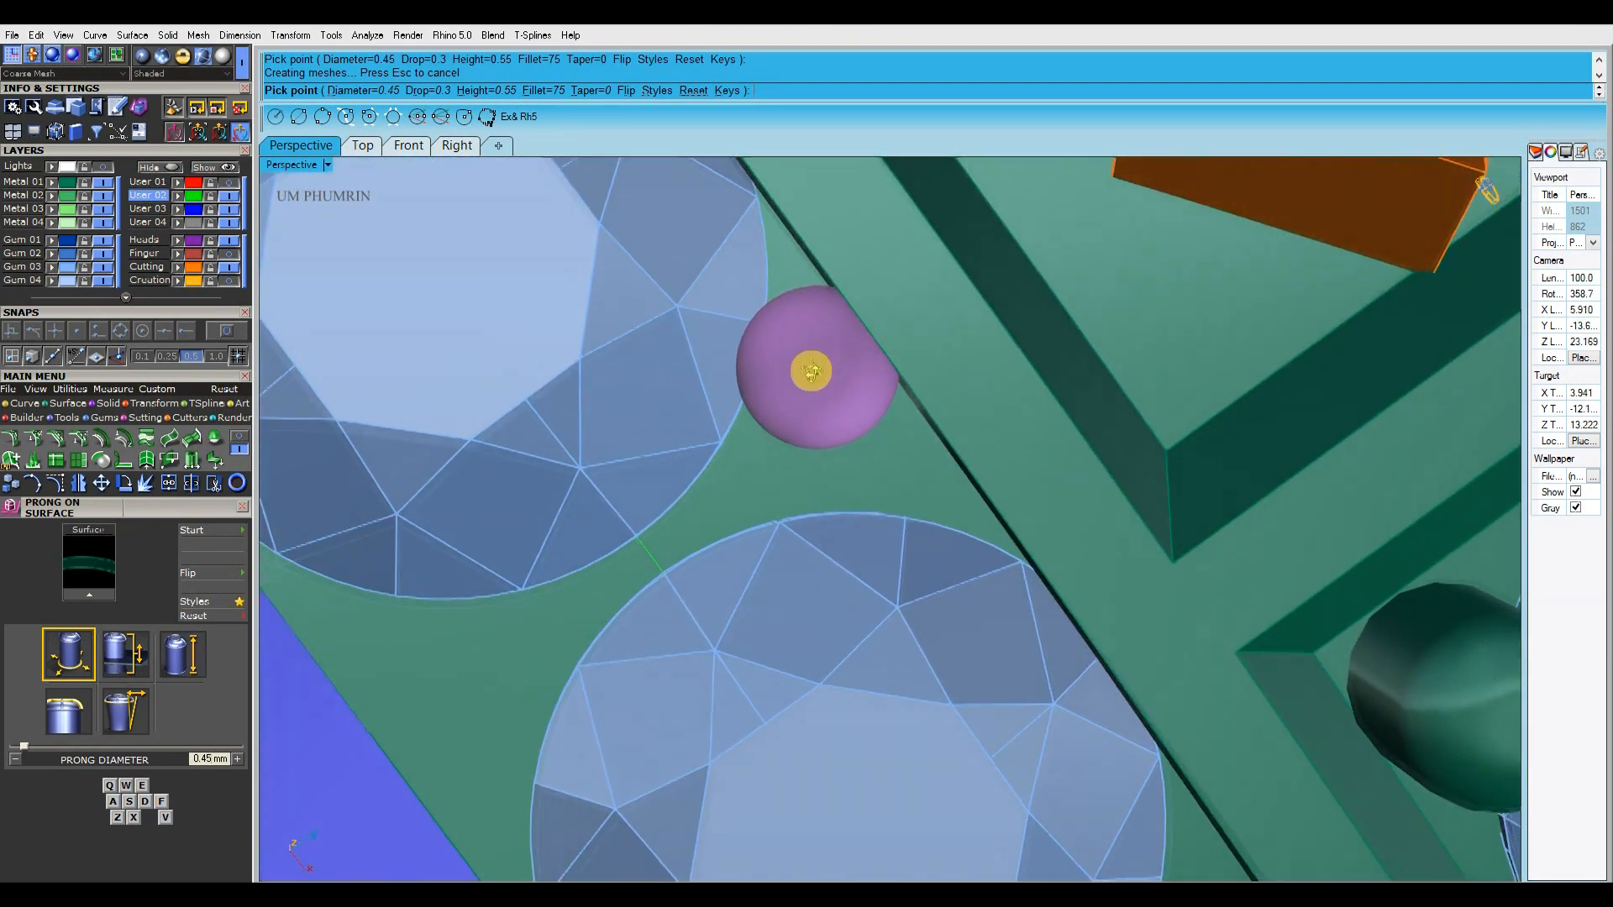
right_drag(811, 372, 801, 362)
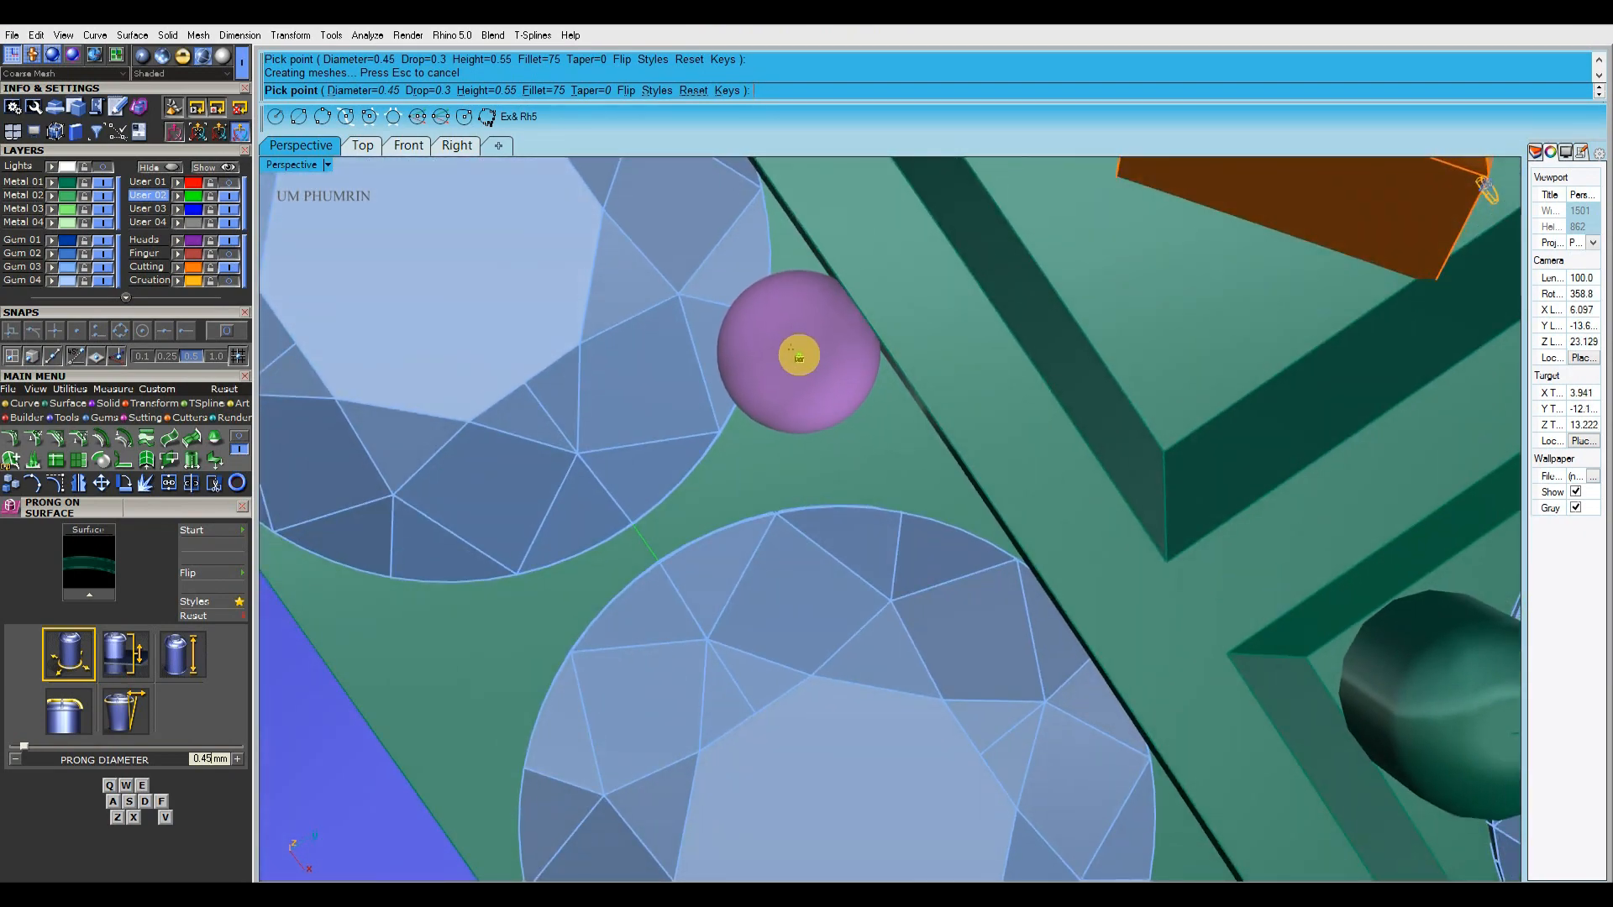
click(803, 366)
shift+right_drag(853, 423, 820, 358)
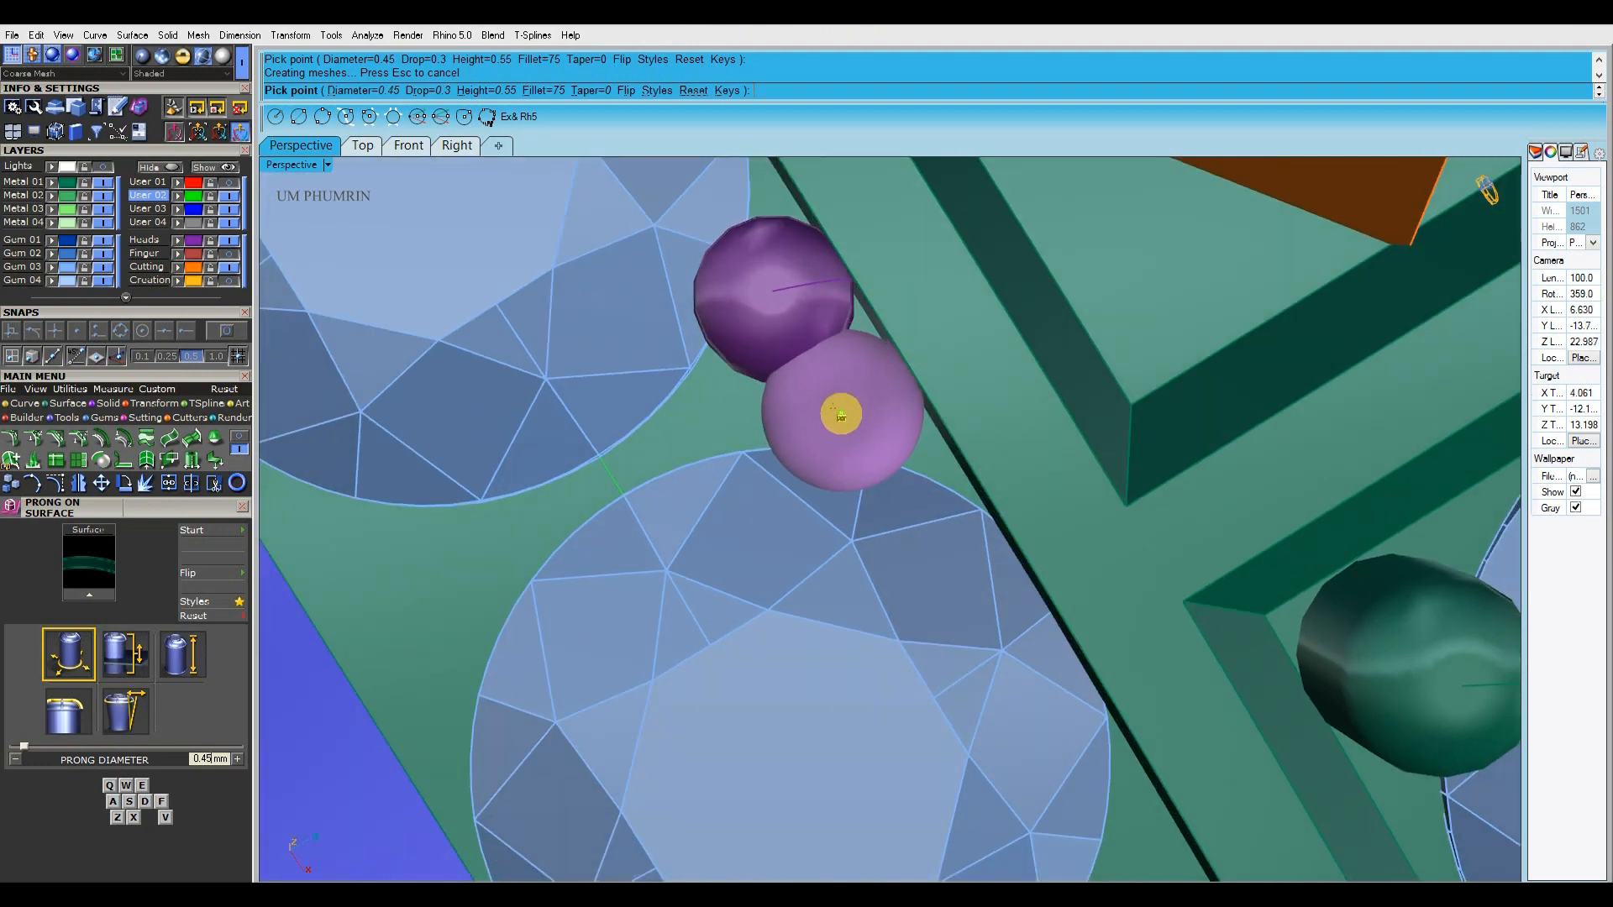
scroll(863, 483, down, 5)
scroll(885, 467, up, 3)
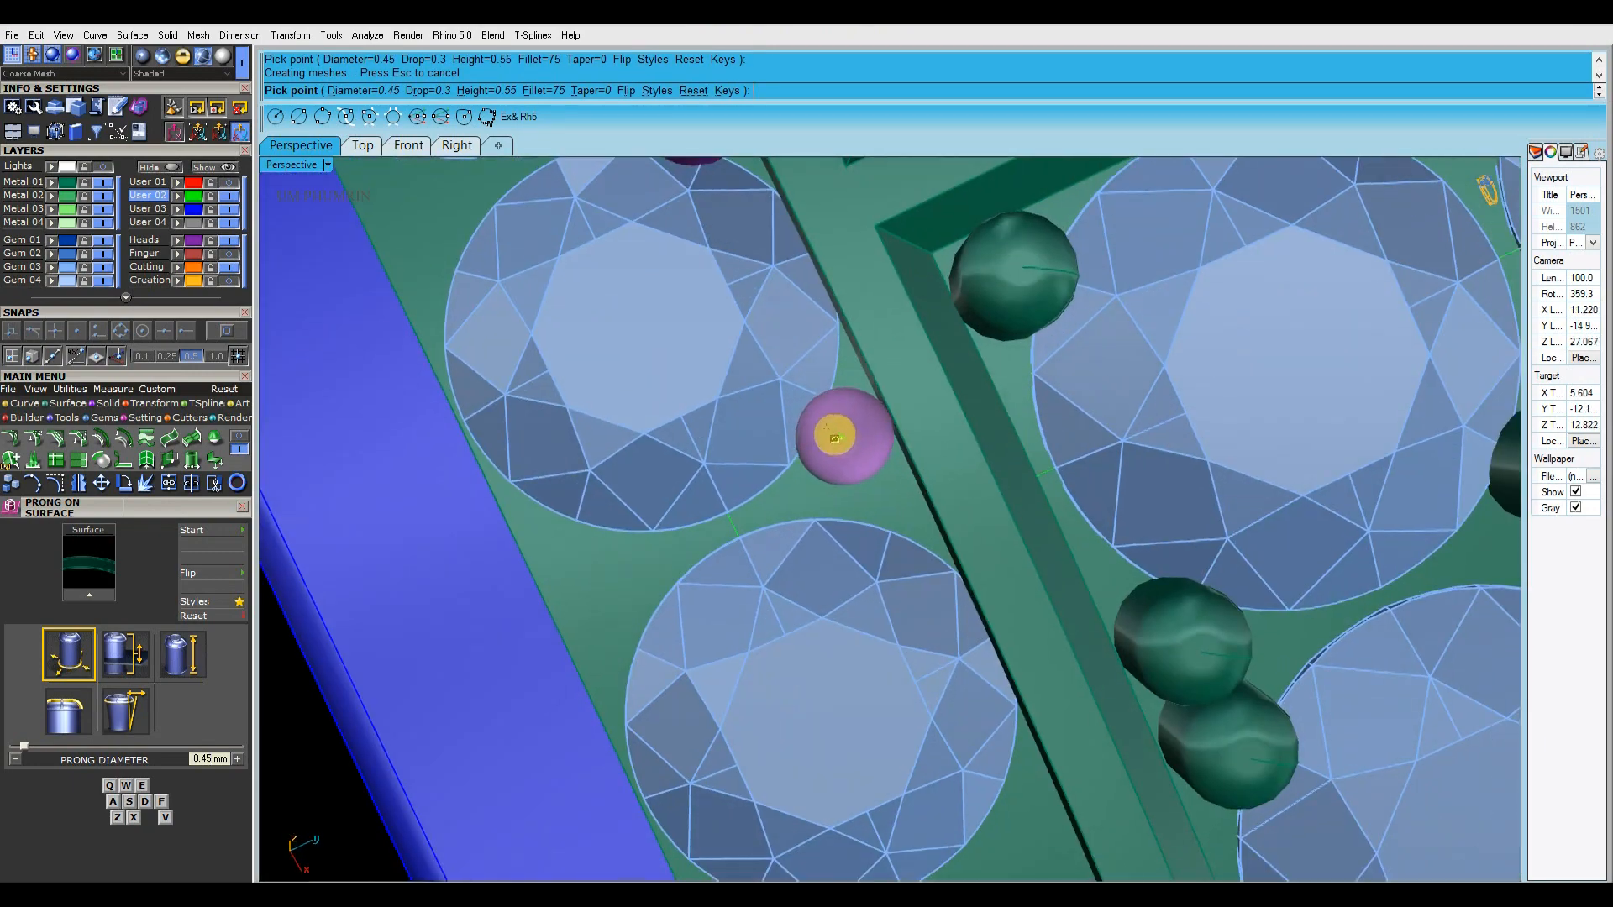
scroll(843, 442, up, 2)
click(838, 431)
shift+right_drag(889, 517, 841, 462)
Place a 0.45 mm prong pair in the last gem gap along the lettering-side edge
scroll(857, 495, down, 4)
scroll(857, 461, up, 4)
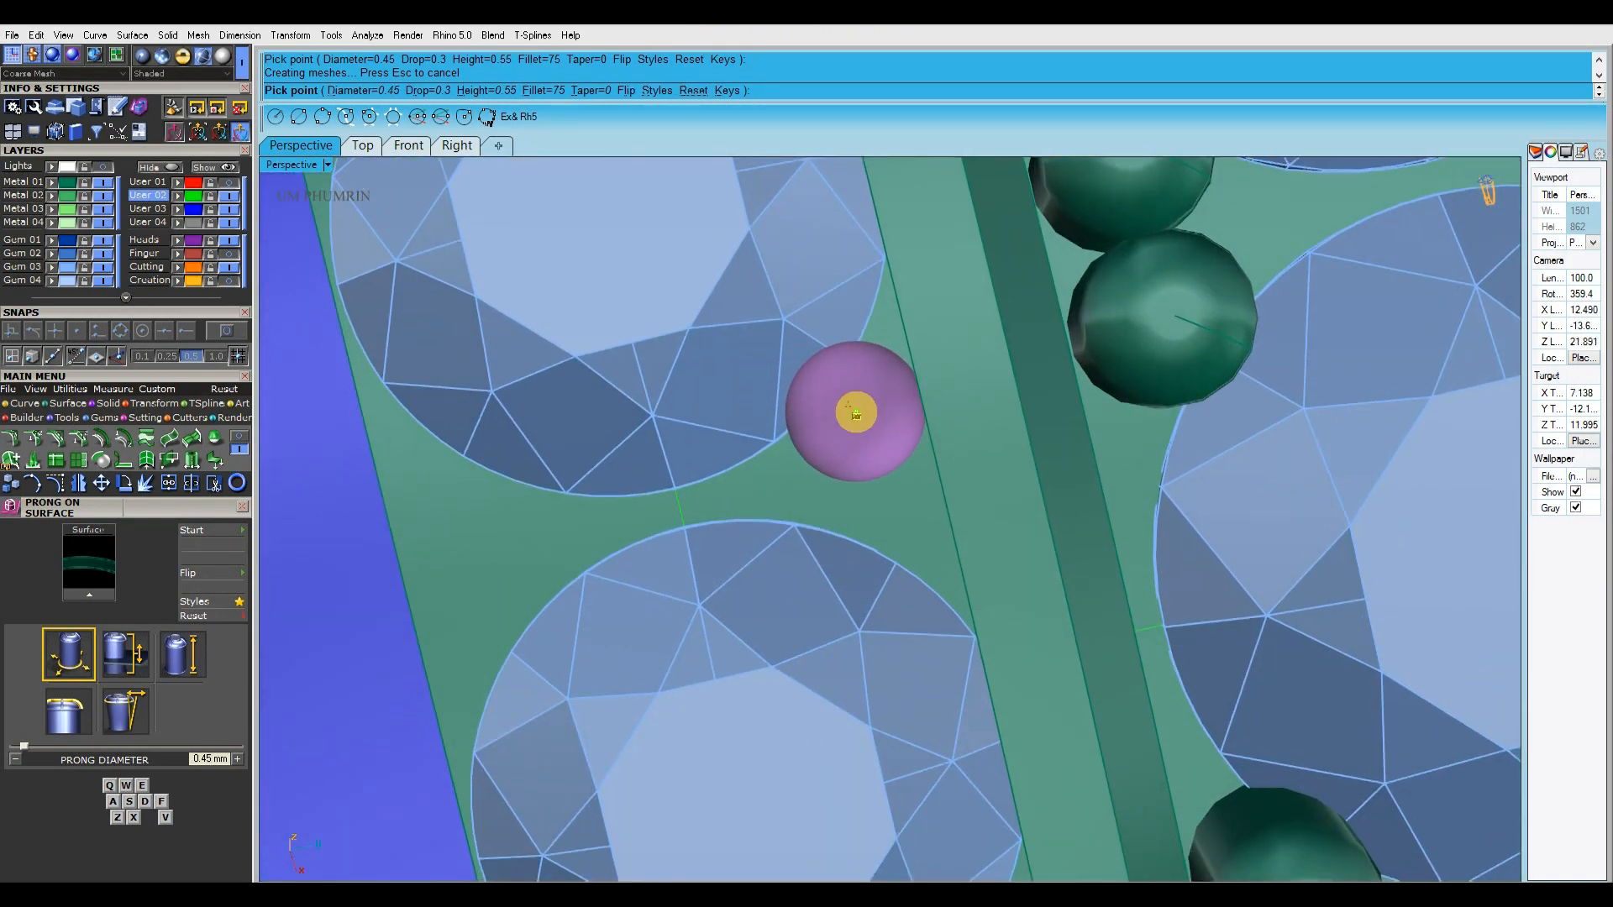
click(856, 413)
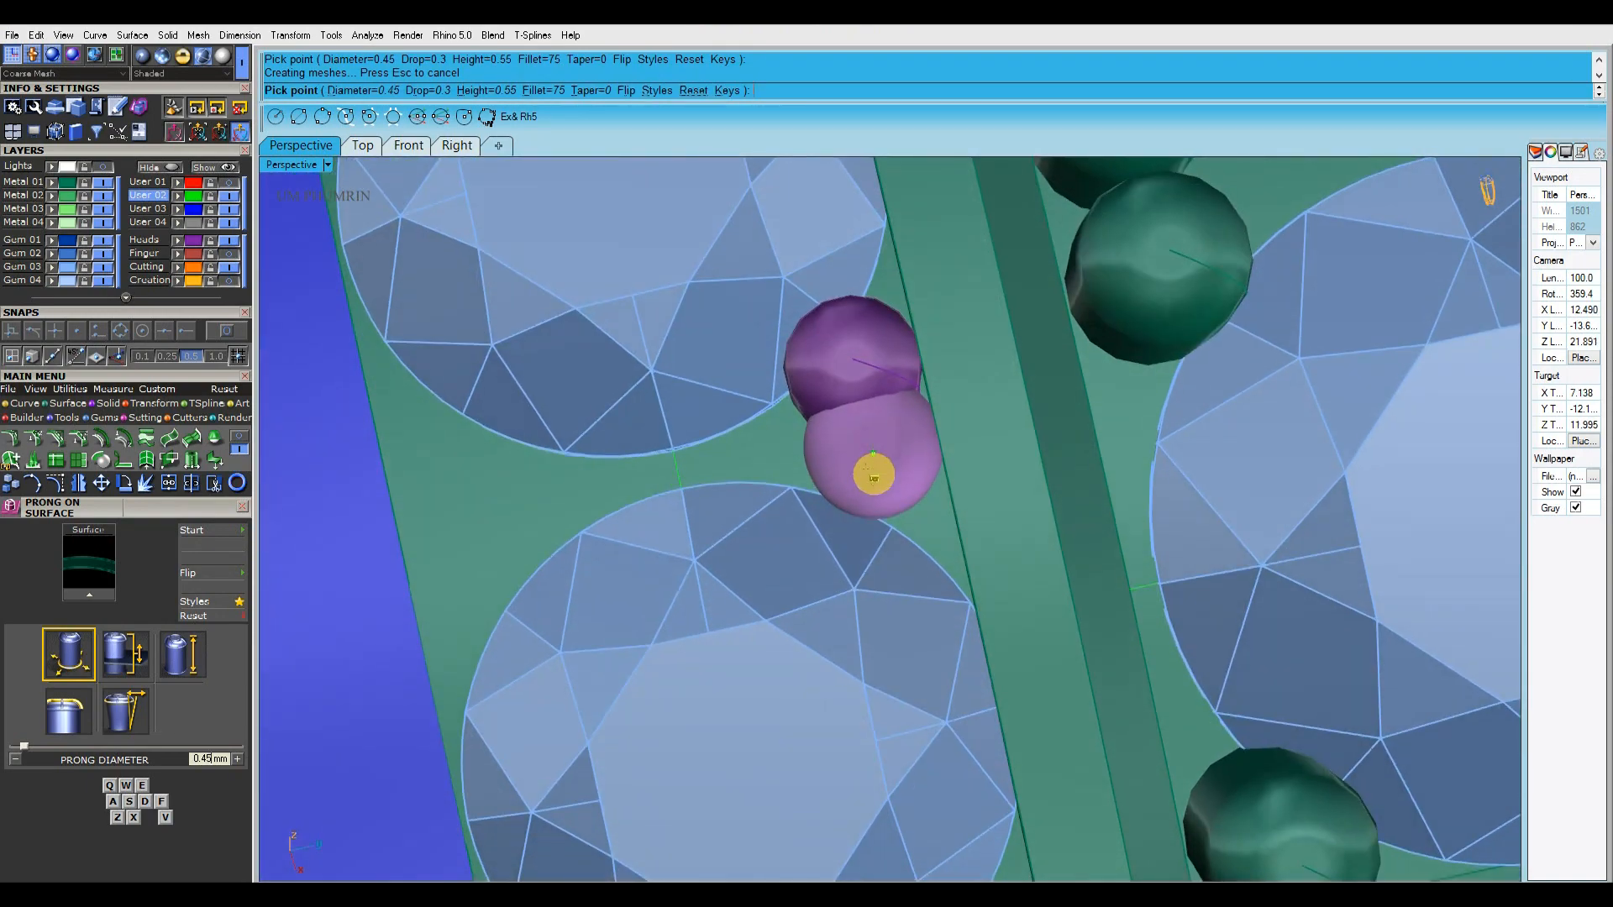
Place a single 0.5 mm prong at each side of the outermost gem, at the band's end
scroll(876, 484, down, 4)
scroll(865, 386, up, 4)
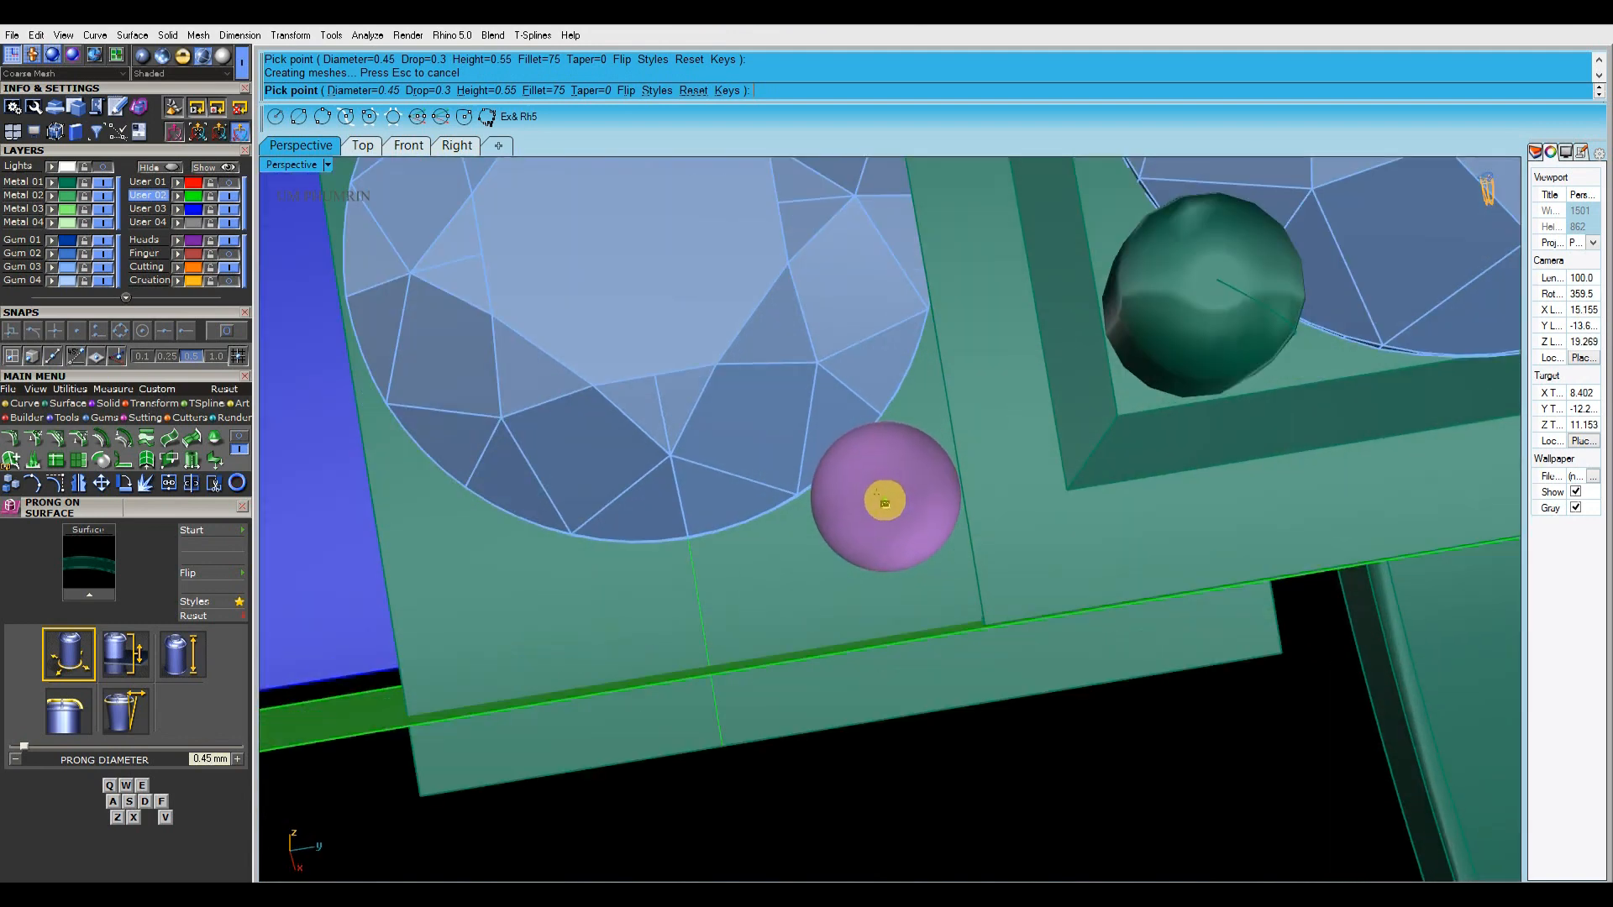
shift+right_drag(869, 512, 1142, 441)
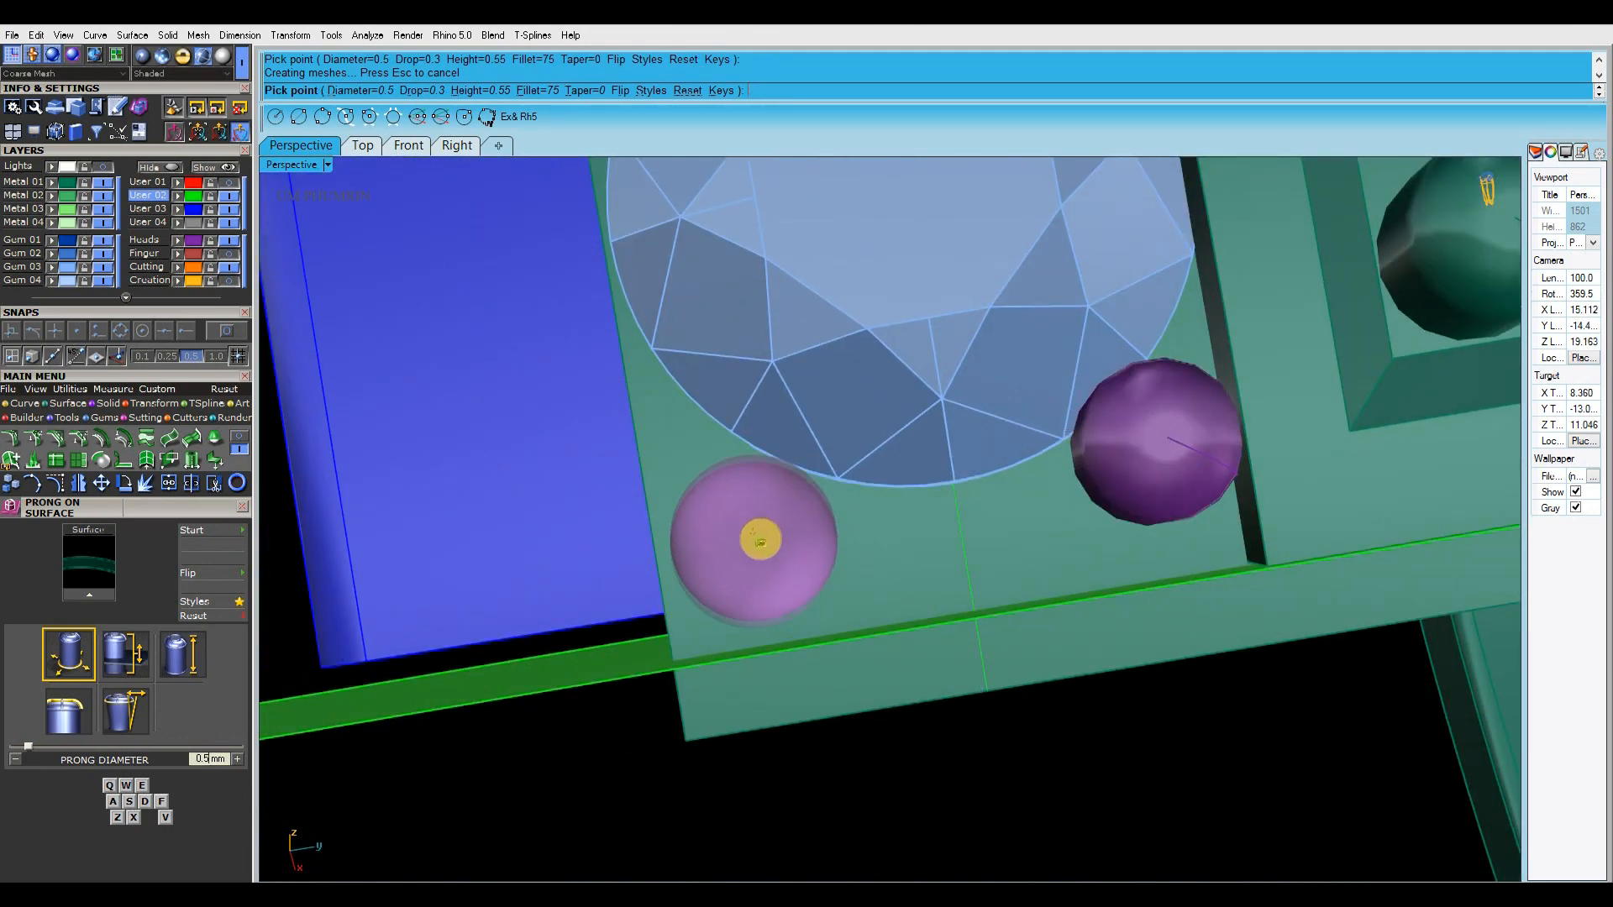
right_drag(759, 540, 763, 533)
scroll(766, 534, down, 6)
right_click(938, 533)
right_click(950, 514)
click(950, 515)
right_drag(950, 514, 948, 542)
key(e)
scroll(948, 536, up, 4)
shift+right_drag(657, 579, 886, 583)
scroll(932, 583, down, 5)
right_click(933, 583)
Restart Prong on Surface on the band and place a 0.45 mm prong pair in the outermost gem gap along the blue-rail edge
right_click(885, 554)
click(885, 555)
scroll(874, 533, up, 5)
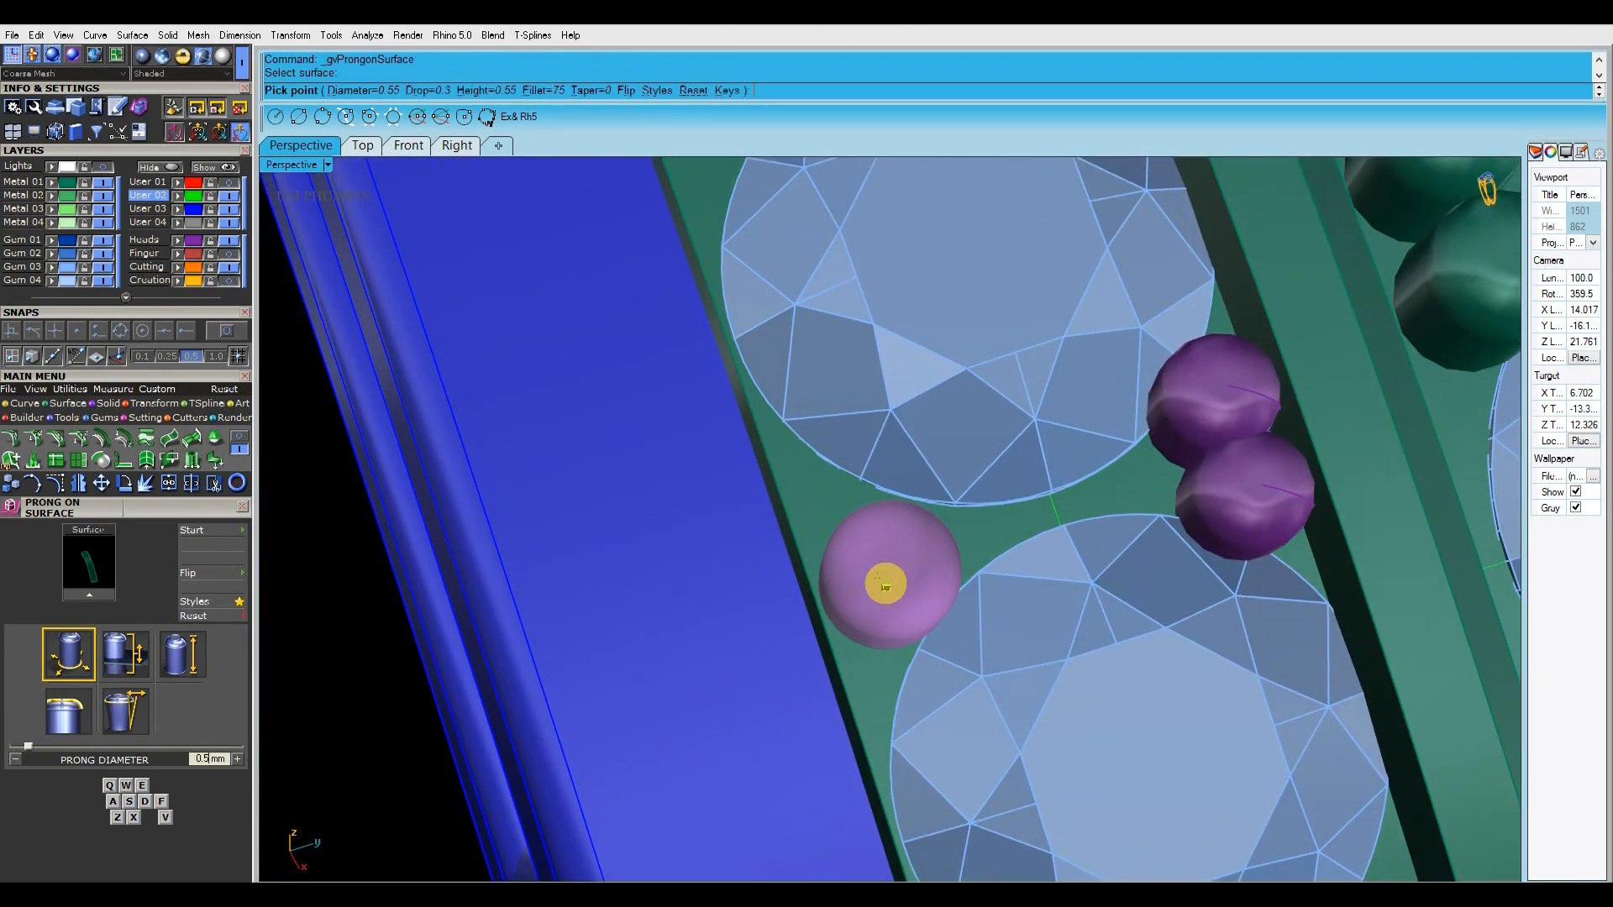
scroll(874, 569, up, 4)
right_drag(838, 528, 765, 473)
click(806, 564)
click(763, 445)
scroll(766, 446, down, 7)
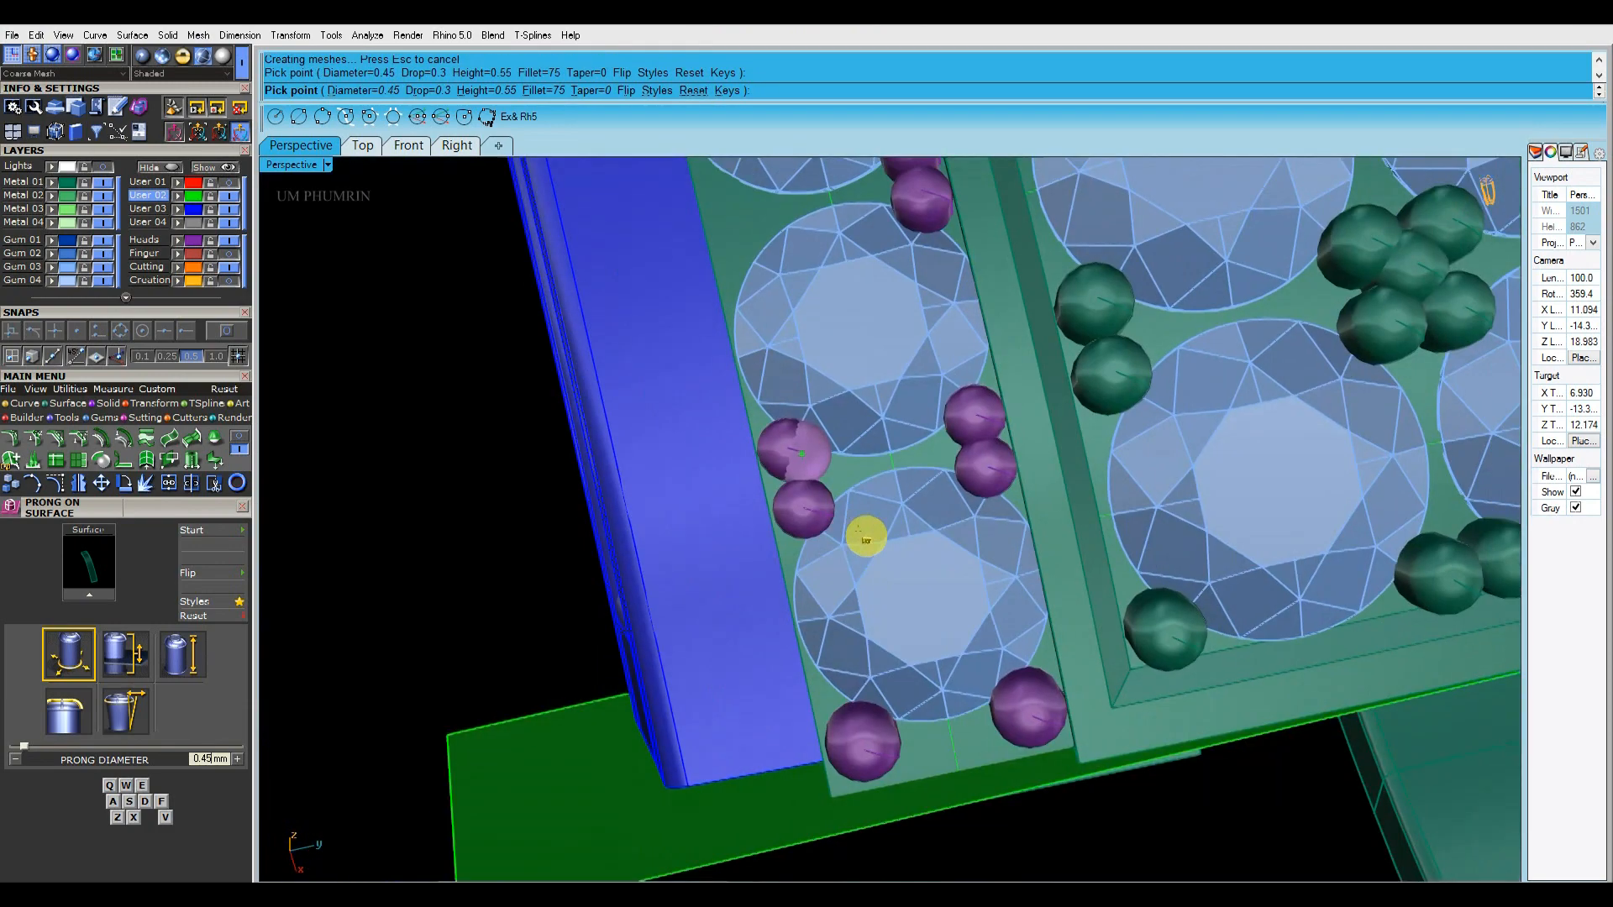
Place 0.45 mm prong pairs in the next two gem gaps along the blue-rail edge, working towards the centre
right_drag(864, 536, 960, 496)
scroll(839, 421, up, 7)
scroll(841, 436, up, 2)
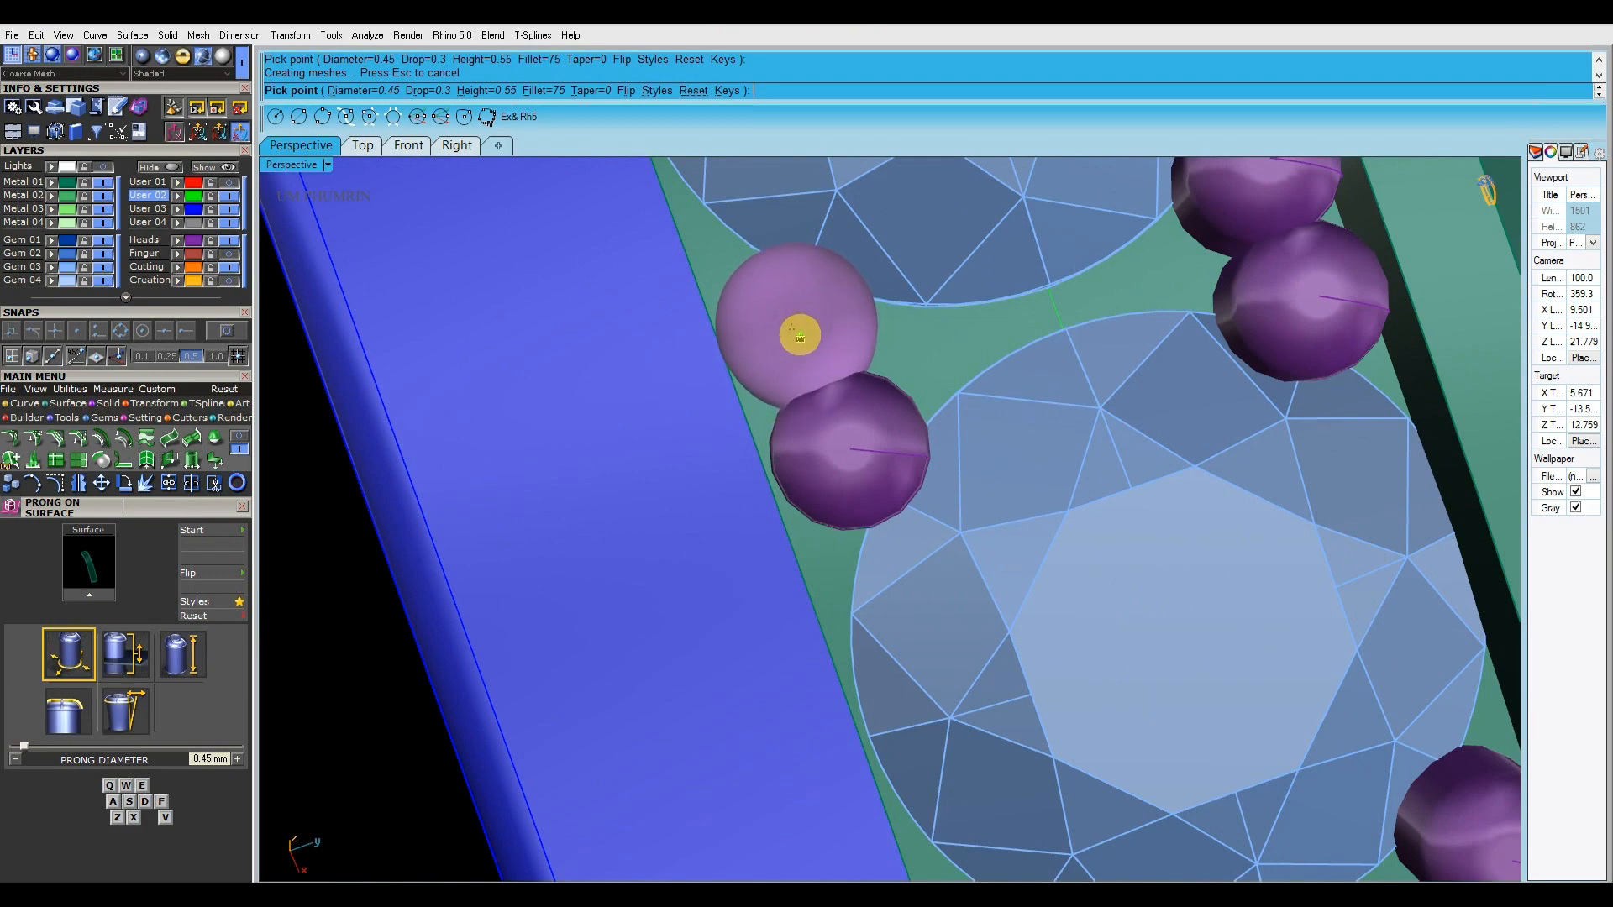
shift+right_drag(874, 412, 868, 551)
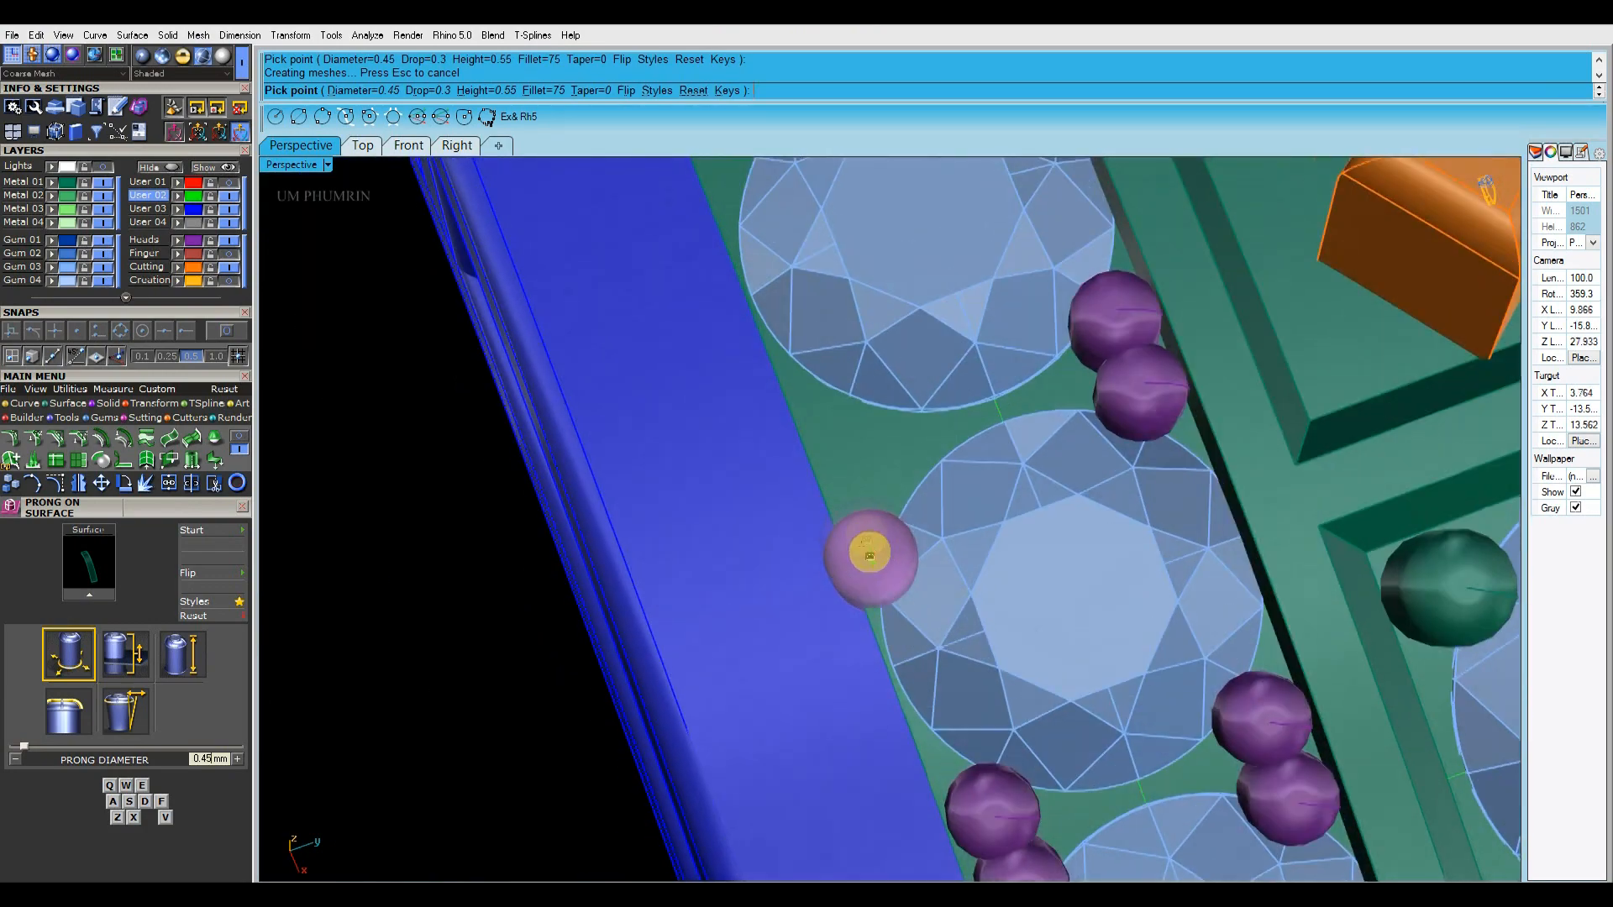
scroll(888, 521, up, 7)
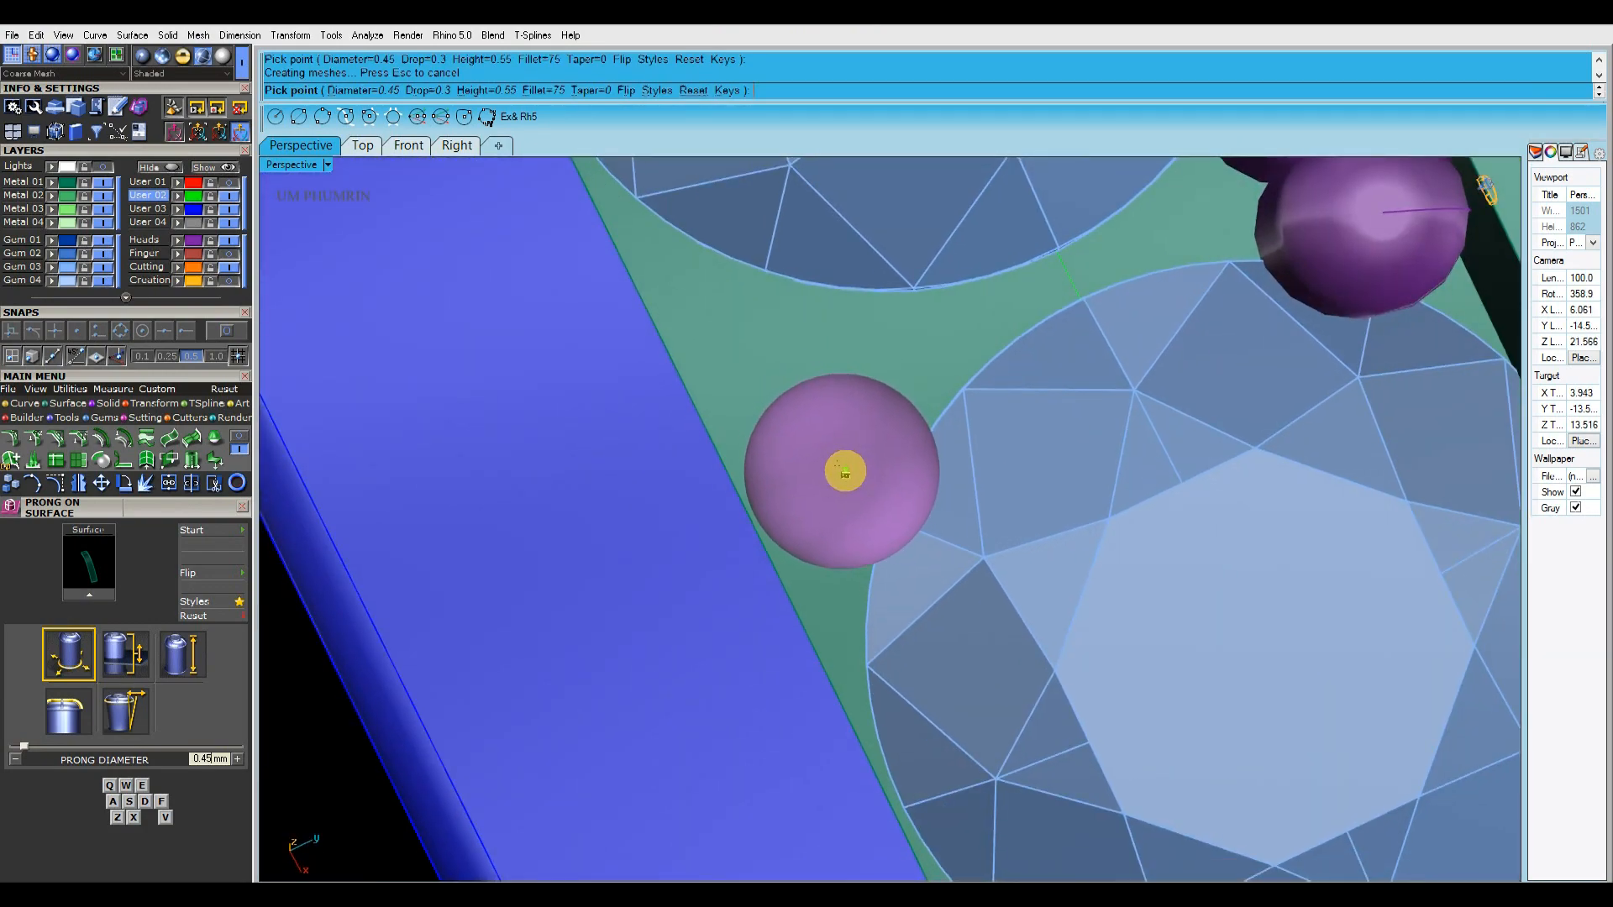
click(844, 472)
click(802, 370)
scroll(802, 369, down, 10)
Place a 0.45 mm prong pair in the gem gap nearest the centre line along the blue-rail edge
shift+right_drag(853, 457, 945, 502)
scroll(846, 464, up, 5)
scroll(912, 501, up, 2)
scroll(912, 505, up, 4)
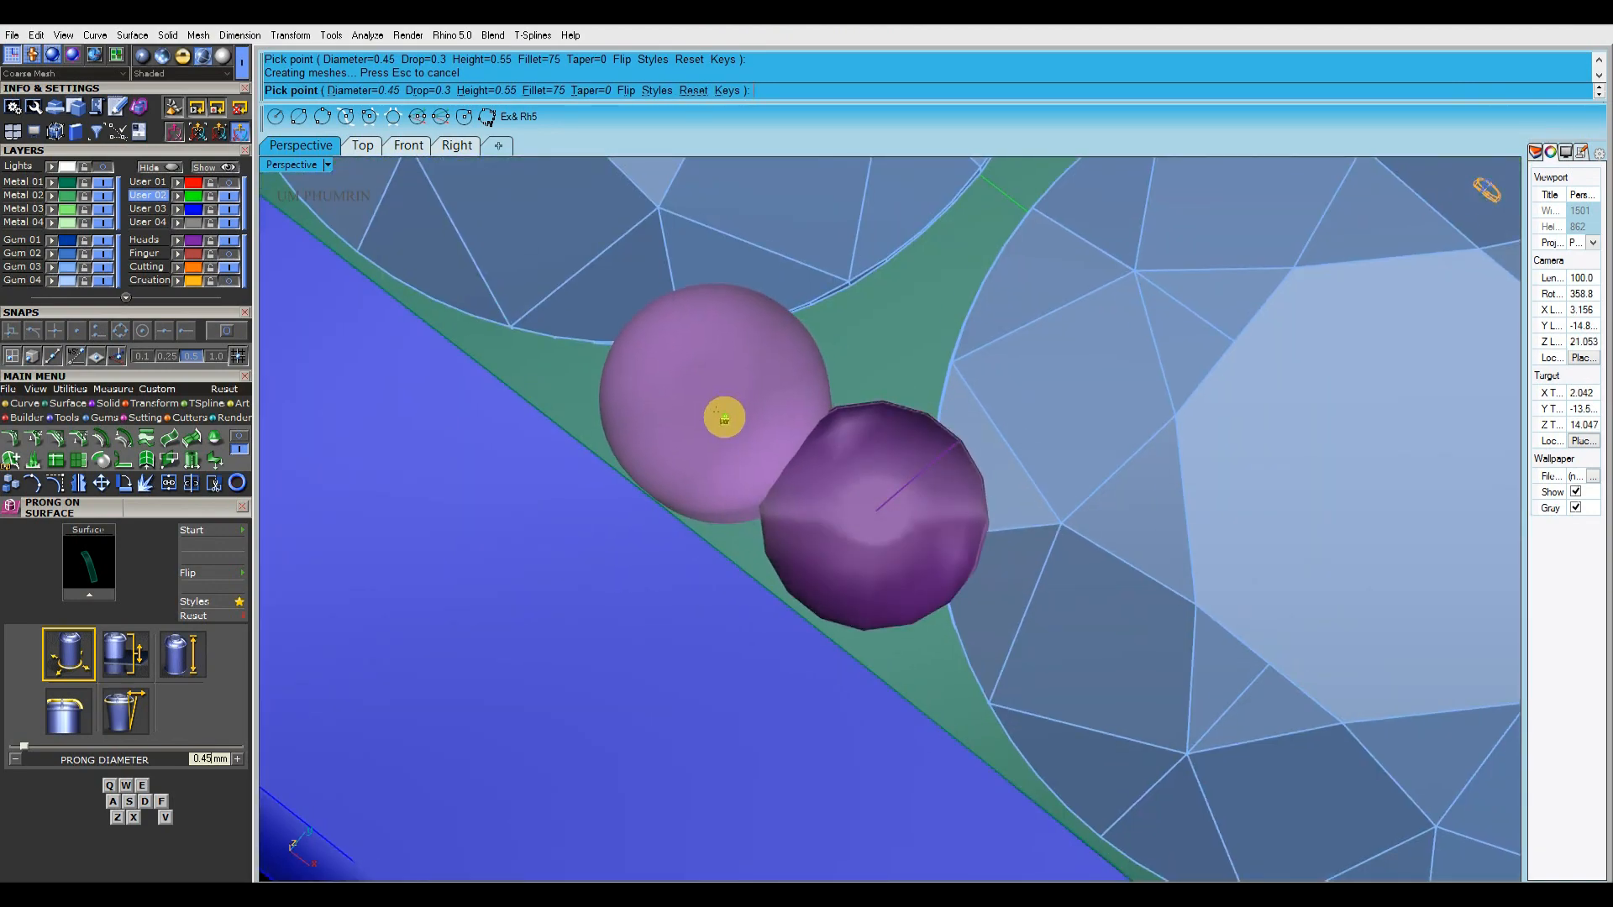
click(725, 417)
Place one 0.45 mm prong on each edge beside the centre line, holding the innermost gem
scroll(727, 416, down, 6)
shift+right_drag(766, 457, 953, 529)
scroll(929, 507, down, 6)
scroll(779, 416, up, 2)
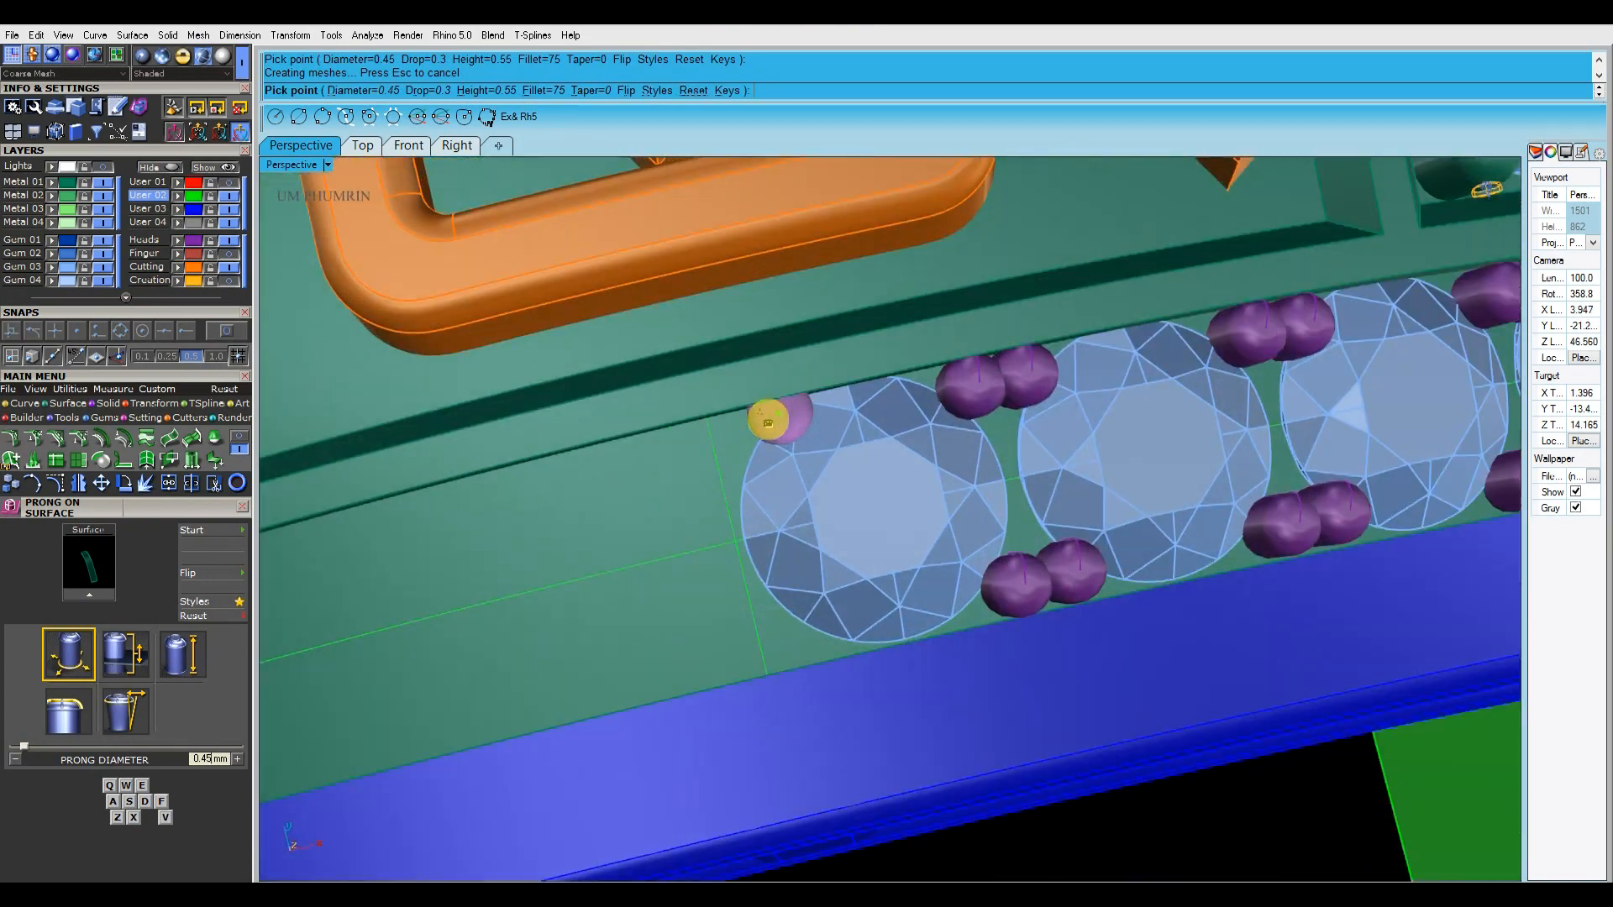
scroll(835, 411, up, 6)
scroll(849, 426, down, 5)
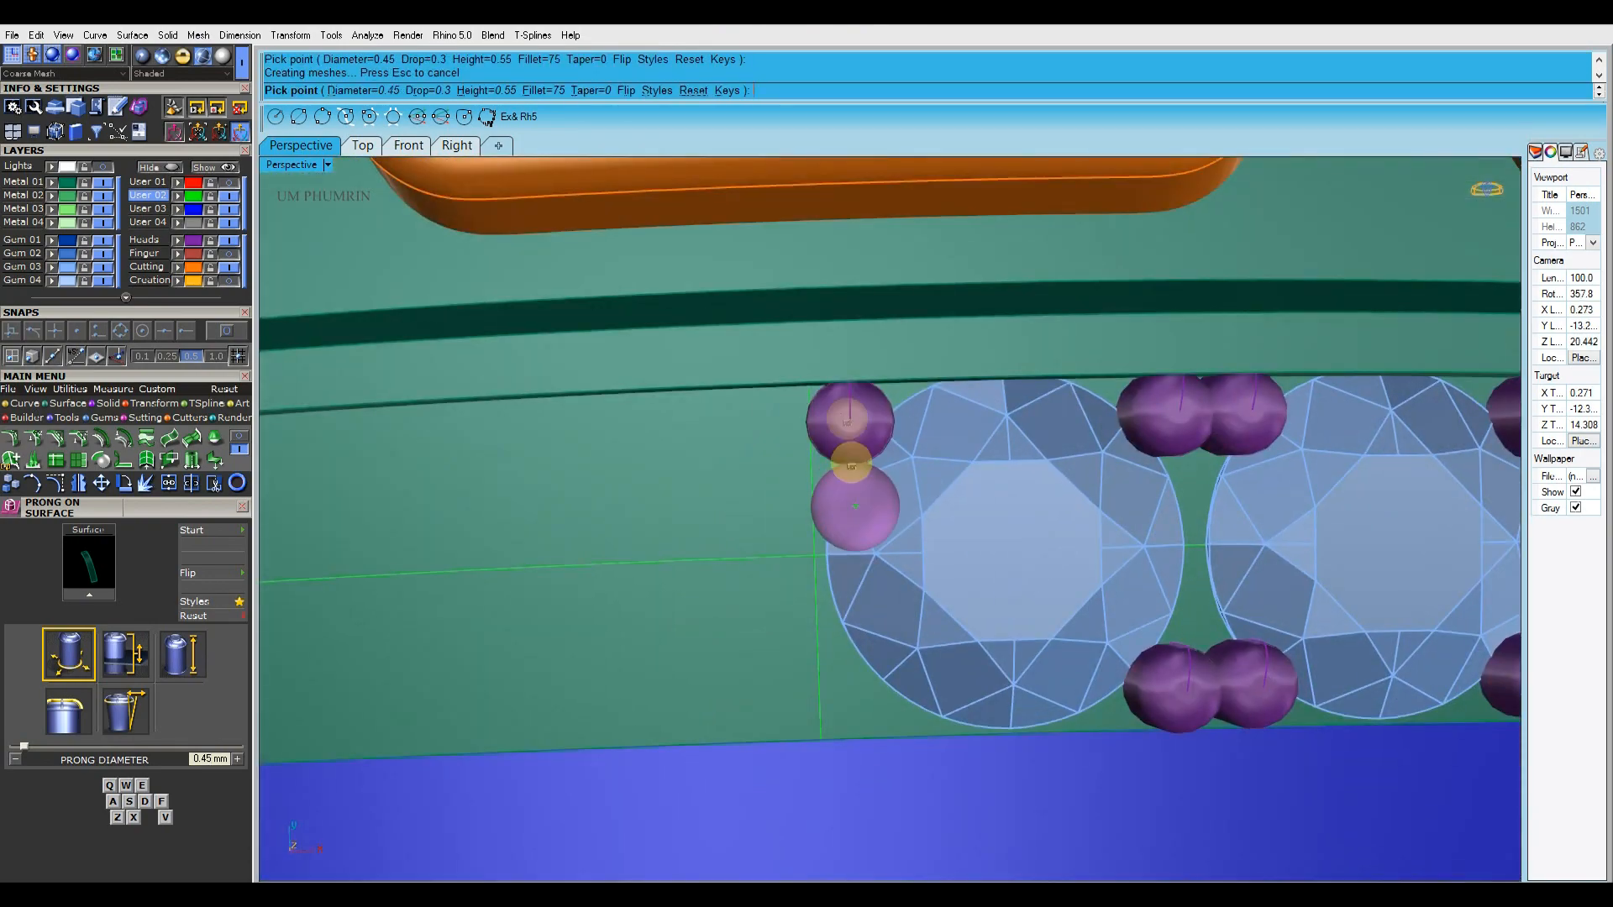
scroll(840, 507, up, 3)
click(851, 546)
scroll(849, 571, down, 8)
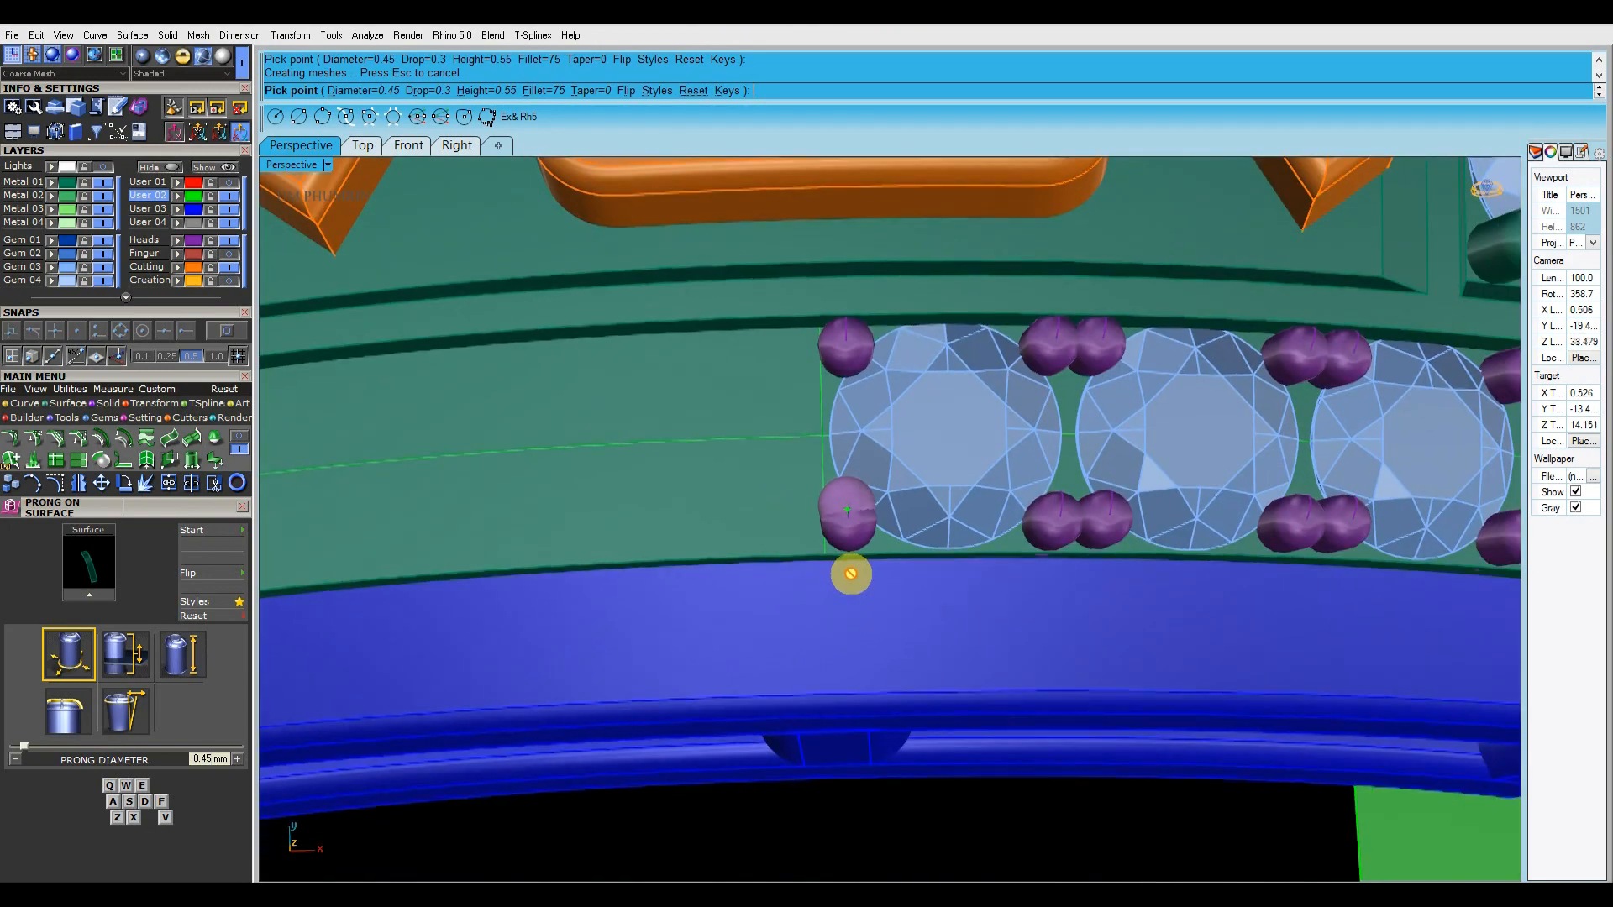
Group the new prongs of the half row and mirror them with the five gems about the Y axis
right_click(855, 567)
scroll(858, 562, down, 7)
right_drag(860, 561, 886, 446)
scroll(921, 441, up, 4)
click(921, 441)
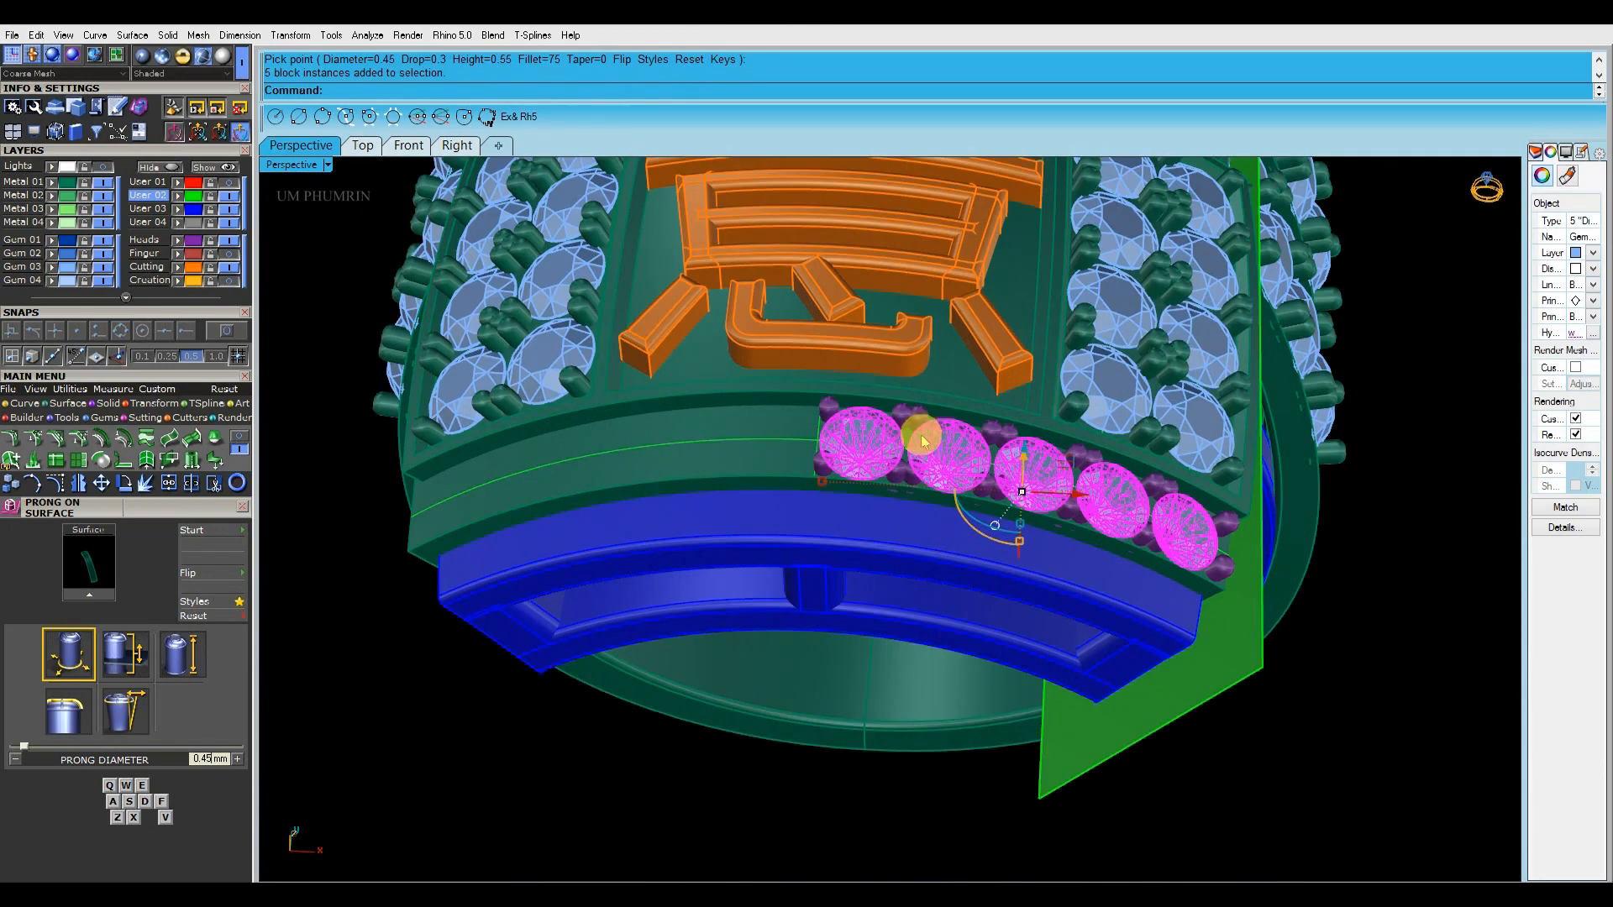
click(197, 242)
shift+right_drag(907, 440, 860, 445)
text(g)
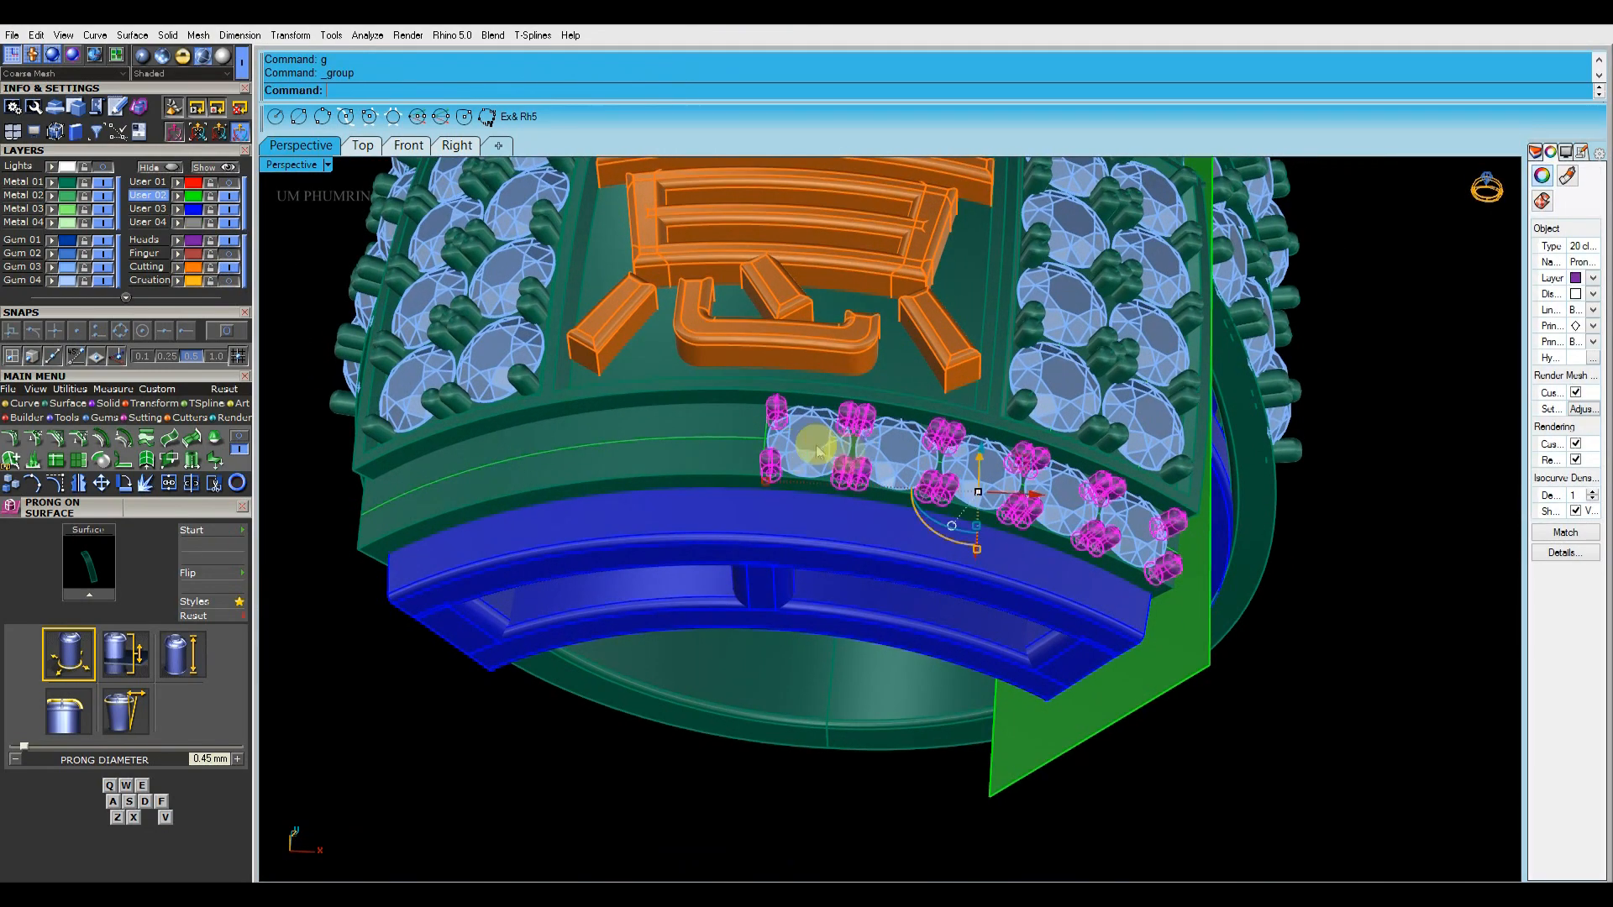
click(1329, 675)
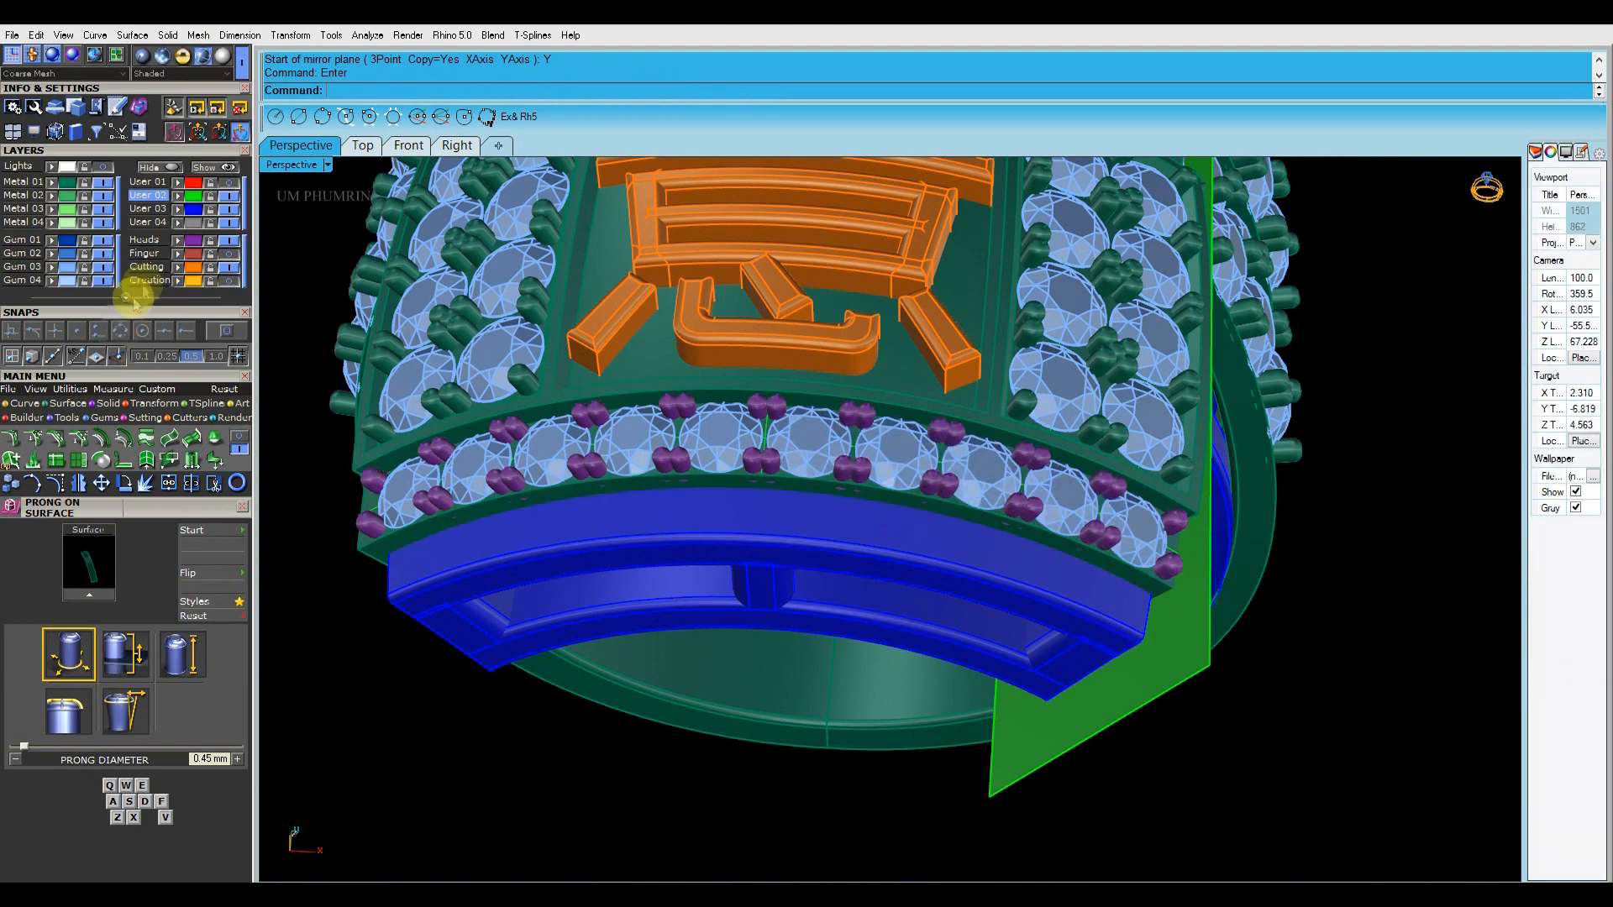
Group all prongs of the full front row and move them to the green metal layer
click(193, 241)
right_drag(972, 509, 1478, 539)
text(g)
key(Return)
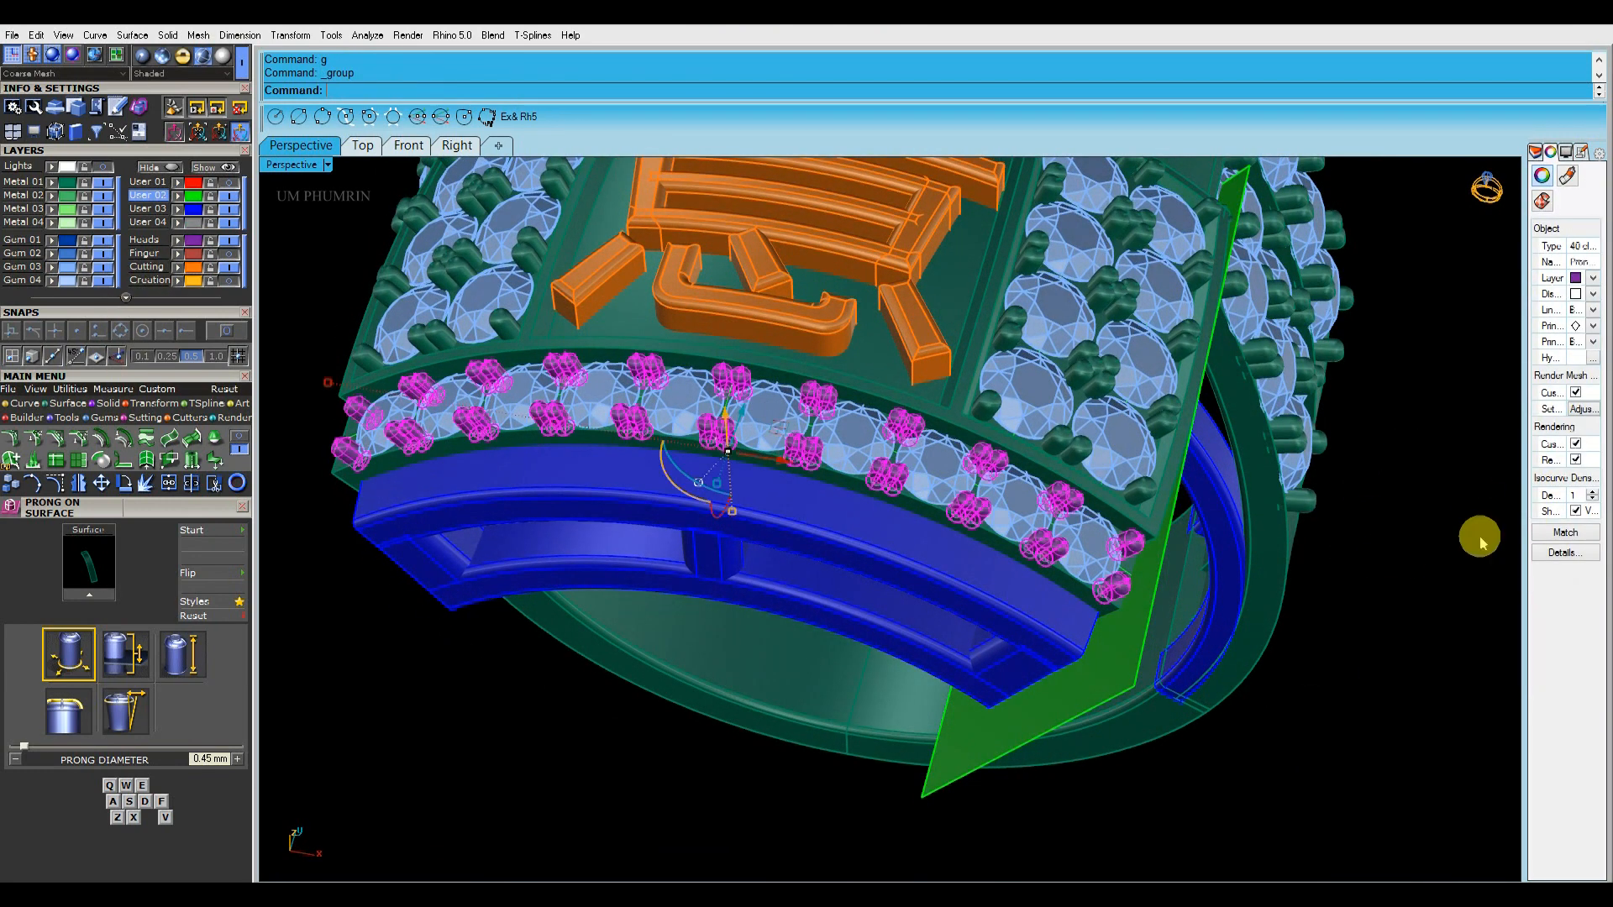
scroll(848, 454, down, 8)
right_drag(848, 454, 1176, 561)
scroll(1011, 480, up, 6)
right_drag(1011, 481, 1047, 636)
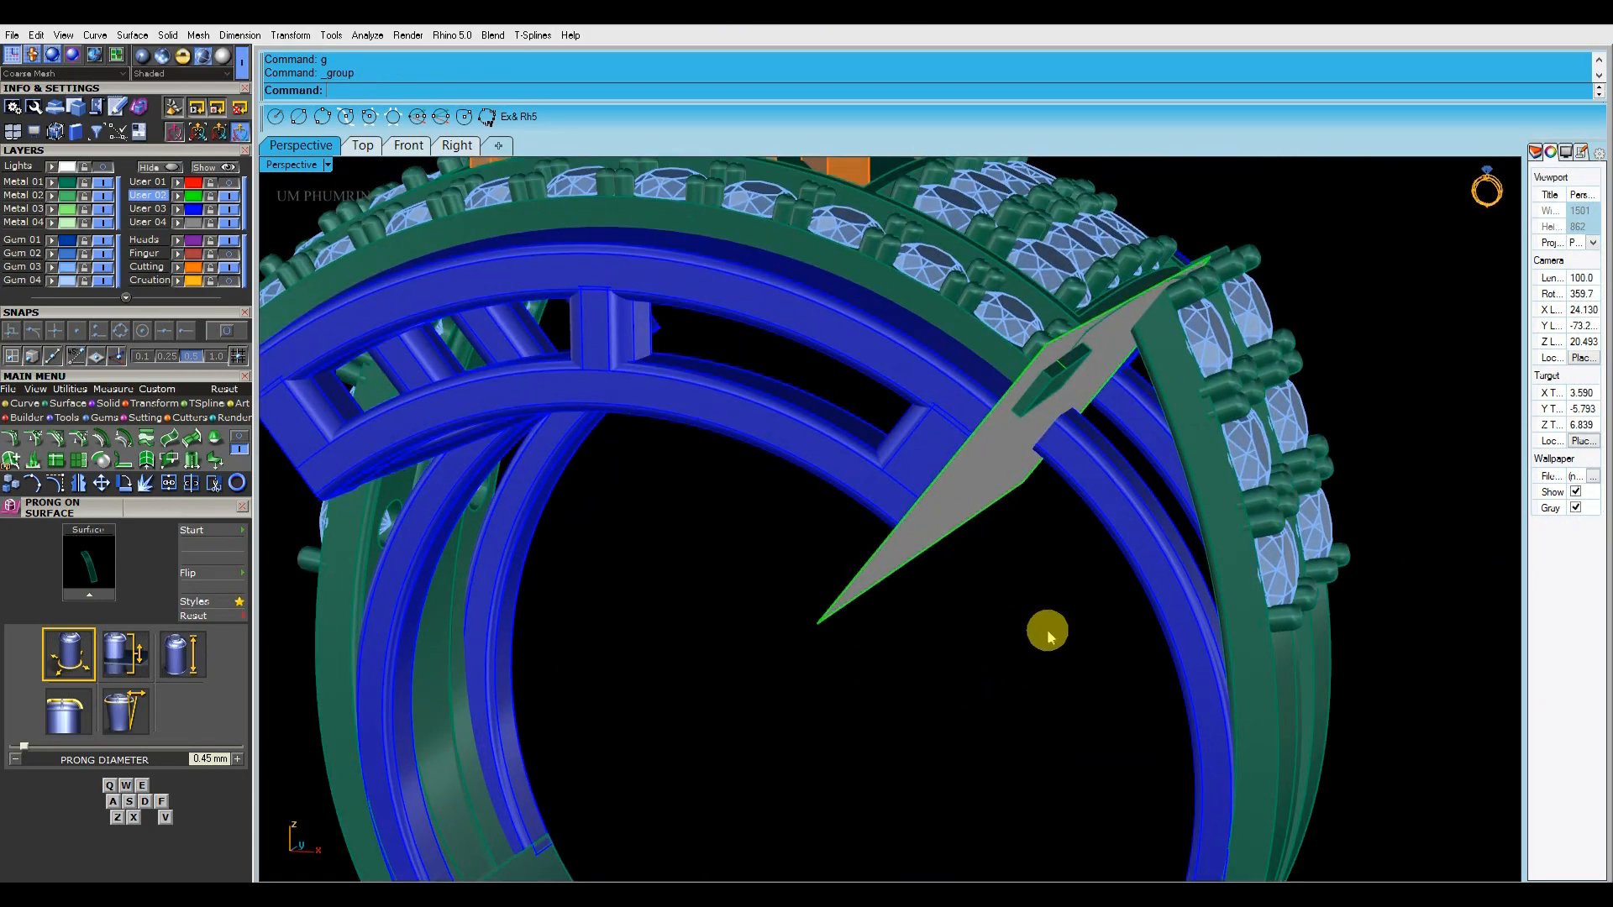
scroll(1042, 588, down, 5)
mouse_move(1037, 551)
right_down()
mouse_move(1260, 630)
mouse_move(1282, 565)
mouse_move(989, 639)
mouse_move(1073, 748)
mouse_move(1091, 669)
mouse_move(1202, 651)
mouse_move(1035, 571)
right_up()
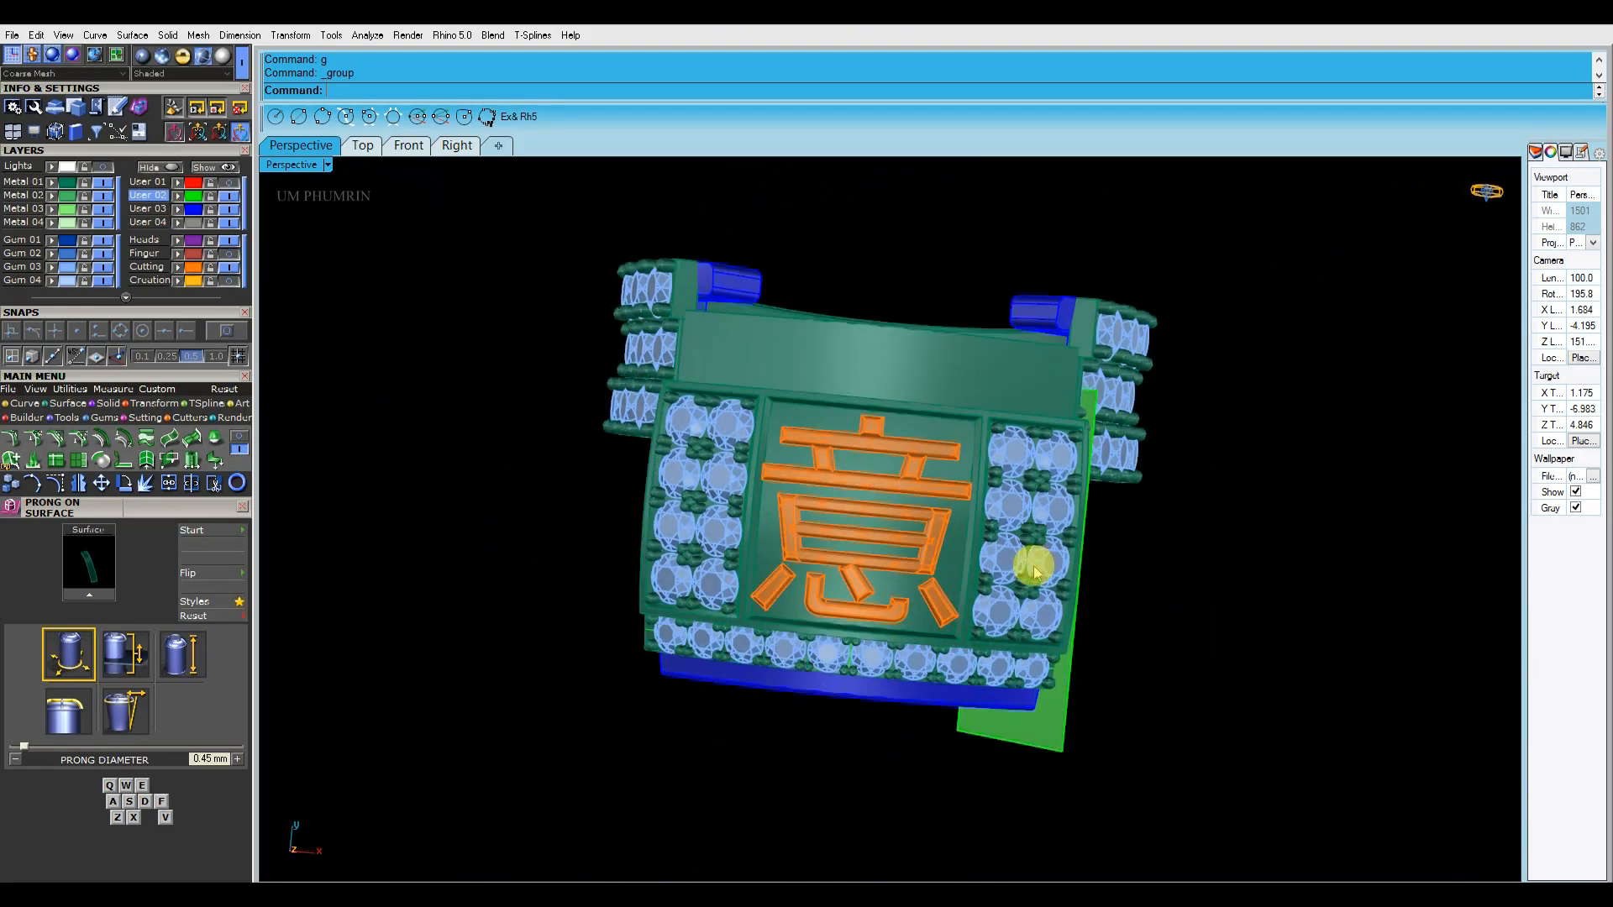
Examine the raised character and the surrounding gem-set panels from several angles
scroll(1035, 571, up, 5)
click(918, 478)
scroll(763, 417, up, 4)
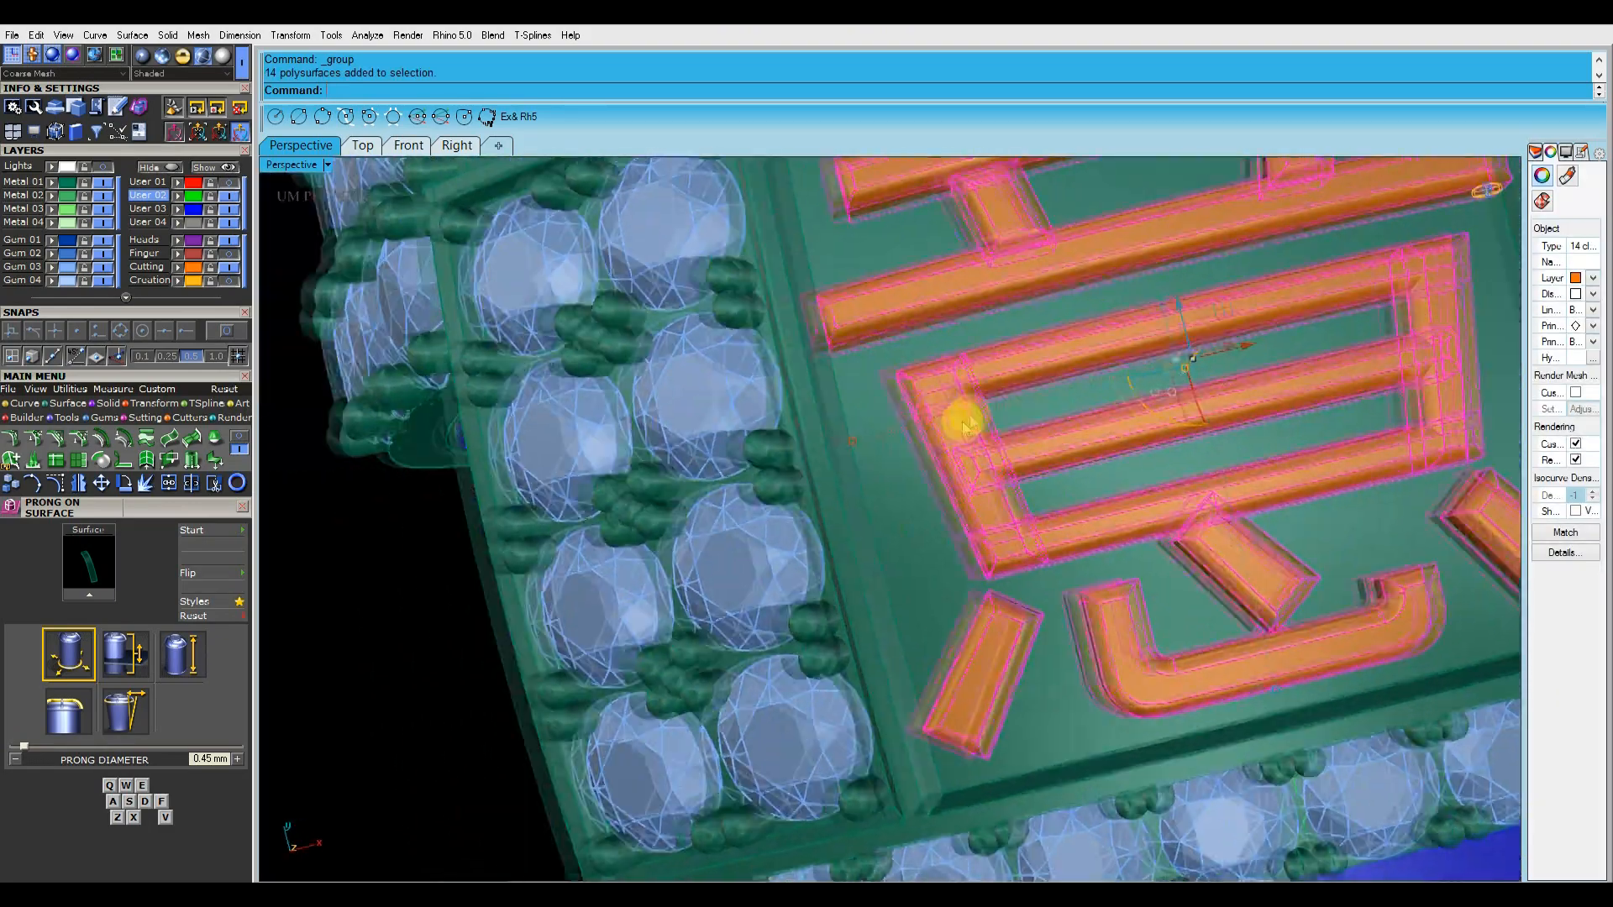
right_drag(966, 426, 842, 429)
scroll(838, 454, down, 3)
scroll(738, 464, up, 4)
scroll(747, 466, down, 5)
scroll(751, 462, down, 3)
scroll(744, 460, up, 7)
drag(741, 459, 759, 458)
scroll(808, 458, down, 8)
right_drag(896, 437, 1019, 288)
click(1201, 273)
right_drag(1201, 272, 954, 274)
click(954, 276)
scroll(495, 206, up, 4)
Rebuild the upper and lower curved rails of the front gallery, and save the ring file
click(409, 147)
scroll(993, 382, down, 10)
scroll(980, 467, up, 5)
drag(932, 374, 953, 446)
click(317, 148)
right_drag(965, 263, 943, 529)
scroll(941, 512, down, 4)
right_drag(940, 471, 941, 311)
right_drag(1192, 411, 1278, 598)
scroll(943, 526, up, 5)
right_drag(970, 516, 1046, 605)
key(ctrl+s)
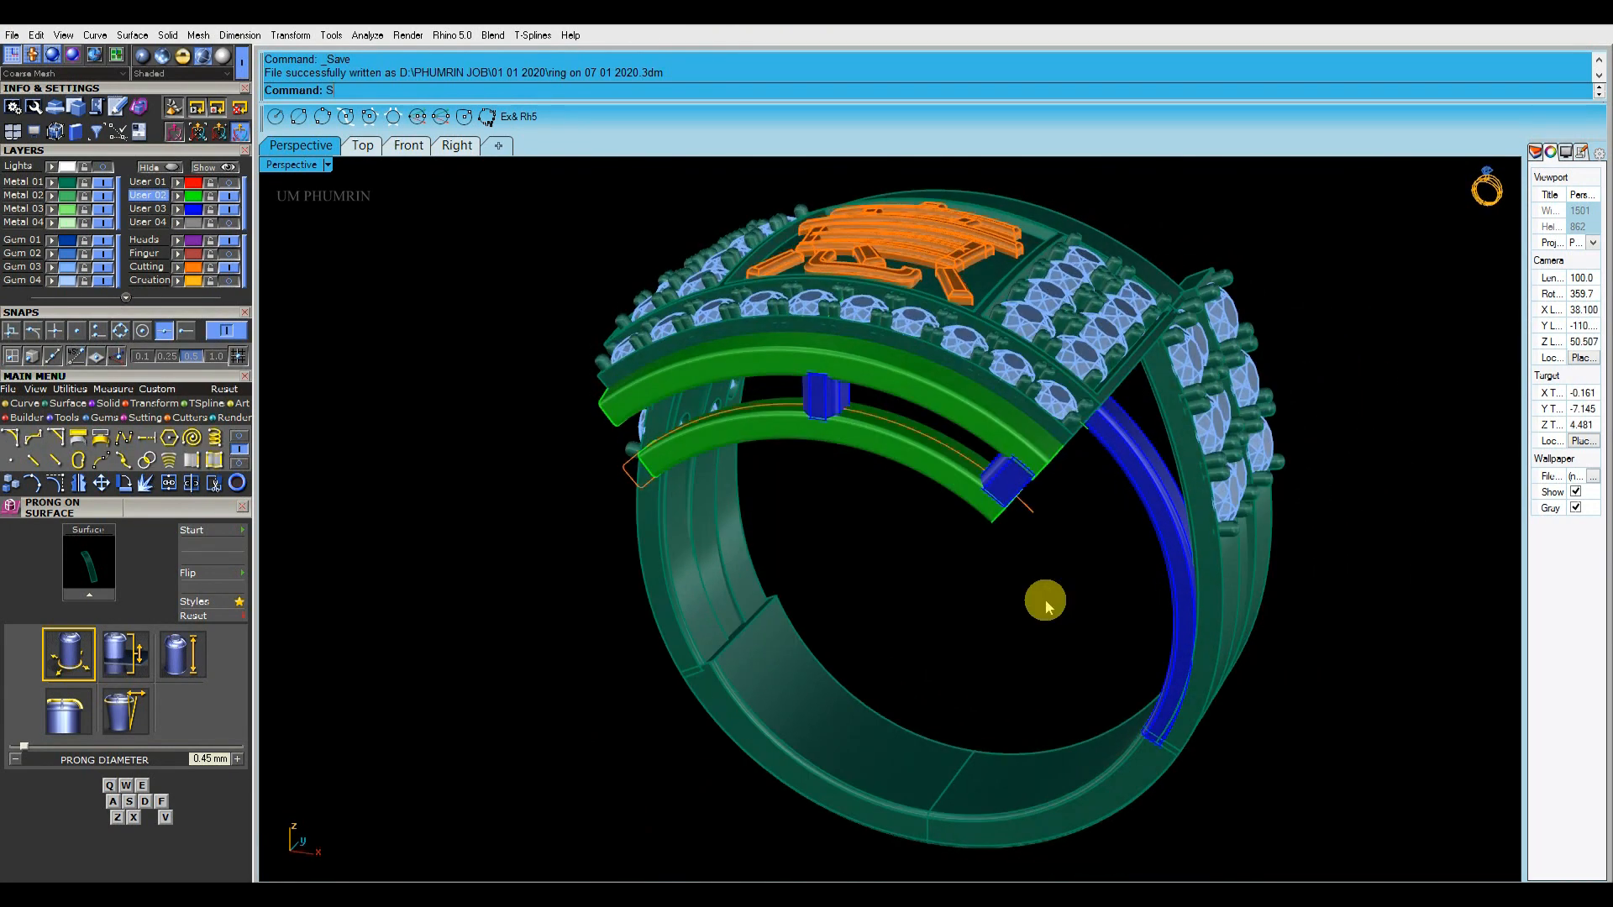
Select all curves in the model with SelCrv and move them to the hidden User 04 layer
key(Return)
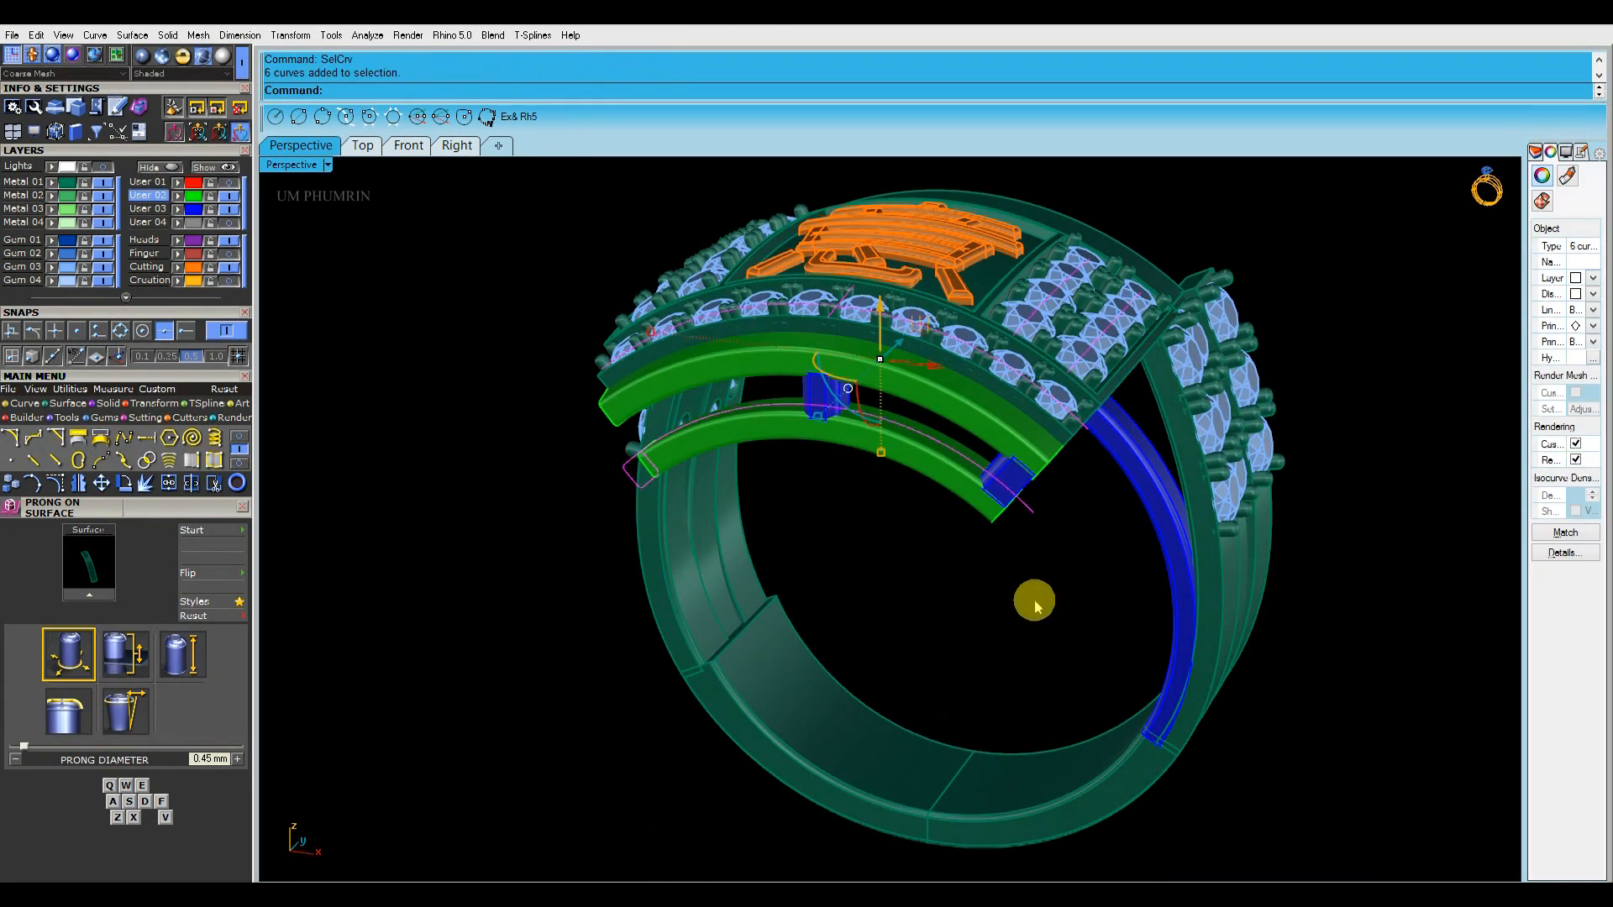
click(177, 221)
right_drag(1000, 491, 1018, 444)
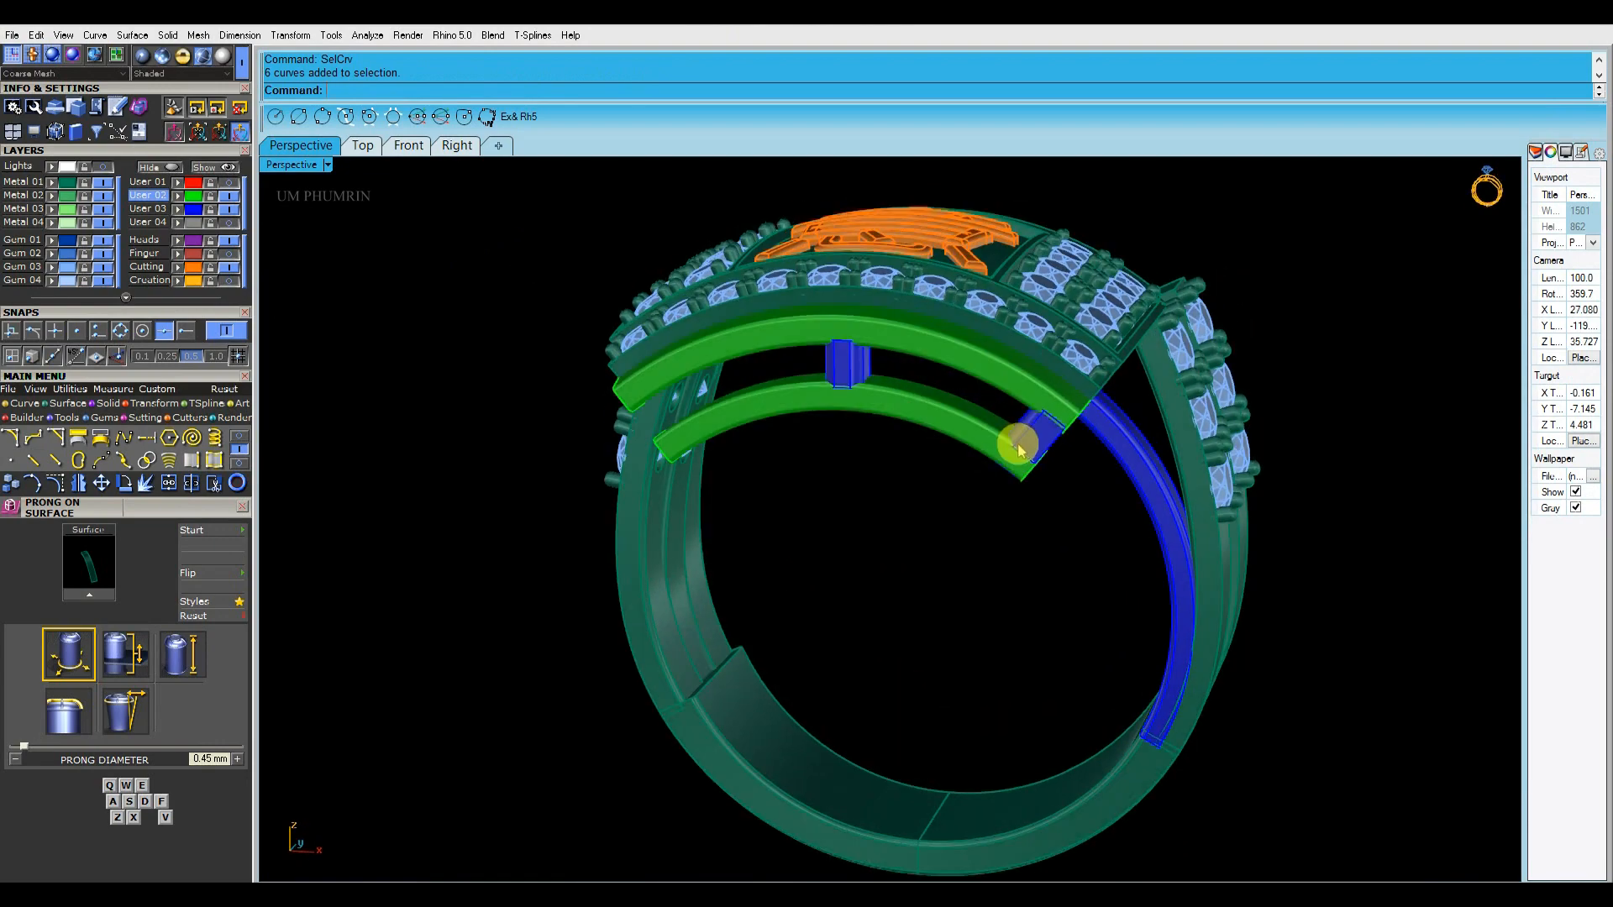
Mirror the blue side rail and end posts on the User 03 layer, without the centre post, to the ring's other side
click(1018, 443)
scroll(840, 361, up, 4)
shift+click(843, 366)
right_drag(1176, 336, 1084, 393)
scroll(1071, 395, down, 6)
click(1037, 480)
right_drag(1037, 481, 1110, 427)
click(197, 210)
ctrl+click(926, 281)
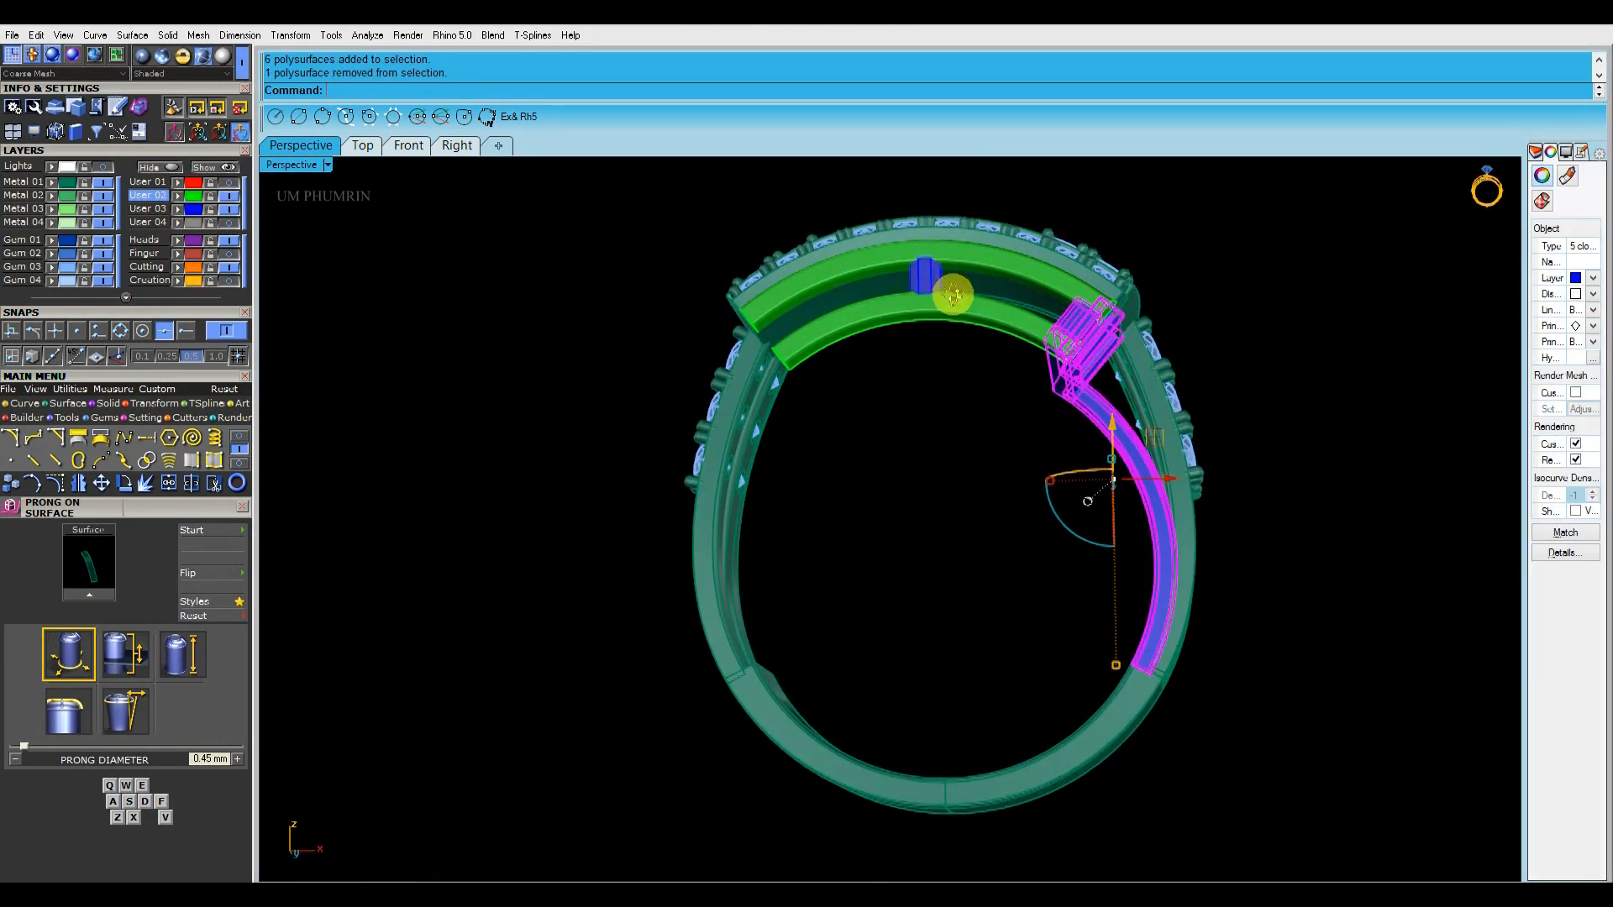
scroll(971, 370, down, 2)
right_drag(954, 295, 1153, 408)
click(950, 450)
right_drag(1030, 393, 1087, 389)
Move the two curved front gallery rails to the Metal 01 layer
right_drag(840, 344, 794, 333)
scroll(930, 294, up, 5)
click(930, 294)
shift+click(932, 348)
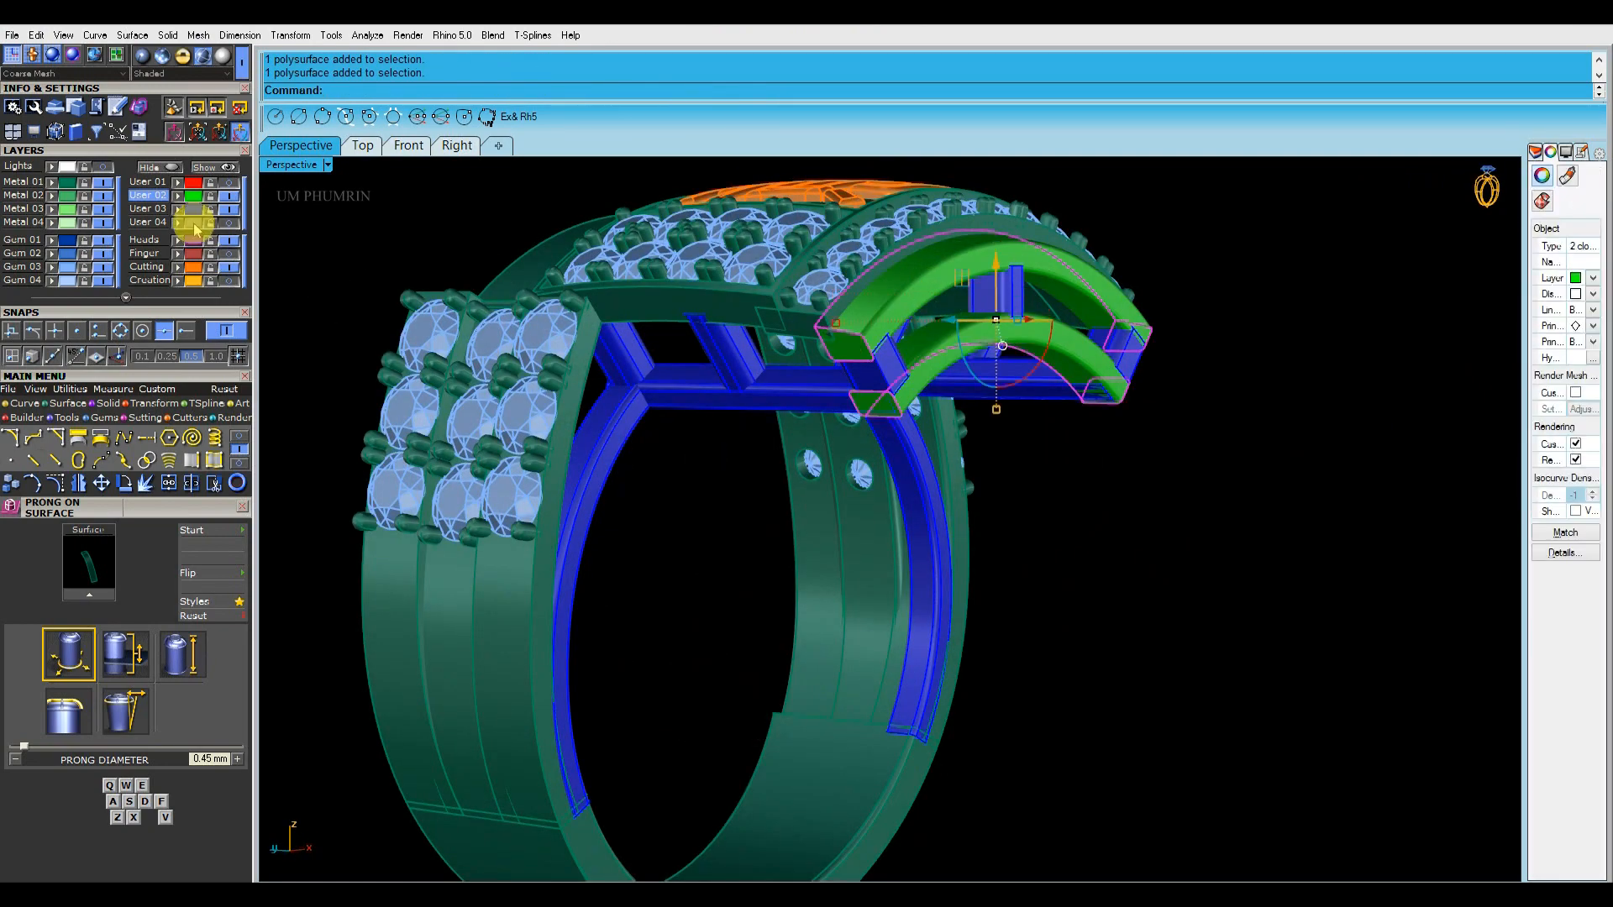
click(52, 184)
right_drag(412, 220, 970, 536)
click(955, 330)
scroll(750, 443, up, 2)
scroll(1010, 365, down, 6)
right_drag(1084, 458, 1082, 420)
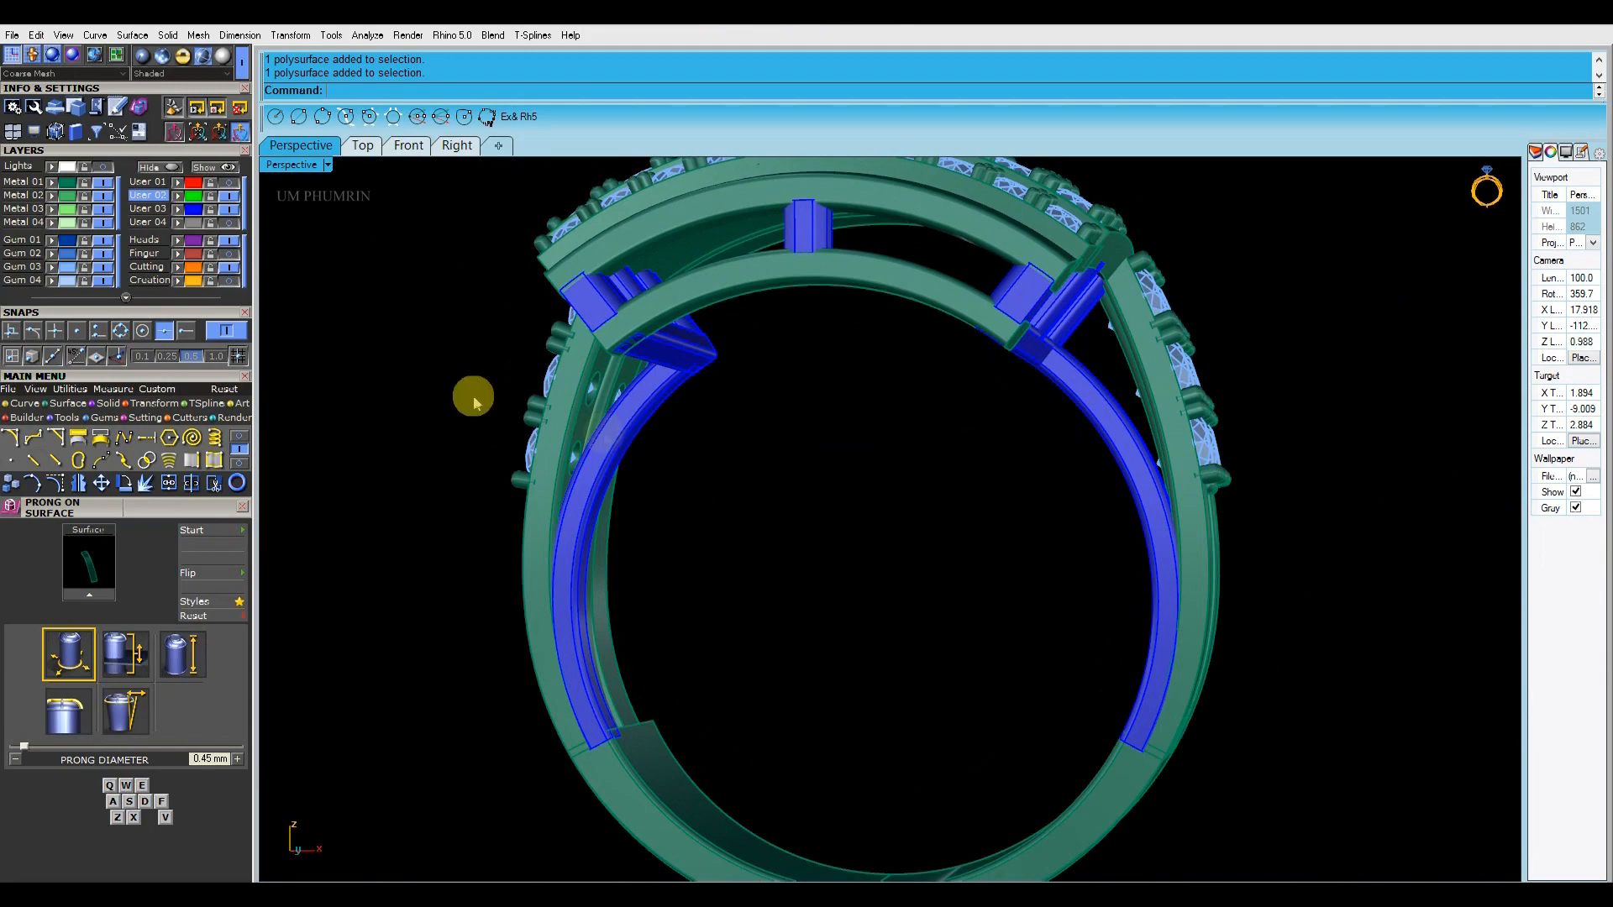
Select all blue gallery parts on the User 03 layer and group them
click(195, 212)
right_drag(672, 361, 995, 313)
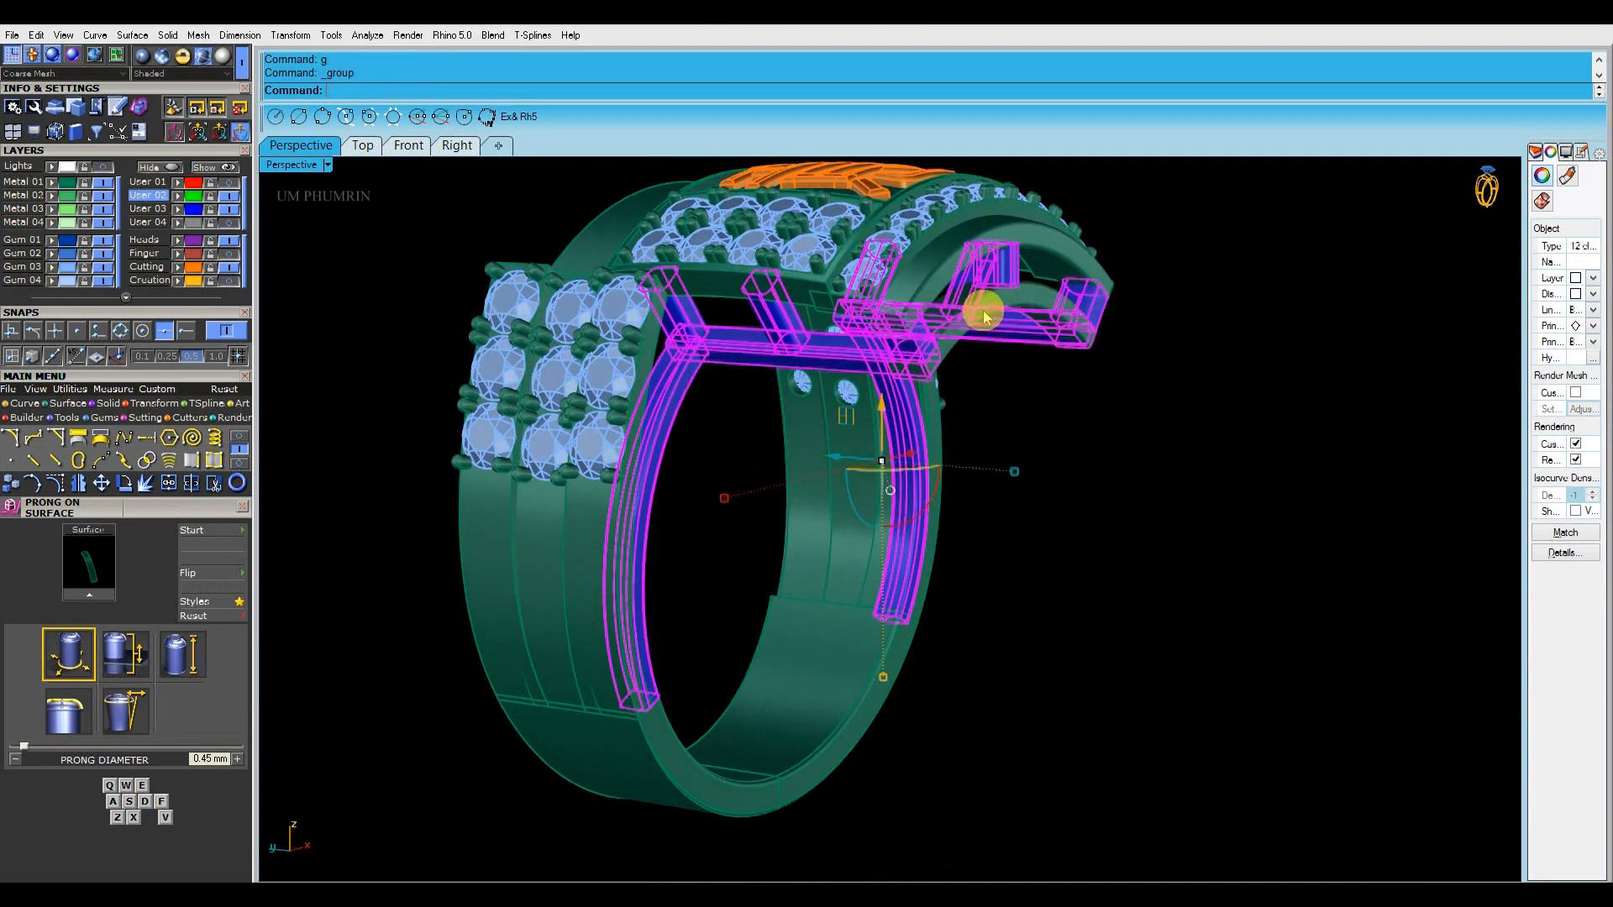
click(1061, 500)
right_drag(1061, 501, 734, 236)
drag(1107, 395, 1105, 395)
right_drag(1105, 394, 1065, 391)
Isolate the front panel assembly and mirror it about the X axis to form the second half of the ring top
right_click(167, 171)
right_drag(991, 345, 951, 585)
drag(1183, 657, 459, 251)
click(362, 144)
text(x)
key(Return)
key(Escape)
Delete the mirrored copy of the character from the second panel
scroll(906, 370, up, 6)
click(835, 342)
scroll(855, 357, down, 3)
key(Delete)
click(309, 146)
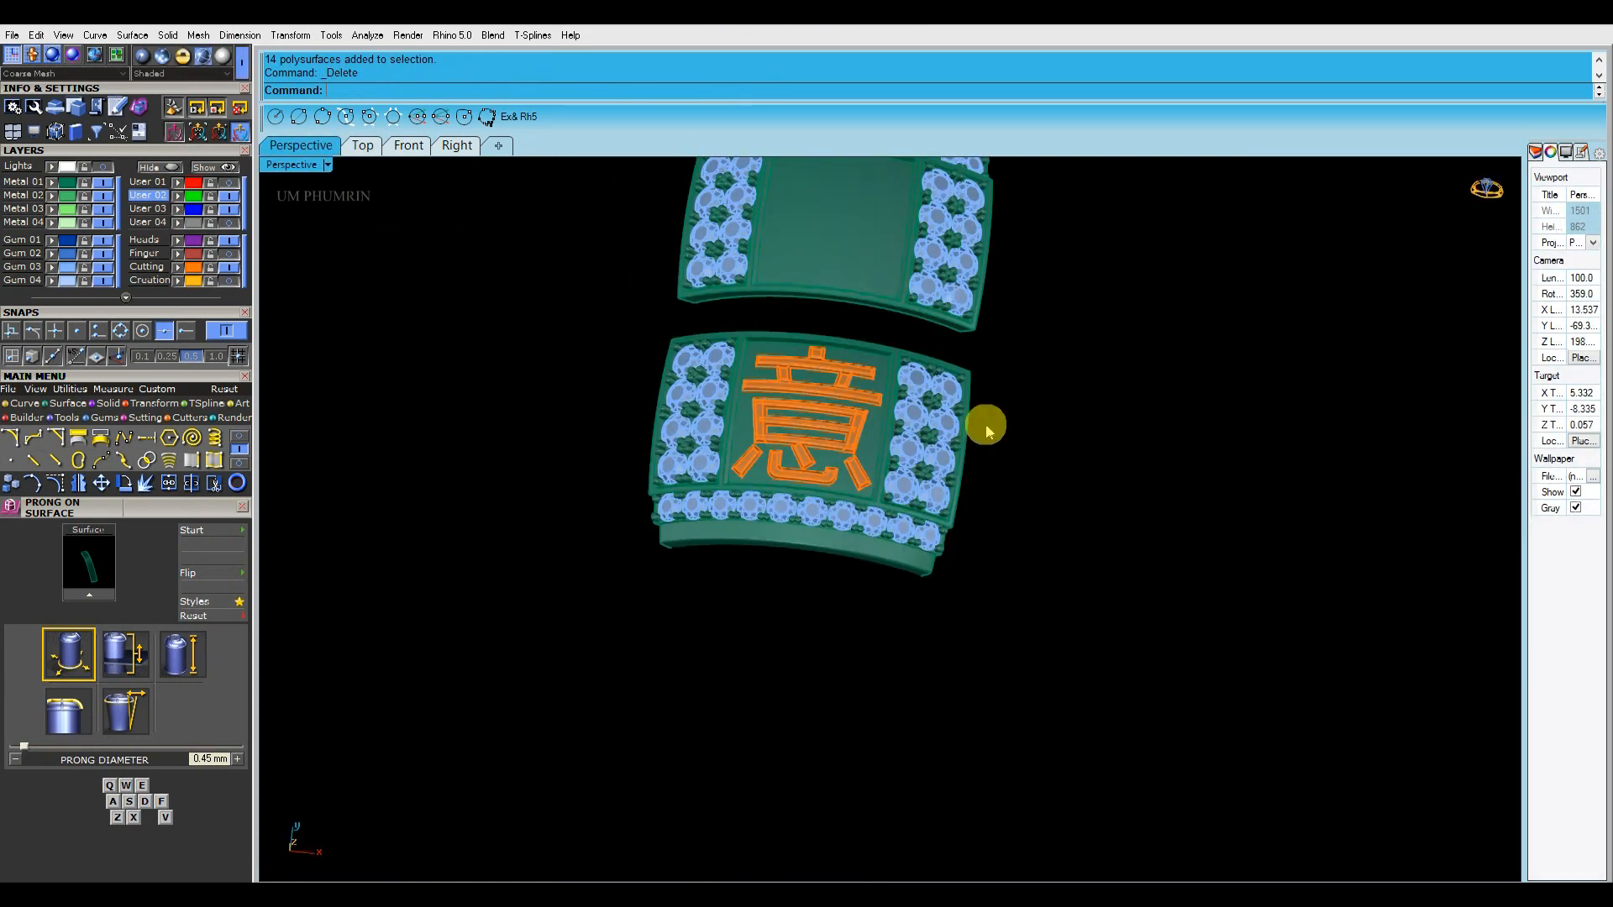
Show the hidden objects and mirror the blue gallery group about the X axis to the second panel's side
right_drag(995, 416, 1168, 439)
click(215, 167)
right_drag(1000, 401, 706, 327)
scroll(738, 471, up, 2)
click(709, 424)
scroll(753, 468, down, 2)
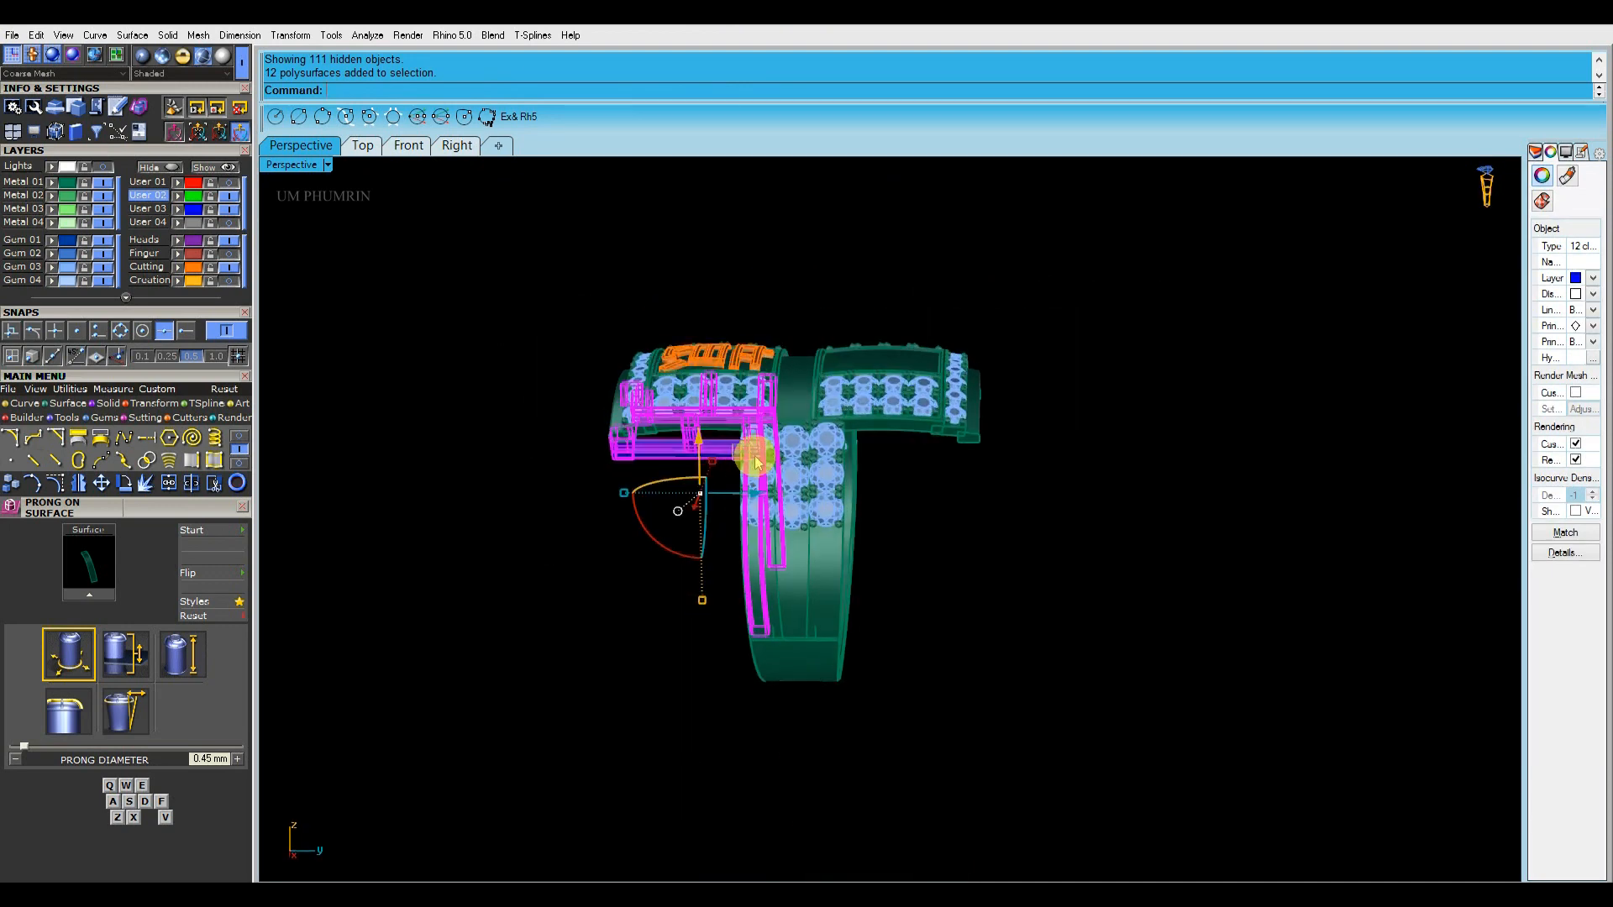
right_drag(981, 494, 1014, 544)
click(366, 151)
scroll(955, 497, down, 4)
key(F4)
click(417, 218)
click(304, 147)
right_drag(968, 507, 1058, 496)
Import the saved pair of raised characters from the project file Phumrin 4_69.3dm
scroll(935, 461, up, 5)
scroll(854, 448, up, 6)
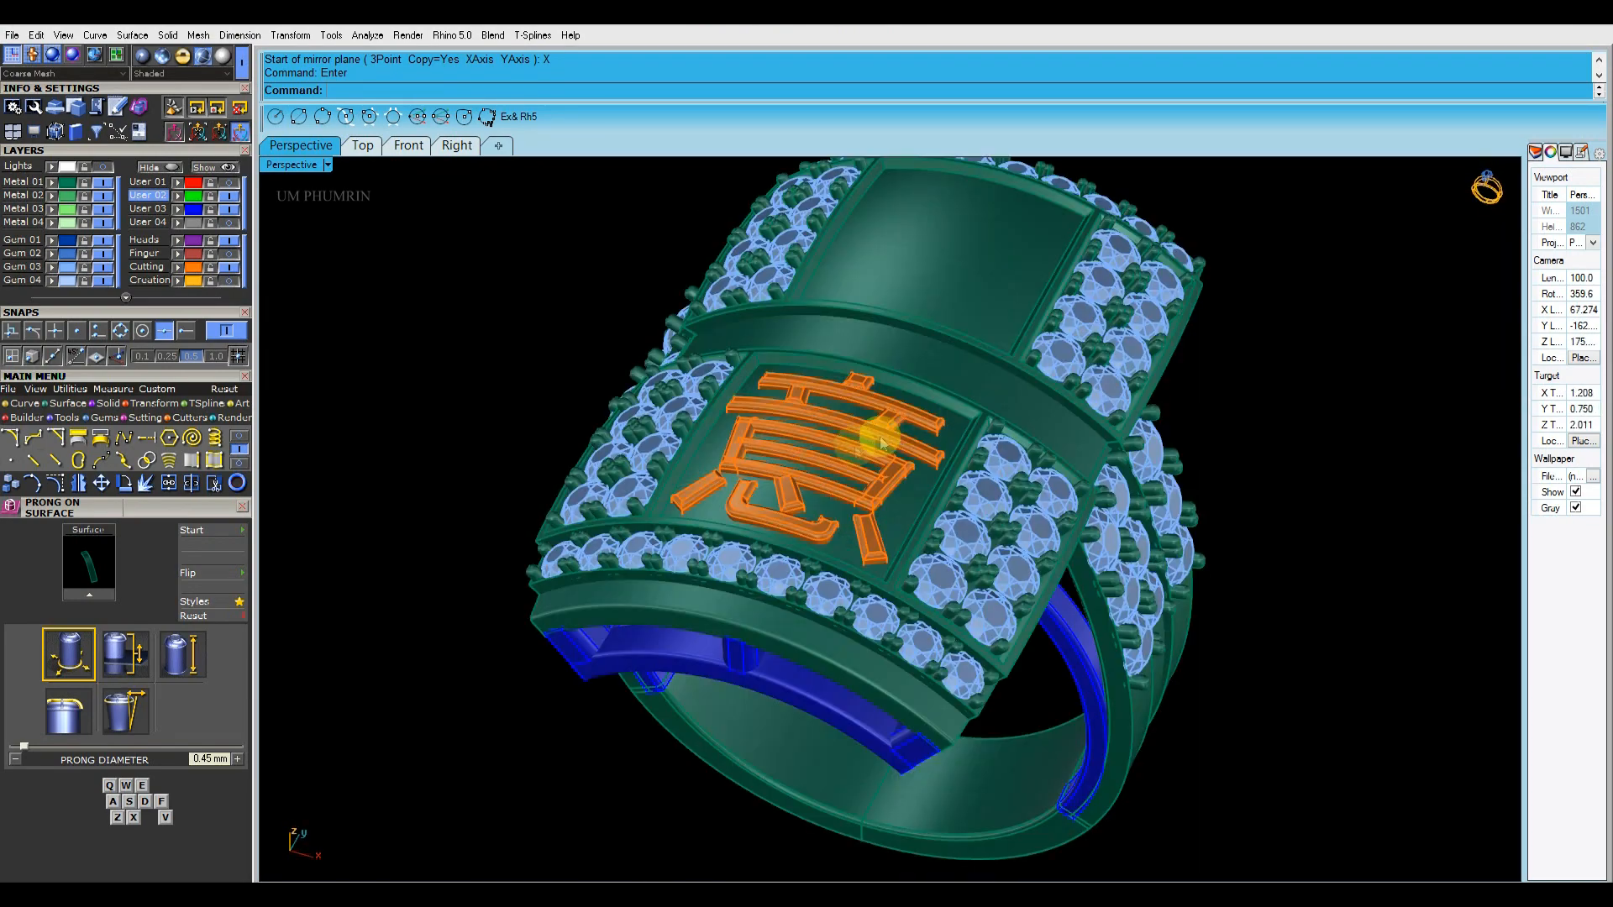
scroll(147, 312, up, 5)
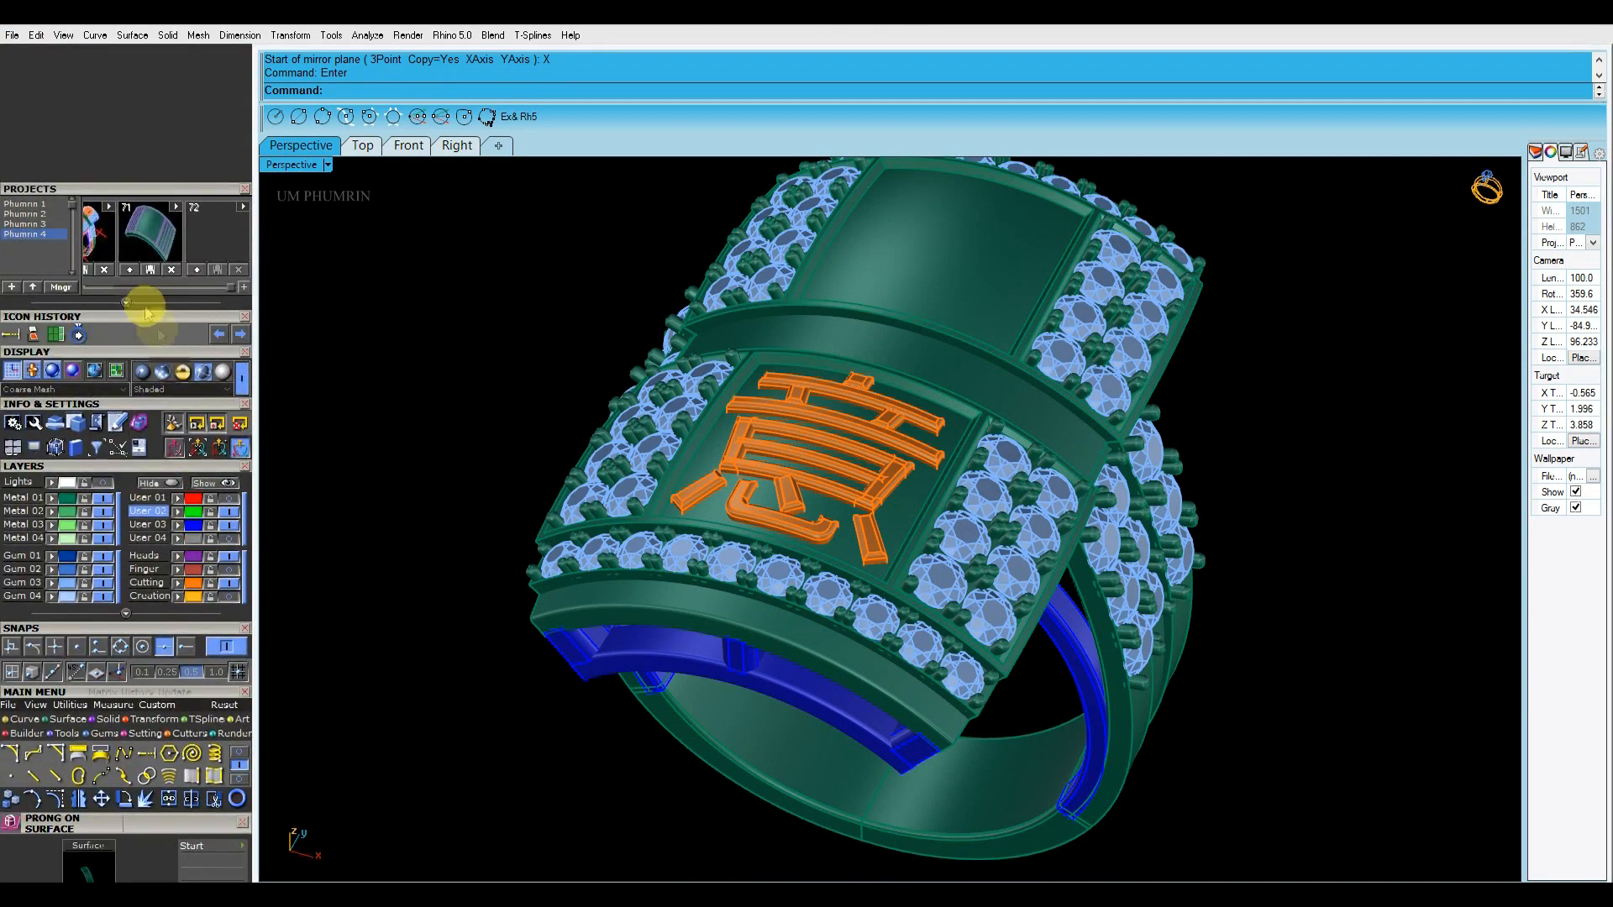
click(243, 288)
click(1397, 230)
click(245, 287)
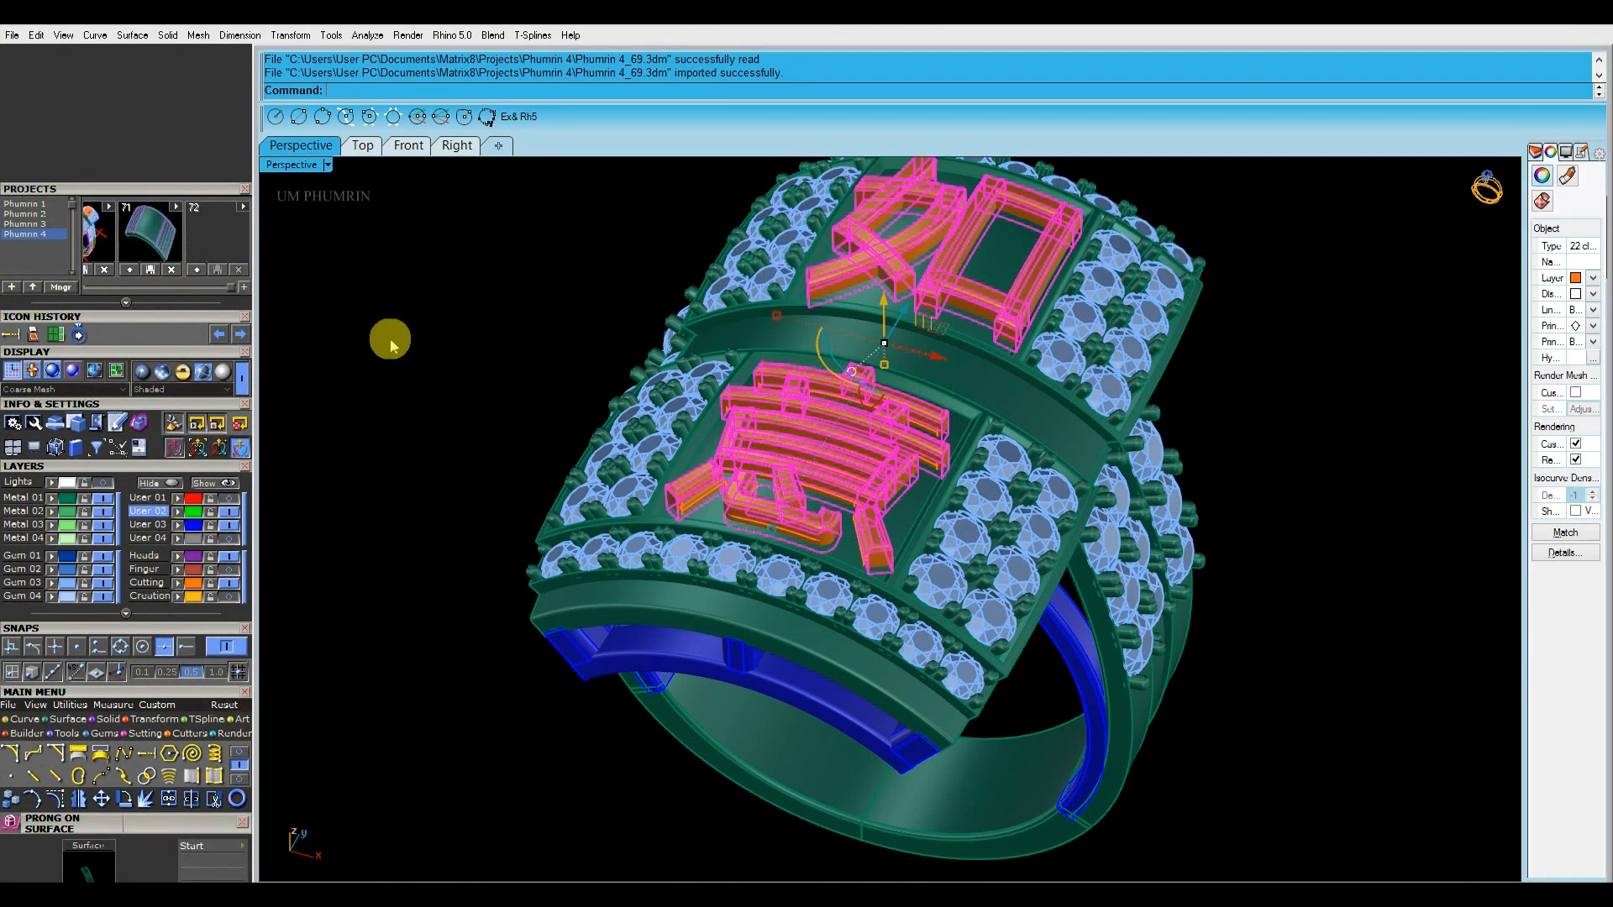
Delete the old character overlapping the imported pair, and group the imported characters
right_drag(1389, 578, 1367, 529)
scroll(820, 388, up, 5)
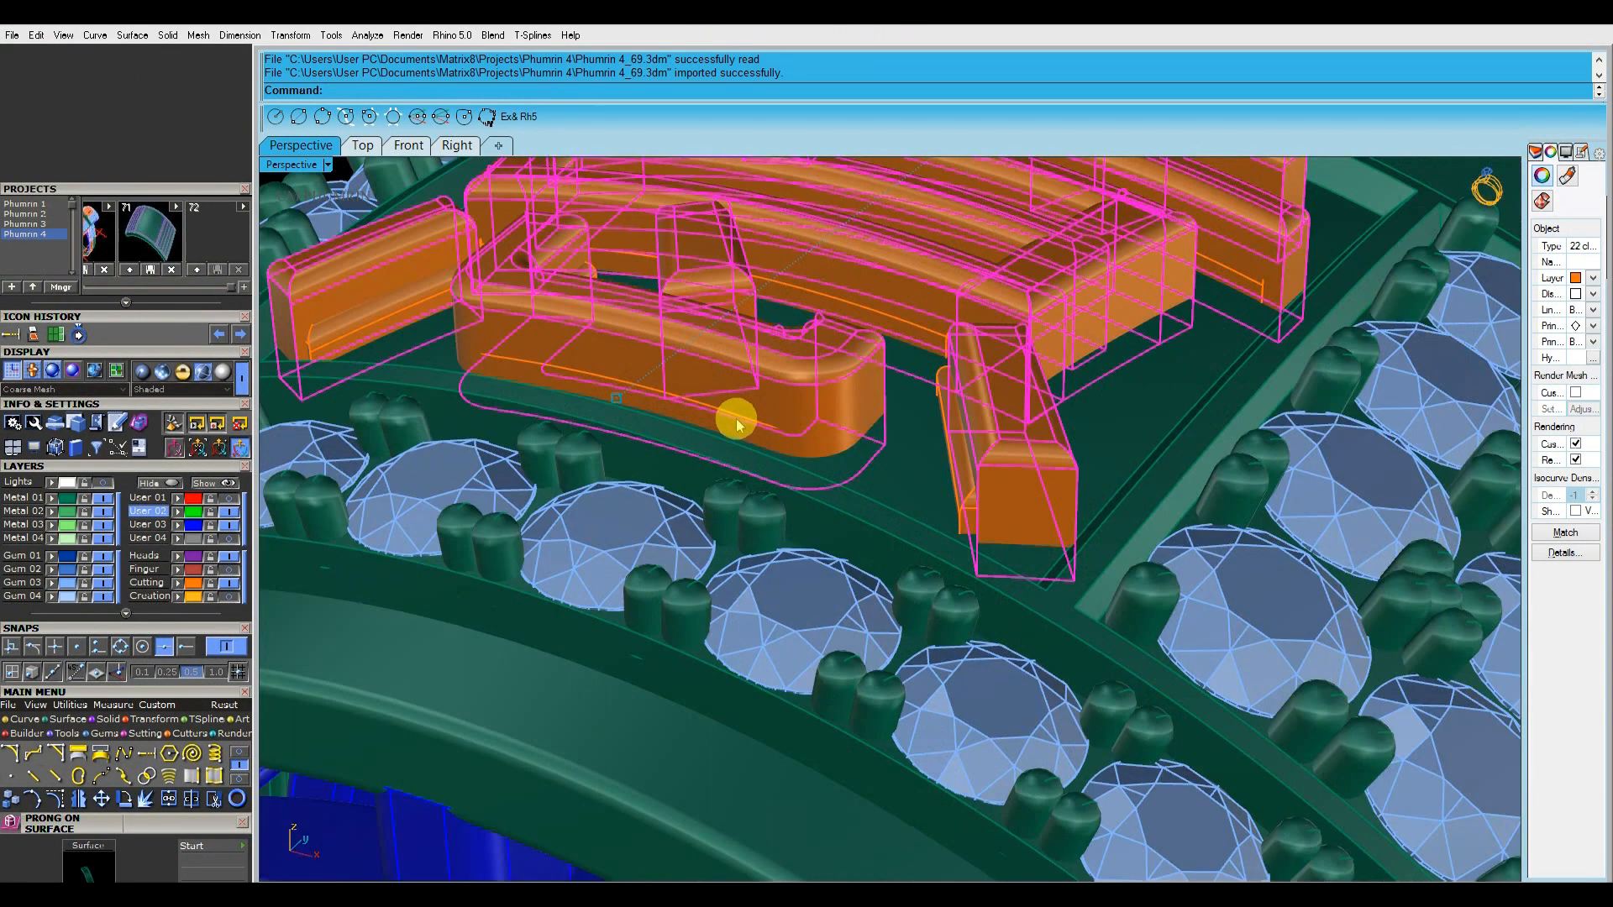
click(737, 418)
click(829, 461)
right_drag(1019, 436, 1042, 395)
scroll(1167, 393, down, 10)
scroll(1195, 439, up, 2)
scroll(1125, 418, up, 4)
scroll(1095, 416, down, 5)
key(ctrl+g)
Isolate the imported characters with the two panel plates beneath them, and show them in the Front view
scroll(1011, 385, up, 4)
shift+click(1011, 385)
scroll(999, 386, down, 4)
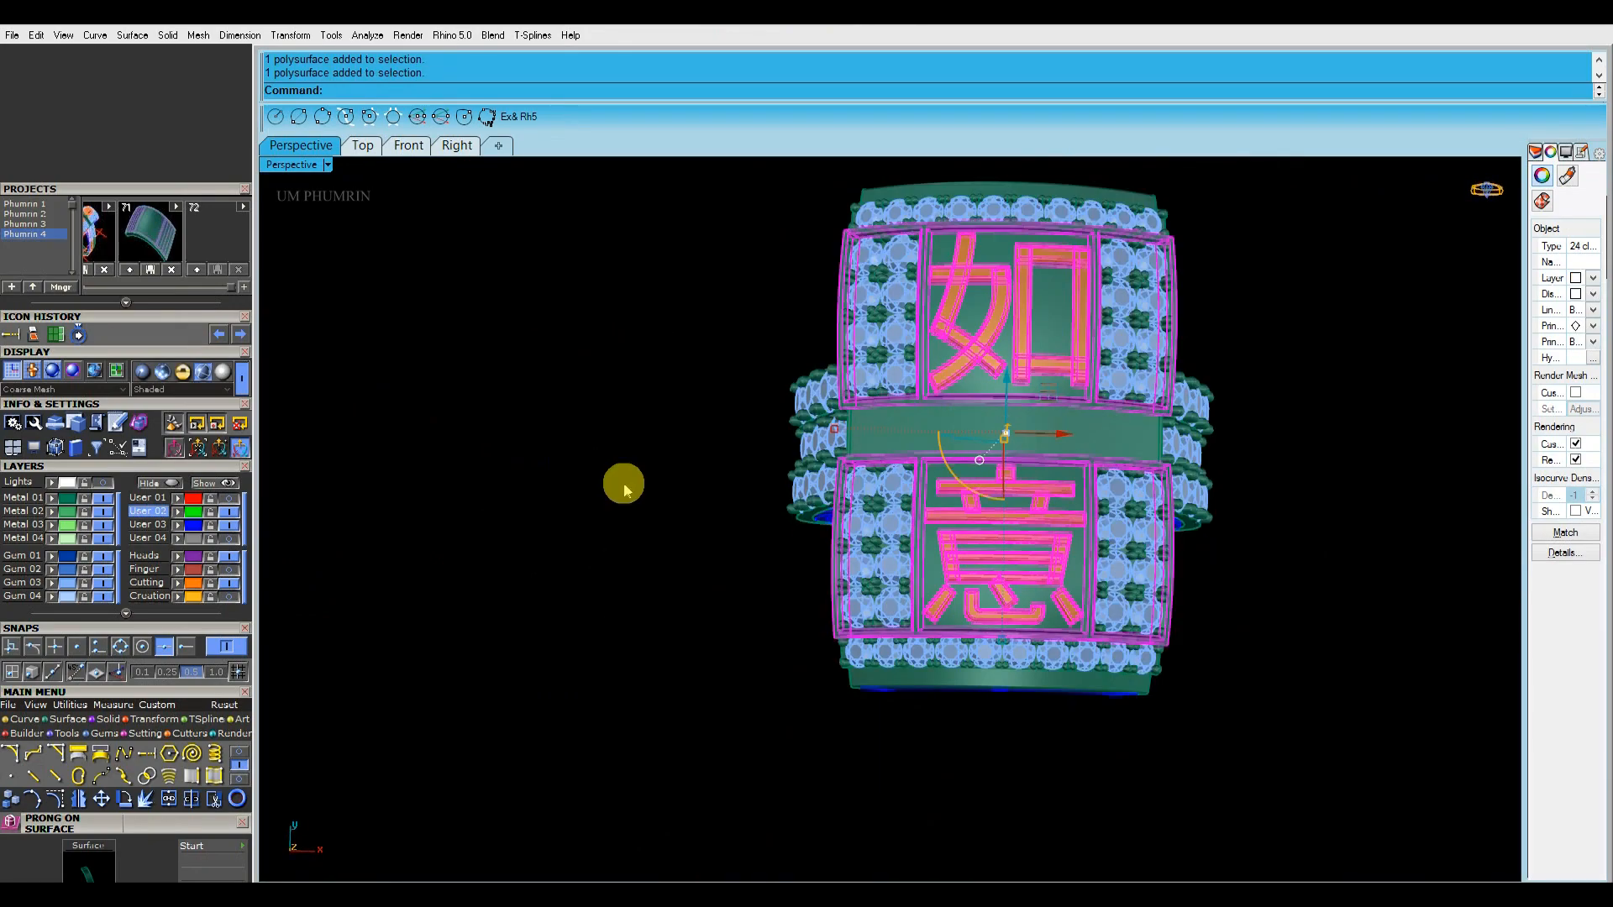
right_click(151, 485)
click(411, 147)
scroll(980, 395, down, 12)
right_drag(844, 438, 925, 612)
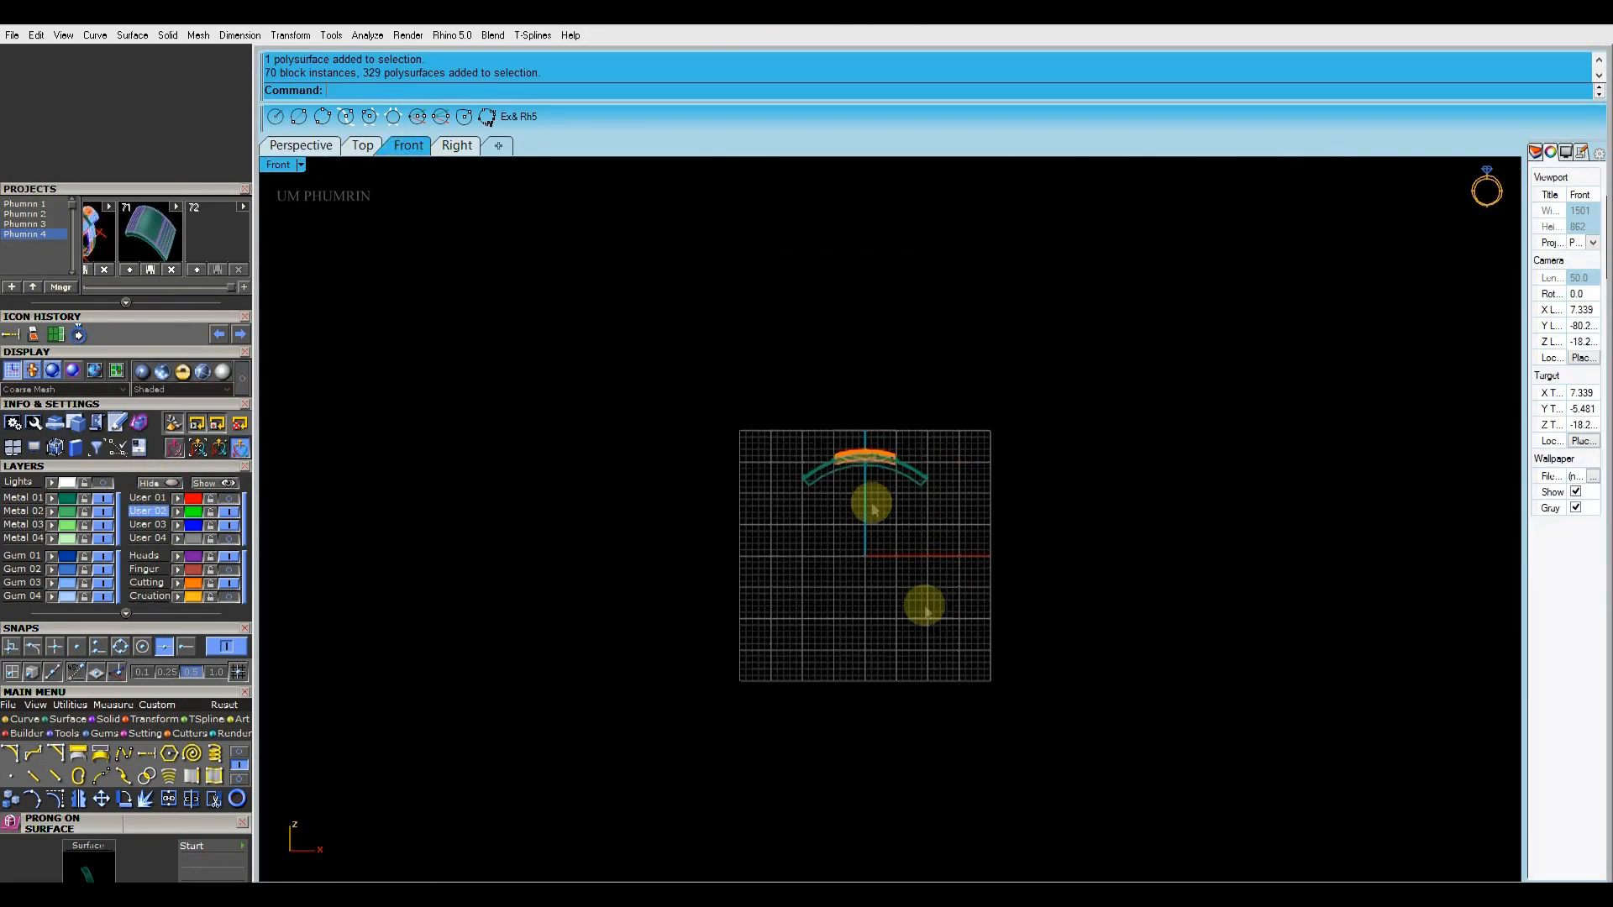
Set the Front view to Ghosted display and lower the characters into the panel plates
click(865, 458)
scroll(865, 462, up, 12)
click(287, 166)
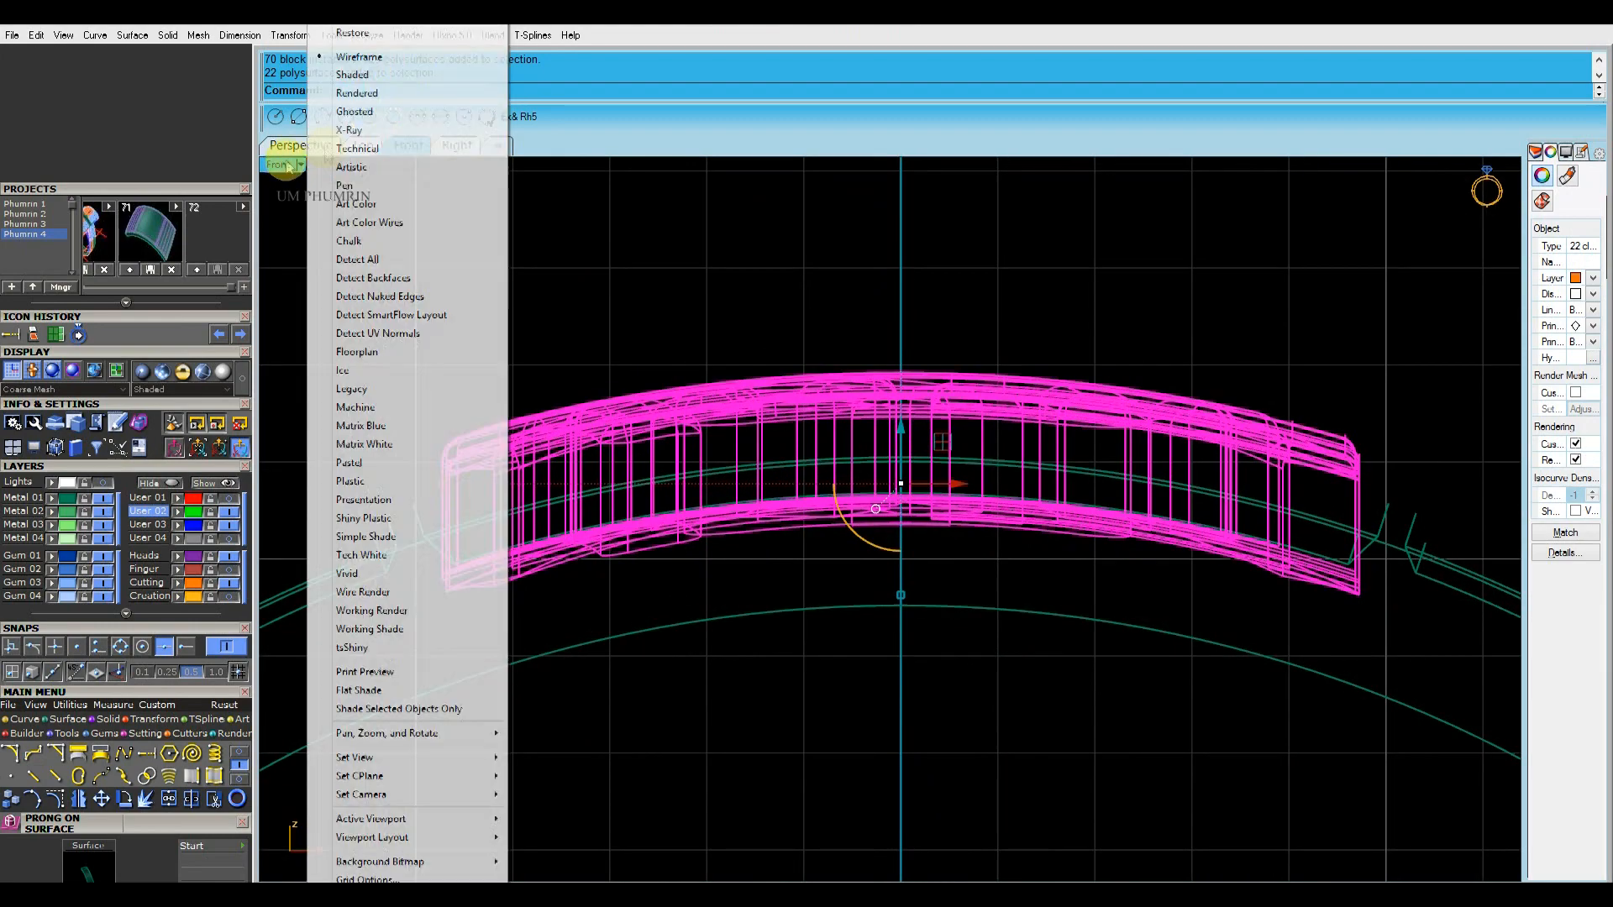
click(403, 110)
drag(900, 432, 931, 504)
Nudge the characters along the Y axis in the Top view to centre them on the two panels
click(362, 145)
scroll(810, 504, up, 5)
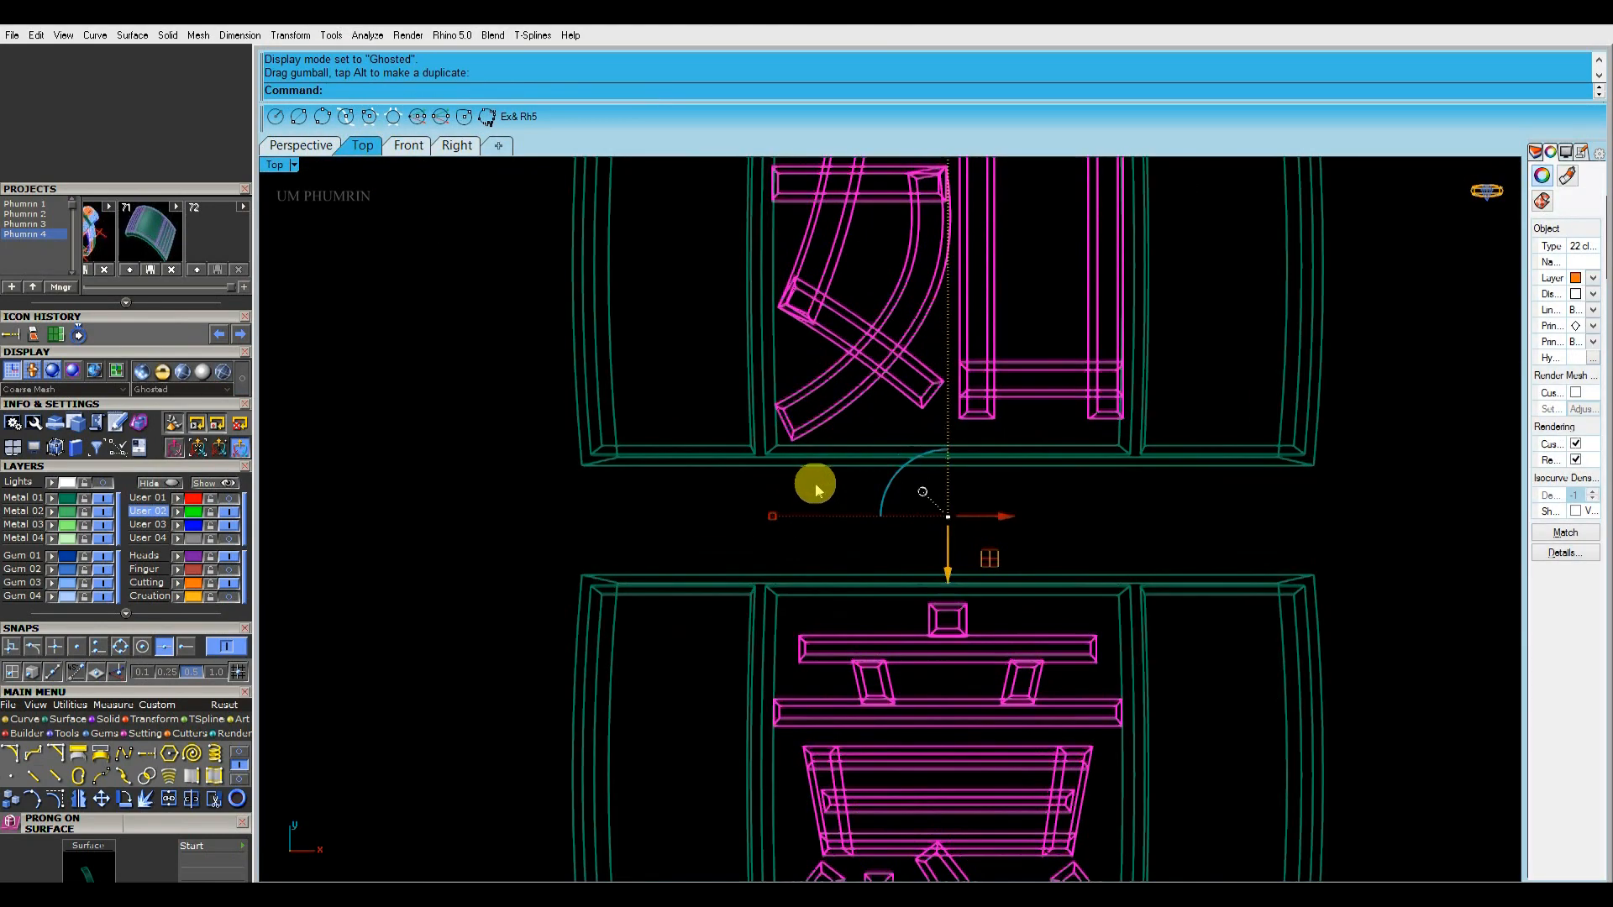
drag(765, 435, 766, 437)
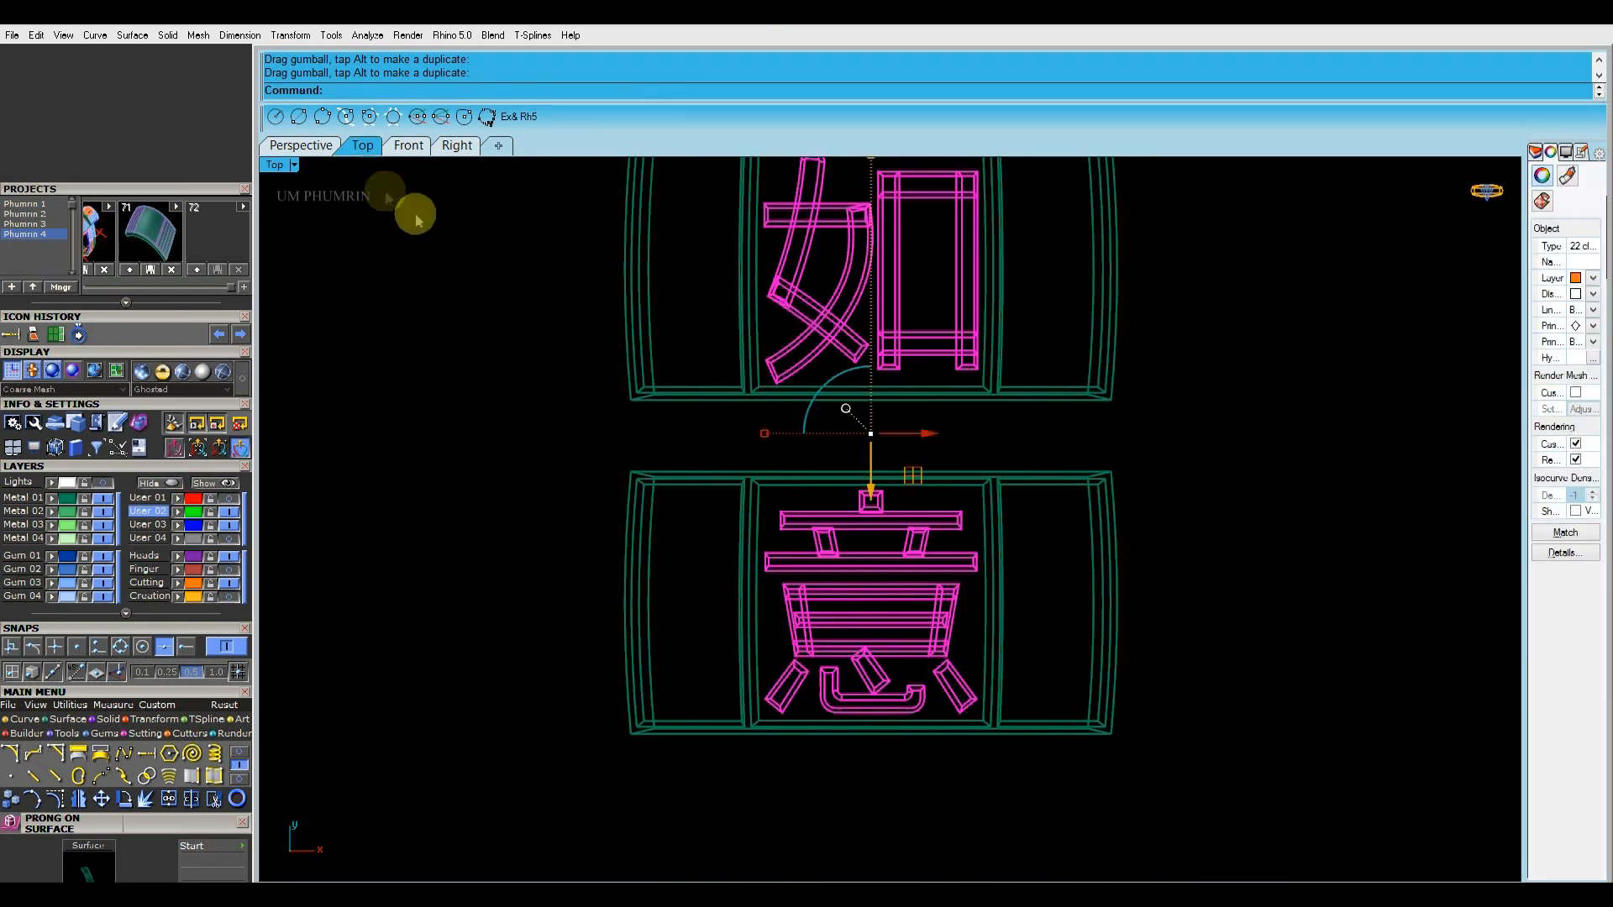
click(301, 146)
mouse_move(532, 349)
right_down()
mouse_move(1015, 421)
mouse_move(949, 470)
mouse_move(1069, 555)
mouse_move(971, 533)
mouse_move(1030, 607)
mouse_move(1033, 562)
right_up()
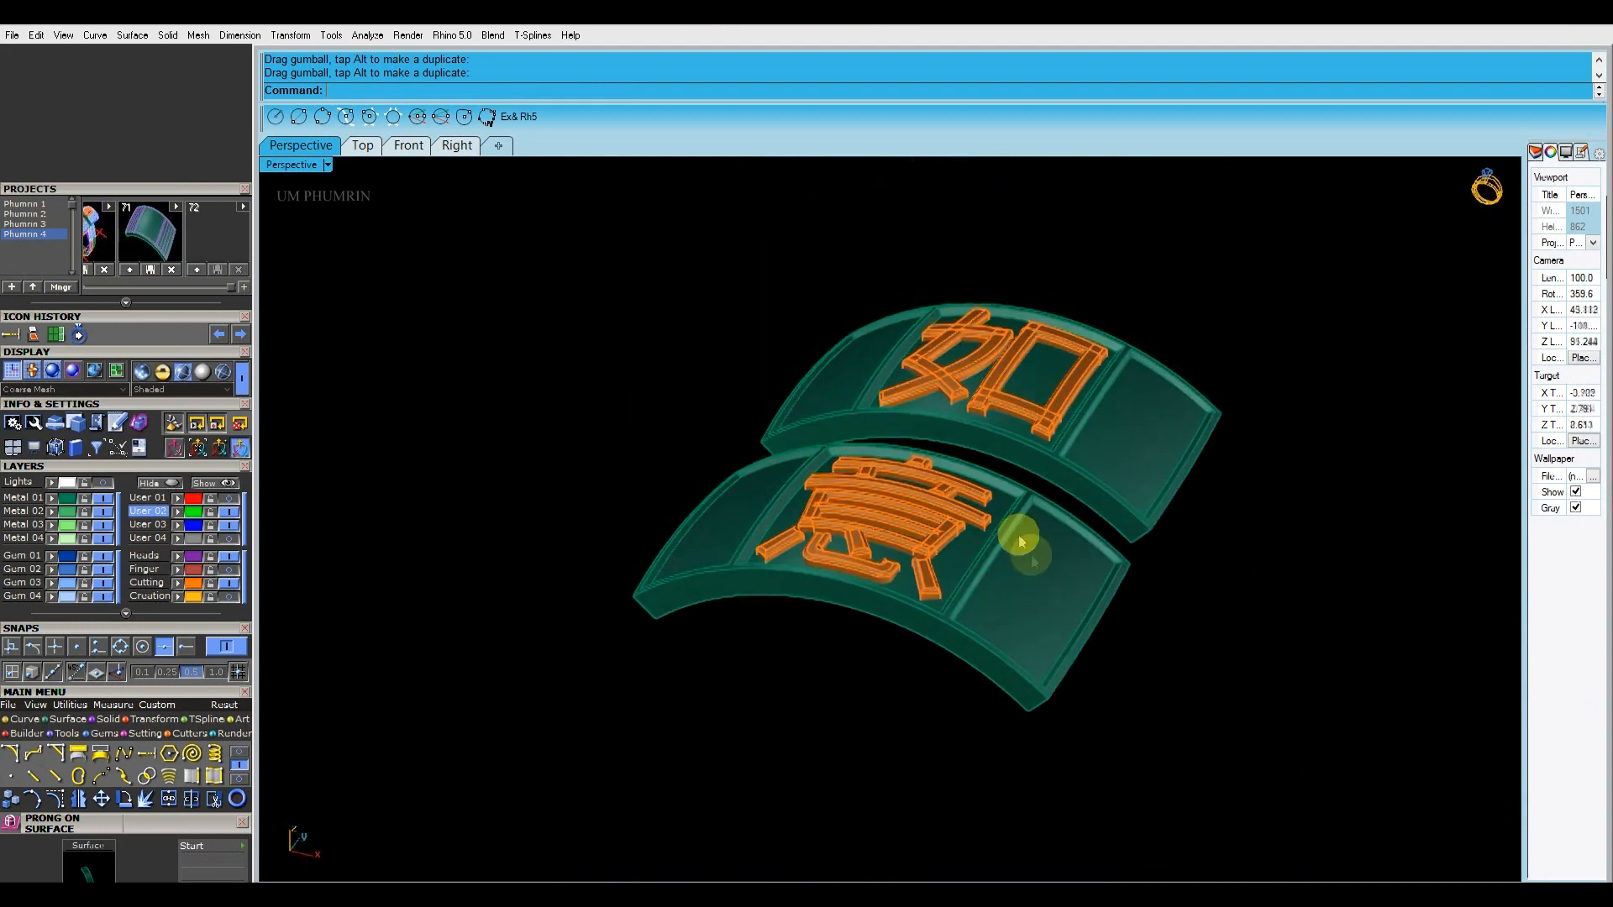
Show the hidden objects and move the blue gallery parts from the User 03 layer to the Metal 01 layer
click(216, 483)
right_drag(356, 425, 1097, 472)
scroll(1083, 454, down, 3)
click(199, 528)
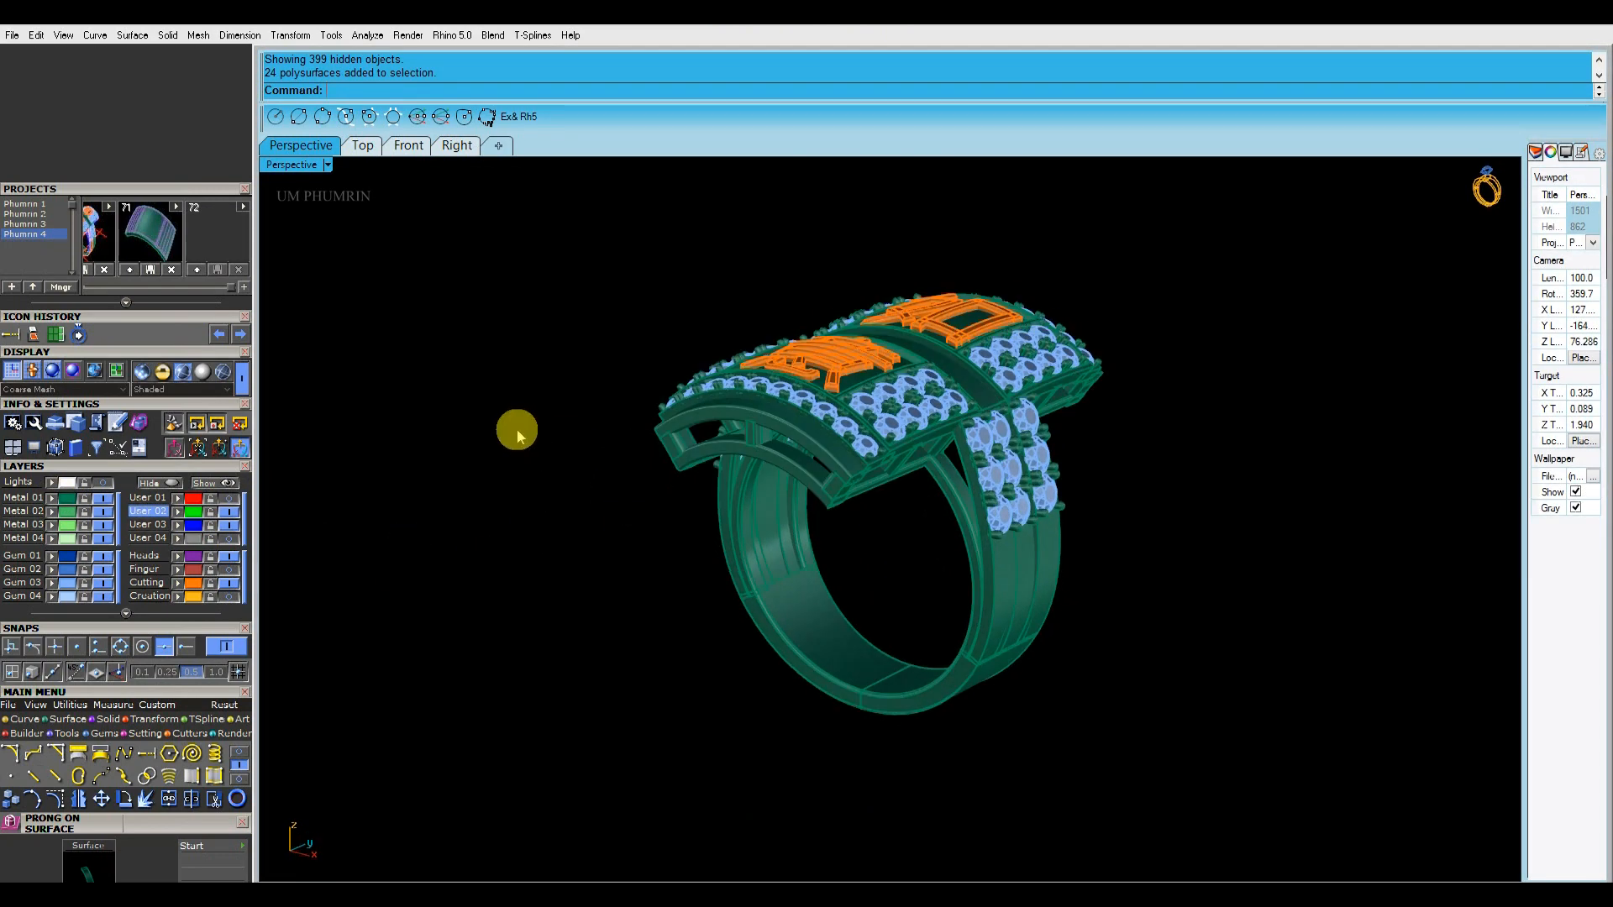
Set the Perspective view to Working Shade display and examine the finished ring from all sides
click(326, 165)
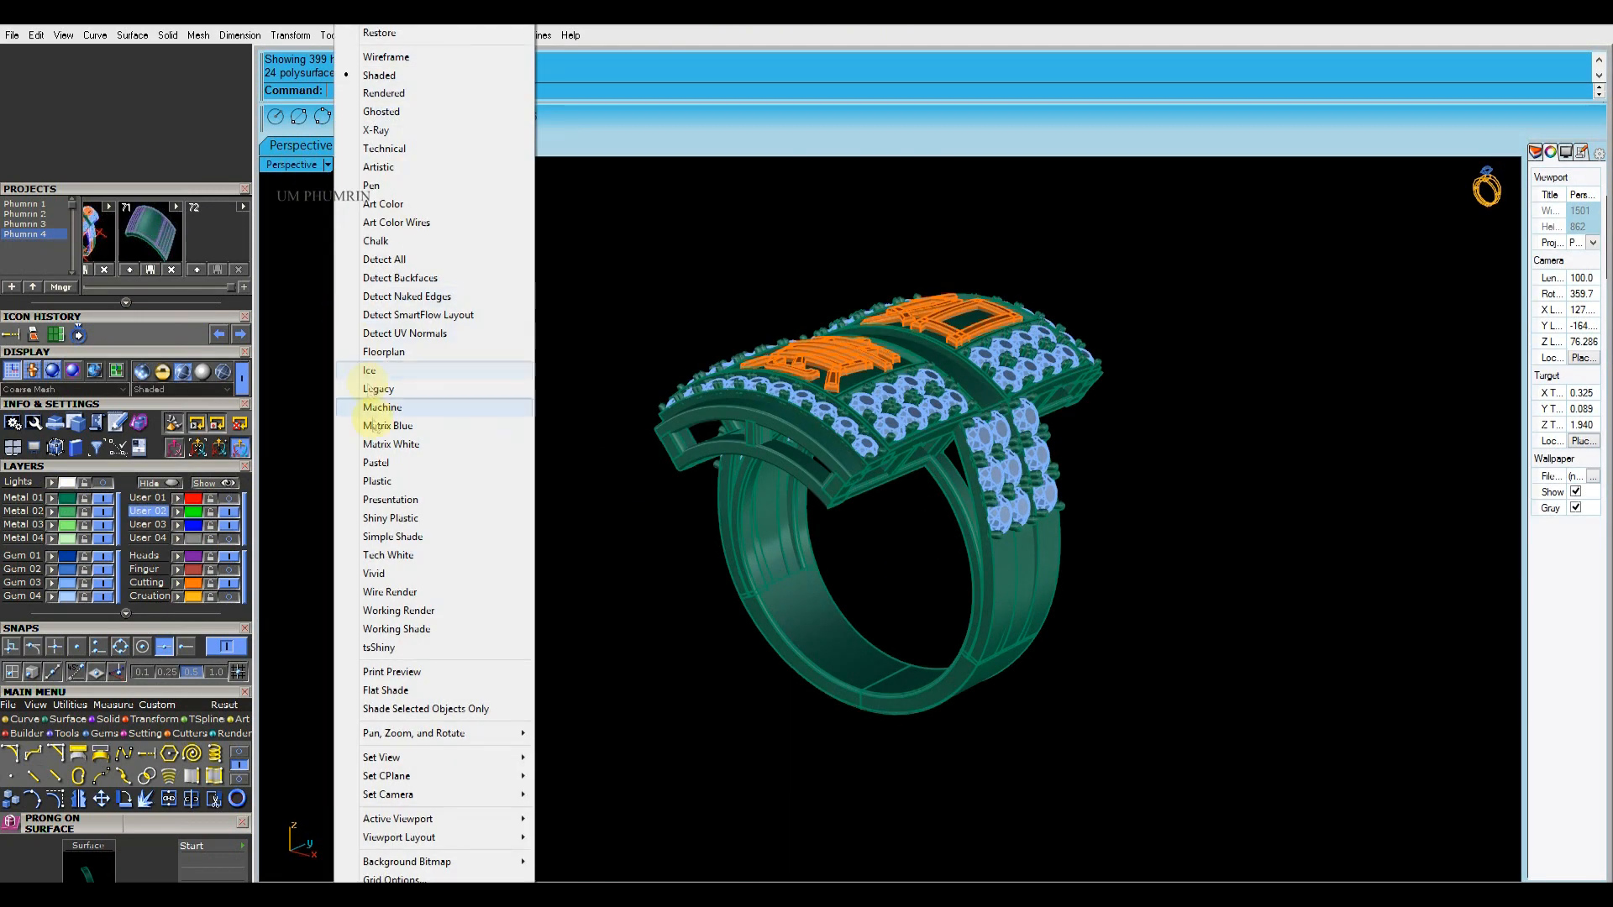
click(418, 630)
scroll(709, 436, up, 5)
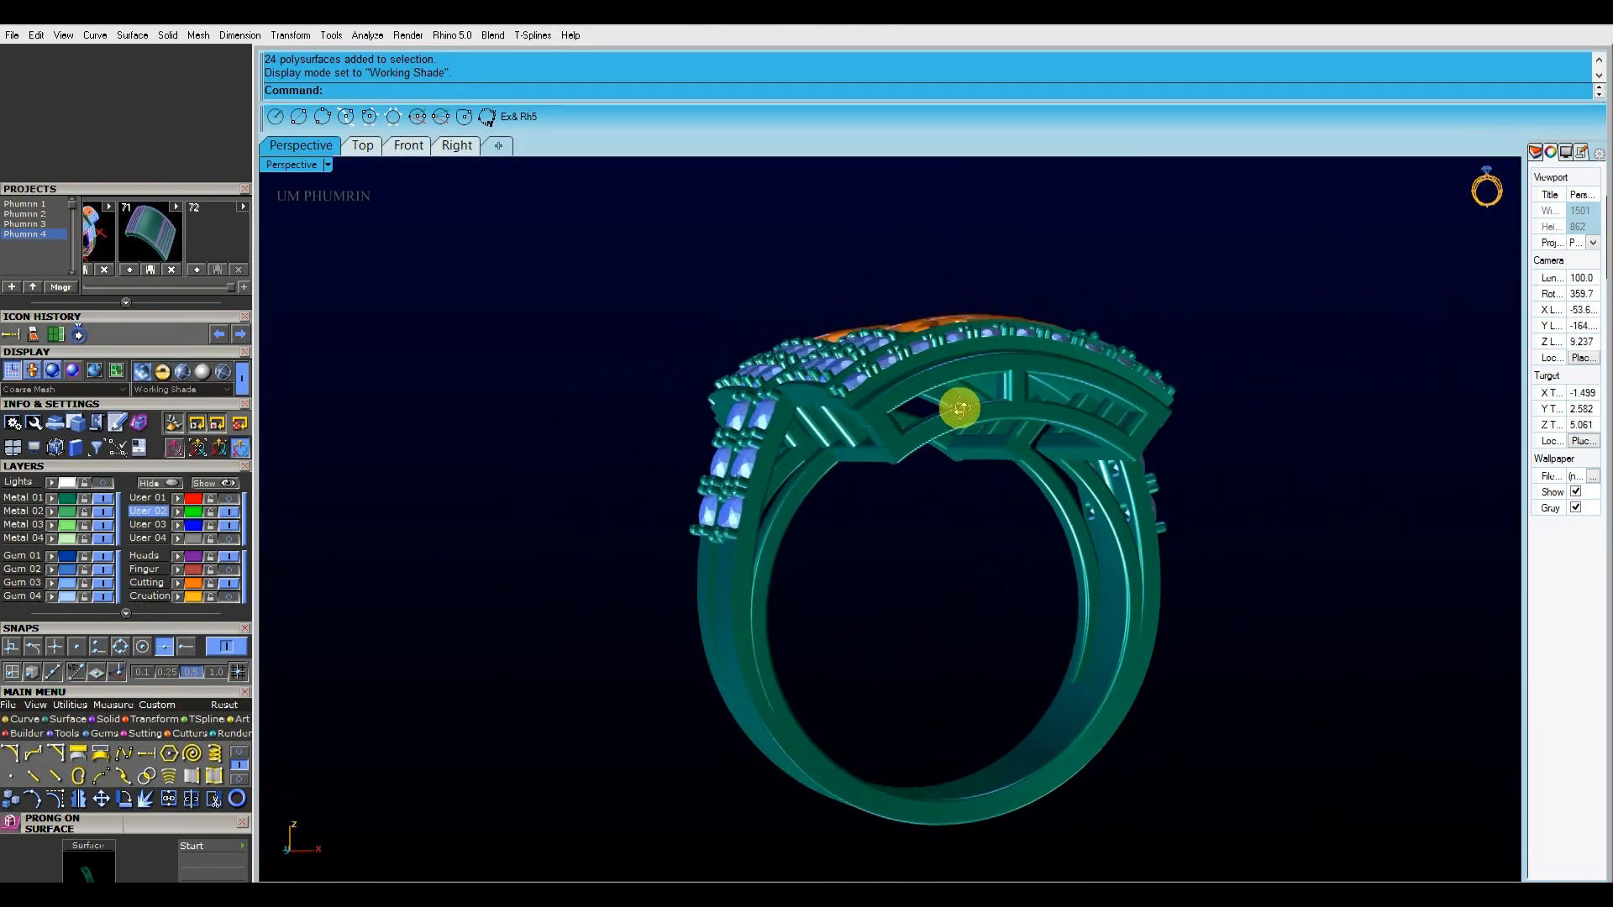
right_drag(810, 561, 822, 635)
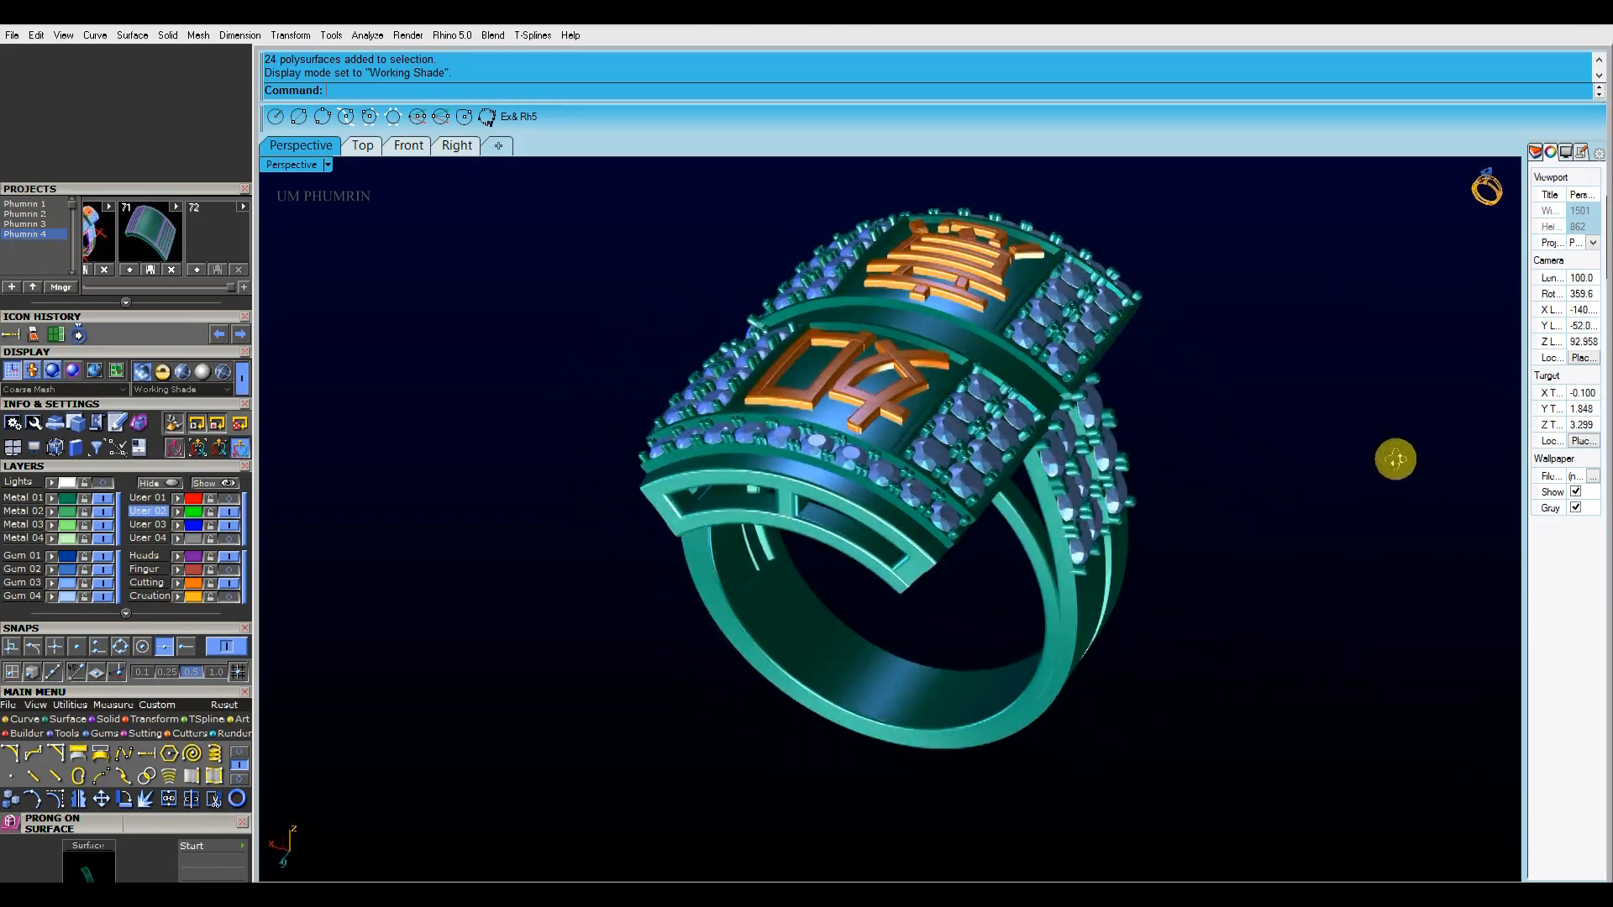
right_drag(433, 454, 575, 450)
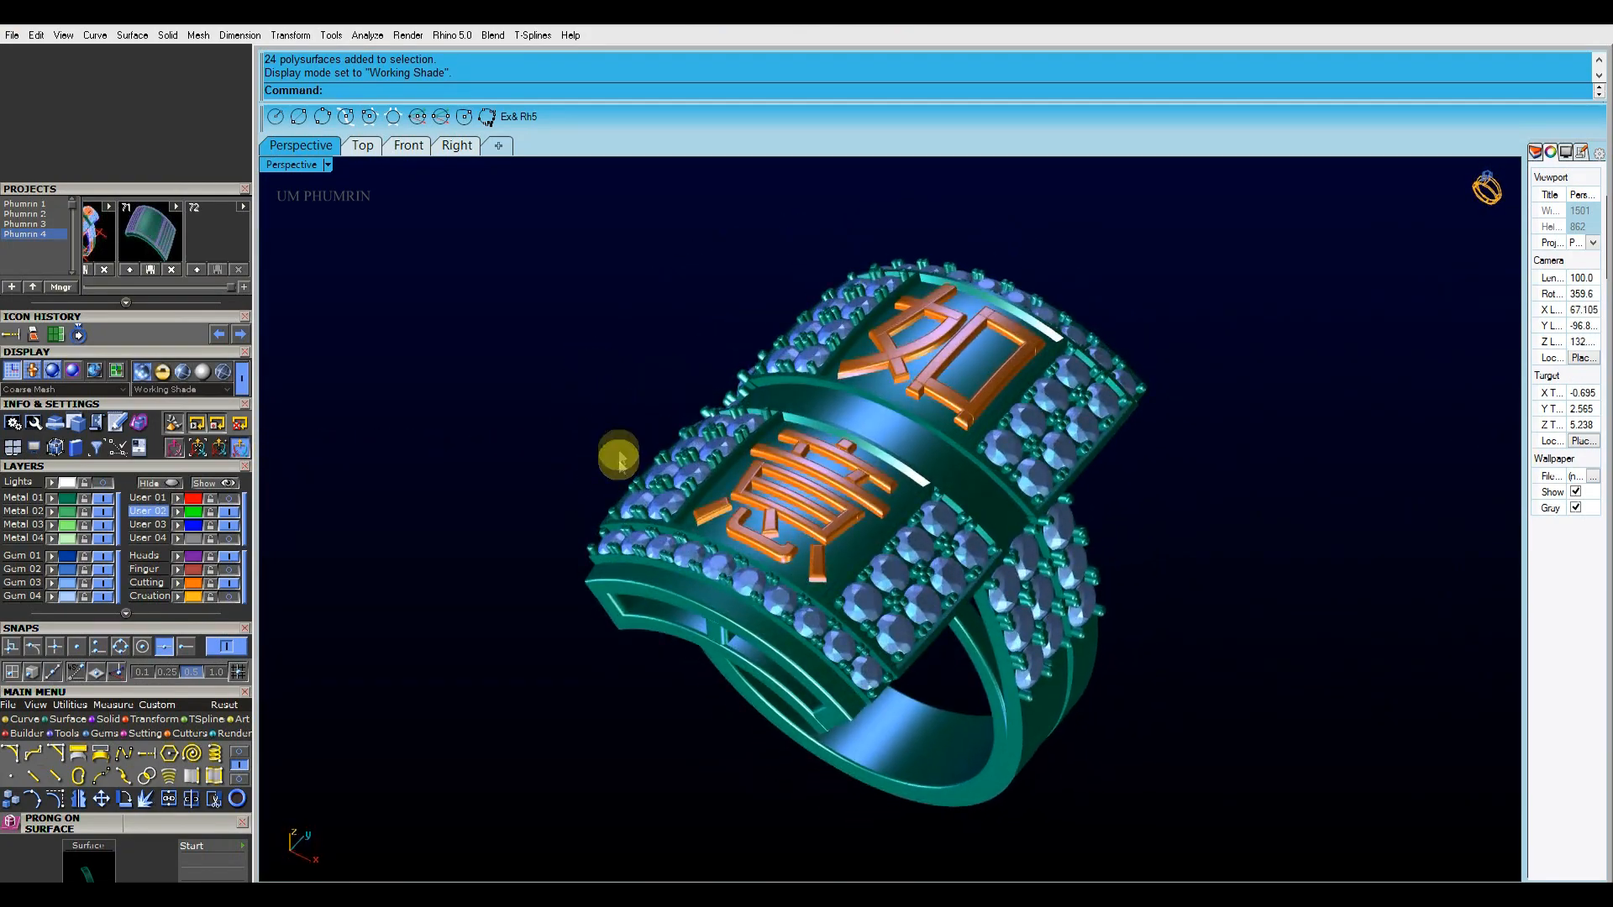
right_drag(617, 397, 621, 445)
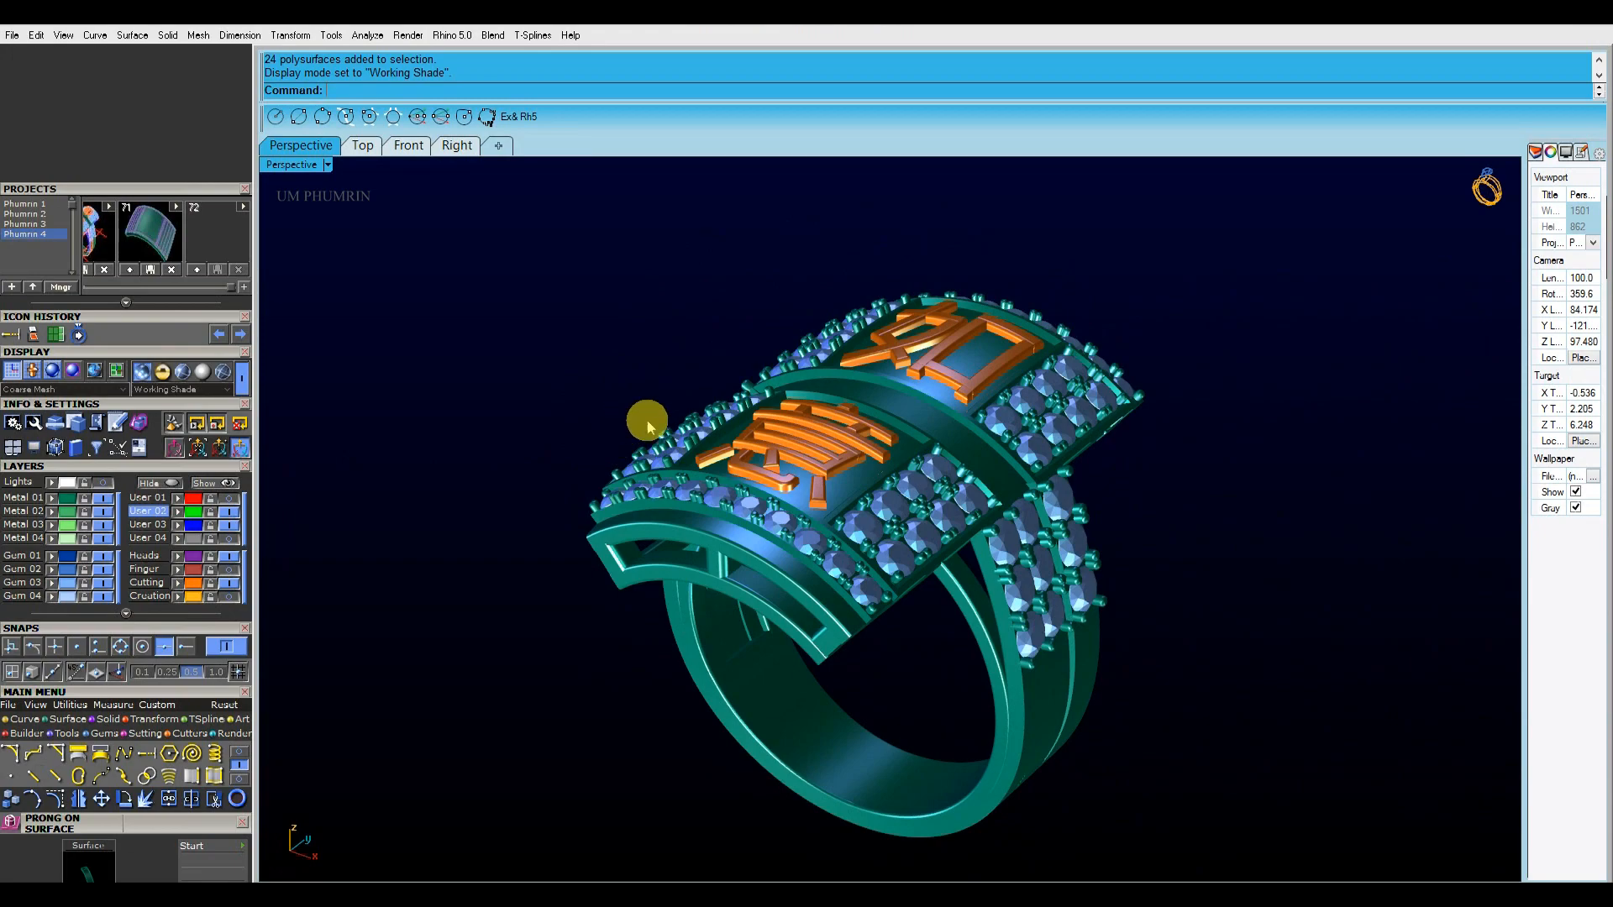
shift+right_drag(879, 443, 835, 409)
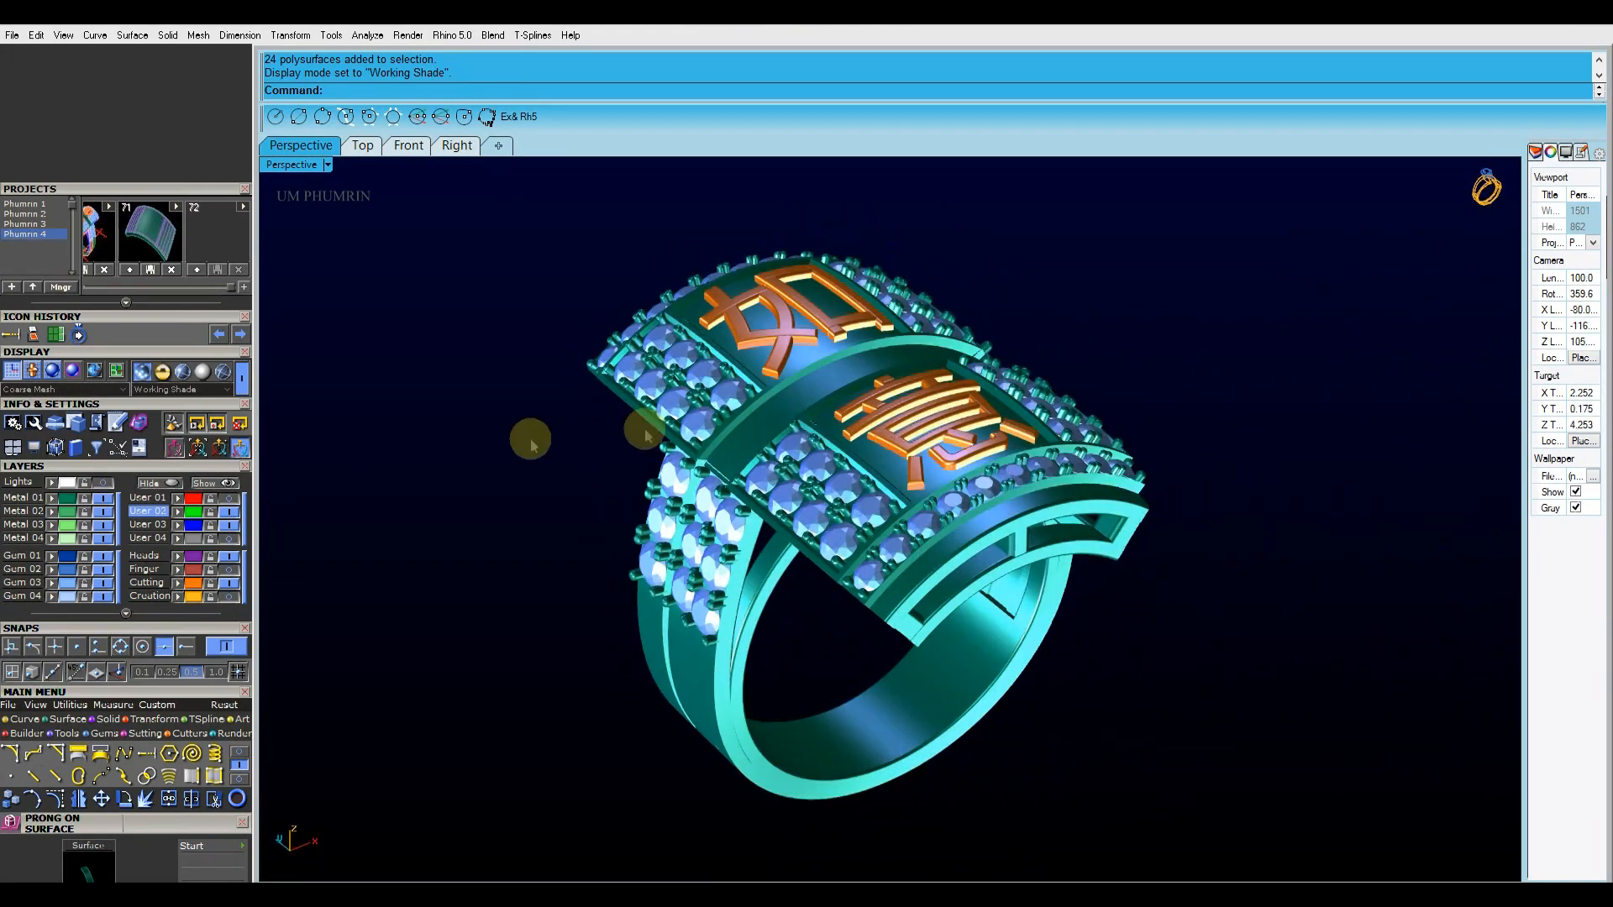
mouse_move(510, 445)
right_down()
mouse_move(521, 467)
mouse_move(468, 406)
mouse_move(511, 461)
mouse_move(507, 438)
right_up()
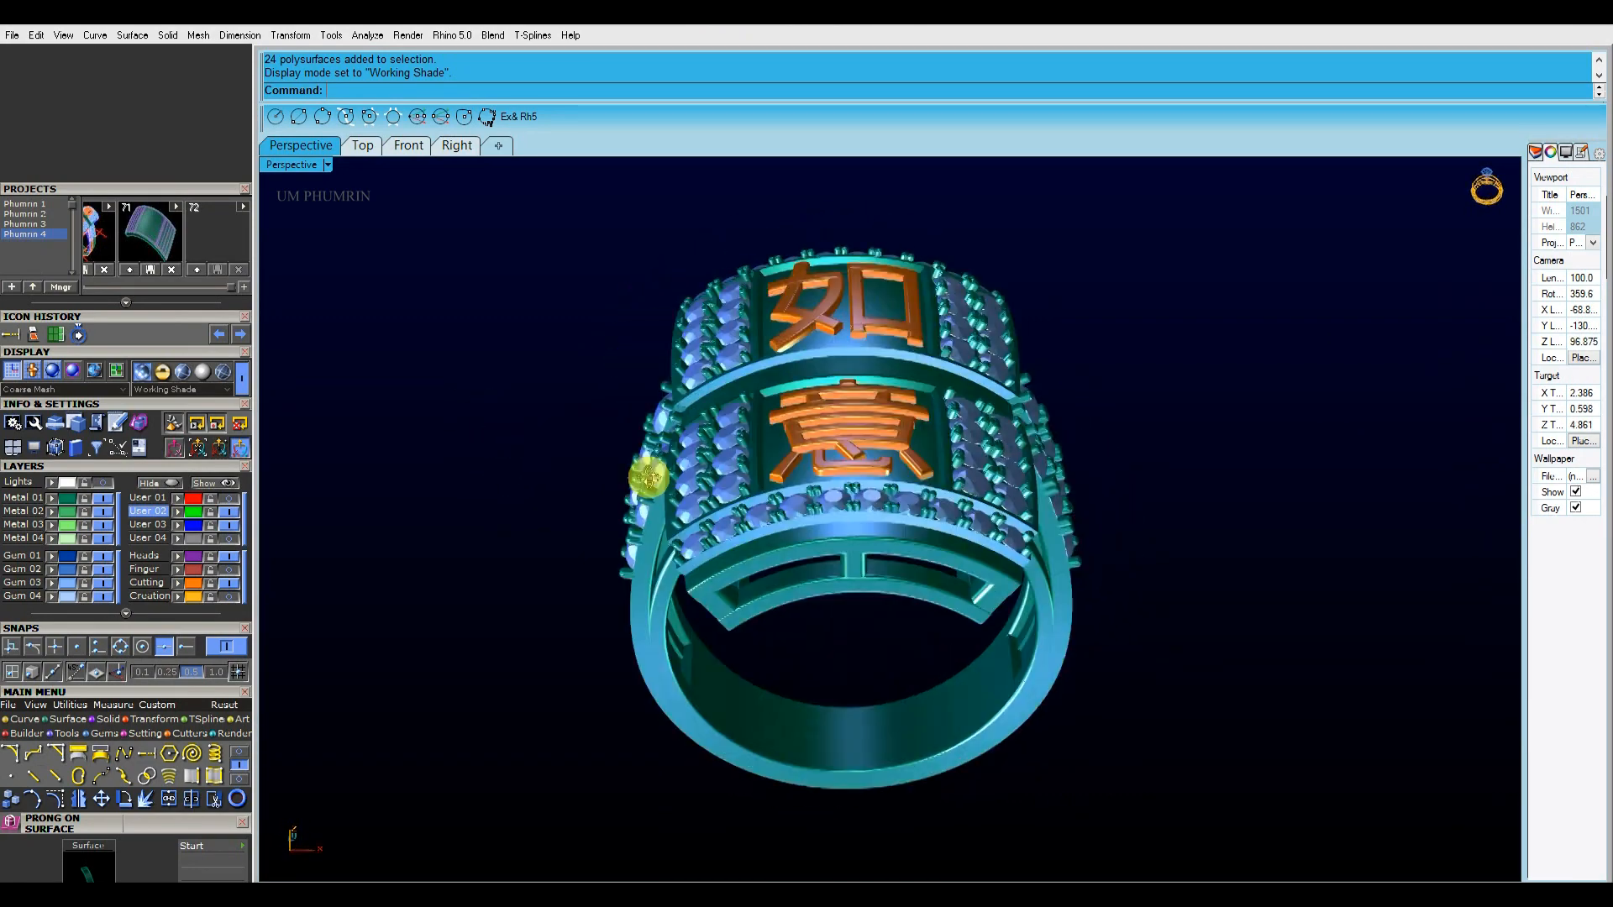
right_drag(544, 505, 567, 528)
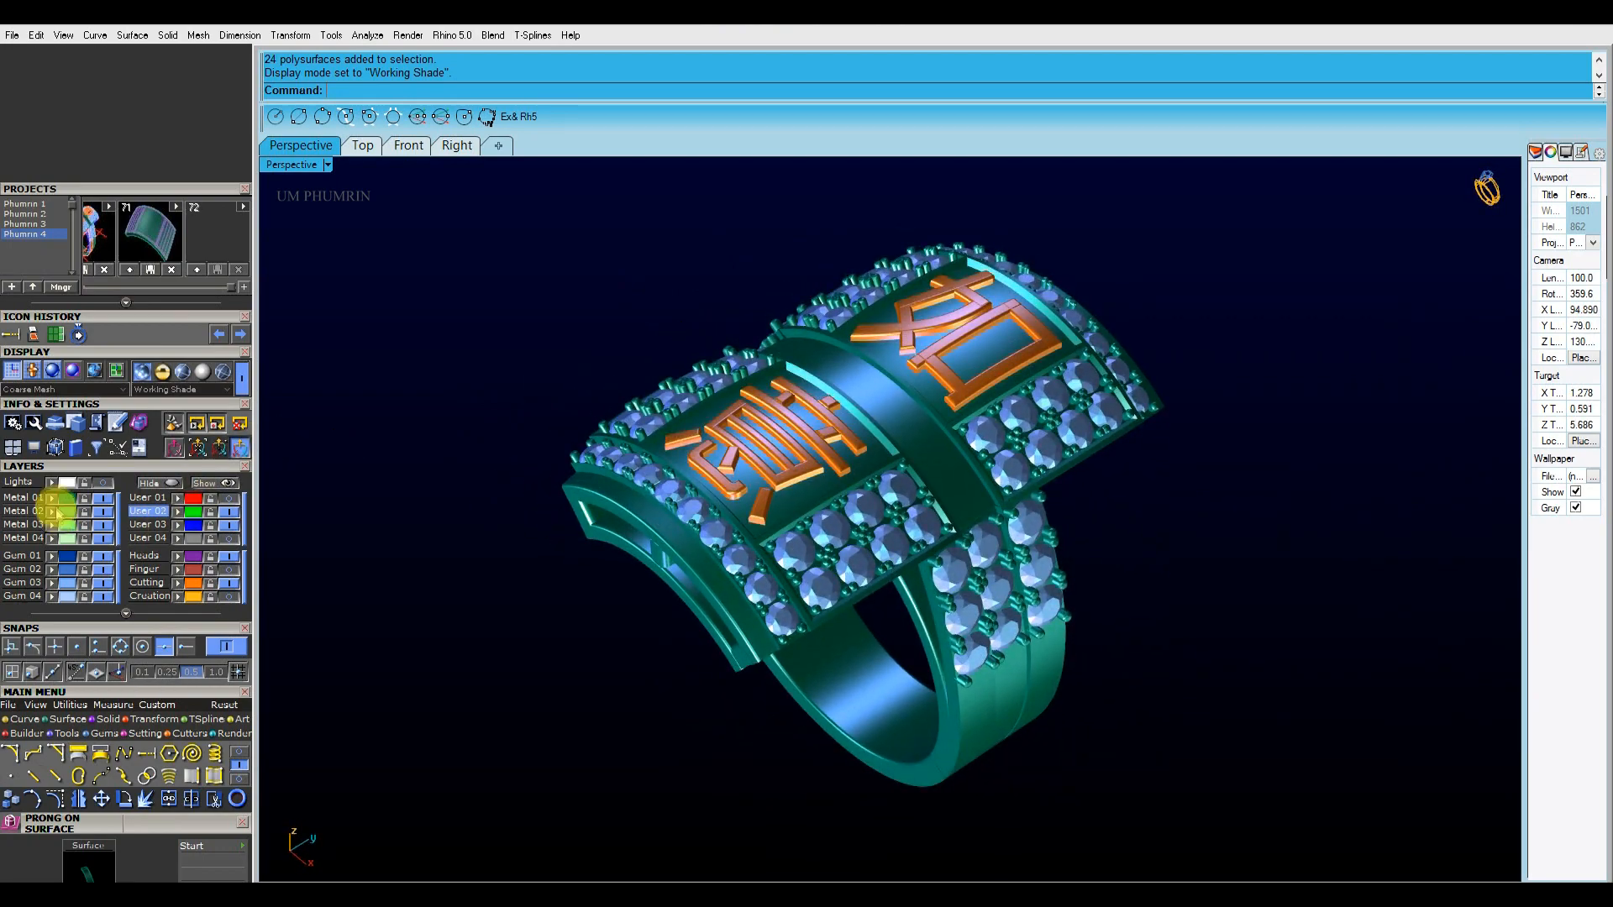
Try the ring's metal parts on the User 02 layer
click(150, 510)
click(456, 558)
right_drag(456, 559, 475, 547)
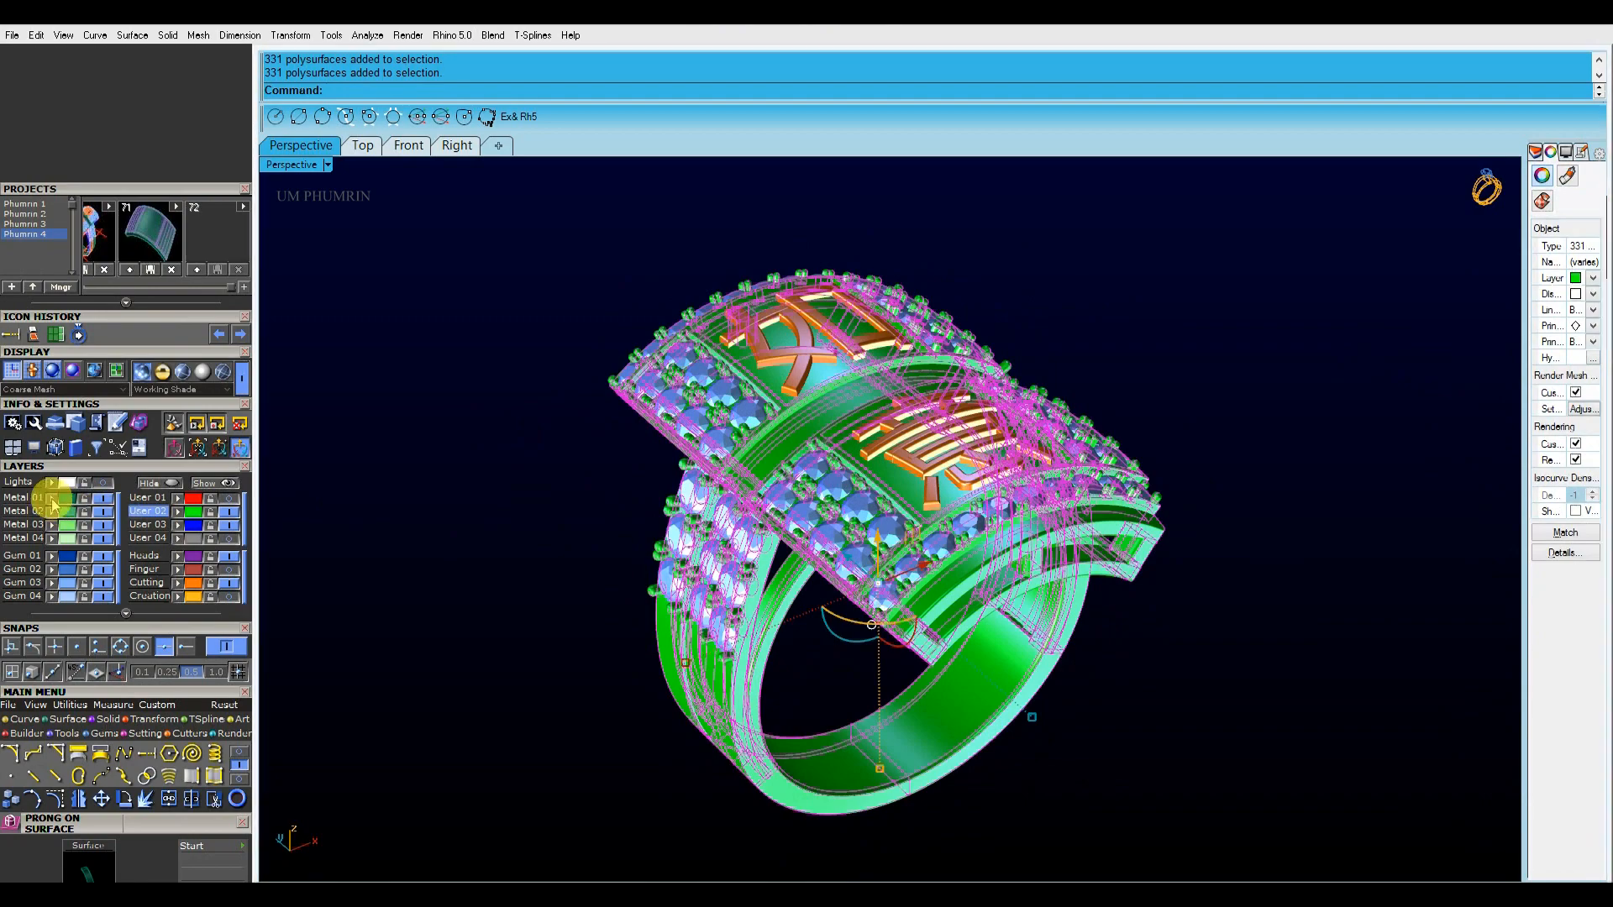
Return the ring's metal parts to the Metal 01 layer and save the file
click(526, 512)
right_drag(526, 512, 554, 491)
key(ctrl+s)
right_drag(471, 628, 454, 458)
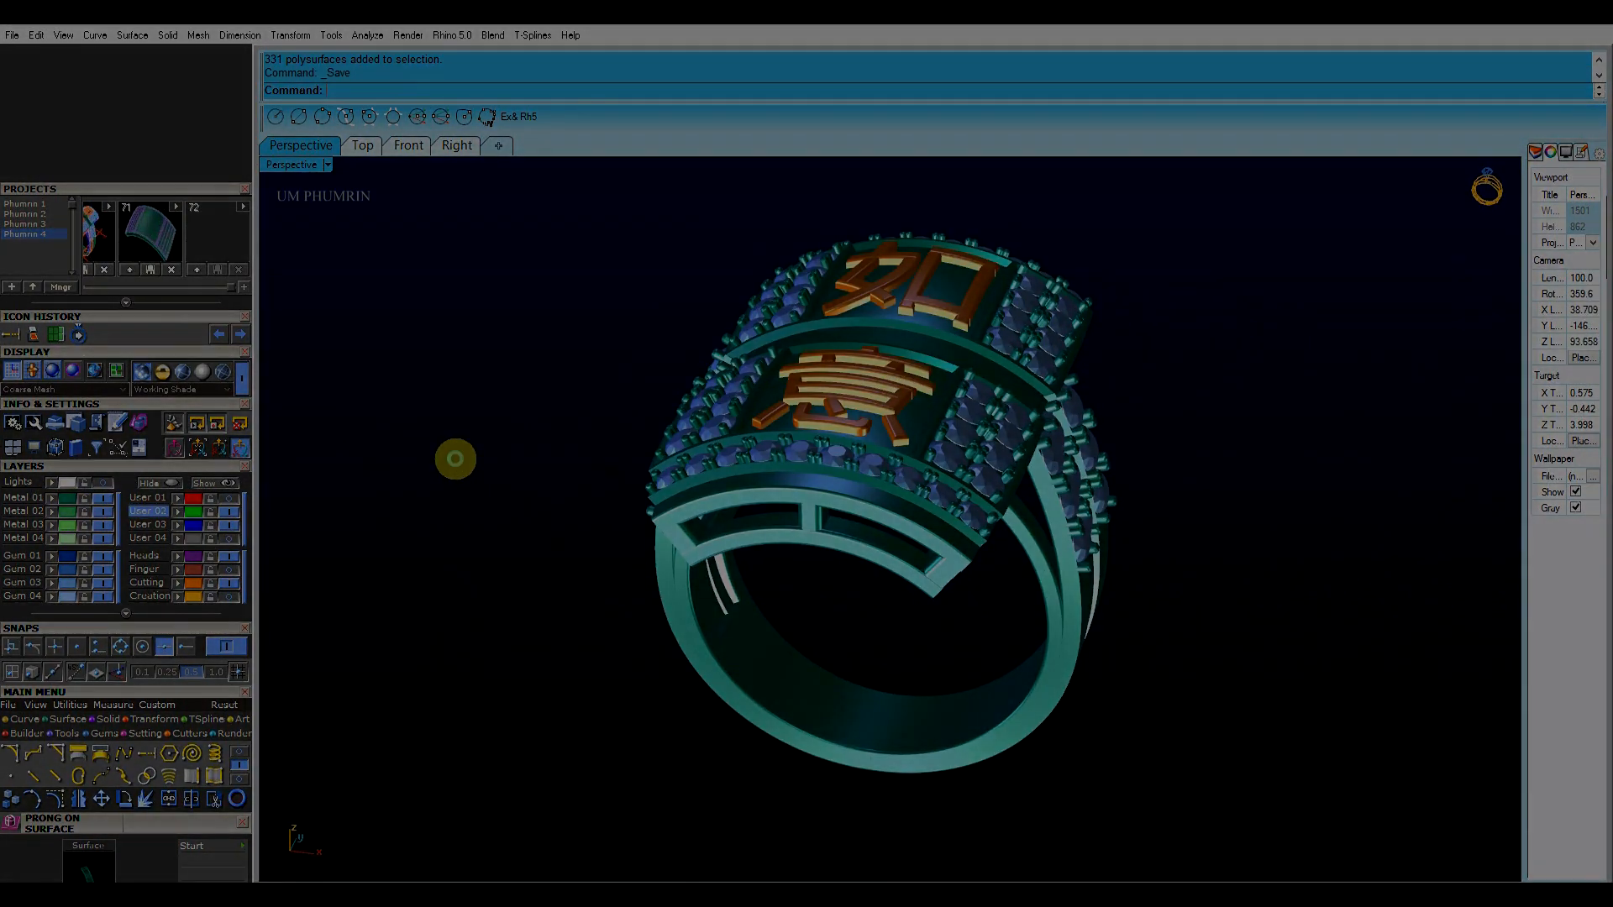